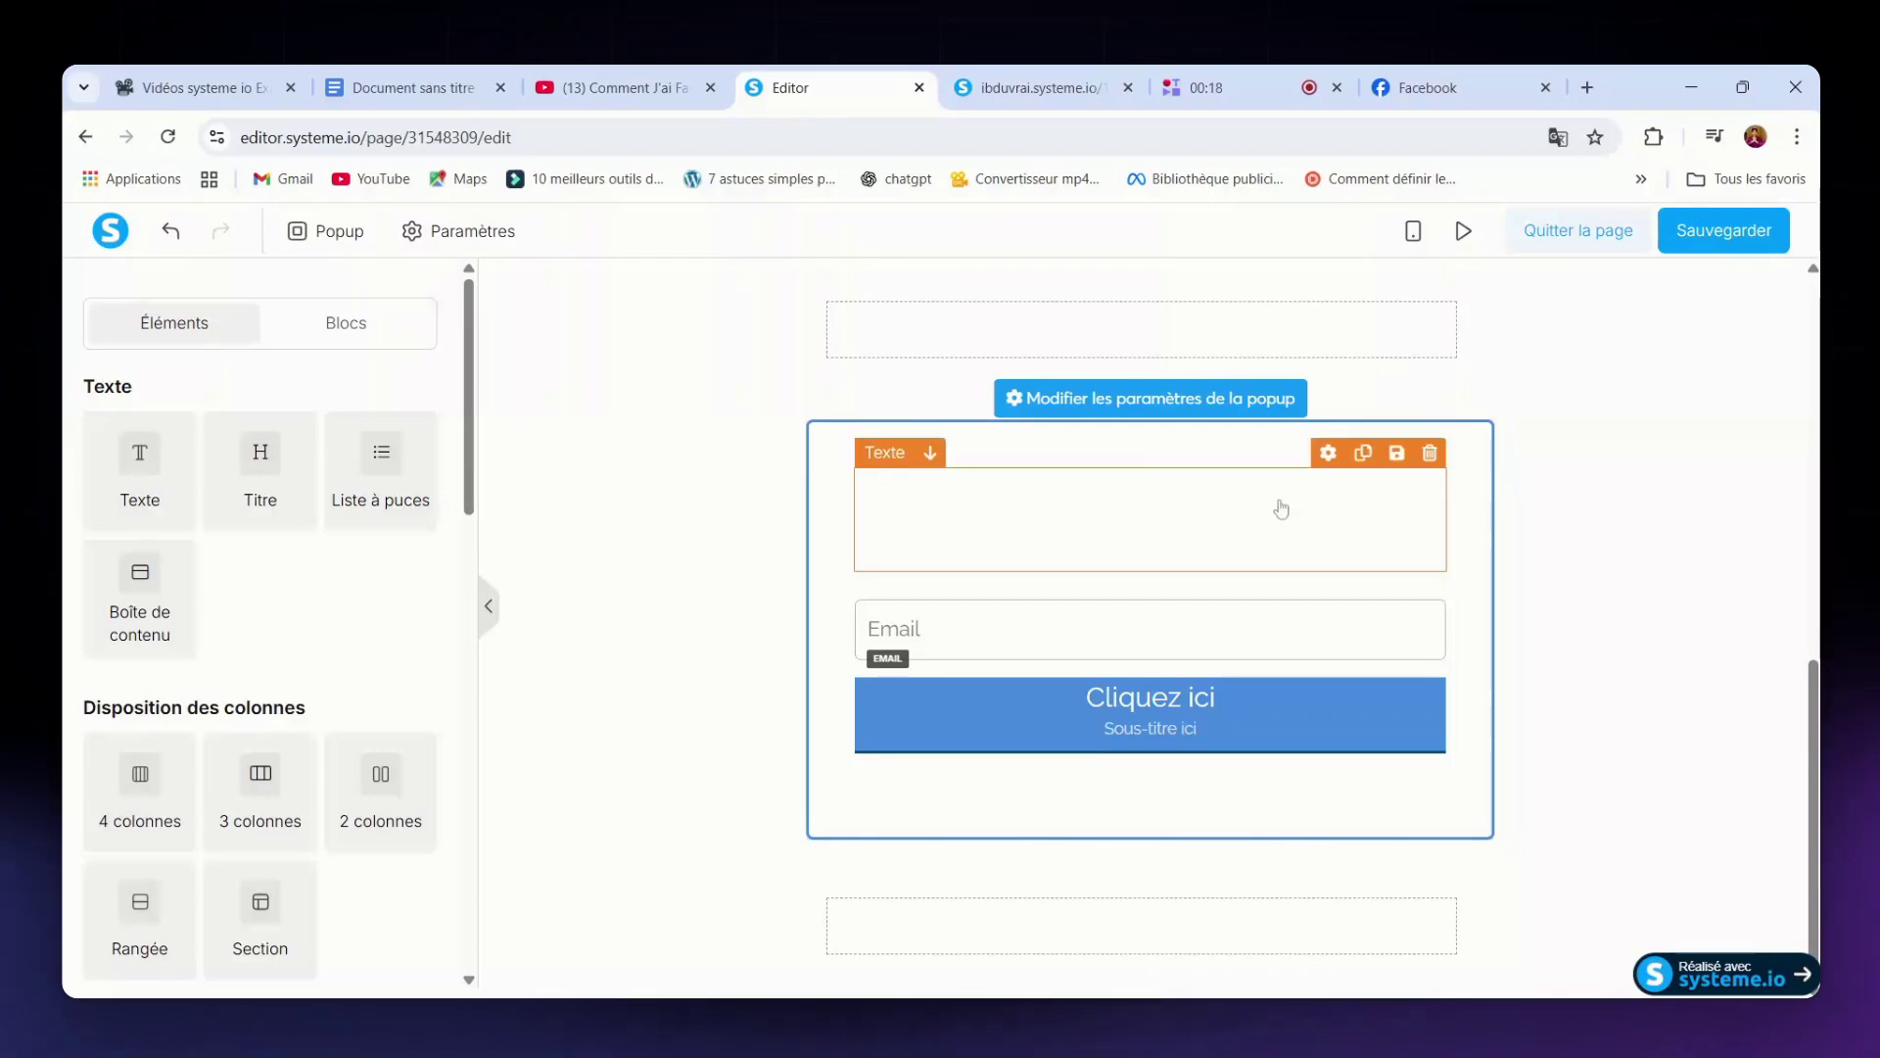
# - Delete the empty text block above the email field and the element below the button in the popup
pyautogui.click(1432, 456)
pyautogui.click(1027, 284)
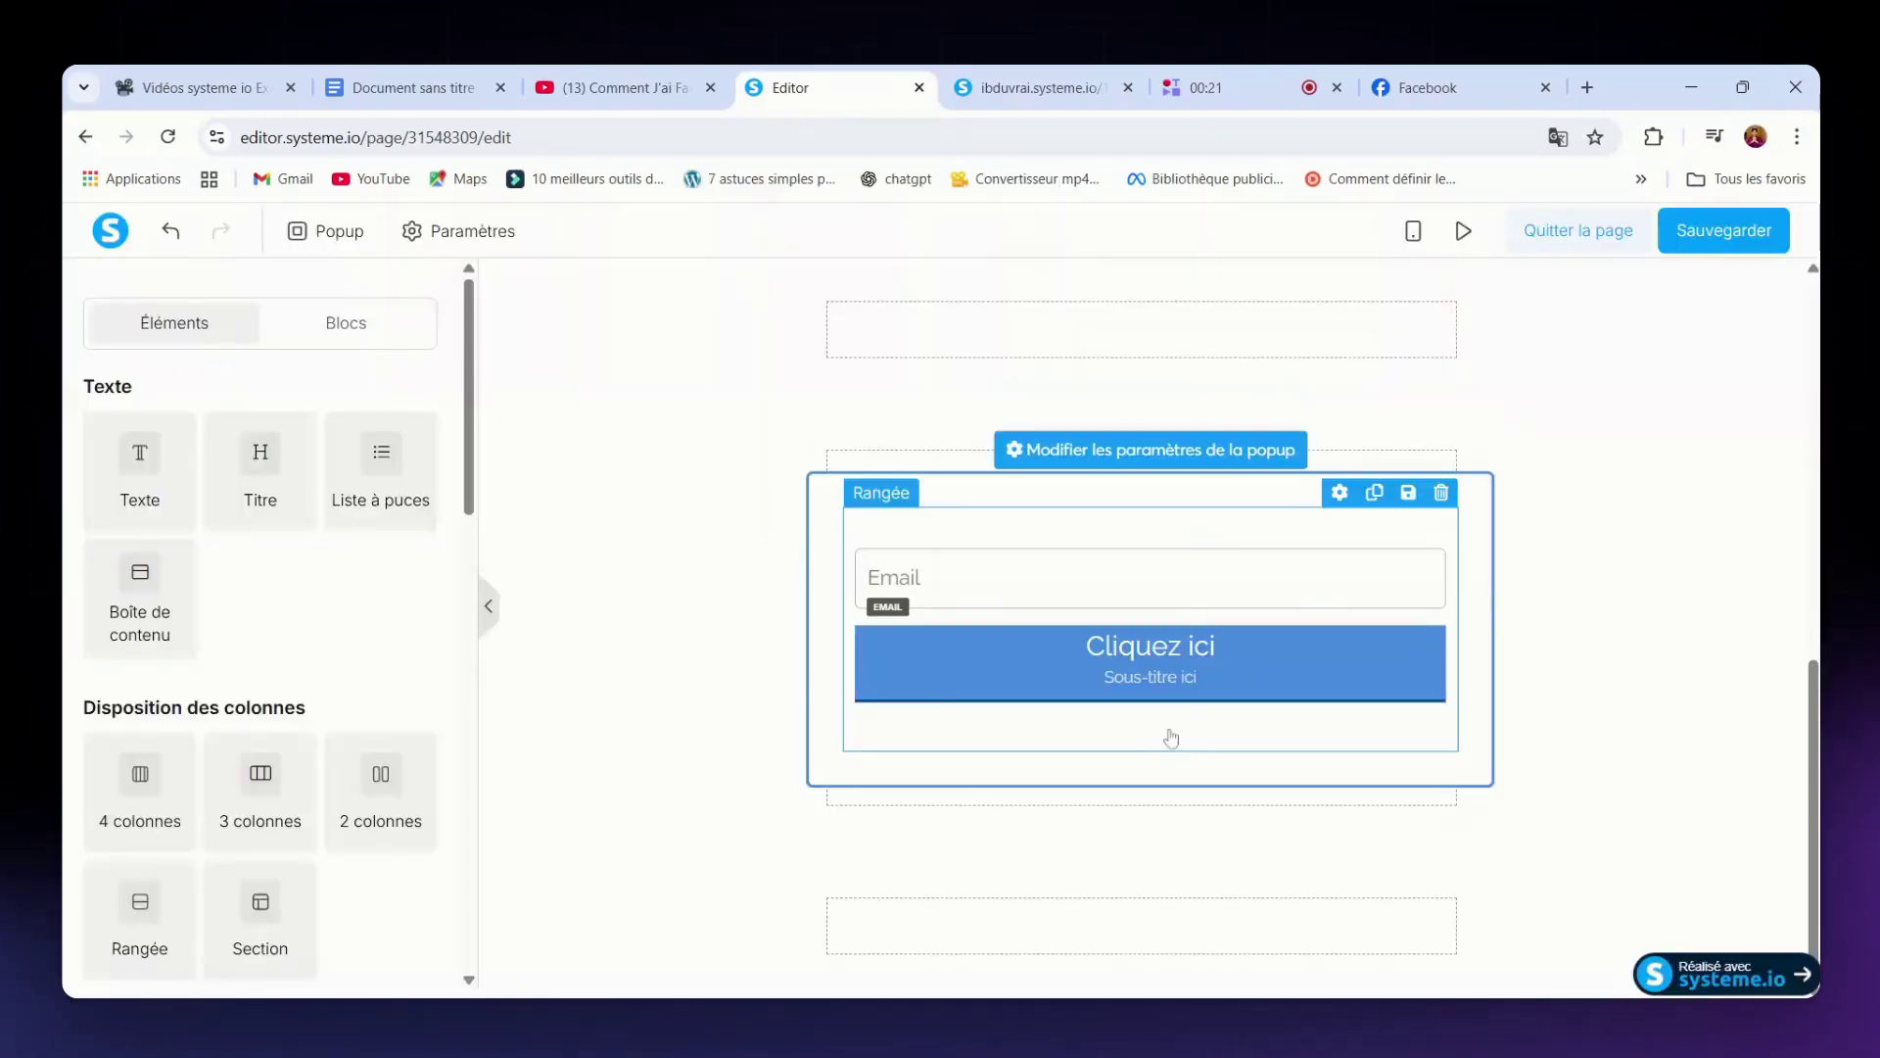
pyautogui.click(1430, 697)
pyautogui.click(1026, 287)
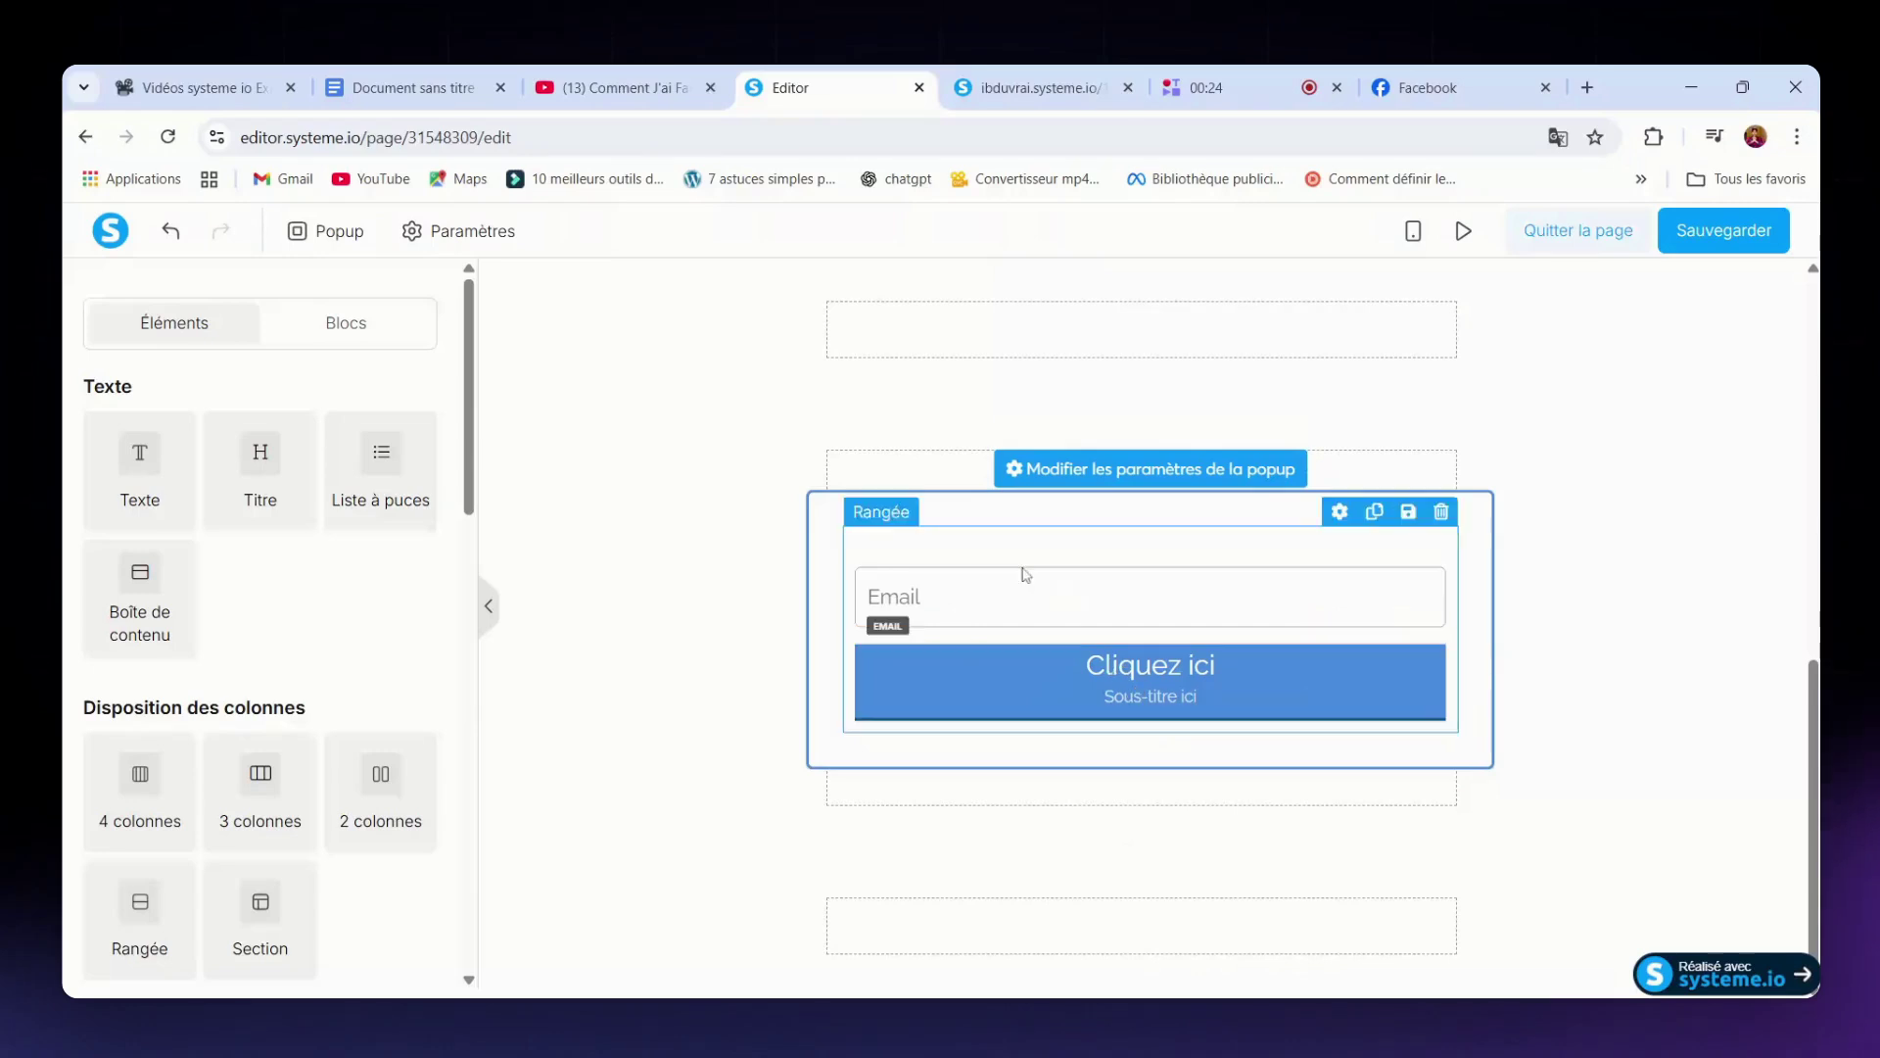
# - Set the popup's border to the saved magenta colour with a width of 2
pyautogui.click(1093, 477)
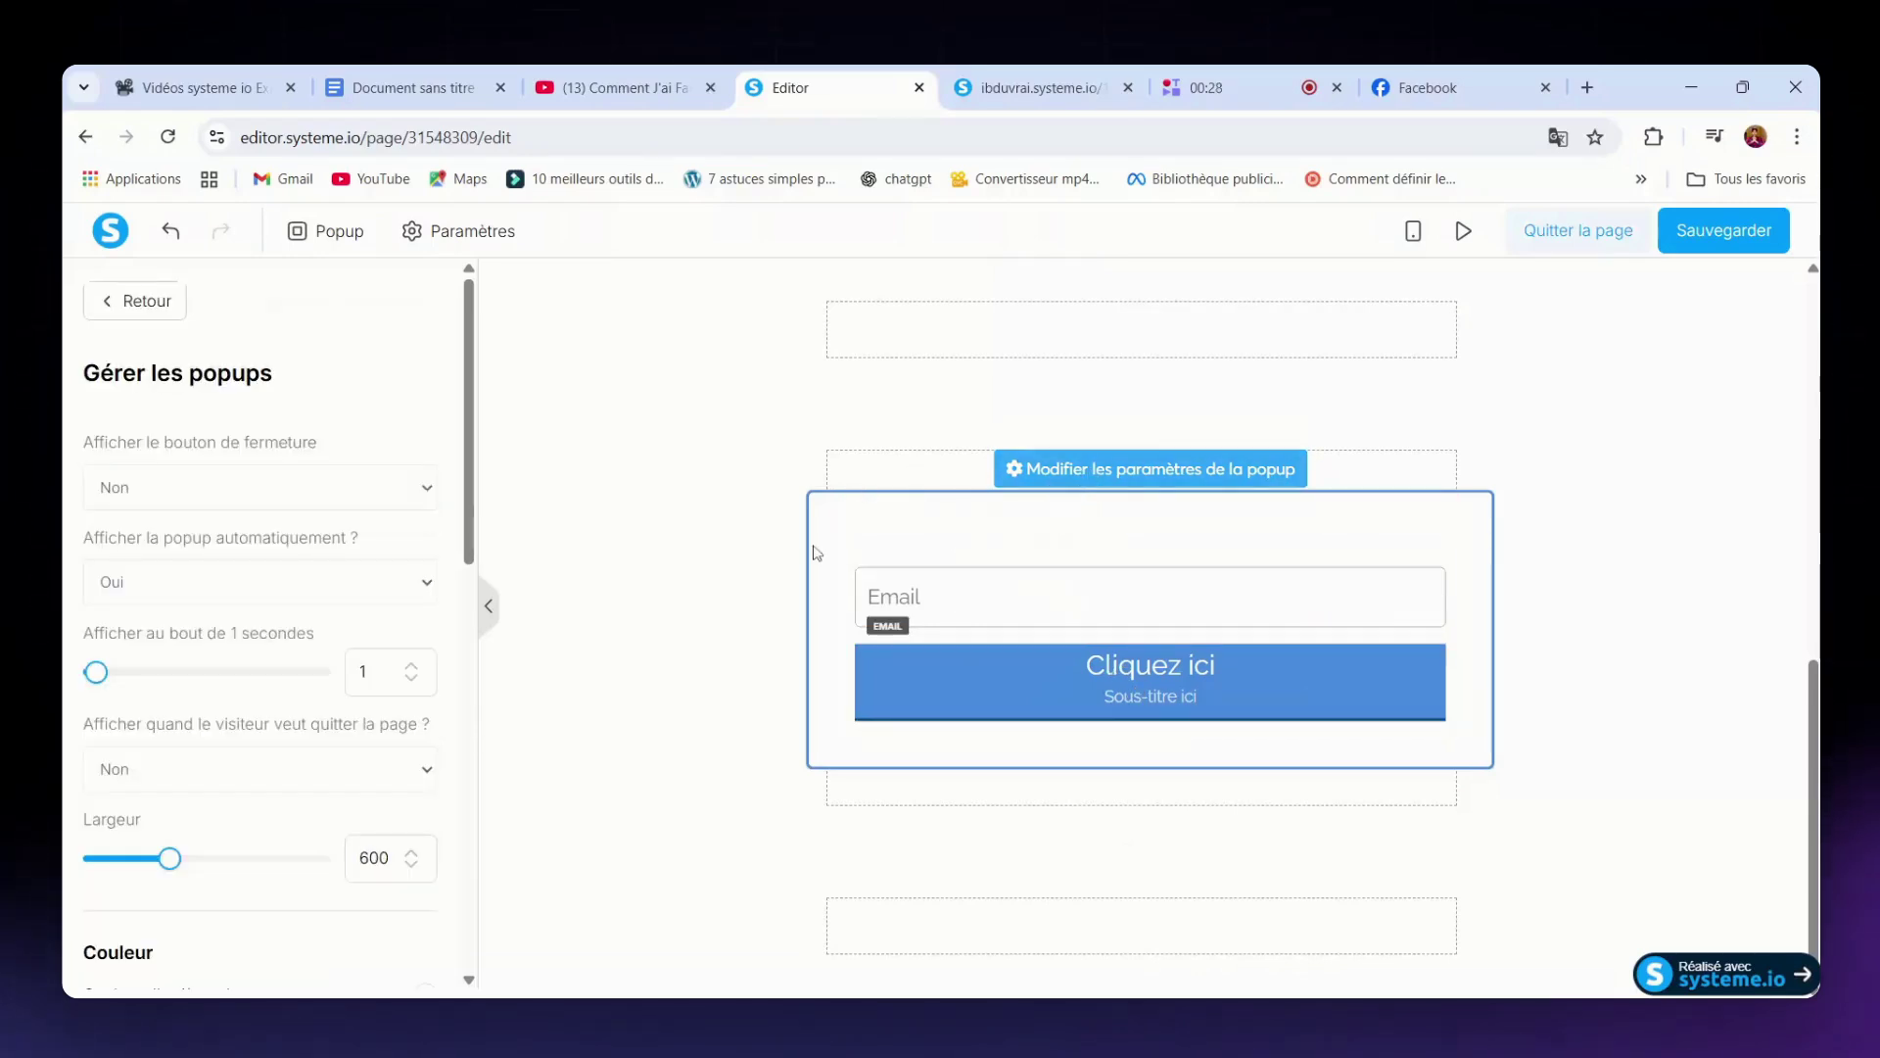
pyautogui.scroll(-7, 392, 764)
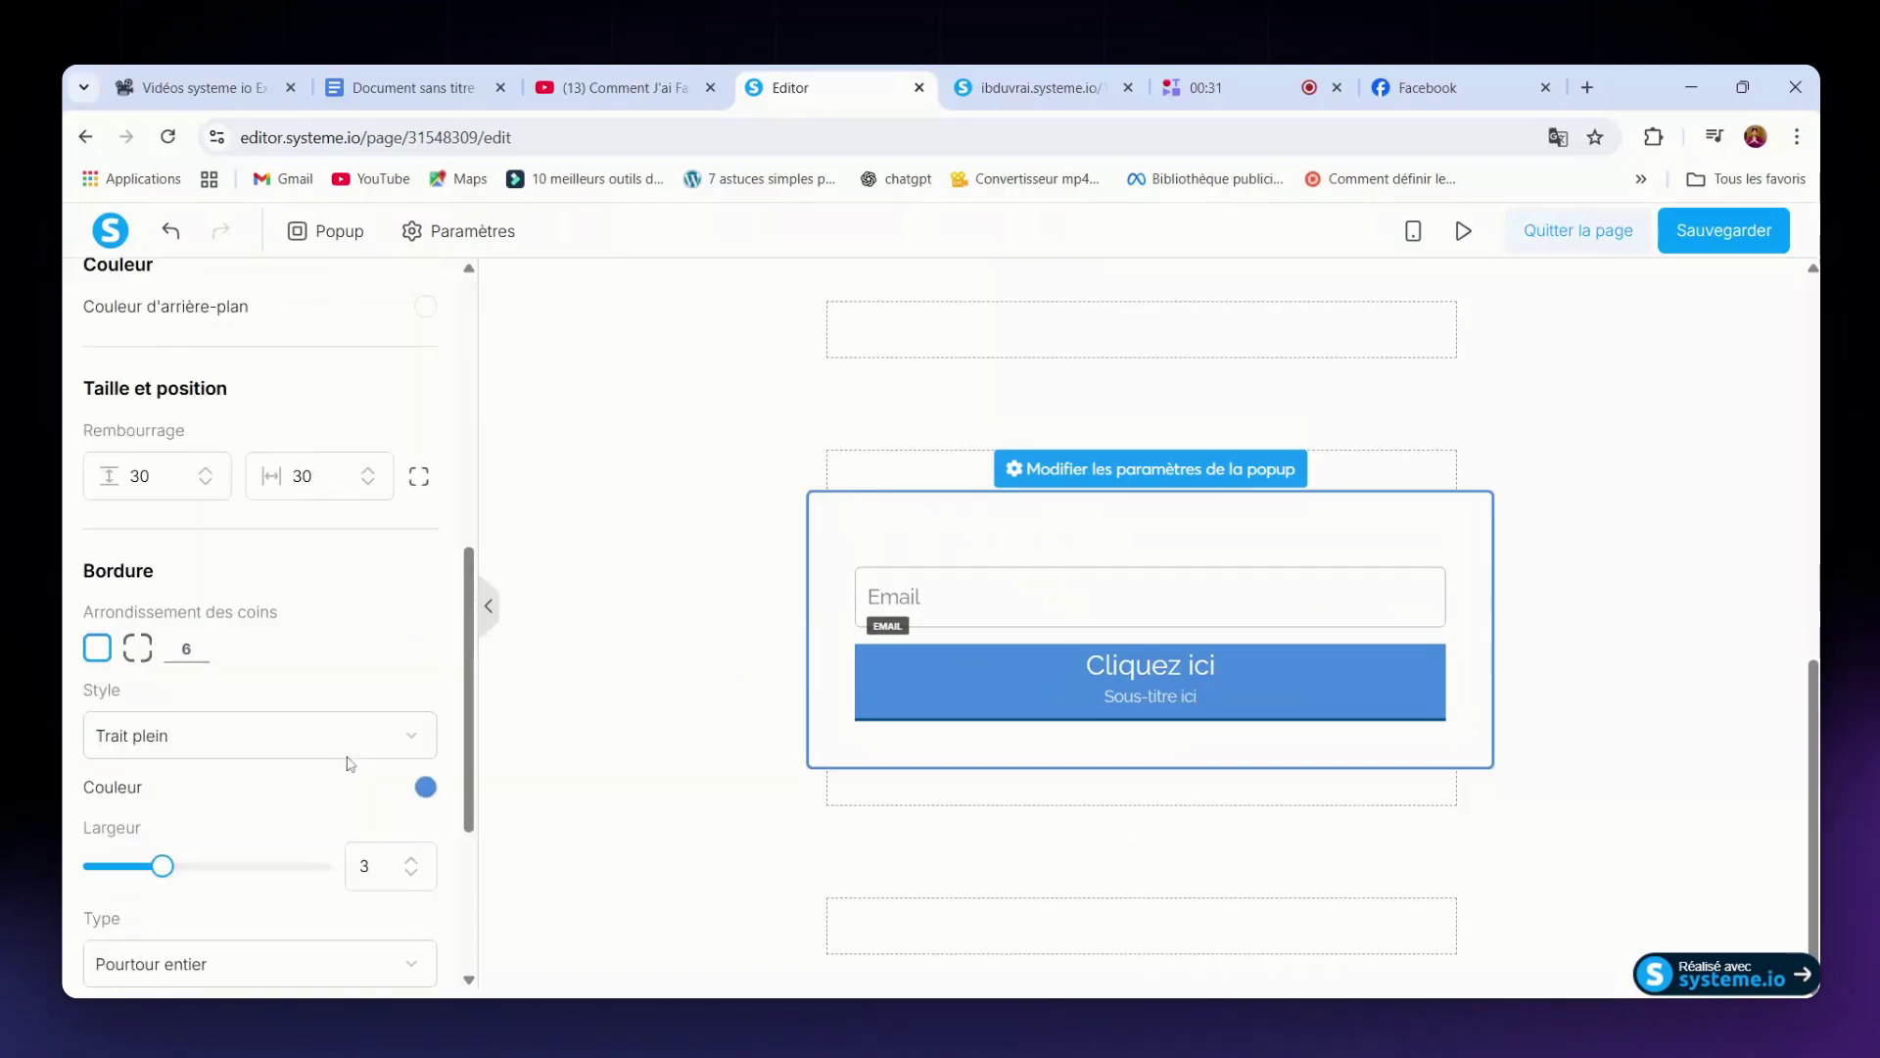
pyautogui.click(427, 788)
pyautogui.click(285, 968)
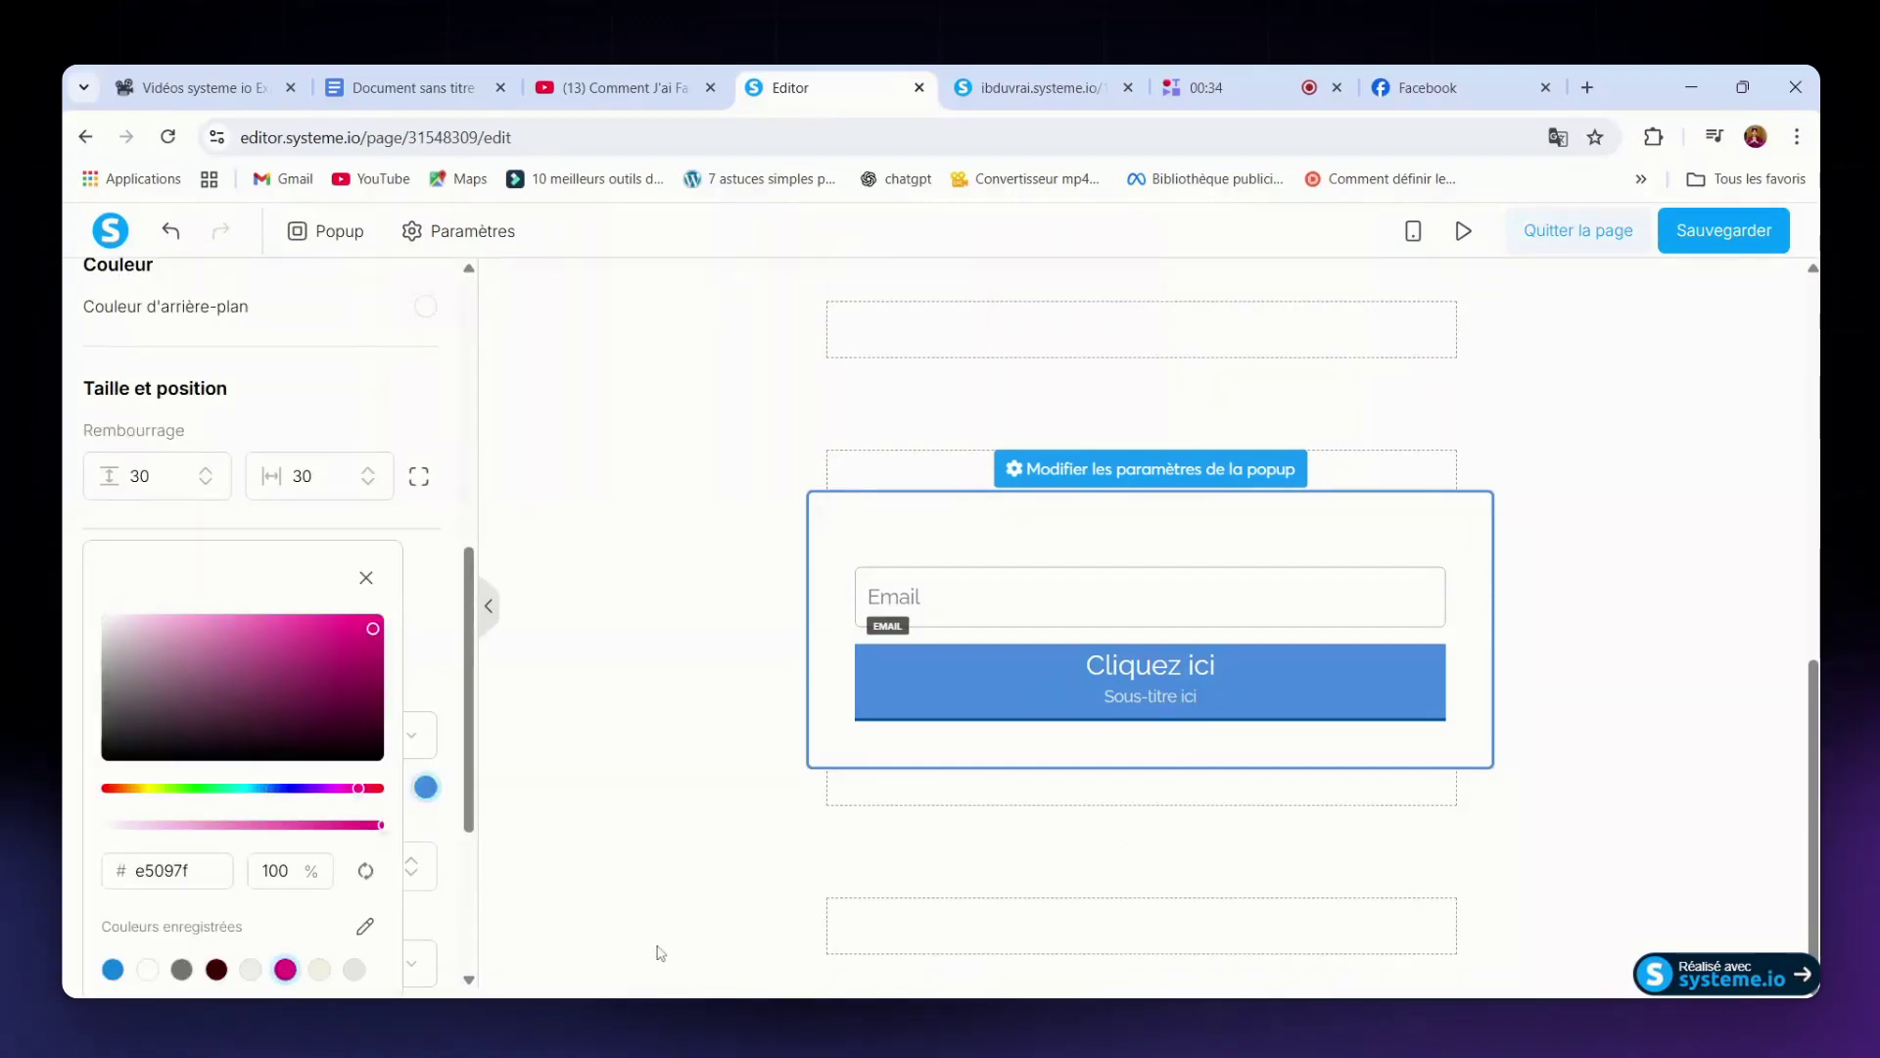
pyautogui.click(419, 722)
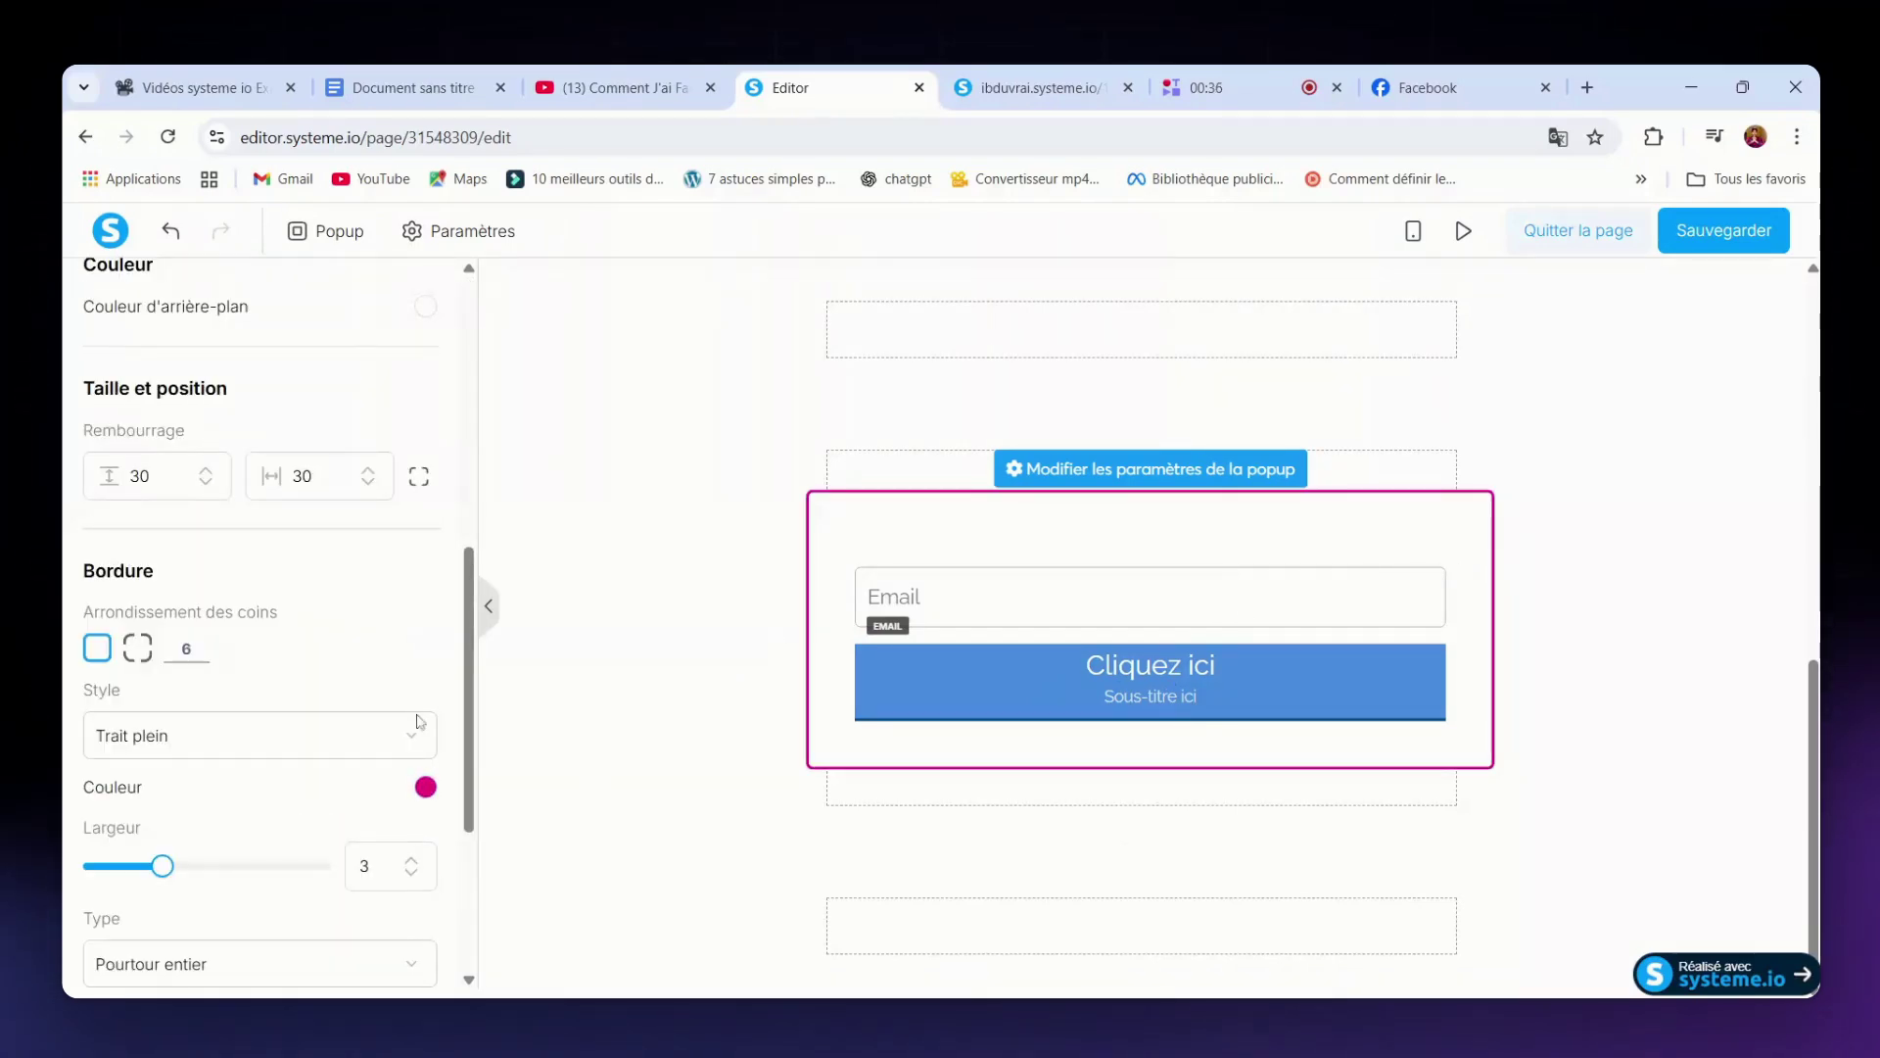
pyautogui.click(412, 875)
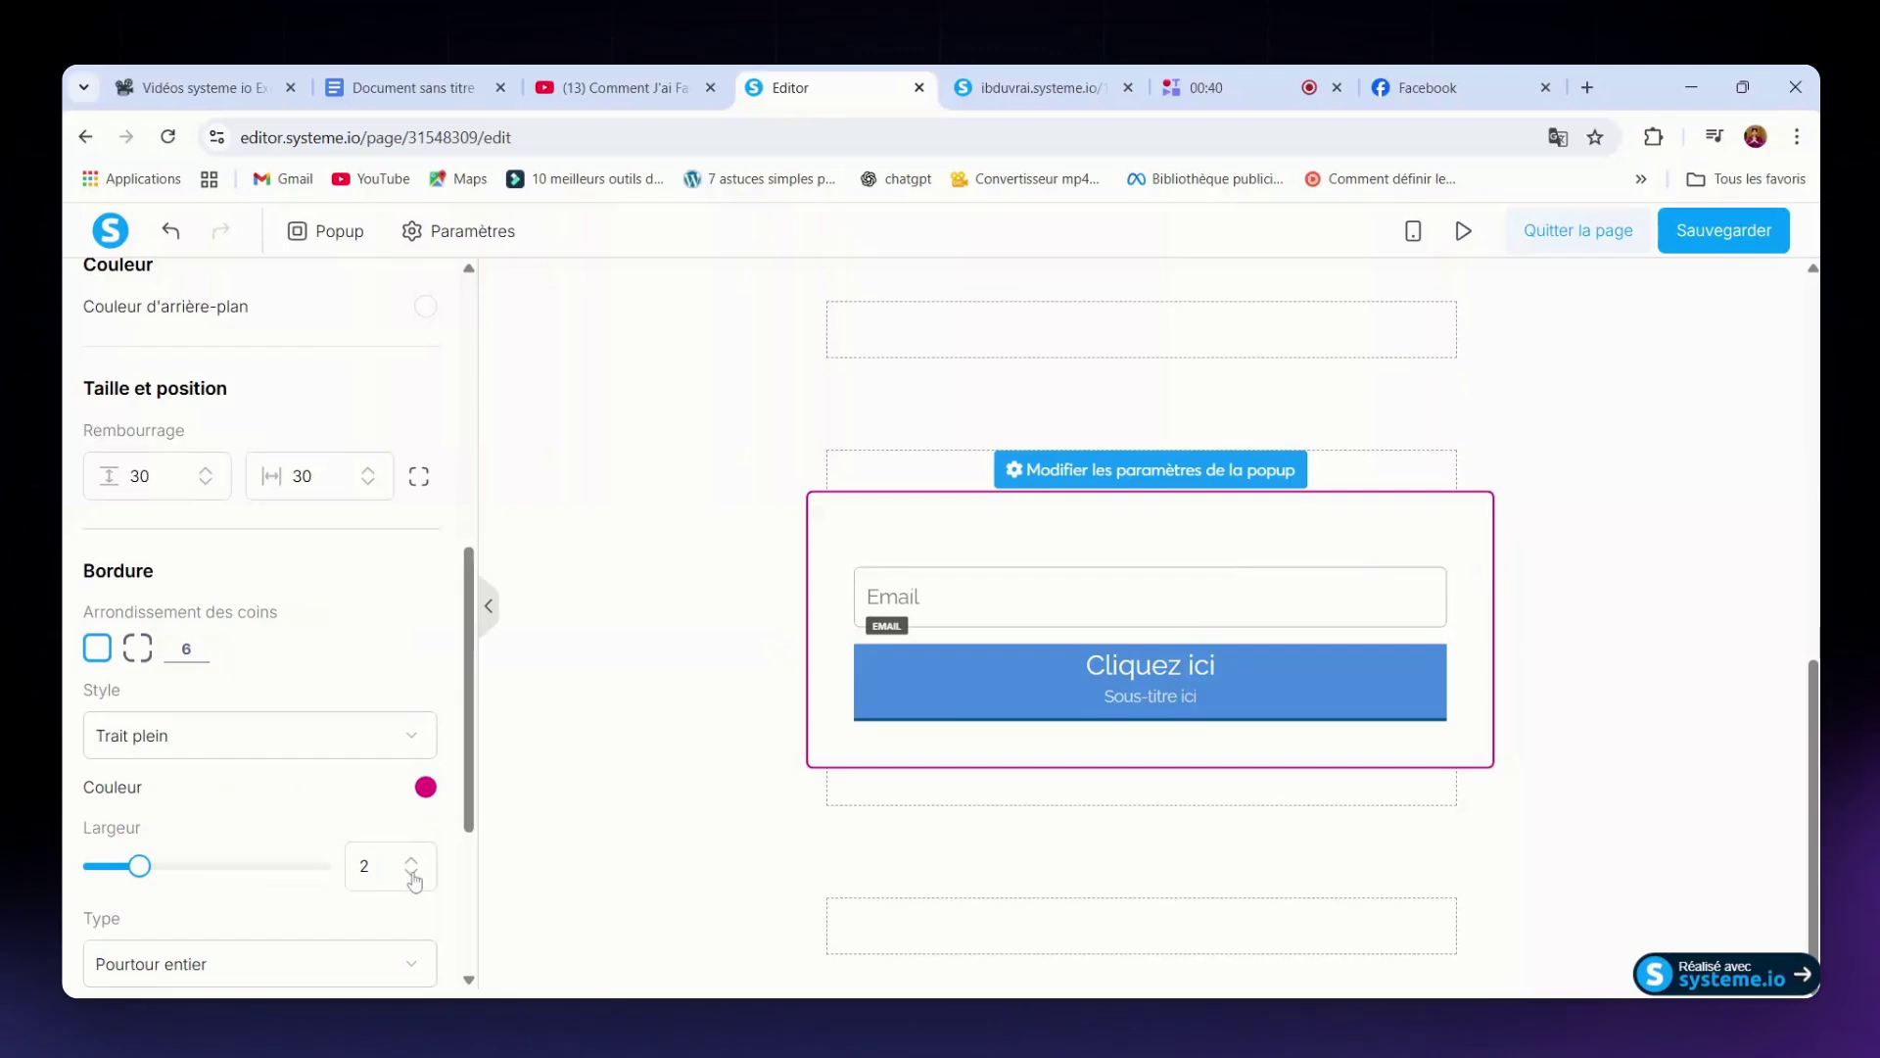
pyautogui.click(1010, 545)
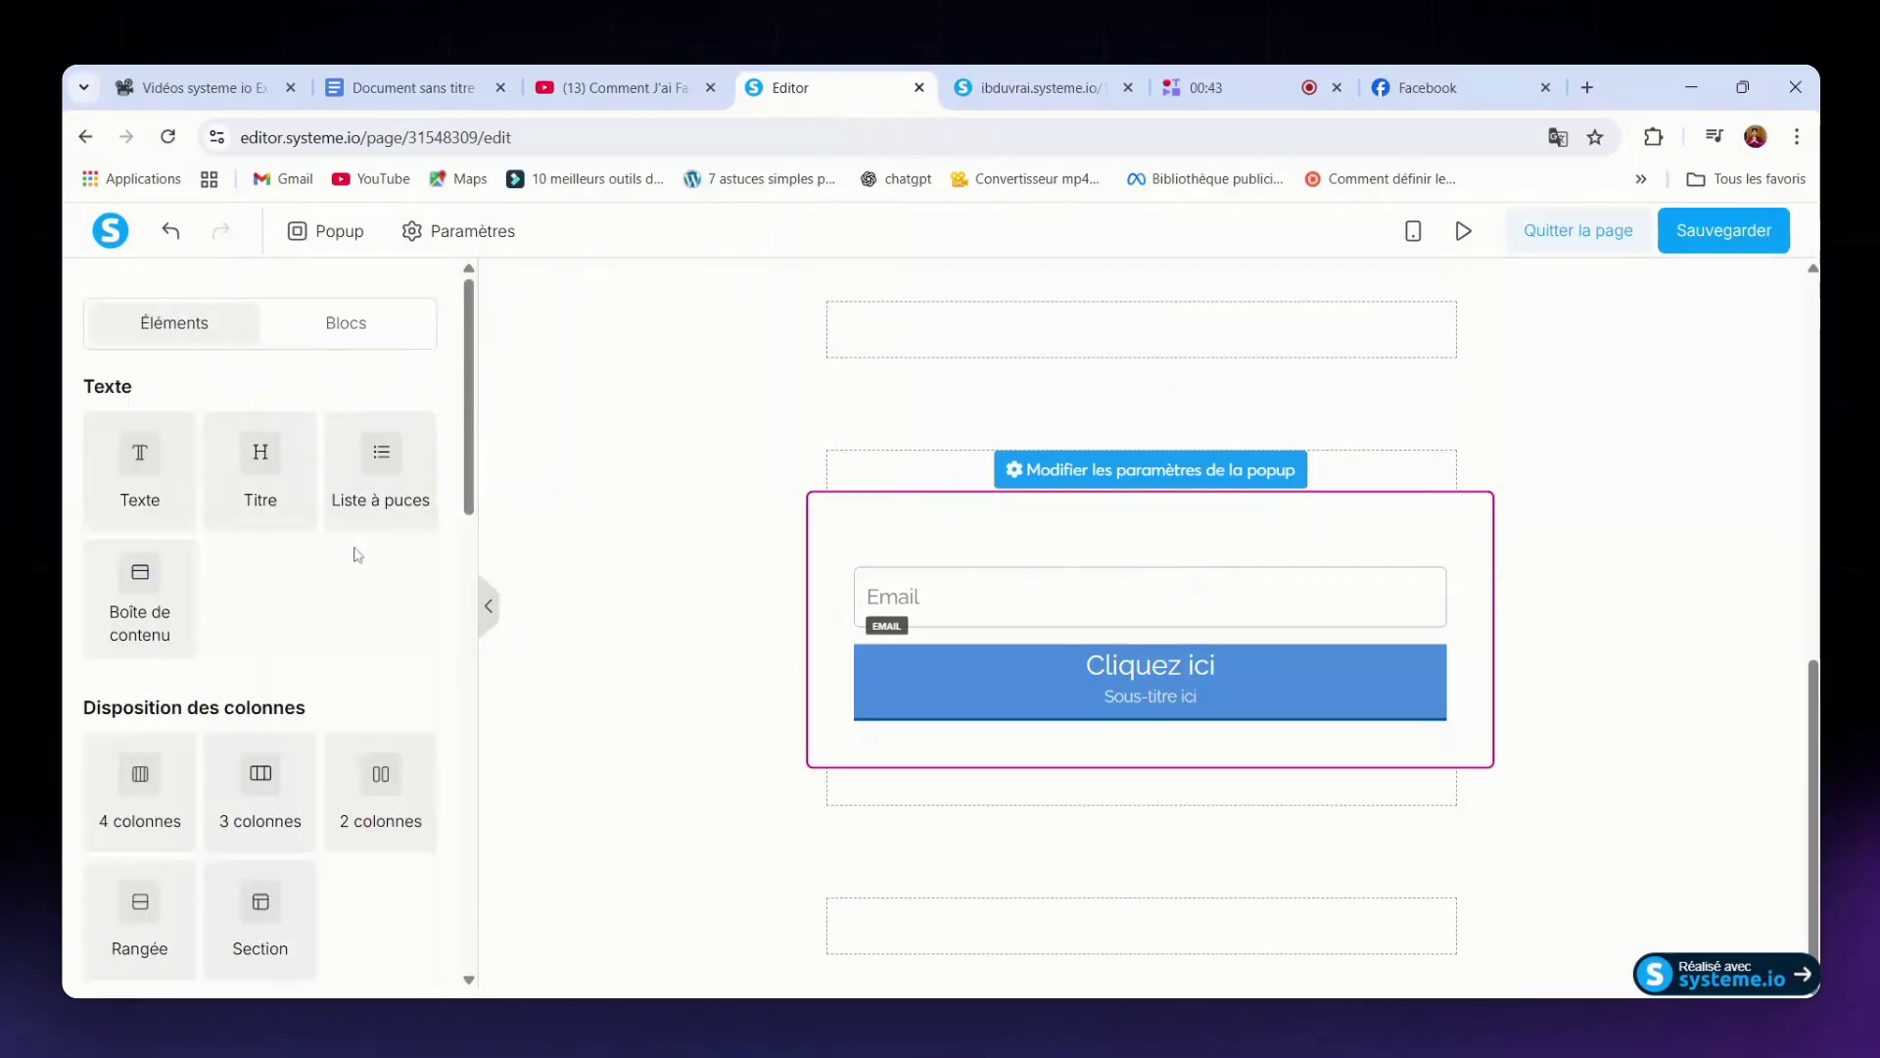
# - Add an image element above the email field in the popup
pyautogui.scroll(-2, 257, 638)
pyautogui.scroll(-6, 201, 813)
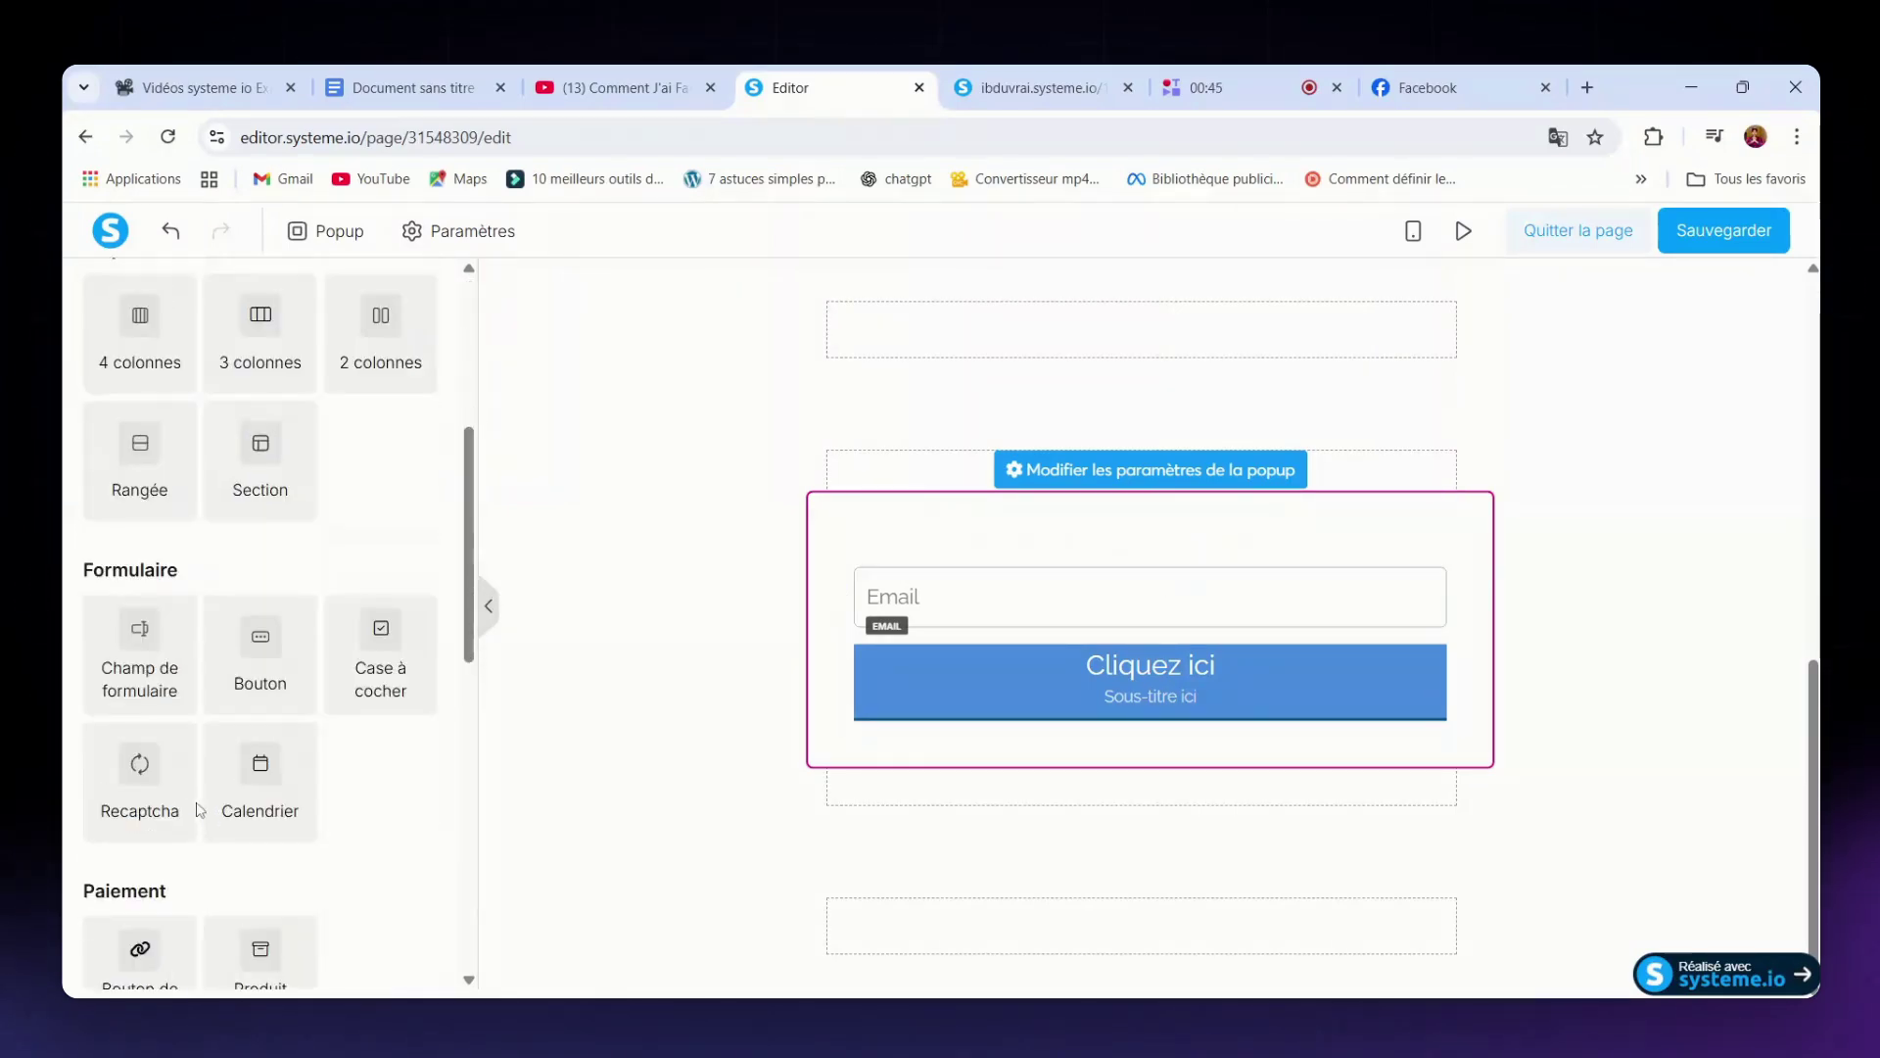
pyautogui.moveTo(145, 721); pyautogui.dragTo(1150, 578)
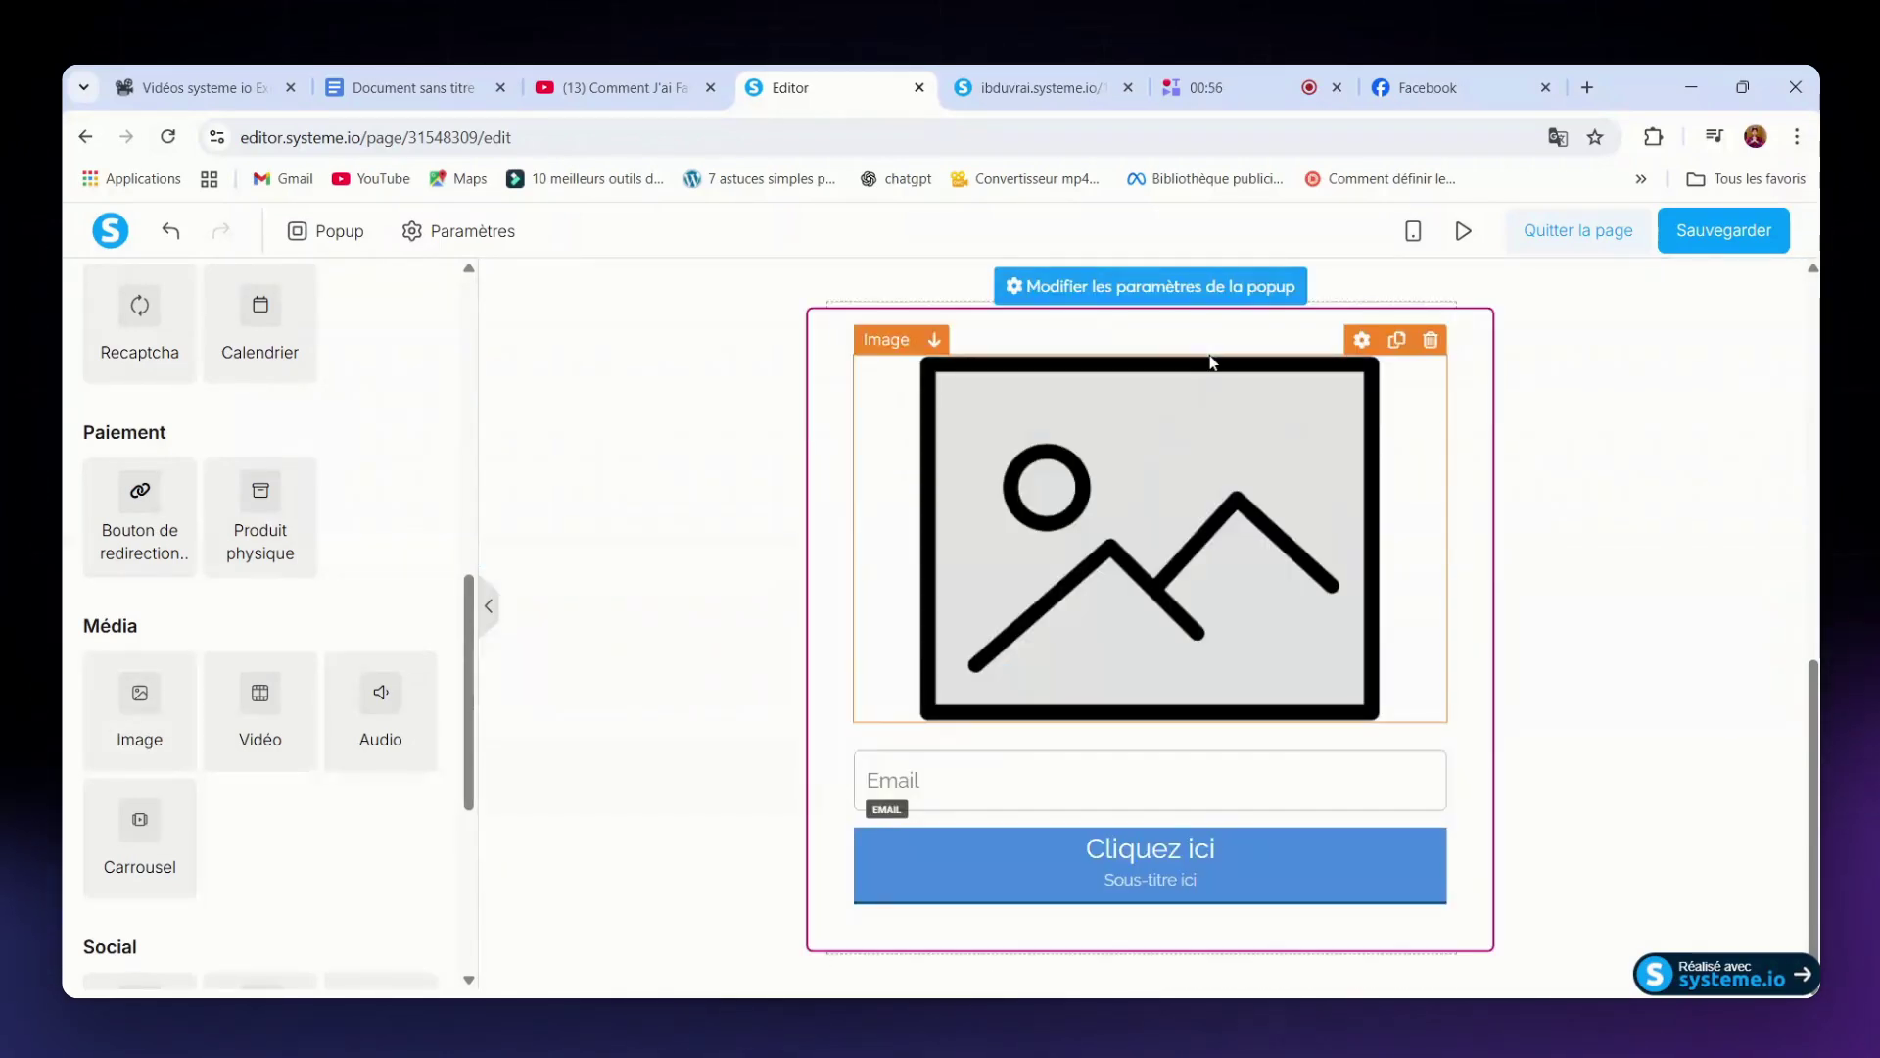
# - Insert the existing picture Designsanstitre39.png into the popup's image element
pyautogui.click(1175, 458)
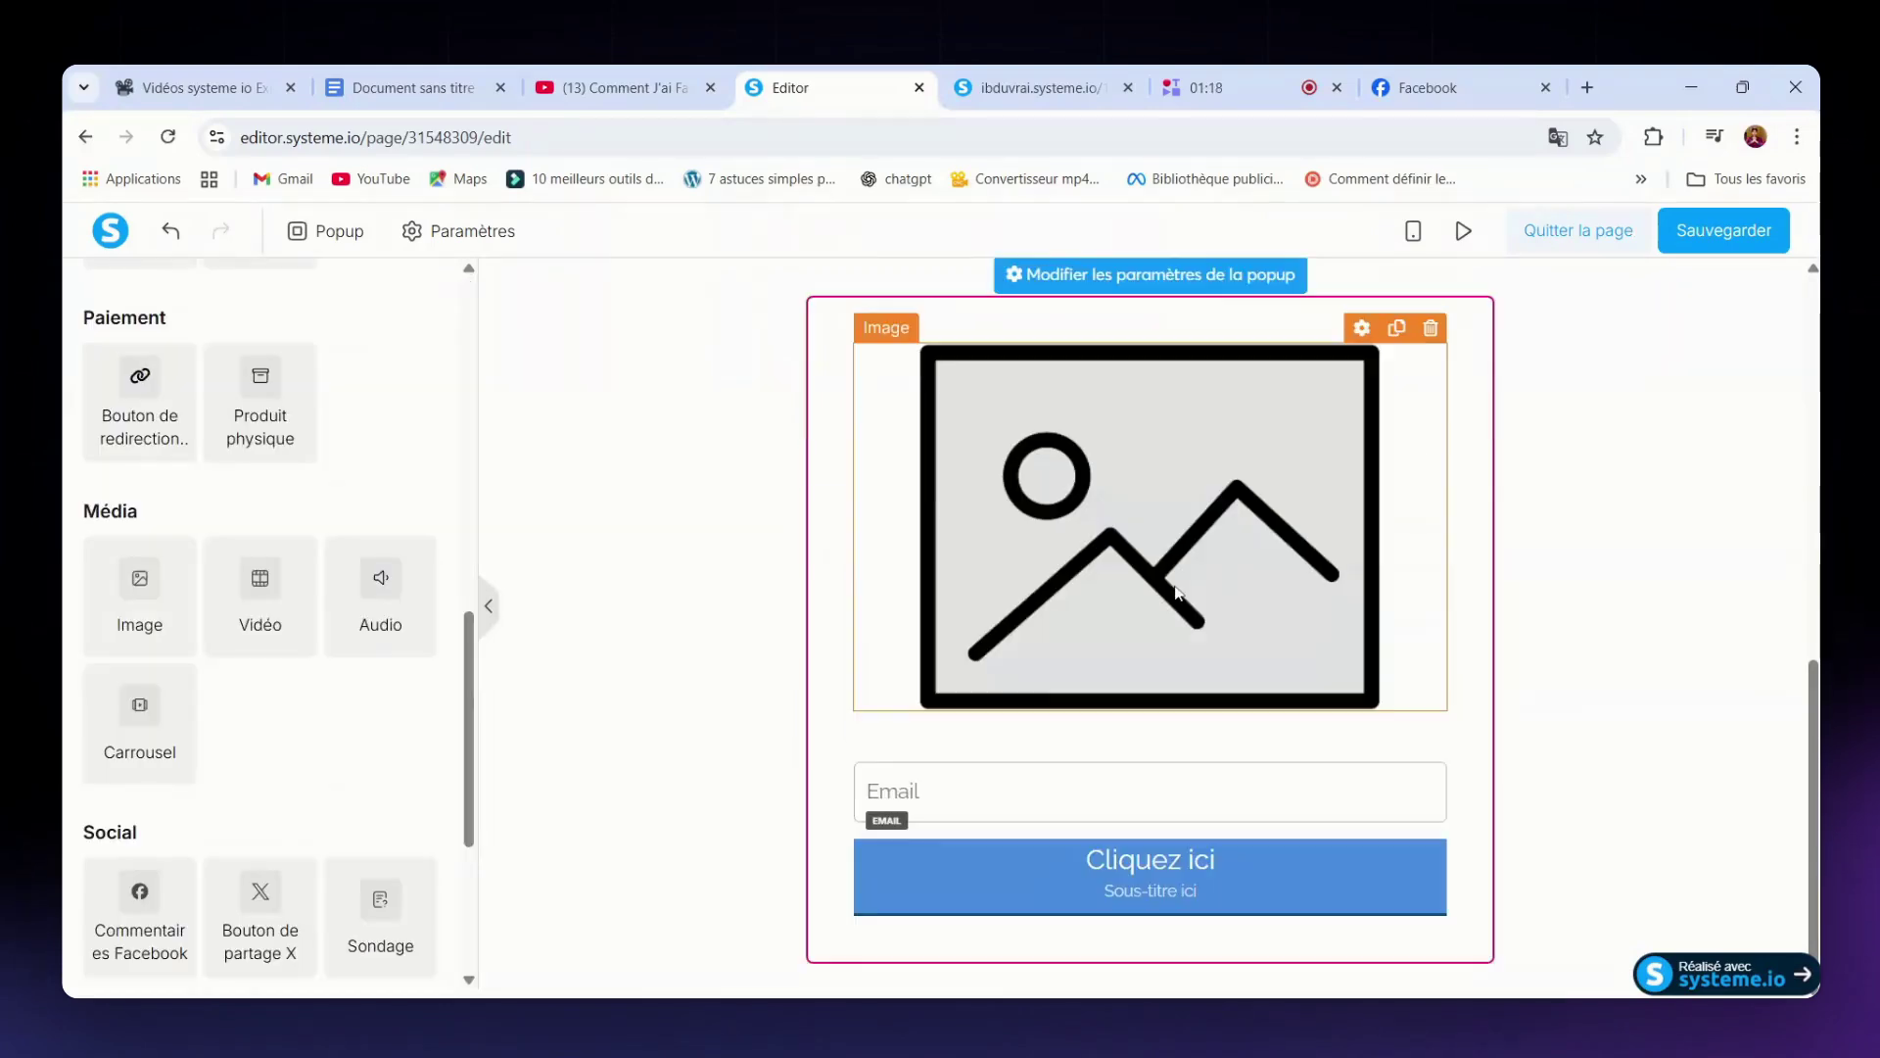
pyautogui.click(968, 532)
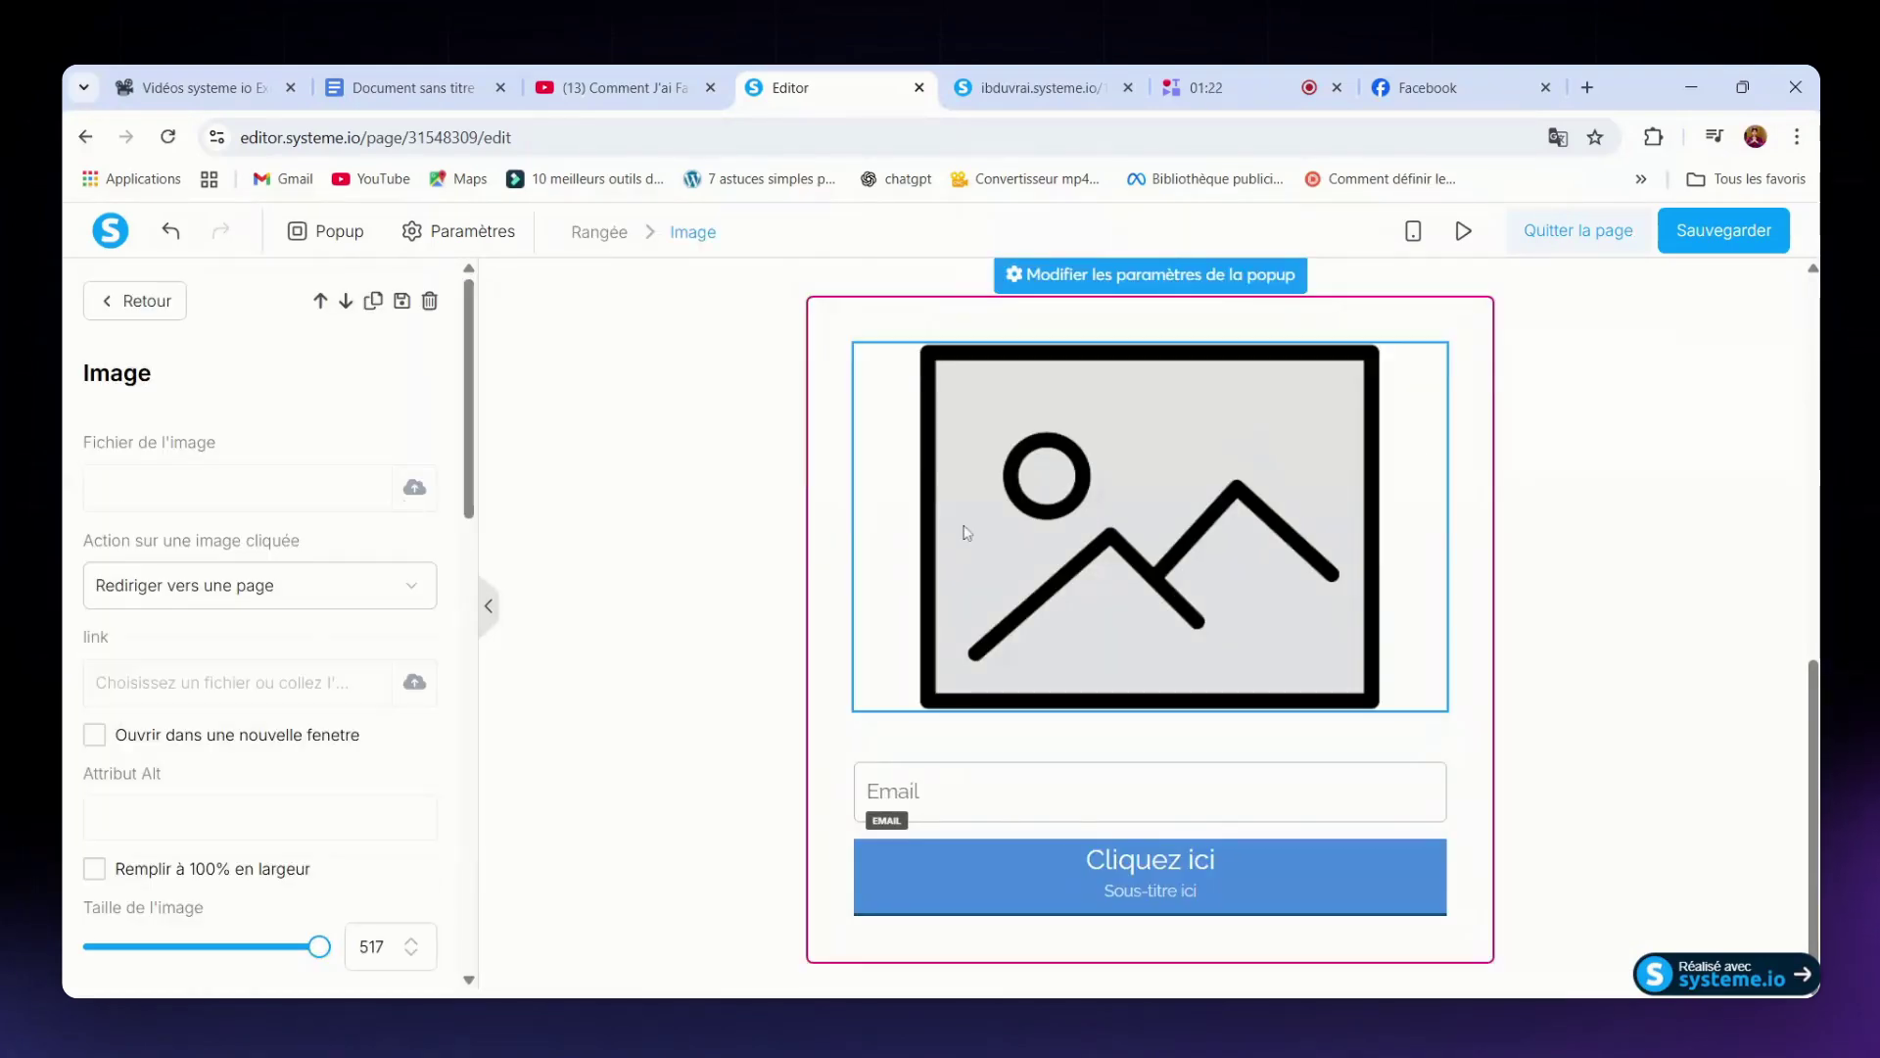
pyautogui.click(413, 489)
pyautogui.click(773, 485)
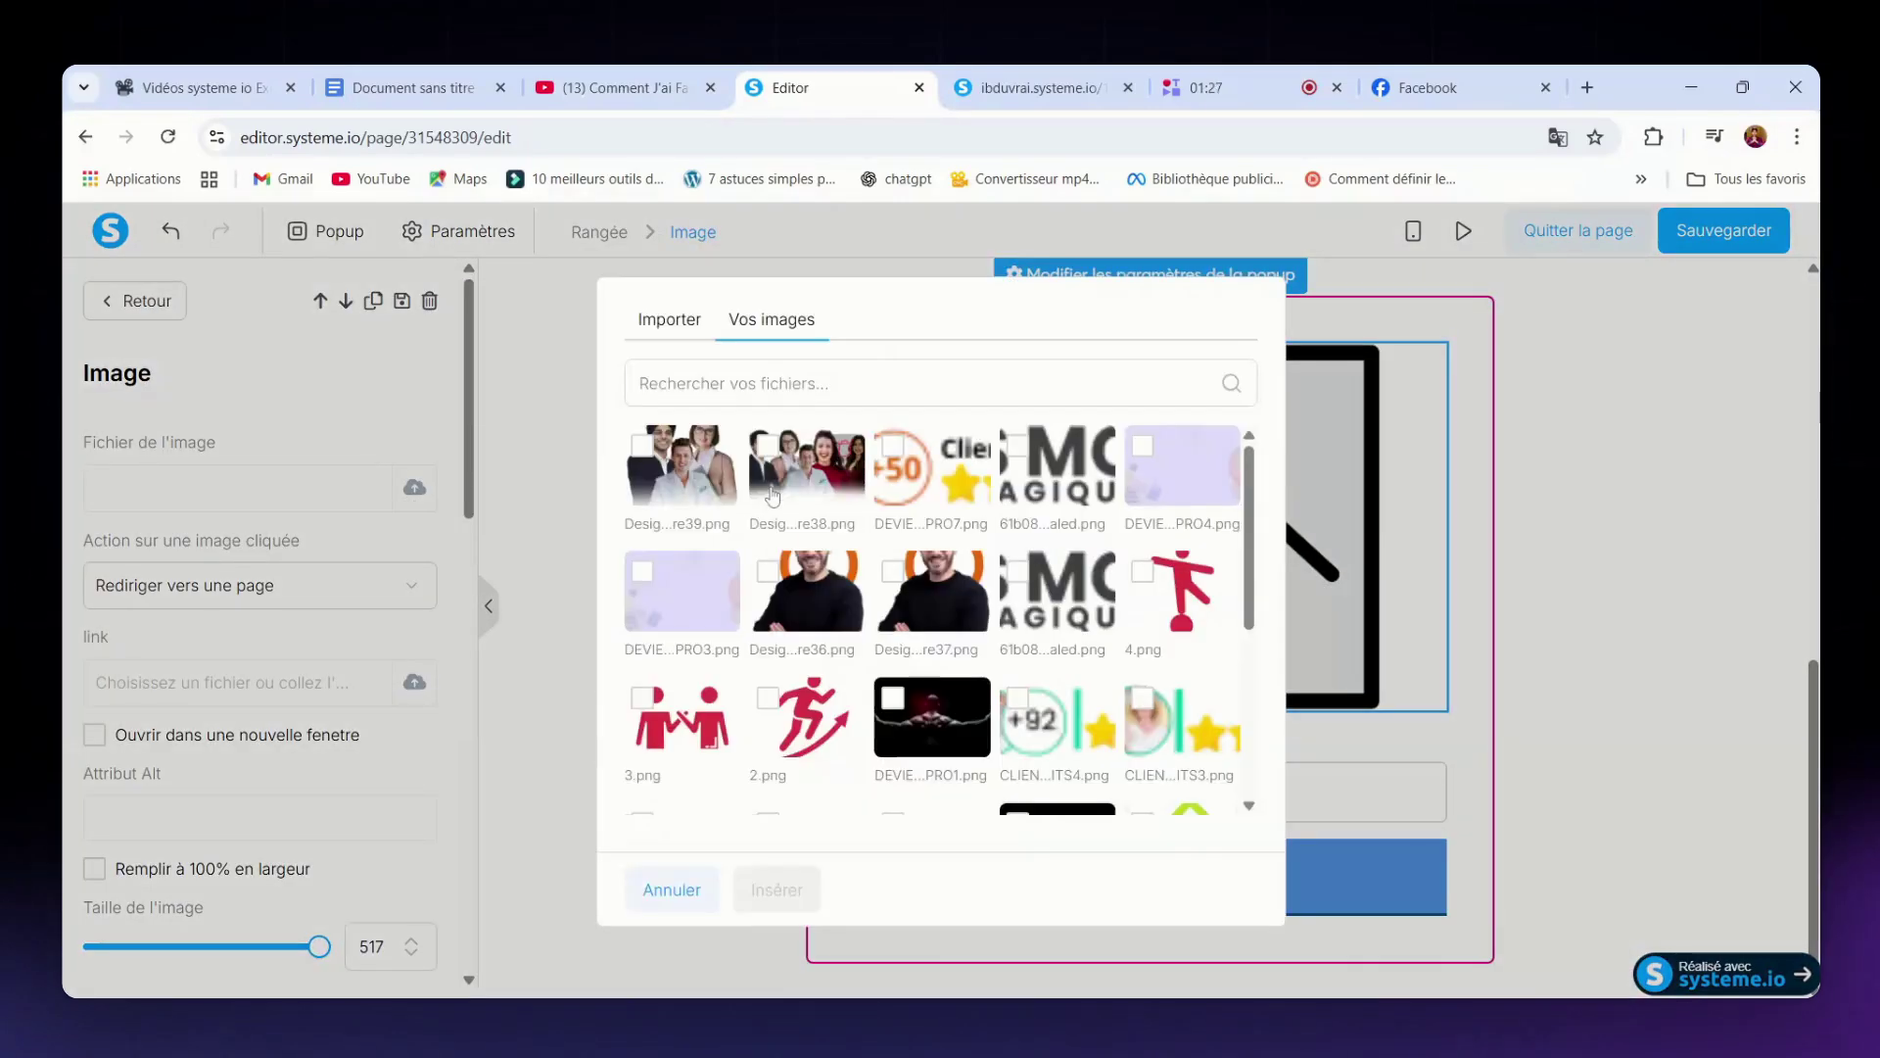
pyautogui.click(715, 449)
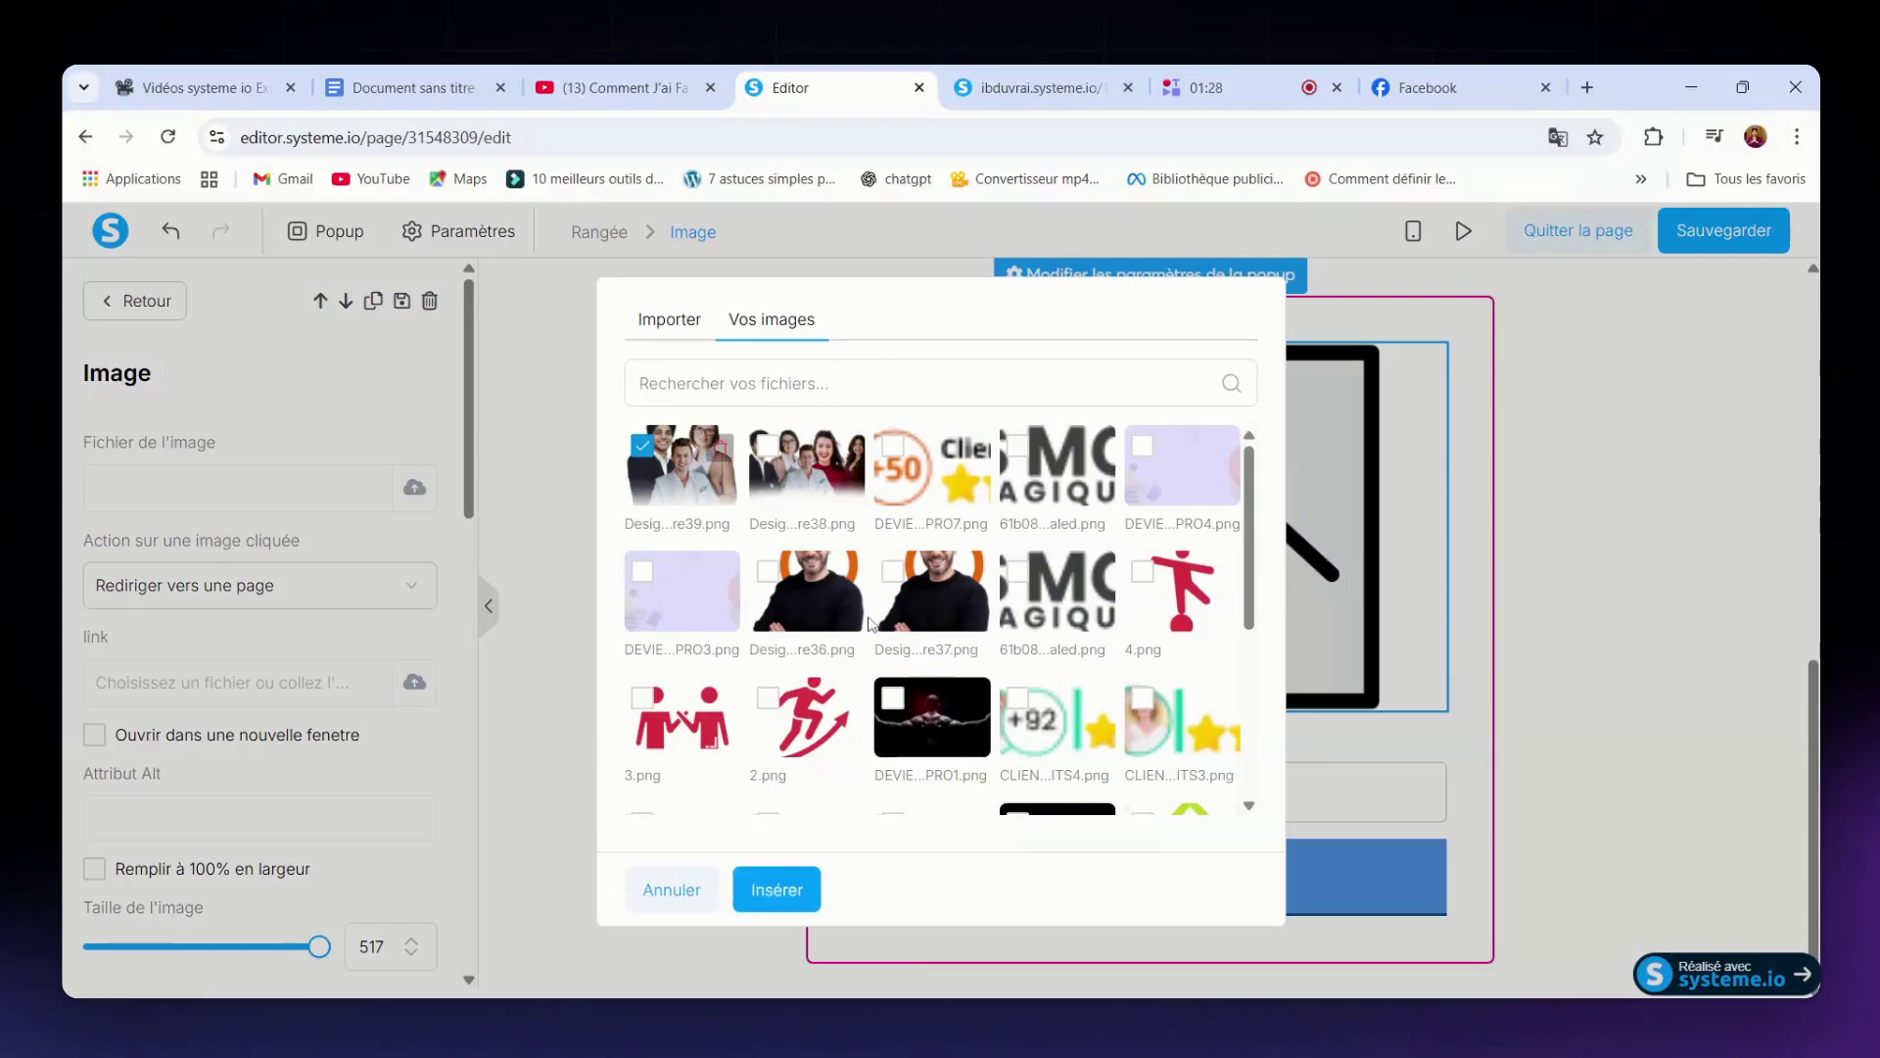
pyautogui.click(777, 889)
# - Reduce the popup image's size to 220
pyautogui.scroll(-2, 284, 850)
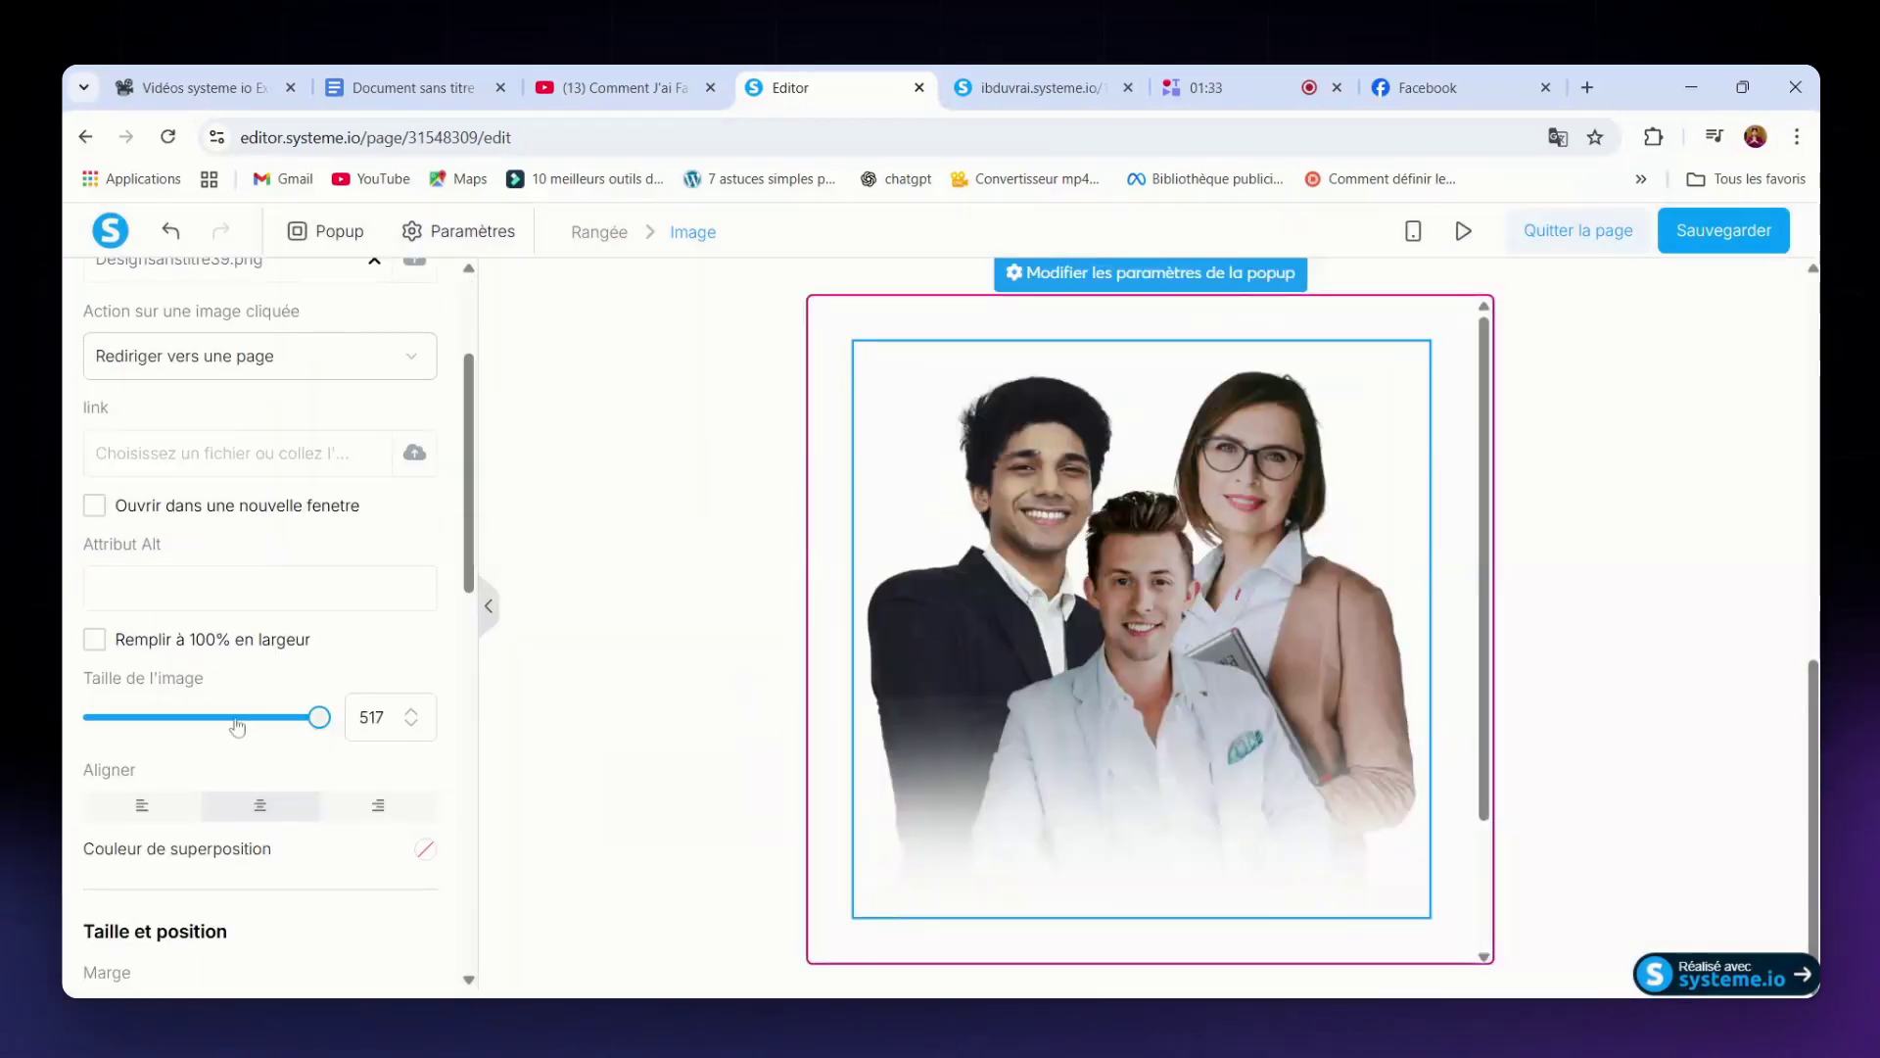
pyautogui.moveTo(235, 729); pyautogui.dragTo(190, 730)
pyautogui.click(1014, 740)
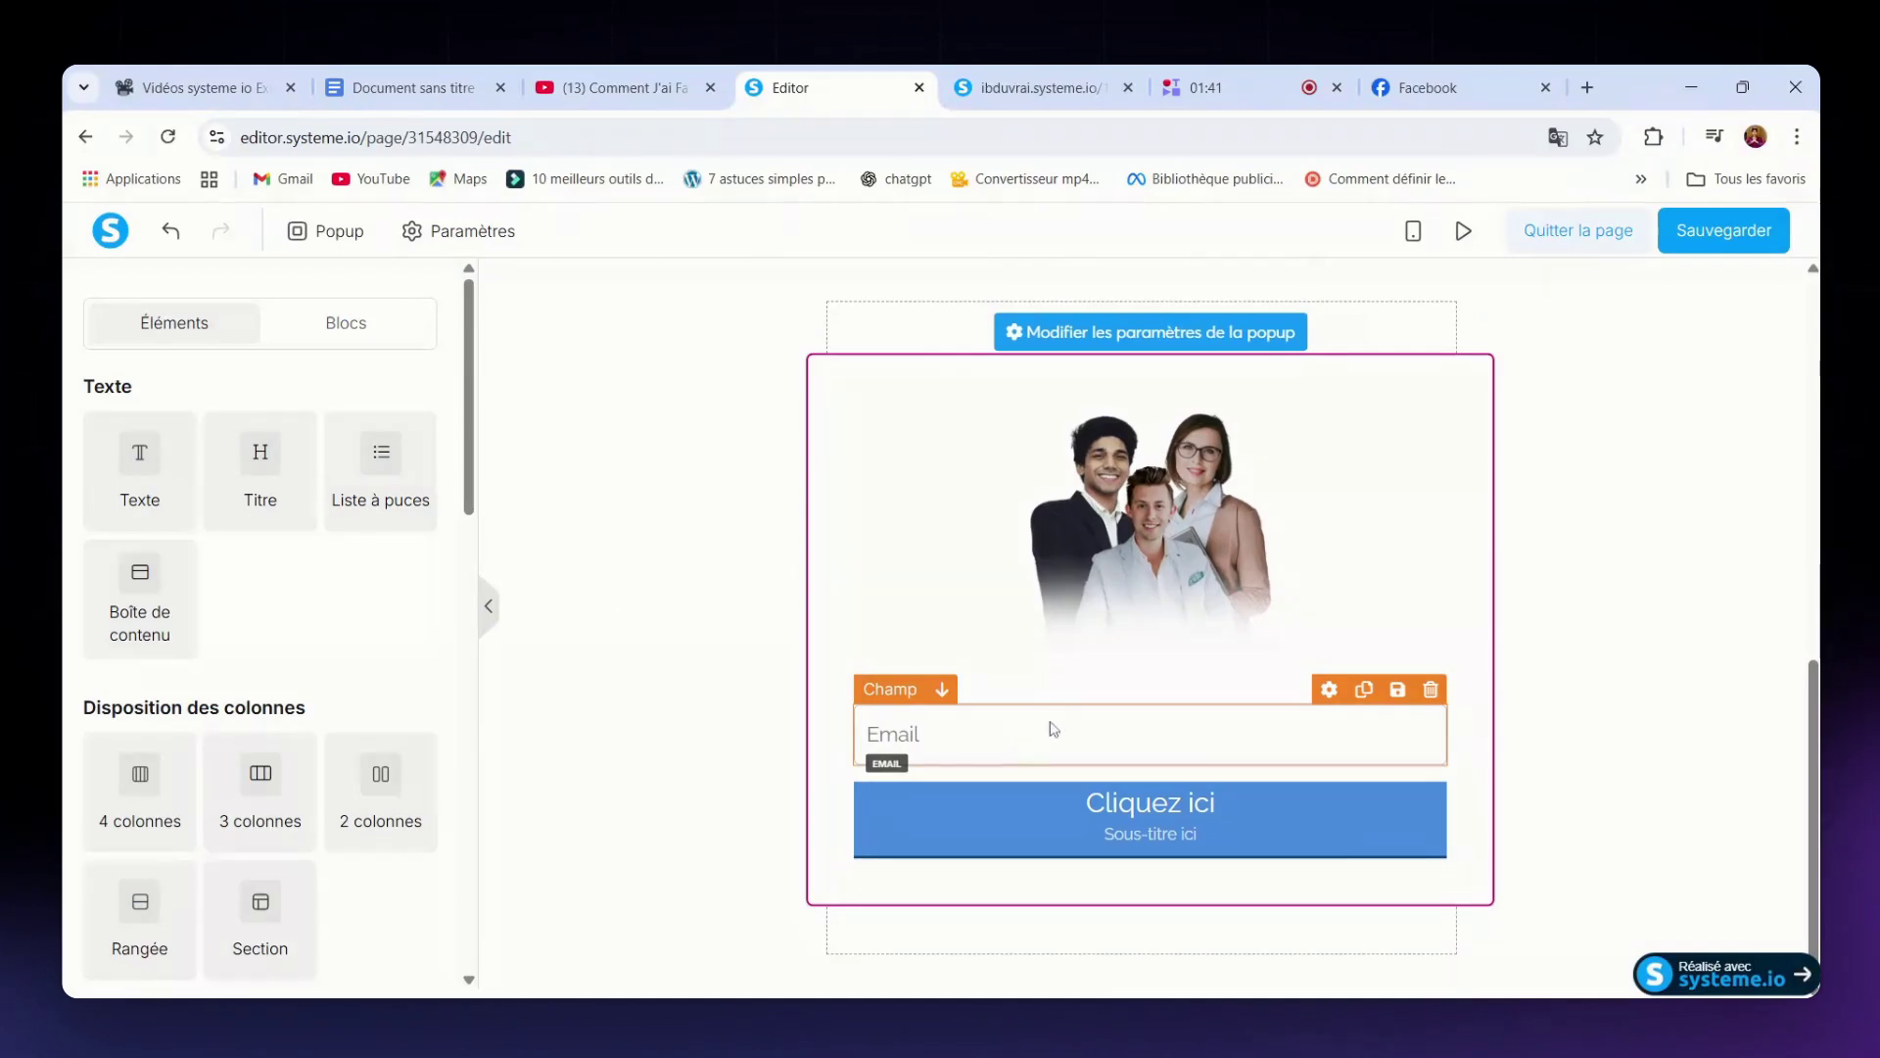
# - Shift the image up inside the popup by lowering its top margin to slightly below -32
pyautogui.click(1240, 474)
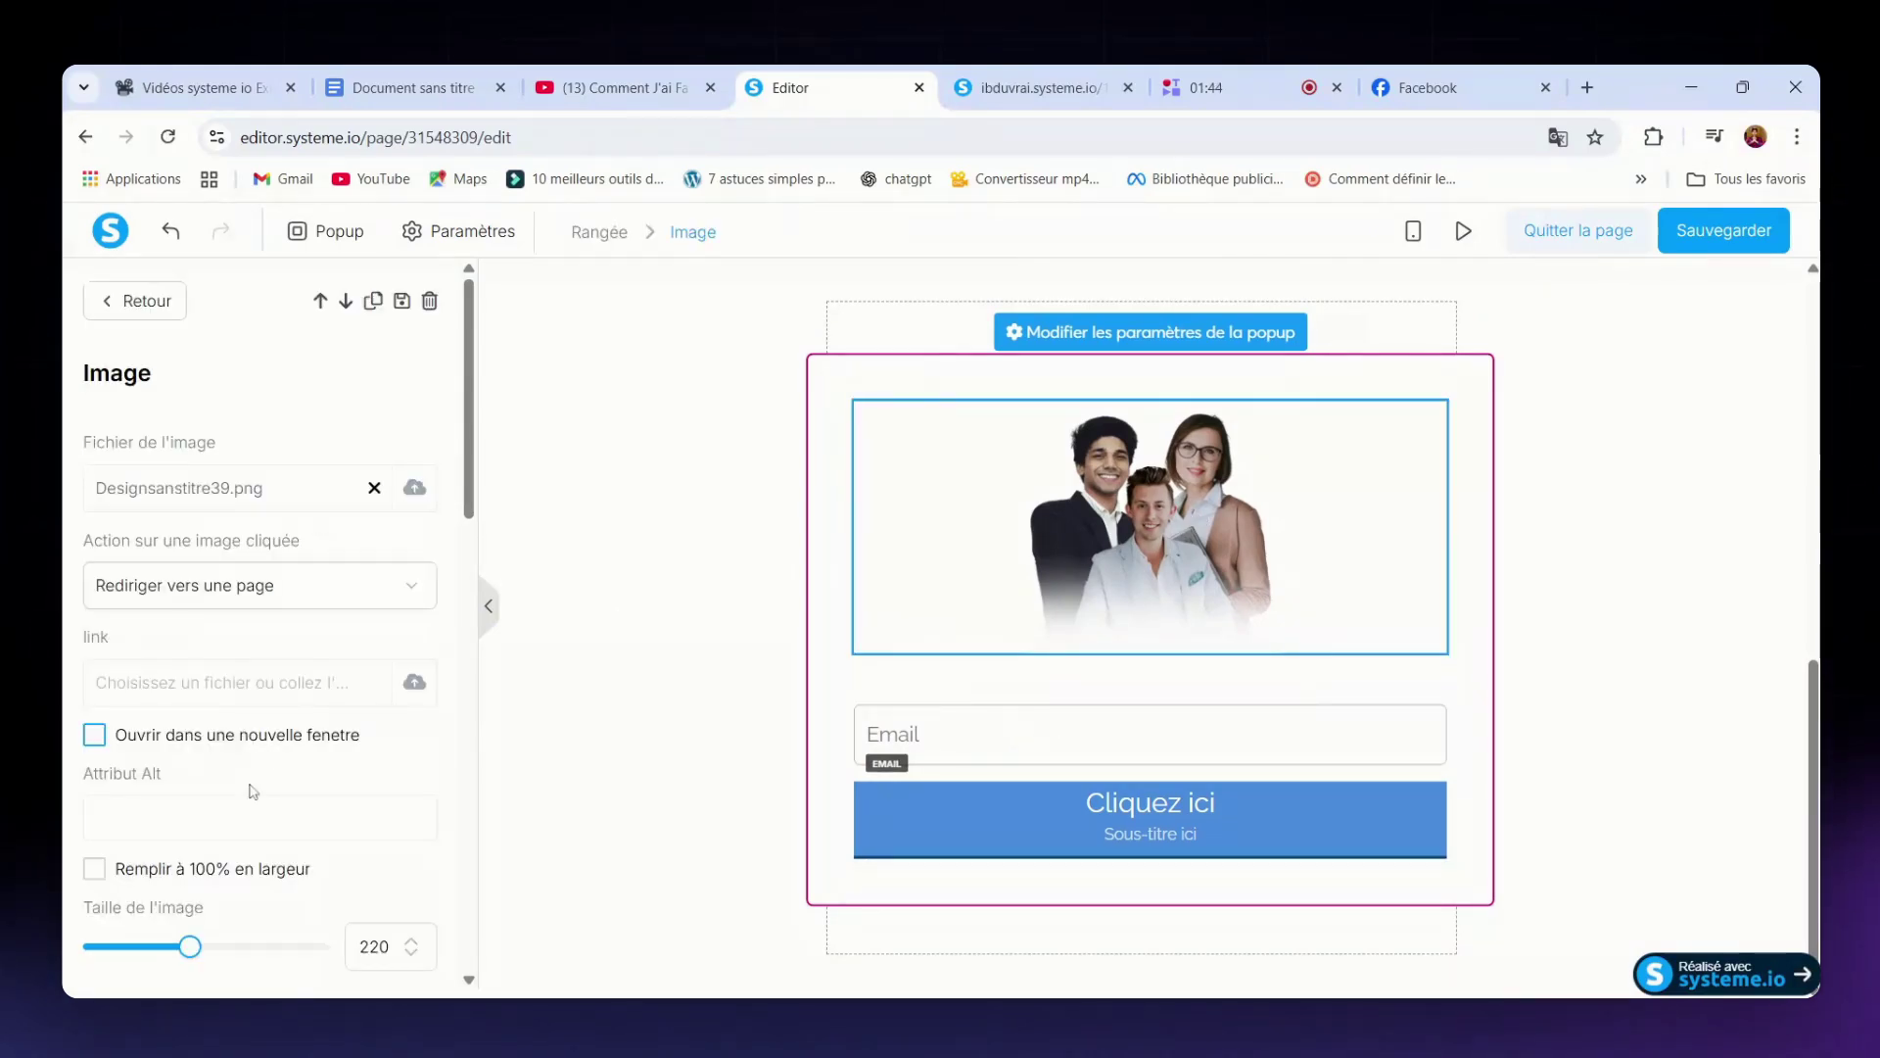
pyautogui.scroll(-5, 252, 791)
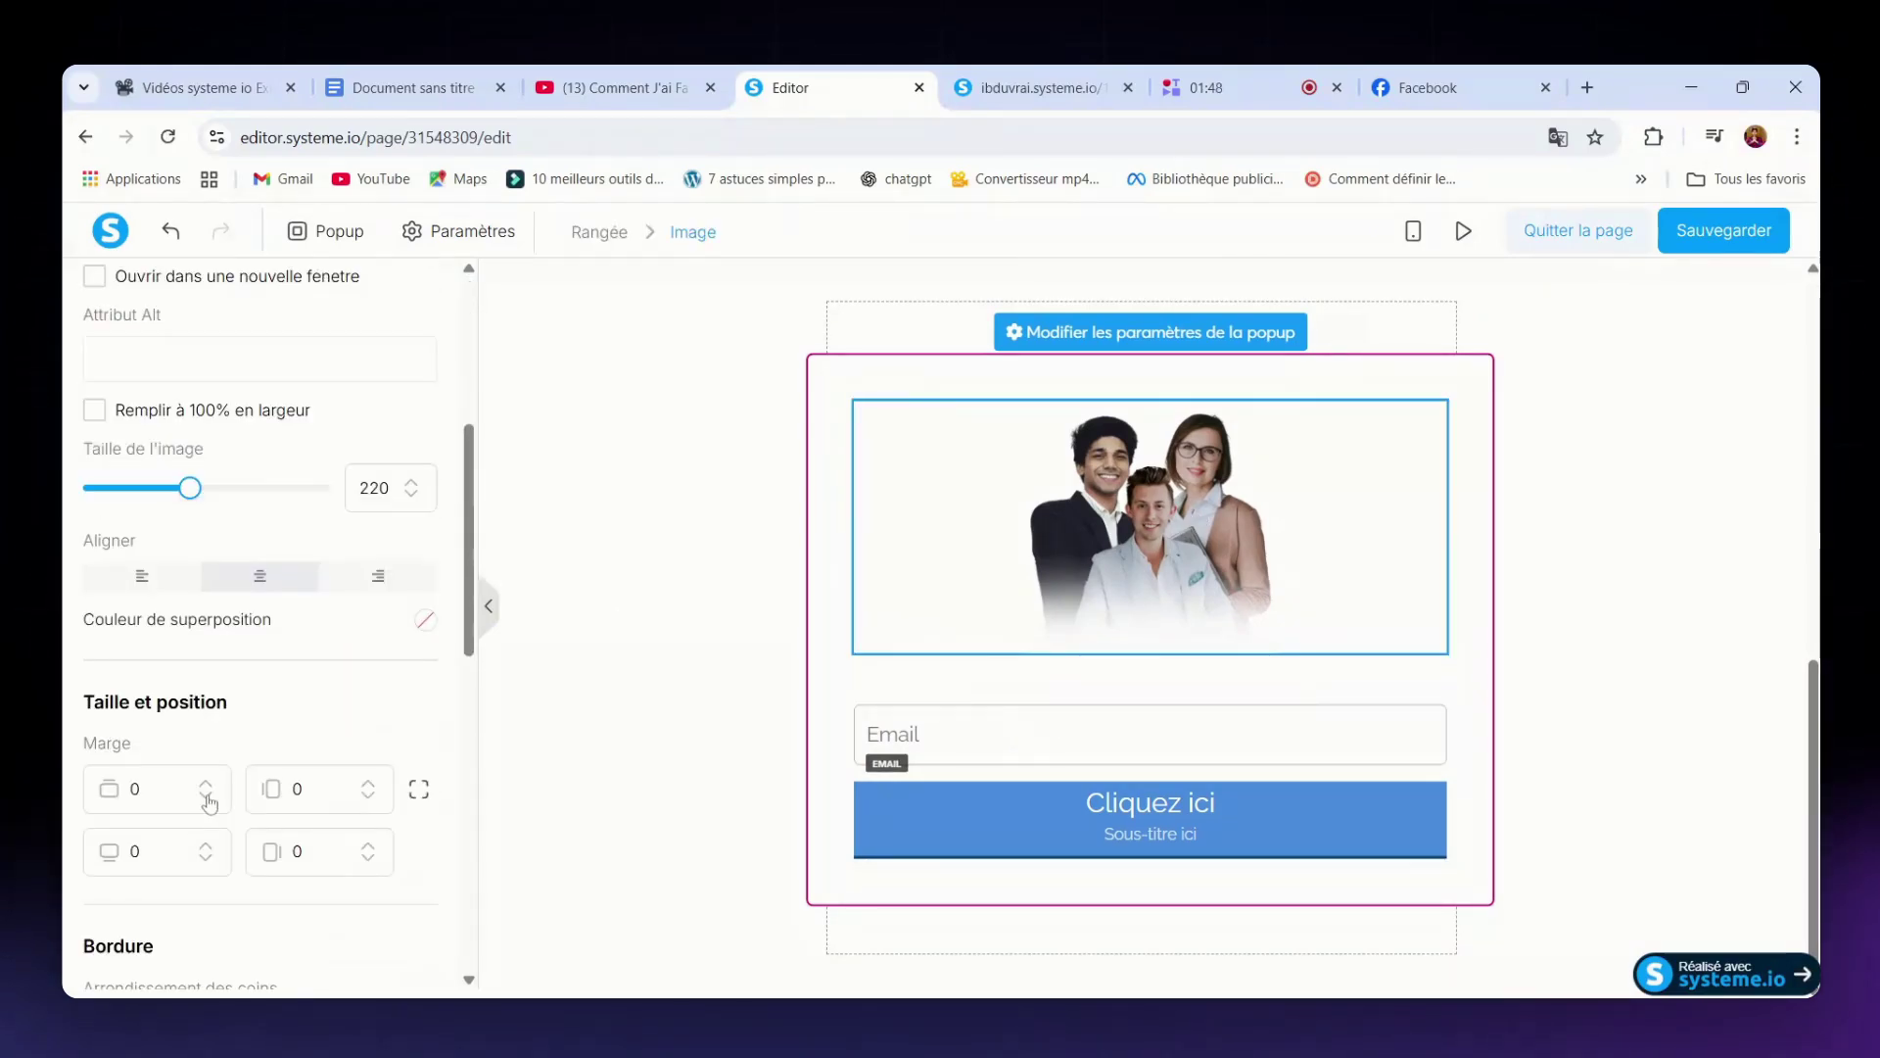
pyautogui.click(205, 798)
pyautogui.click(205, 797)
pyautogui.click(206, 797)
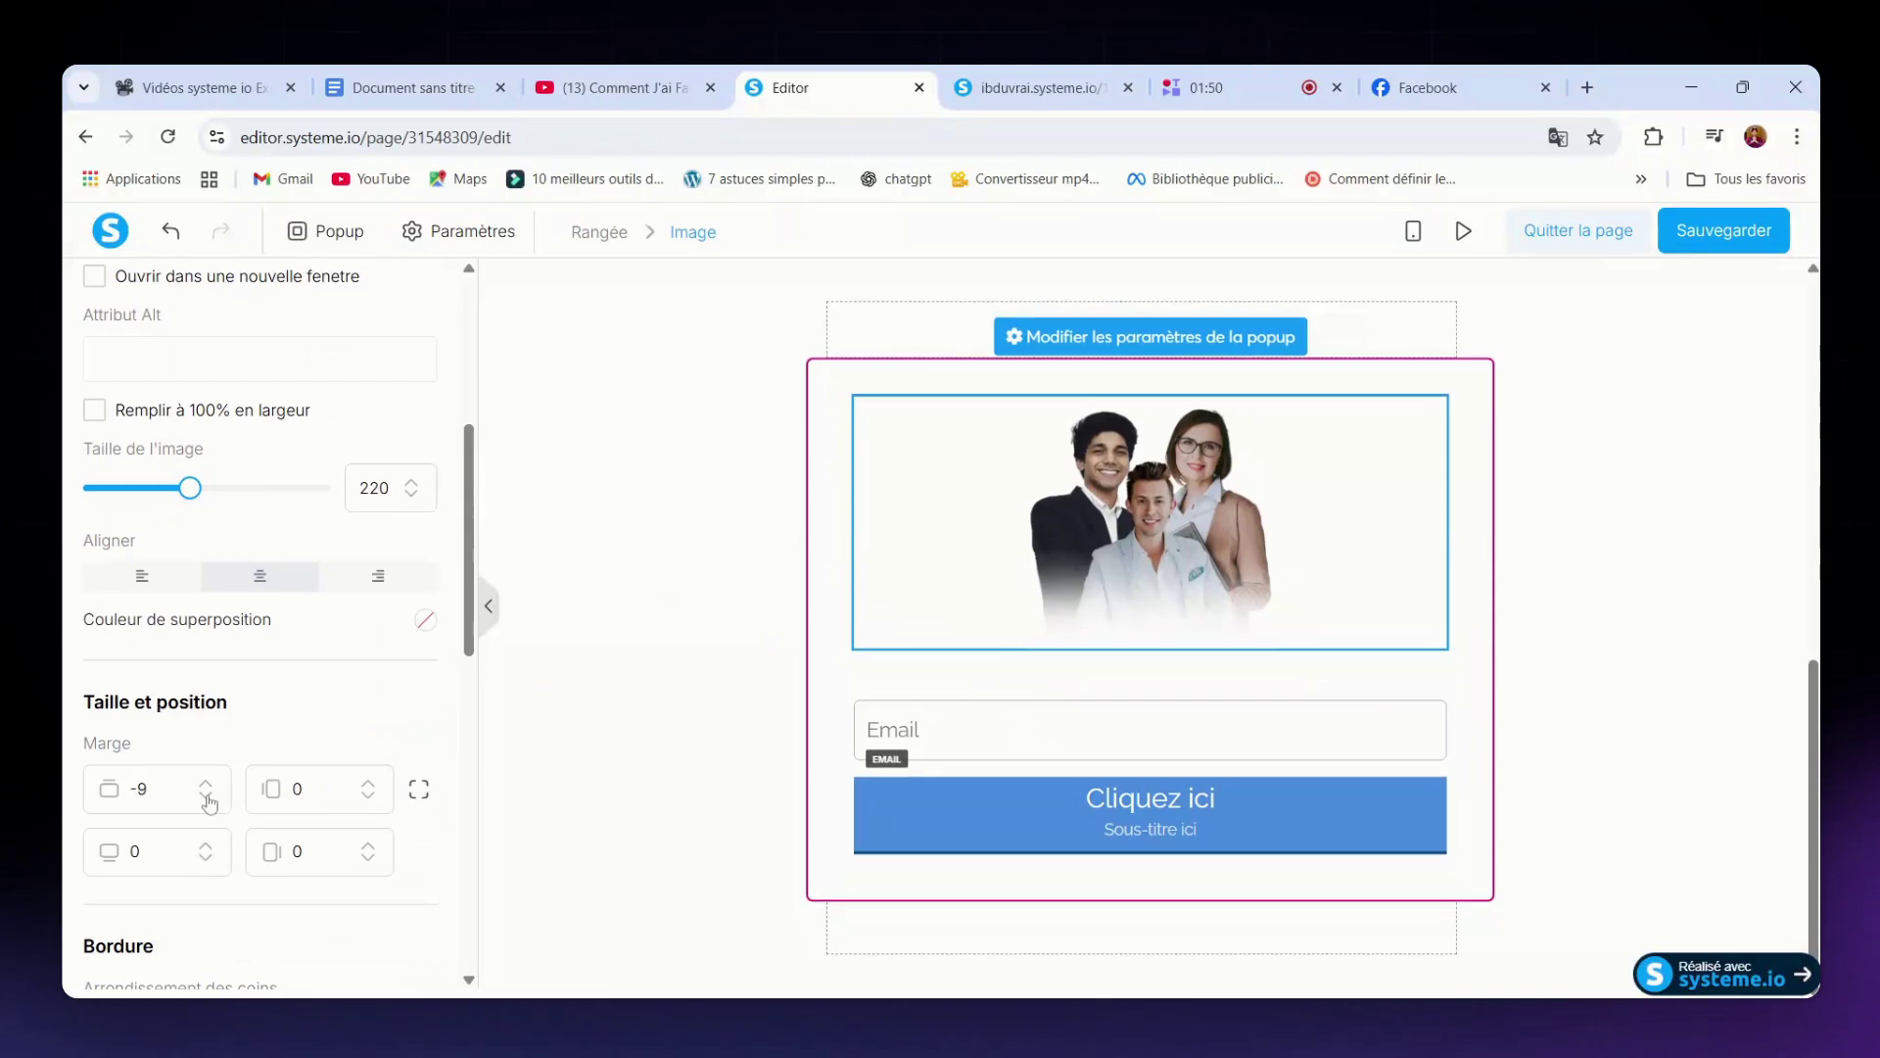
pyautogui.click(205, 797)
pyautogui.click(205, 797)
pyautogui.click(206, 797)
pyautogui.click(206, 797)
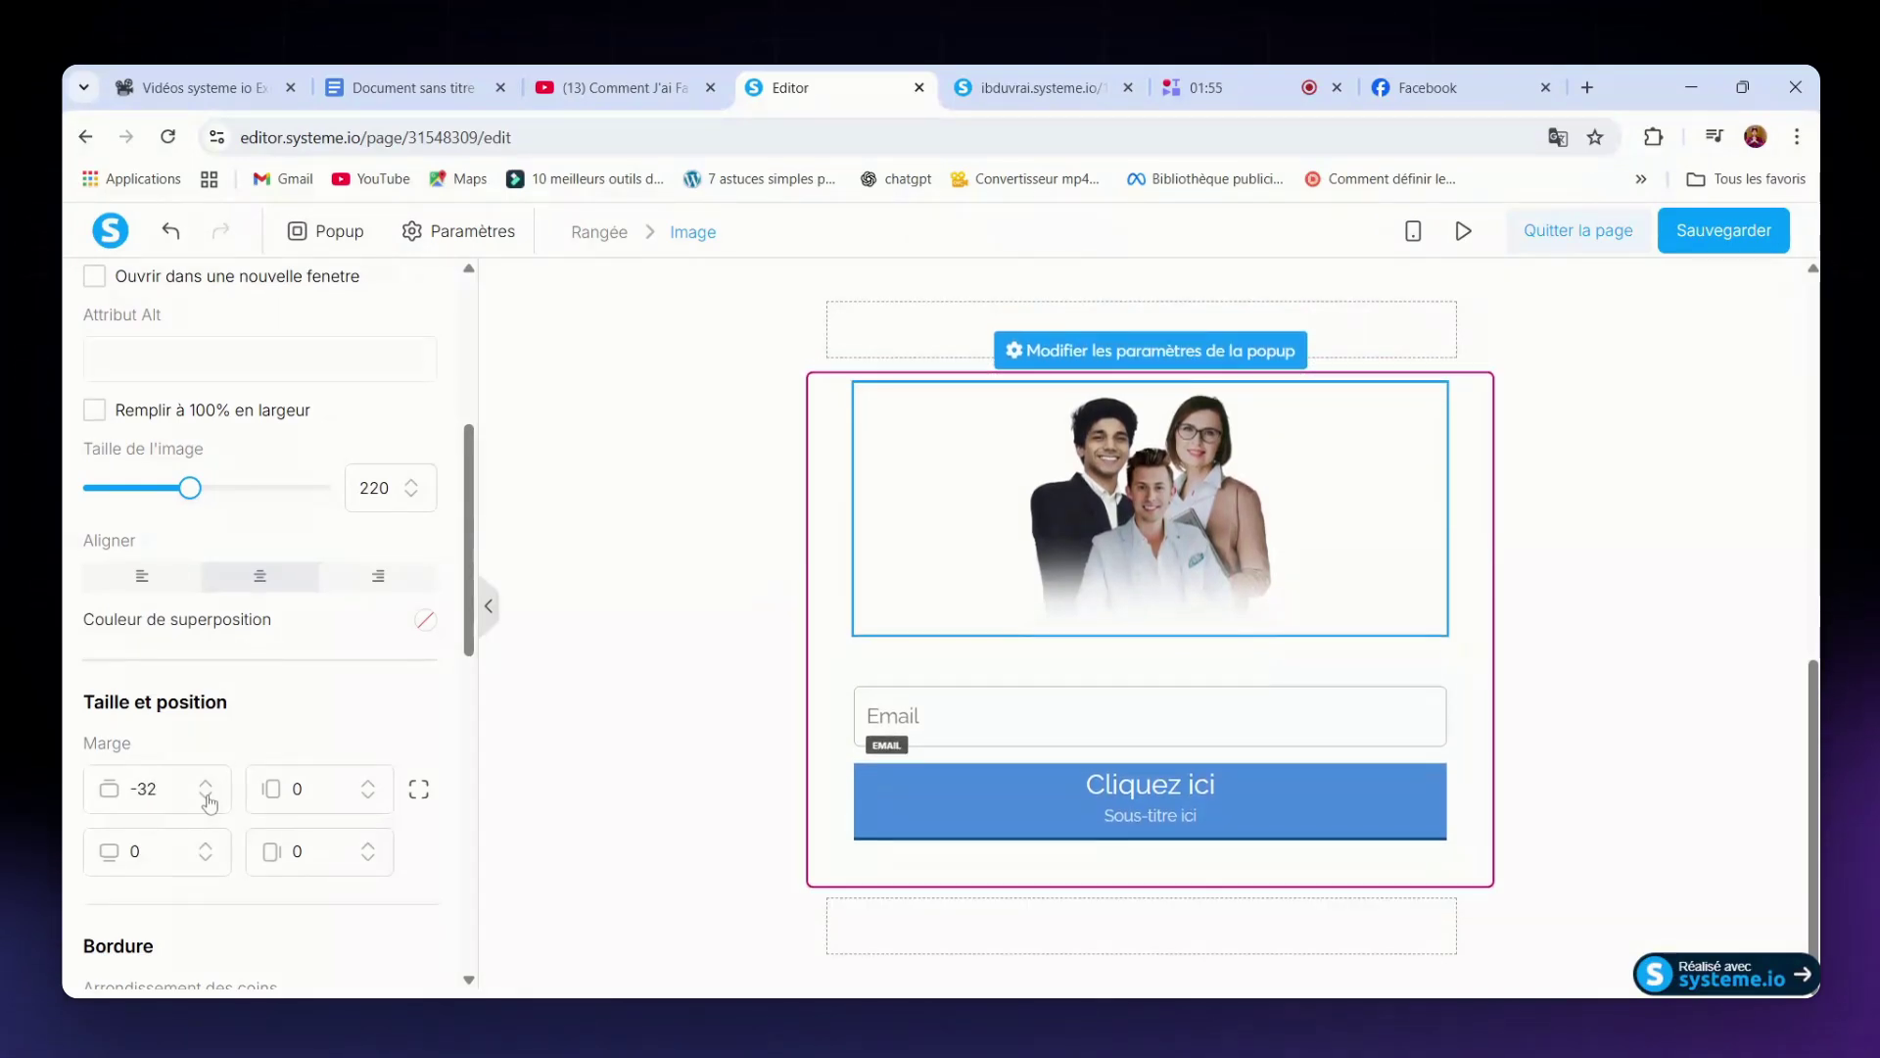
pyautogui.click(205, 797)
pyautogui.click(1673, 492)
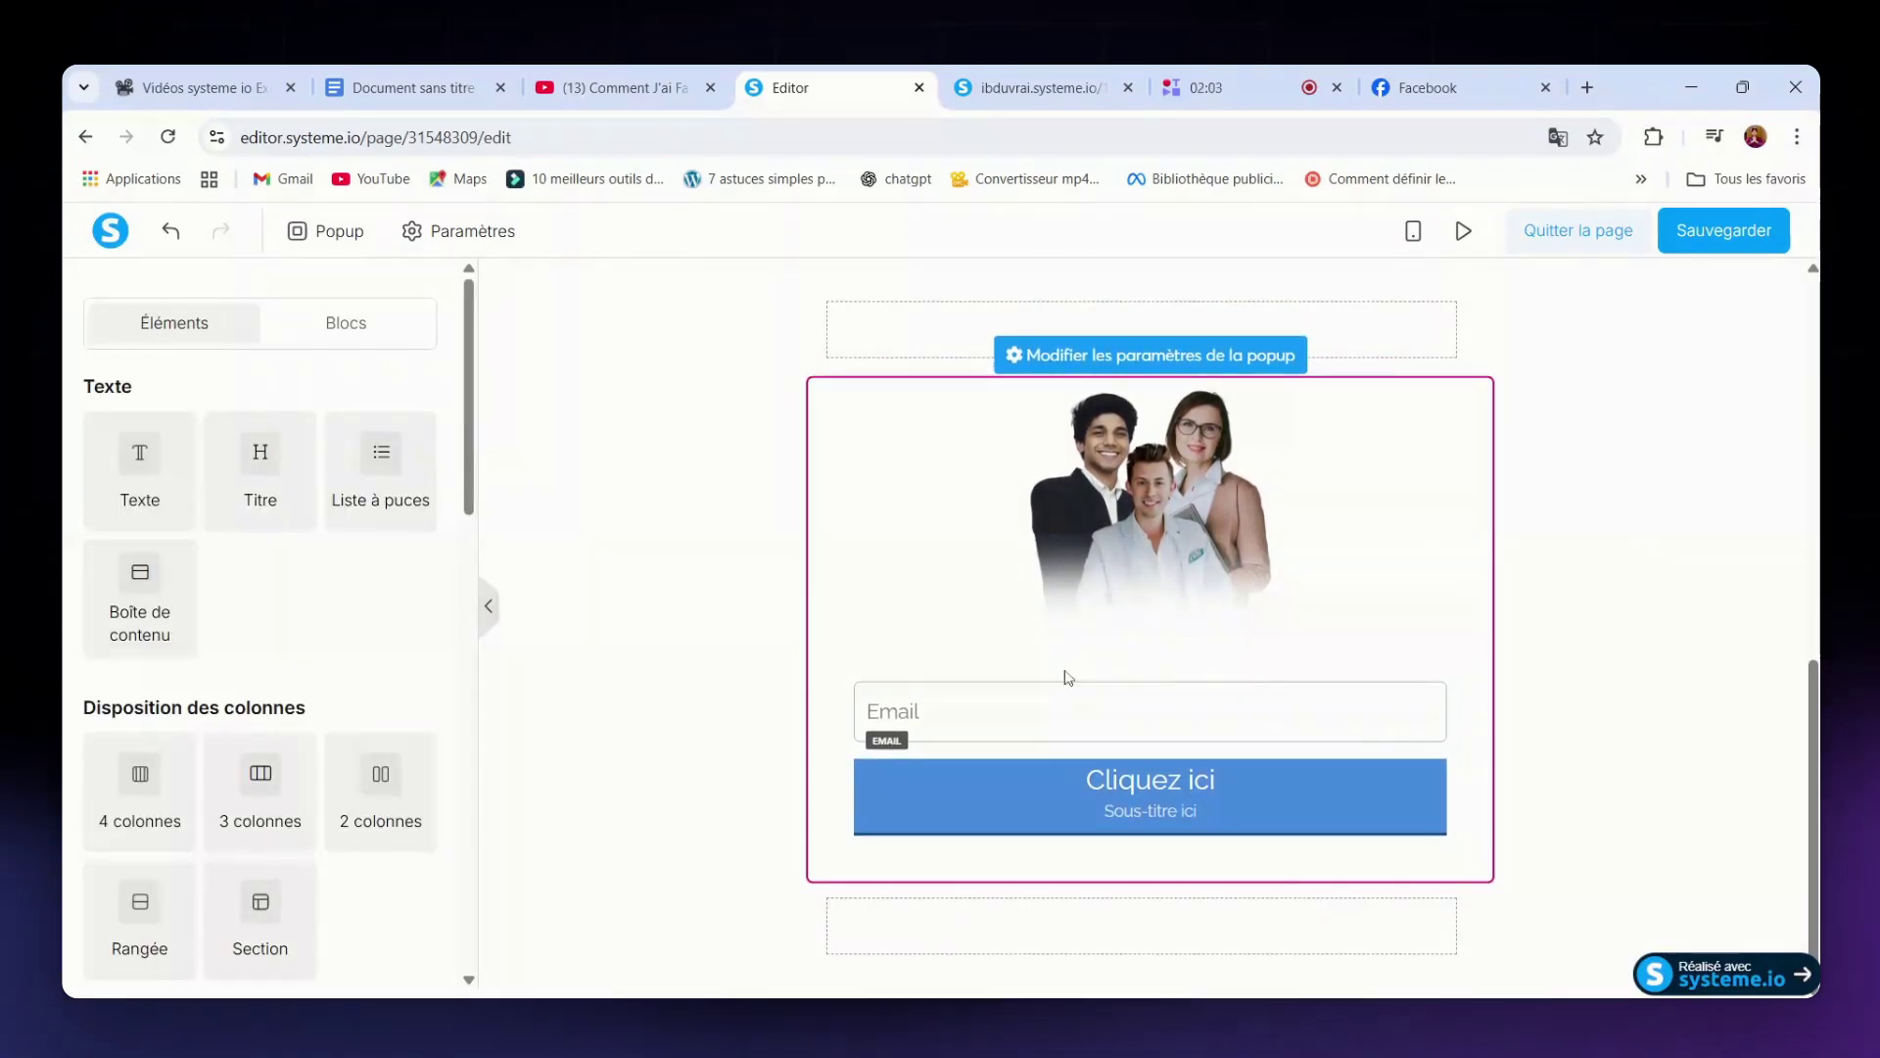
# - Change the email field's data type to Prénom and its default value to "Votre Prénom"
pyautogui.click(1161, 720)
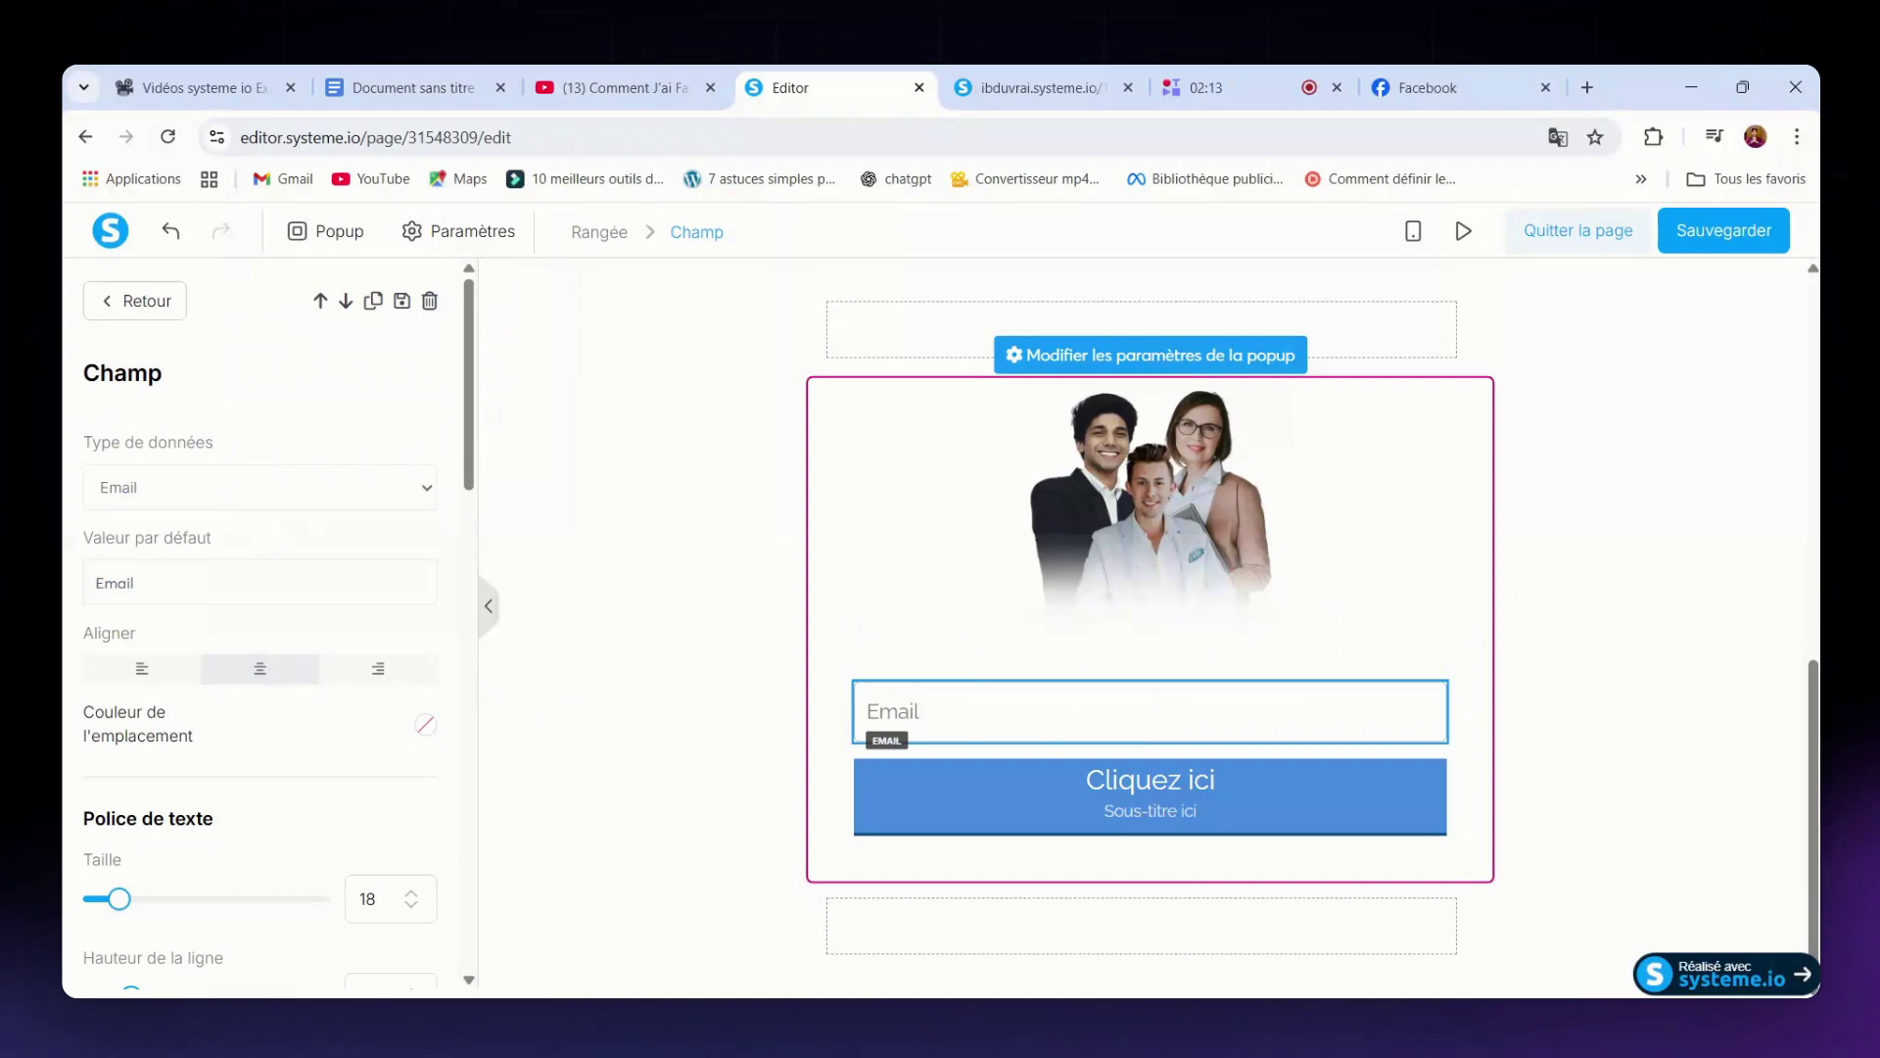
pyautogui.click(142, 668)
pyautogui.click(372, 586)
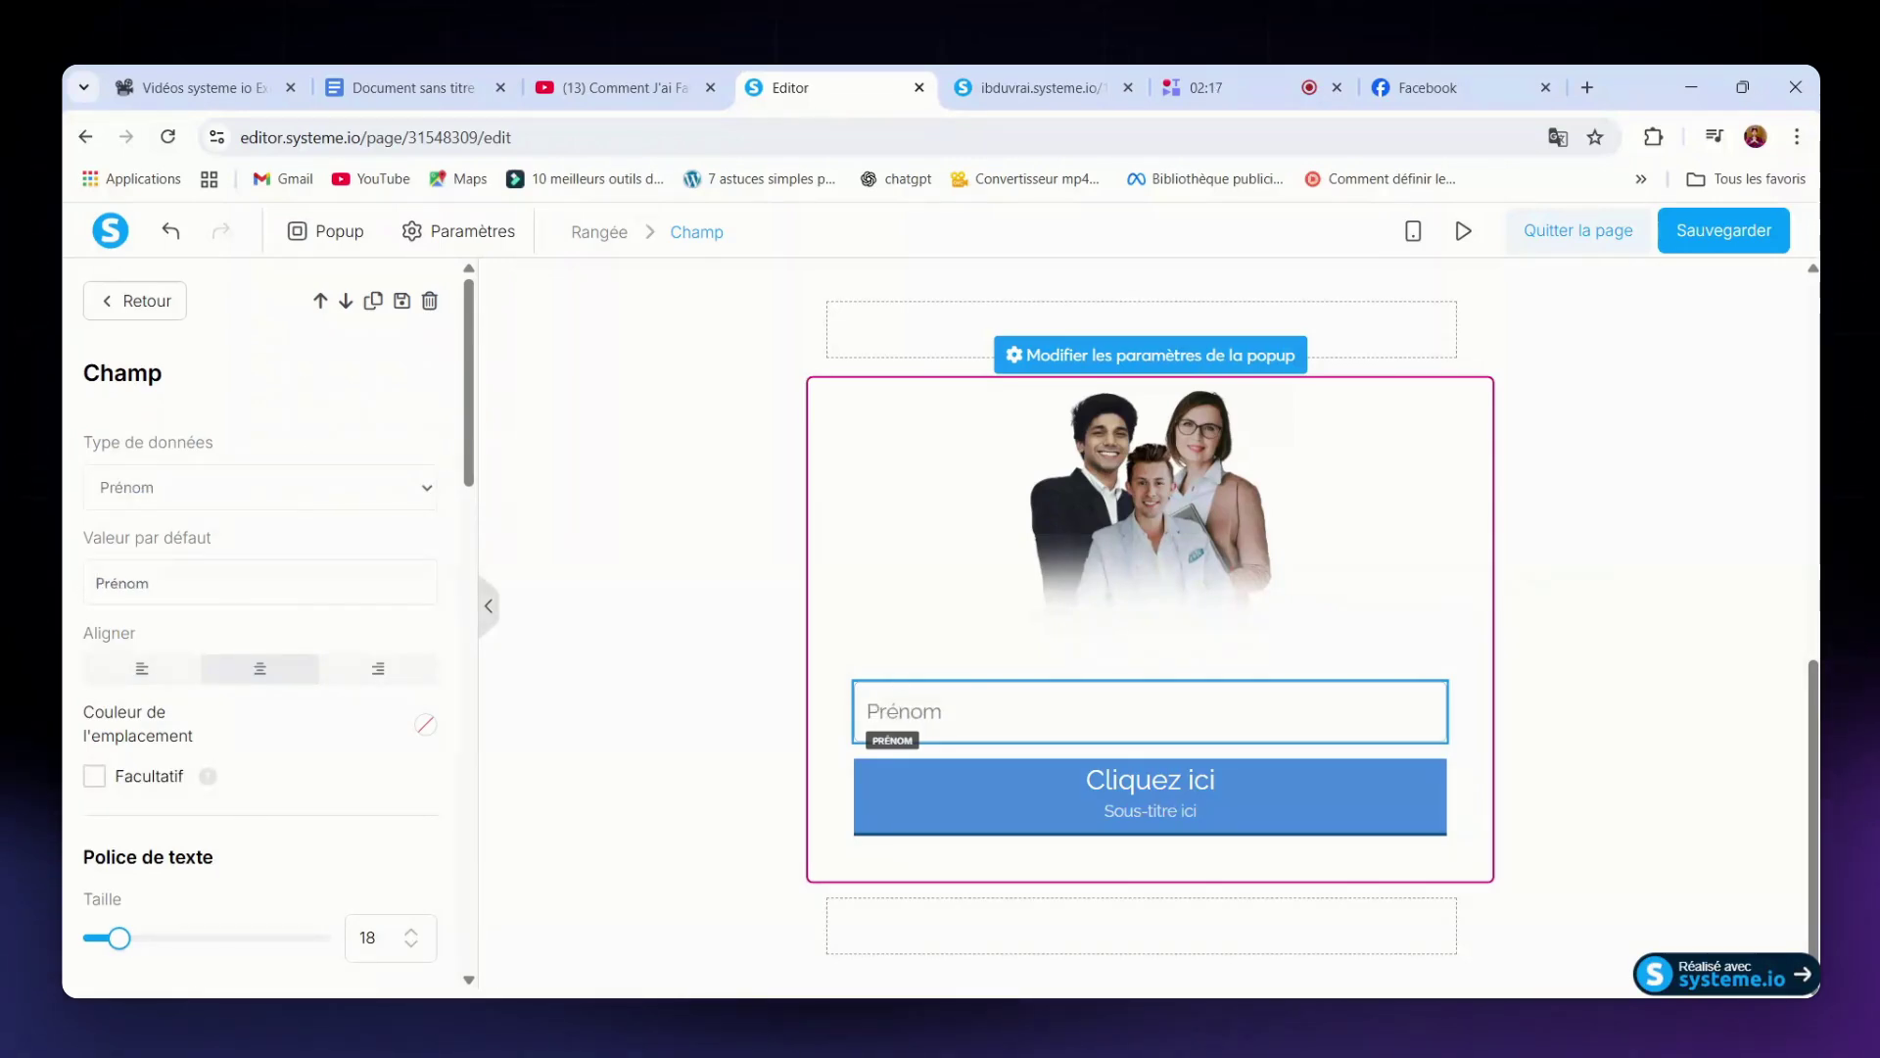
pyautogui.press('Home')
pyautogui.write('Votre')
pyautogui.click(1019, 729)
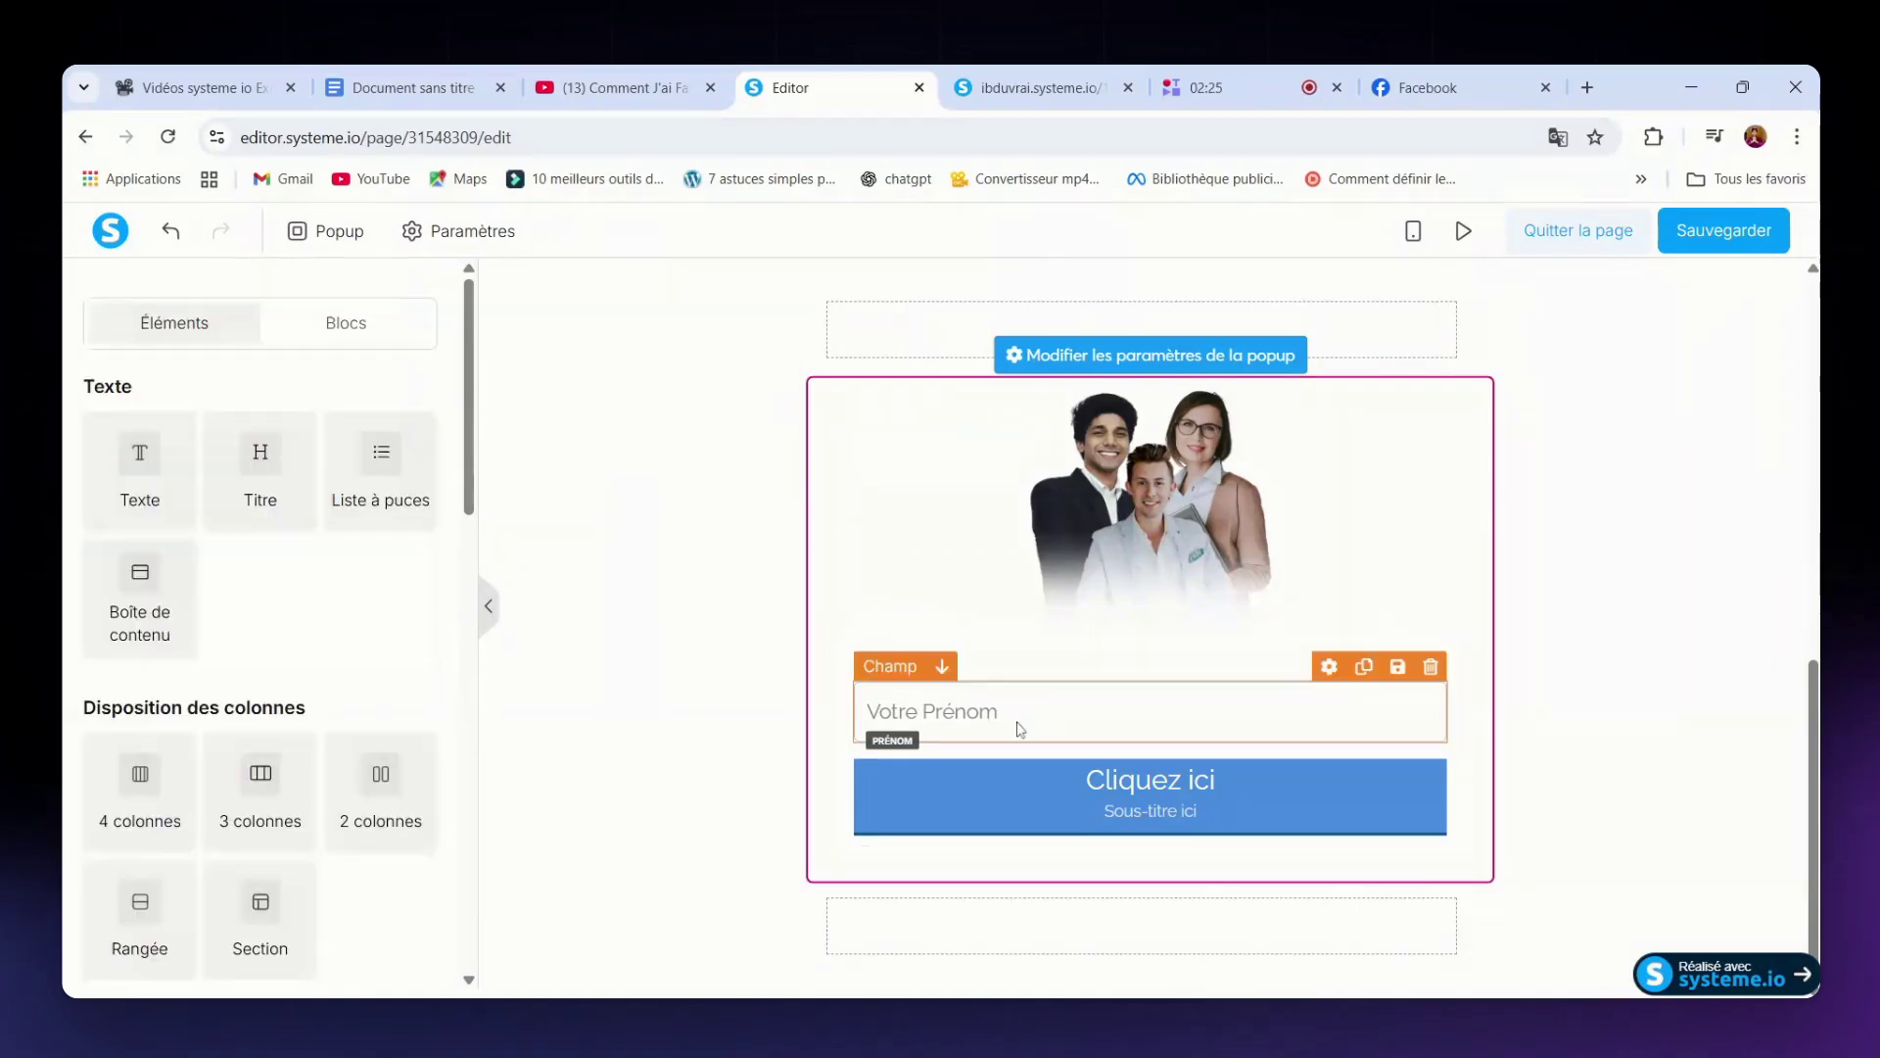
# - Set the text colour of the "Votre Prénom" field to black
pyautogui.scroll(-5, 409, 733)
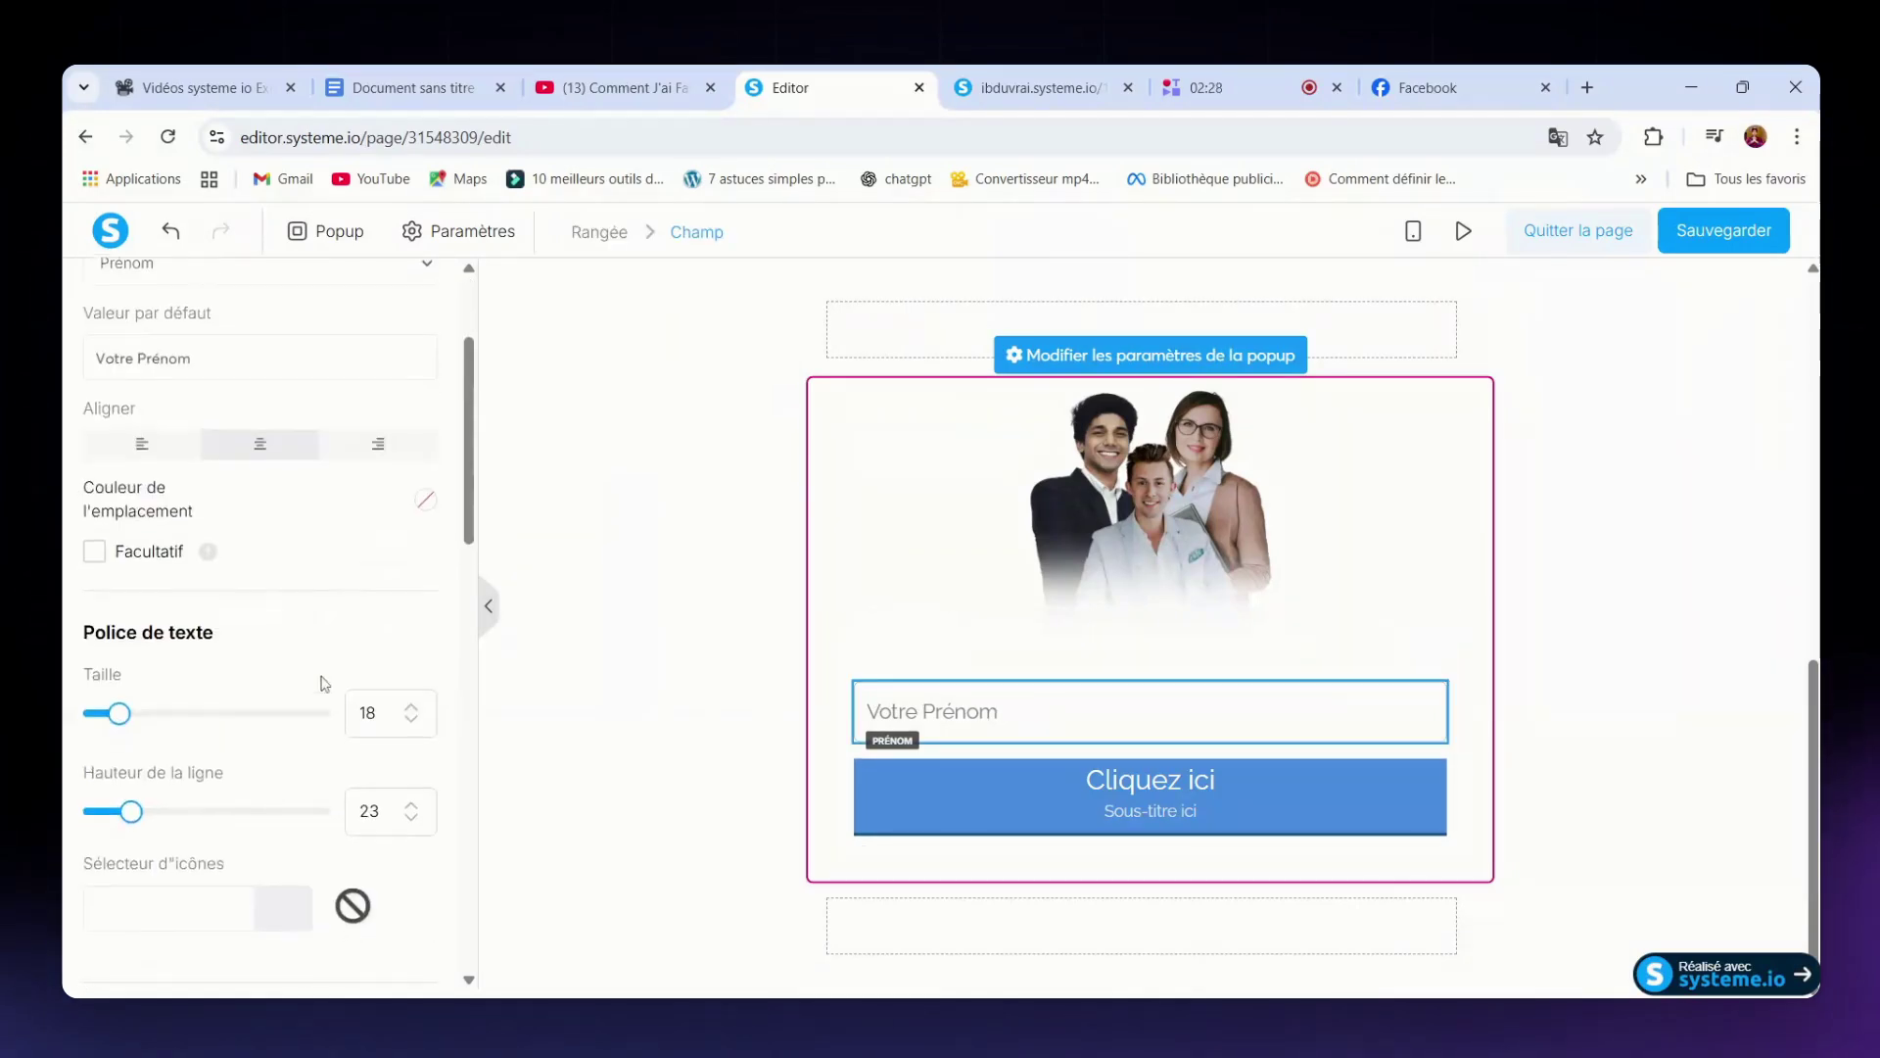
pyautogui.click(424, 718)
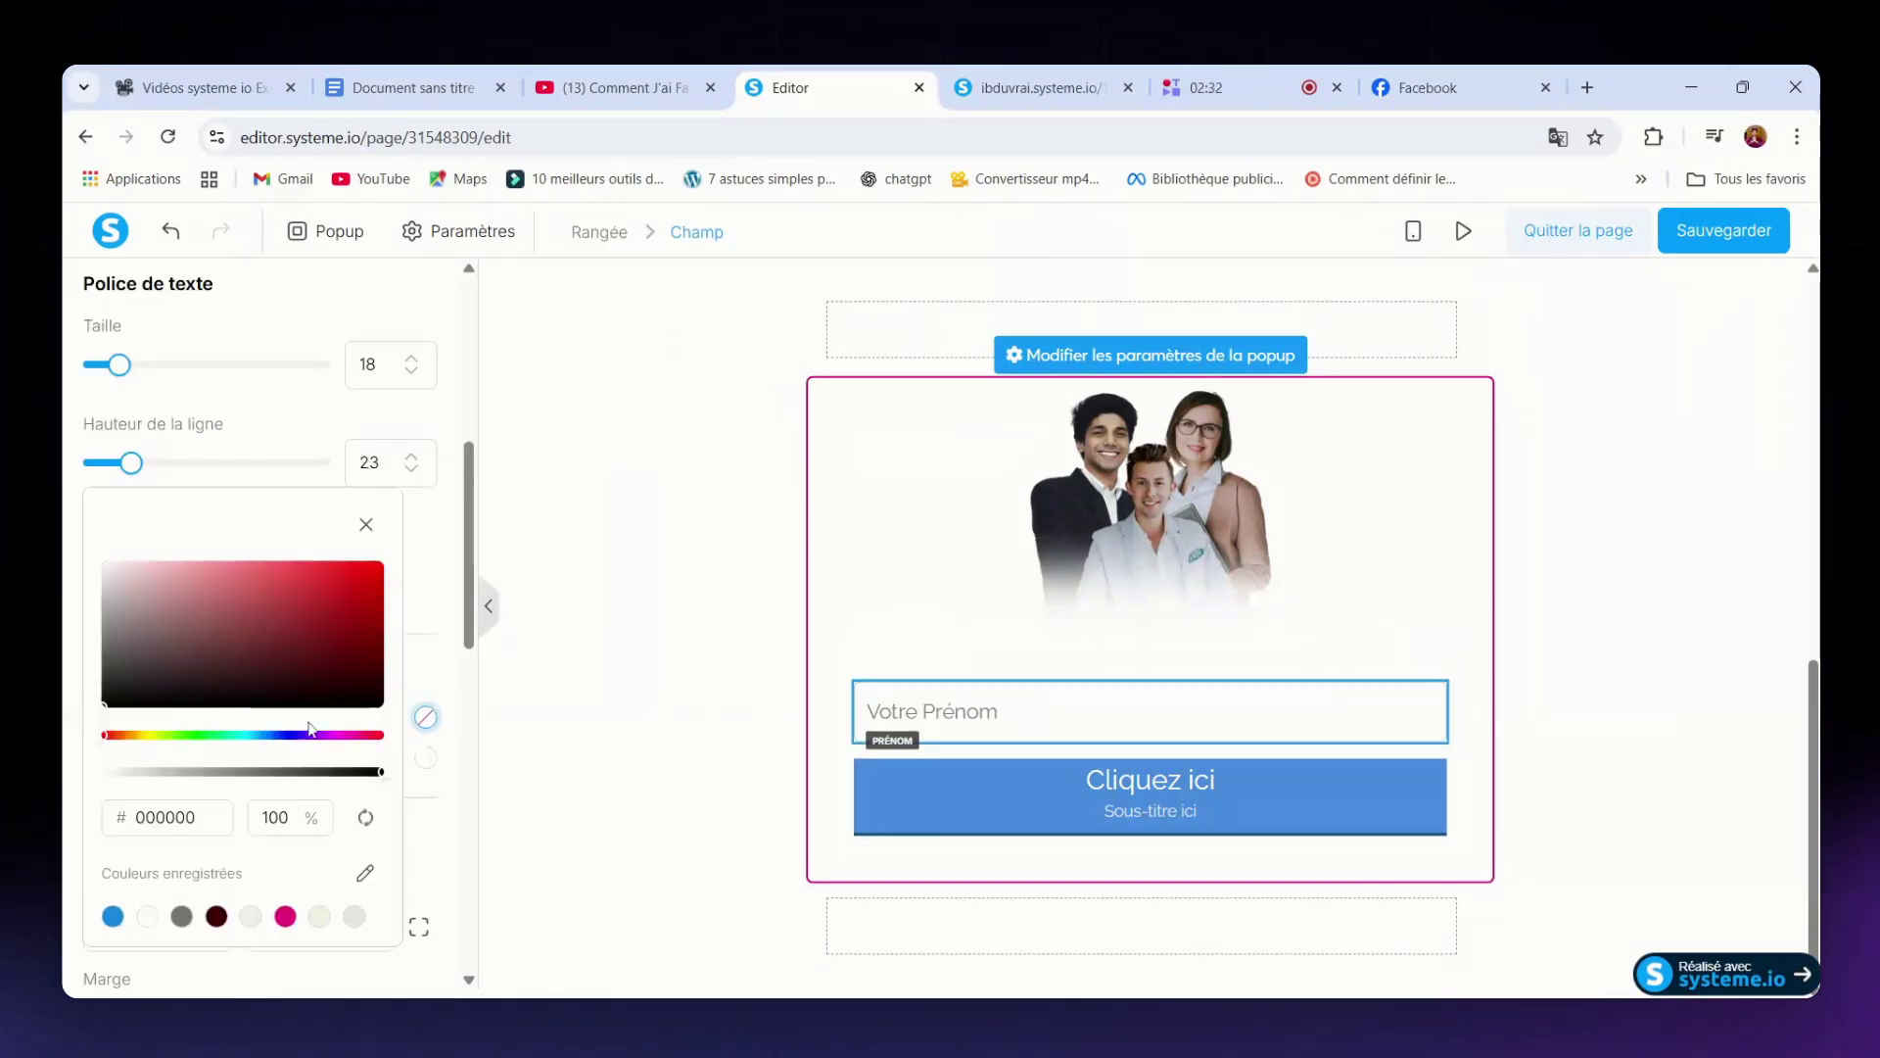
pyautogui.click(108, 703)
pyautogui.click(422, 569)
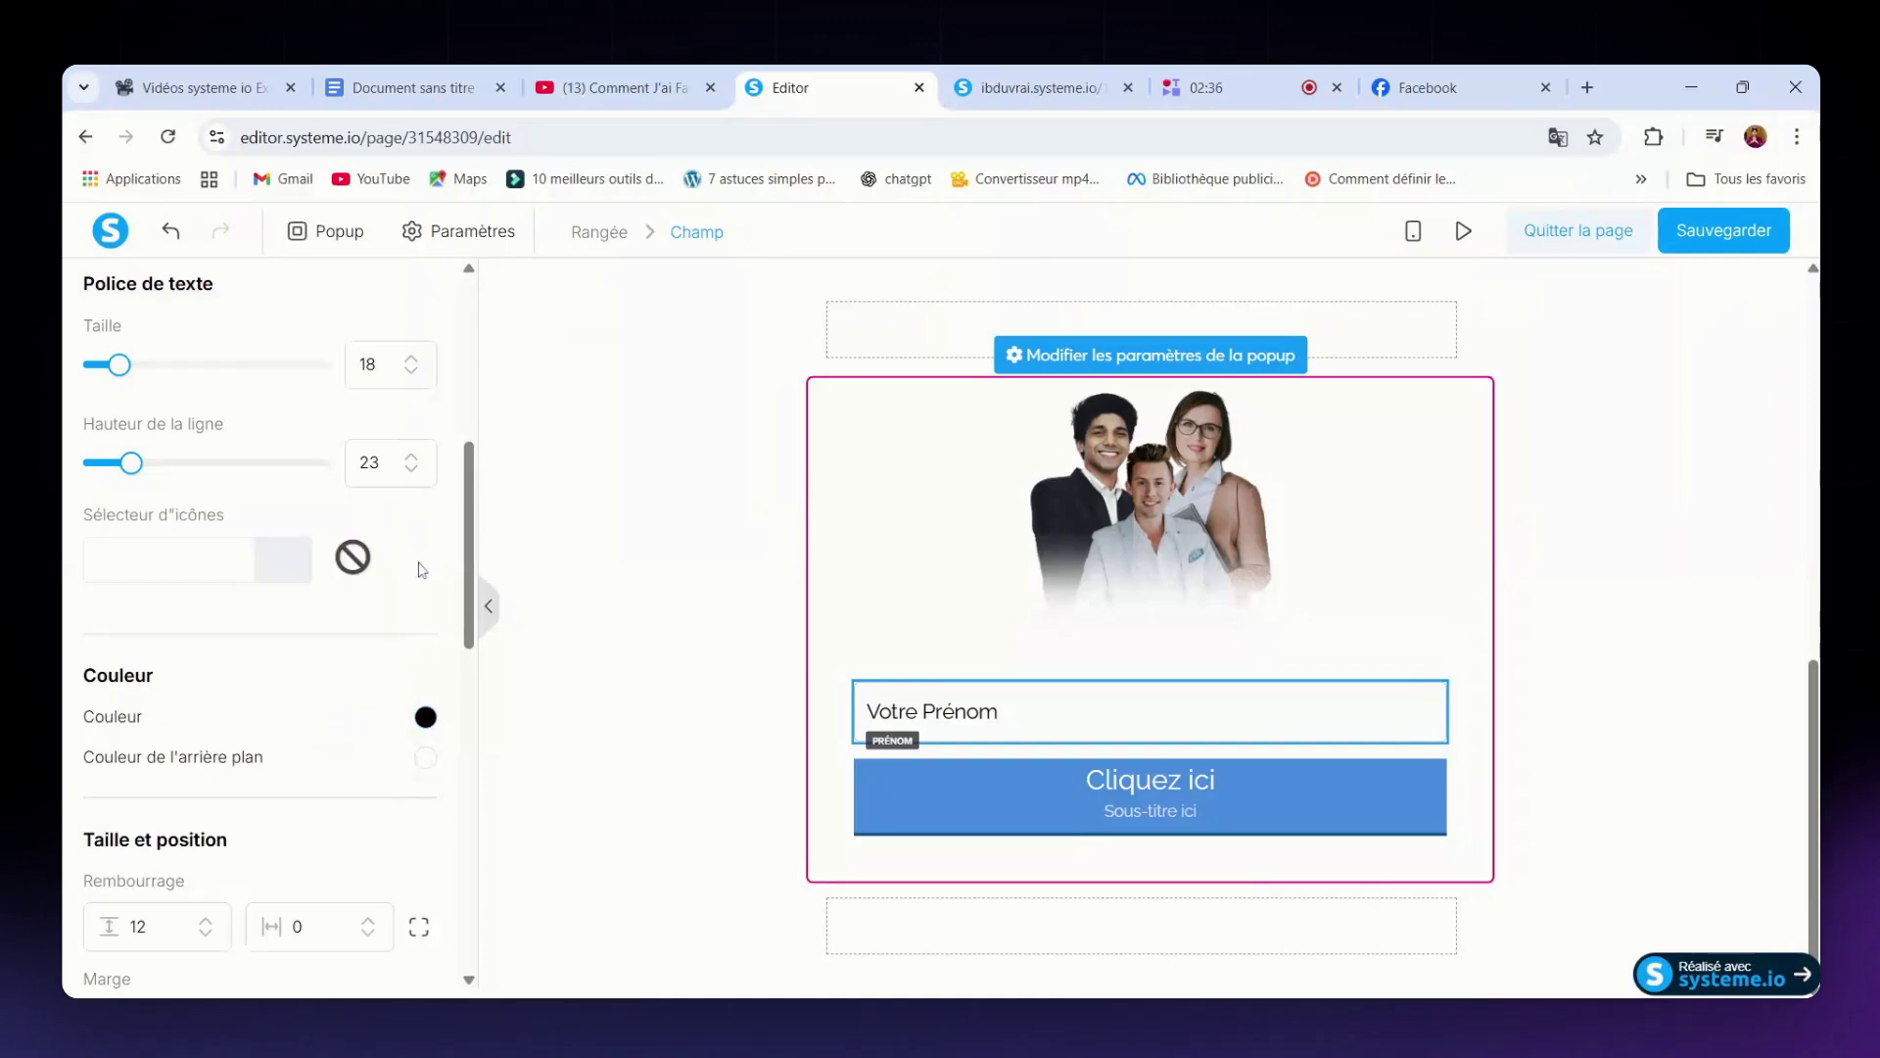
# - Change the border colour of the "Votre Prénom" field to a darker grey
pyautogui.scroll(-5, 245, 685)
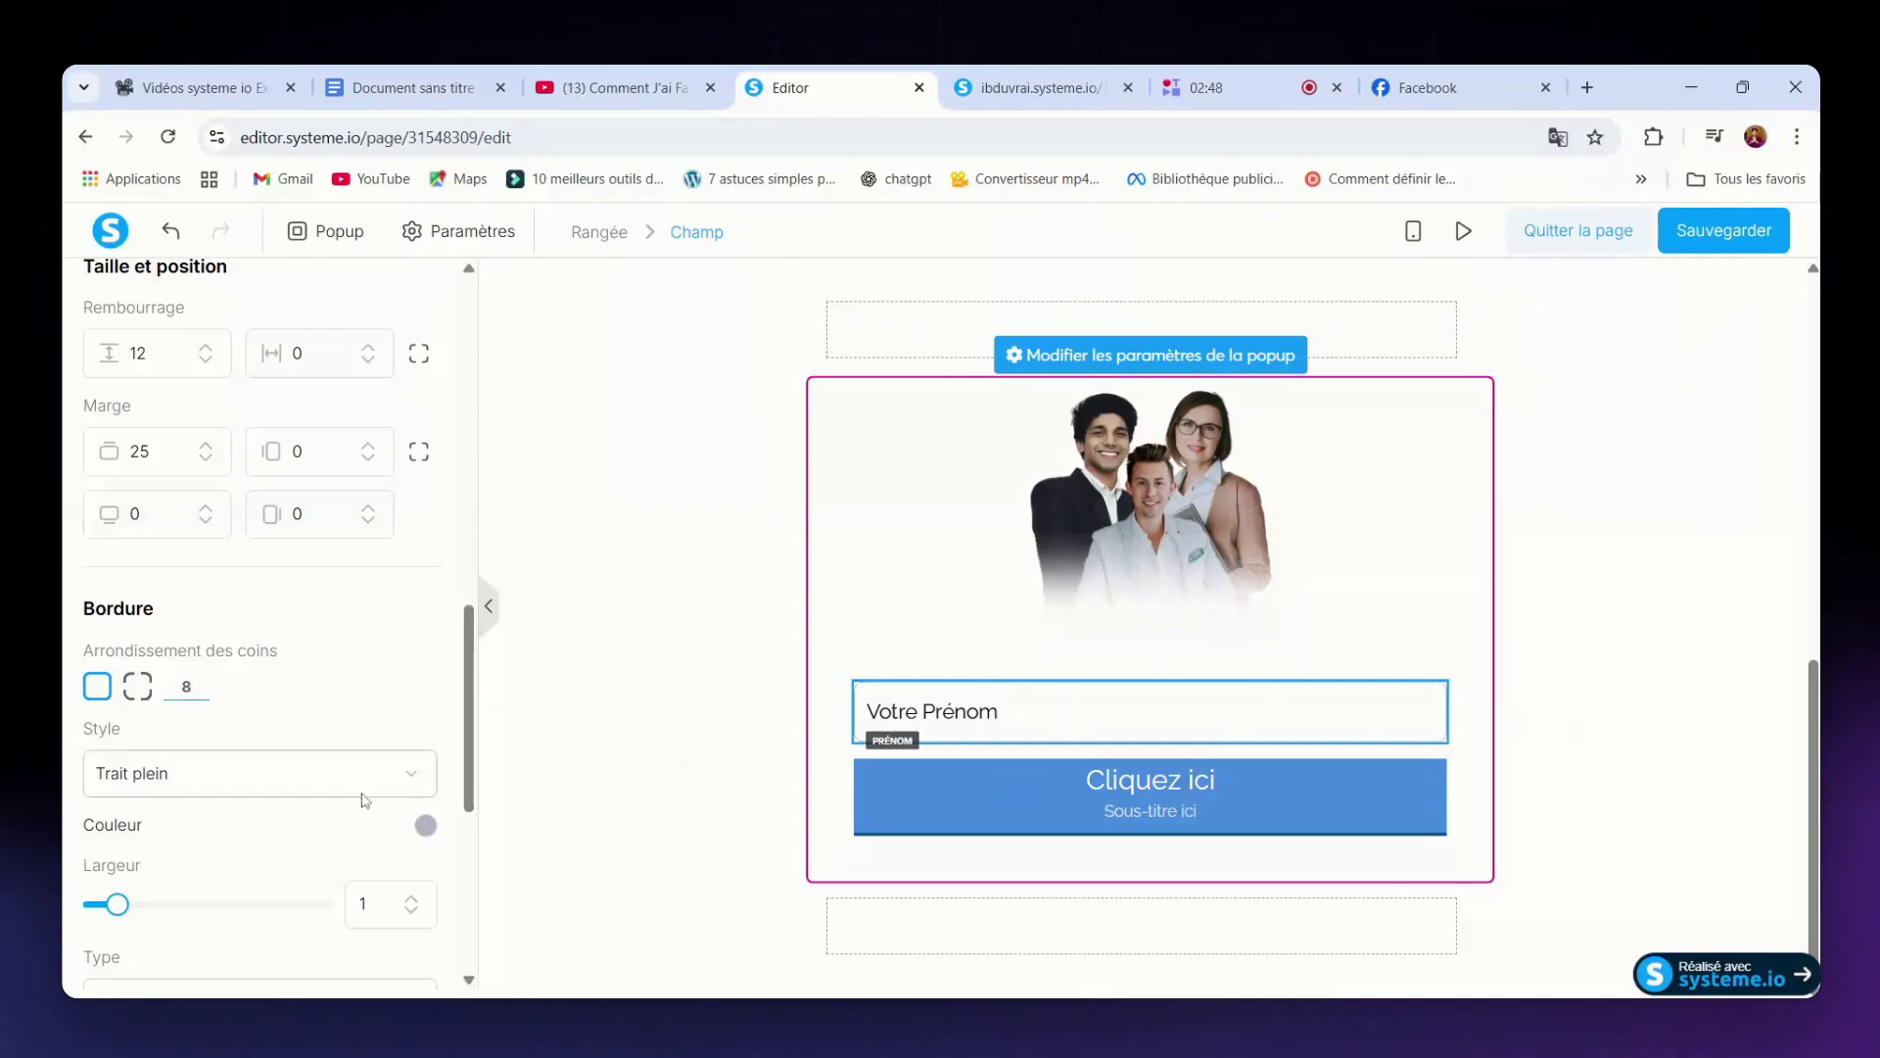
pyautogui.click(425, 825)
pyautogui.click(125, 659)
pyautogui.click(115, 676)
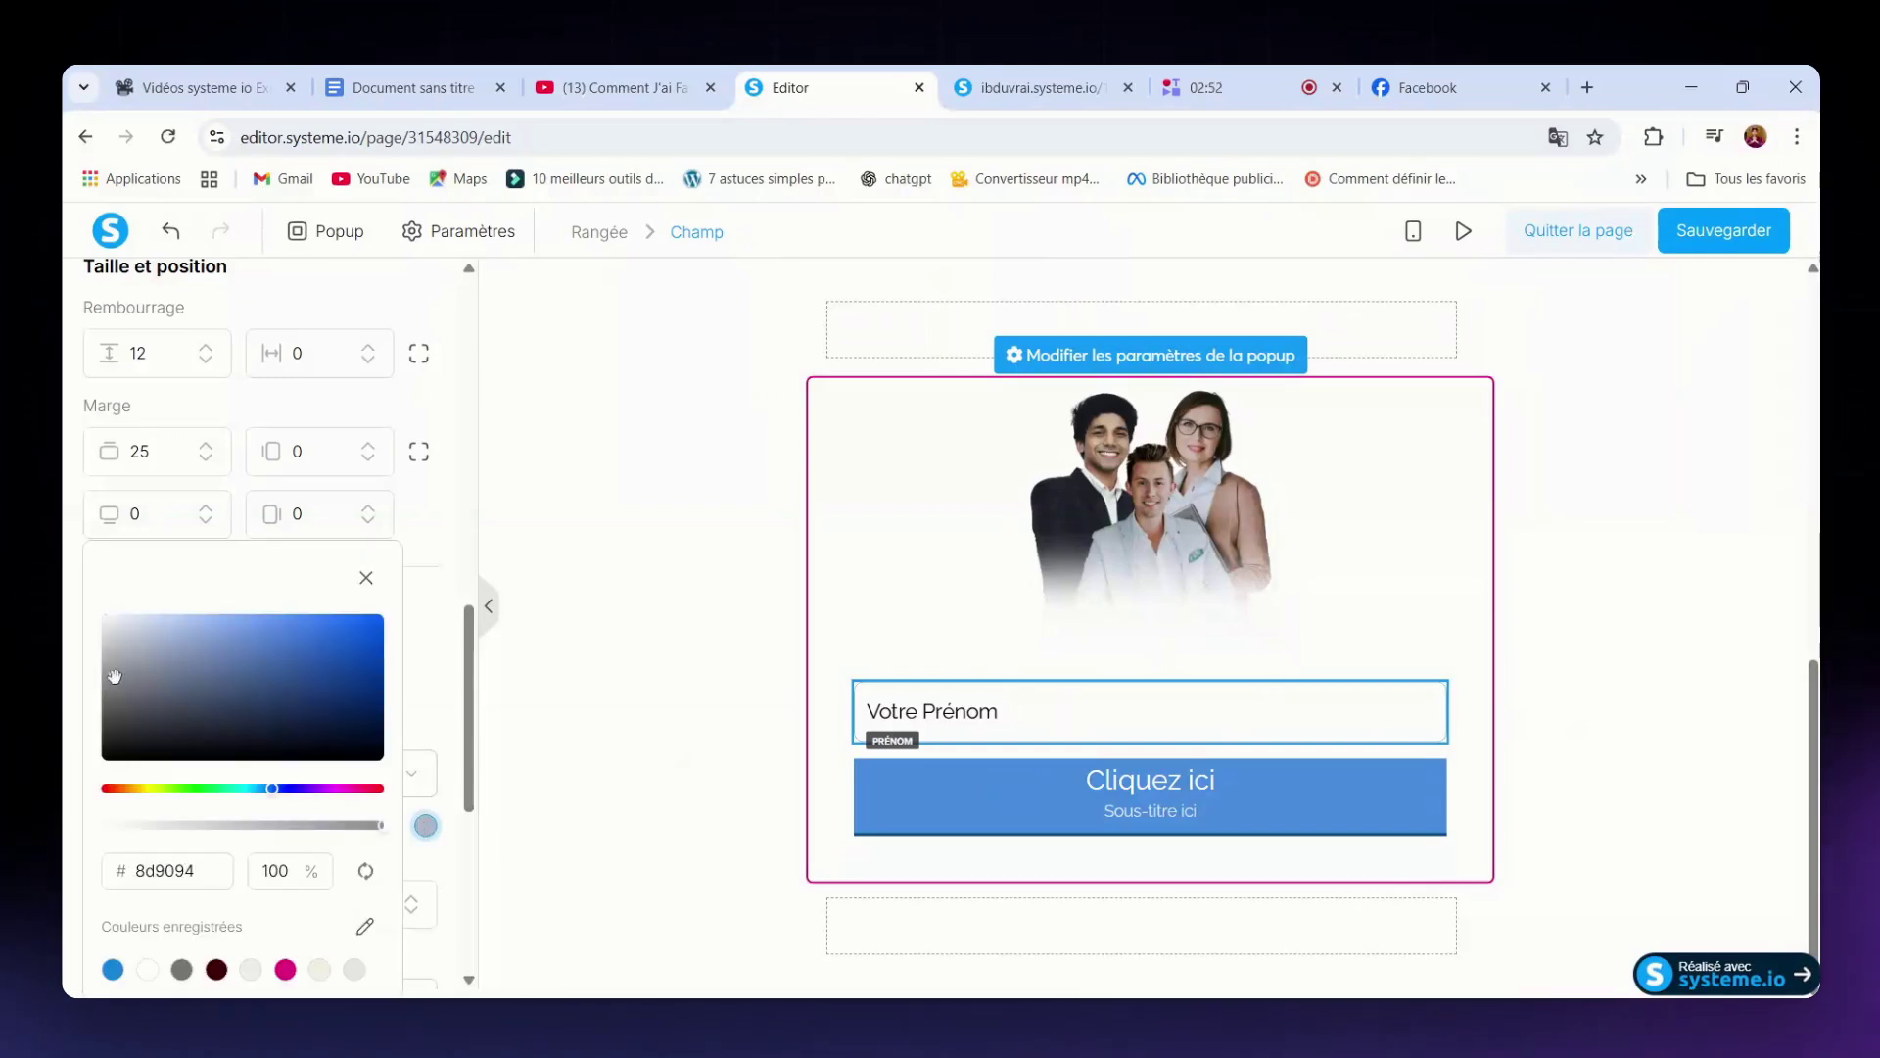
pyautogui.moveTo(115, 676); pyautogui.dragTo(99, 703)
pyautogui.click(836, 770)
pyautogui.click(840, 742)
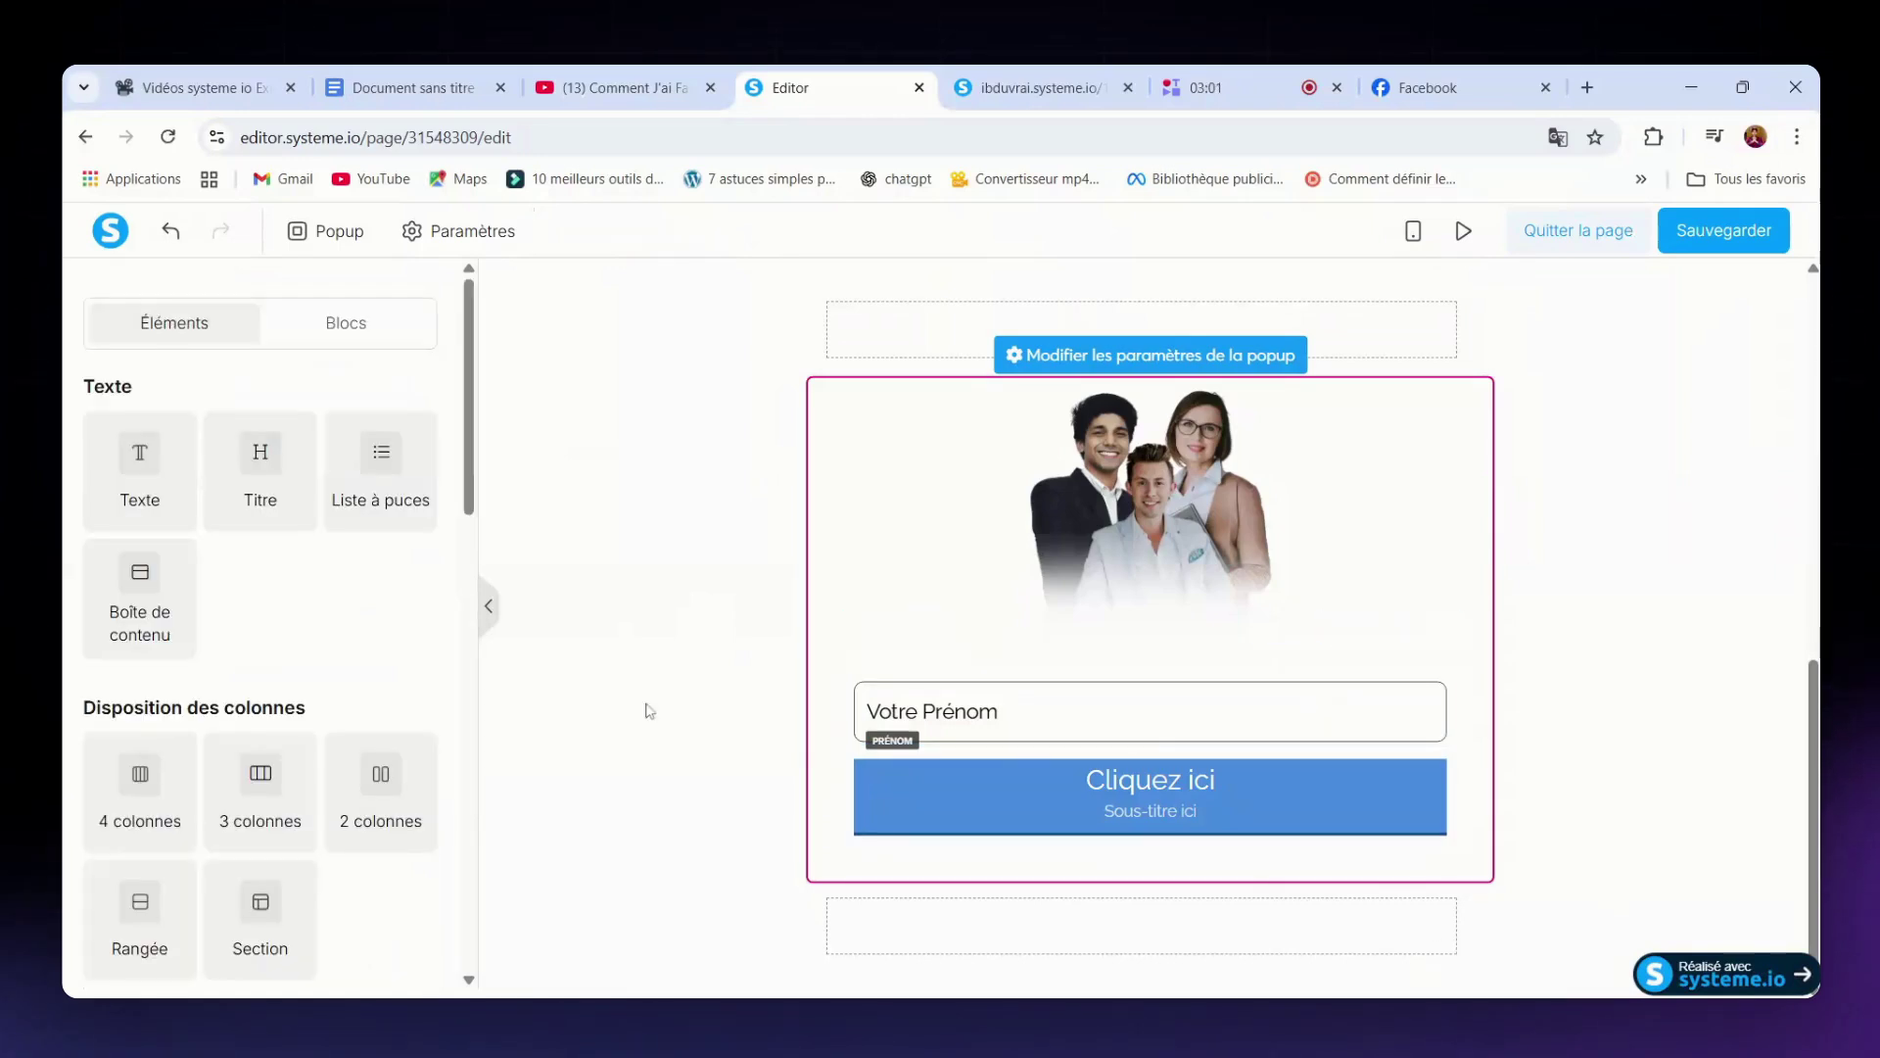
# - Duplicate the "Votre Prénom" field twice to get three stacked fields above the button
pyautogui.click(1152, 729)
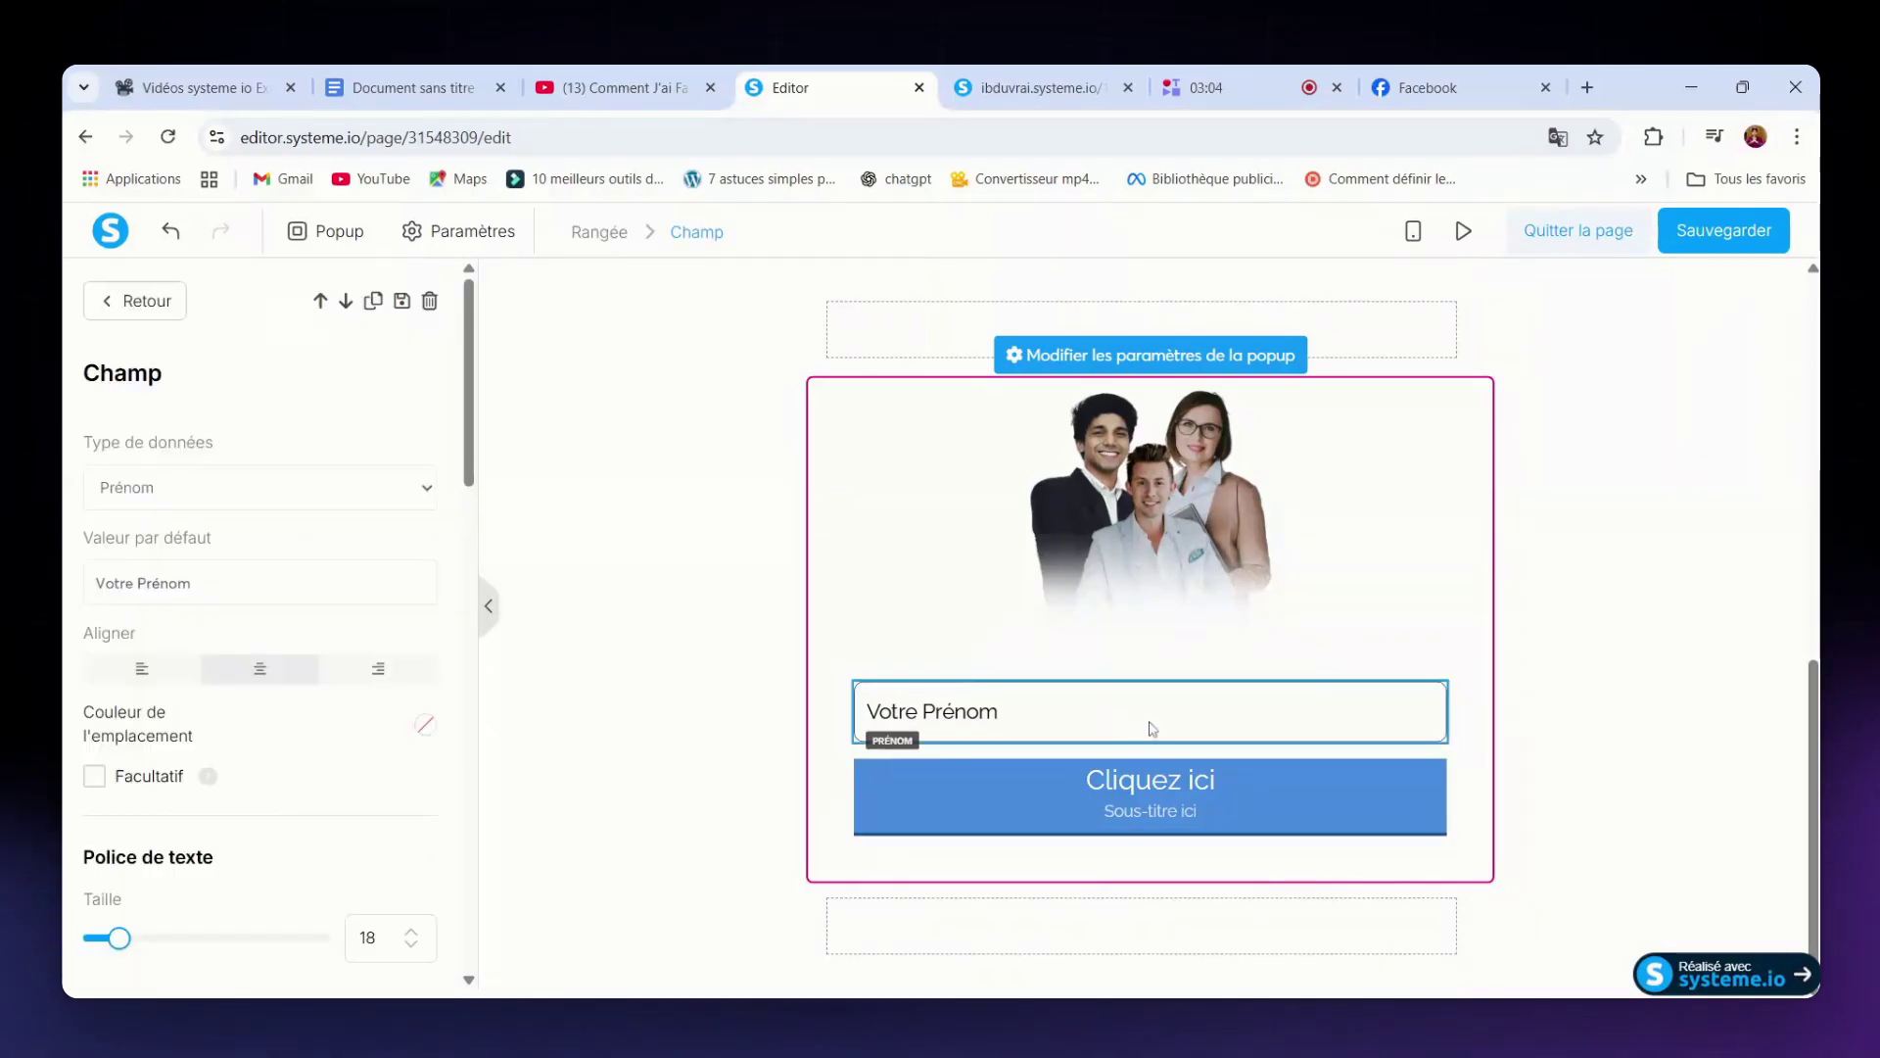
pyautogui.click(1349, 664)
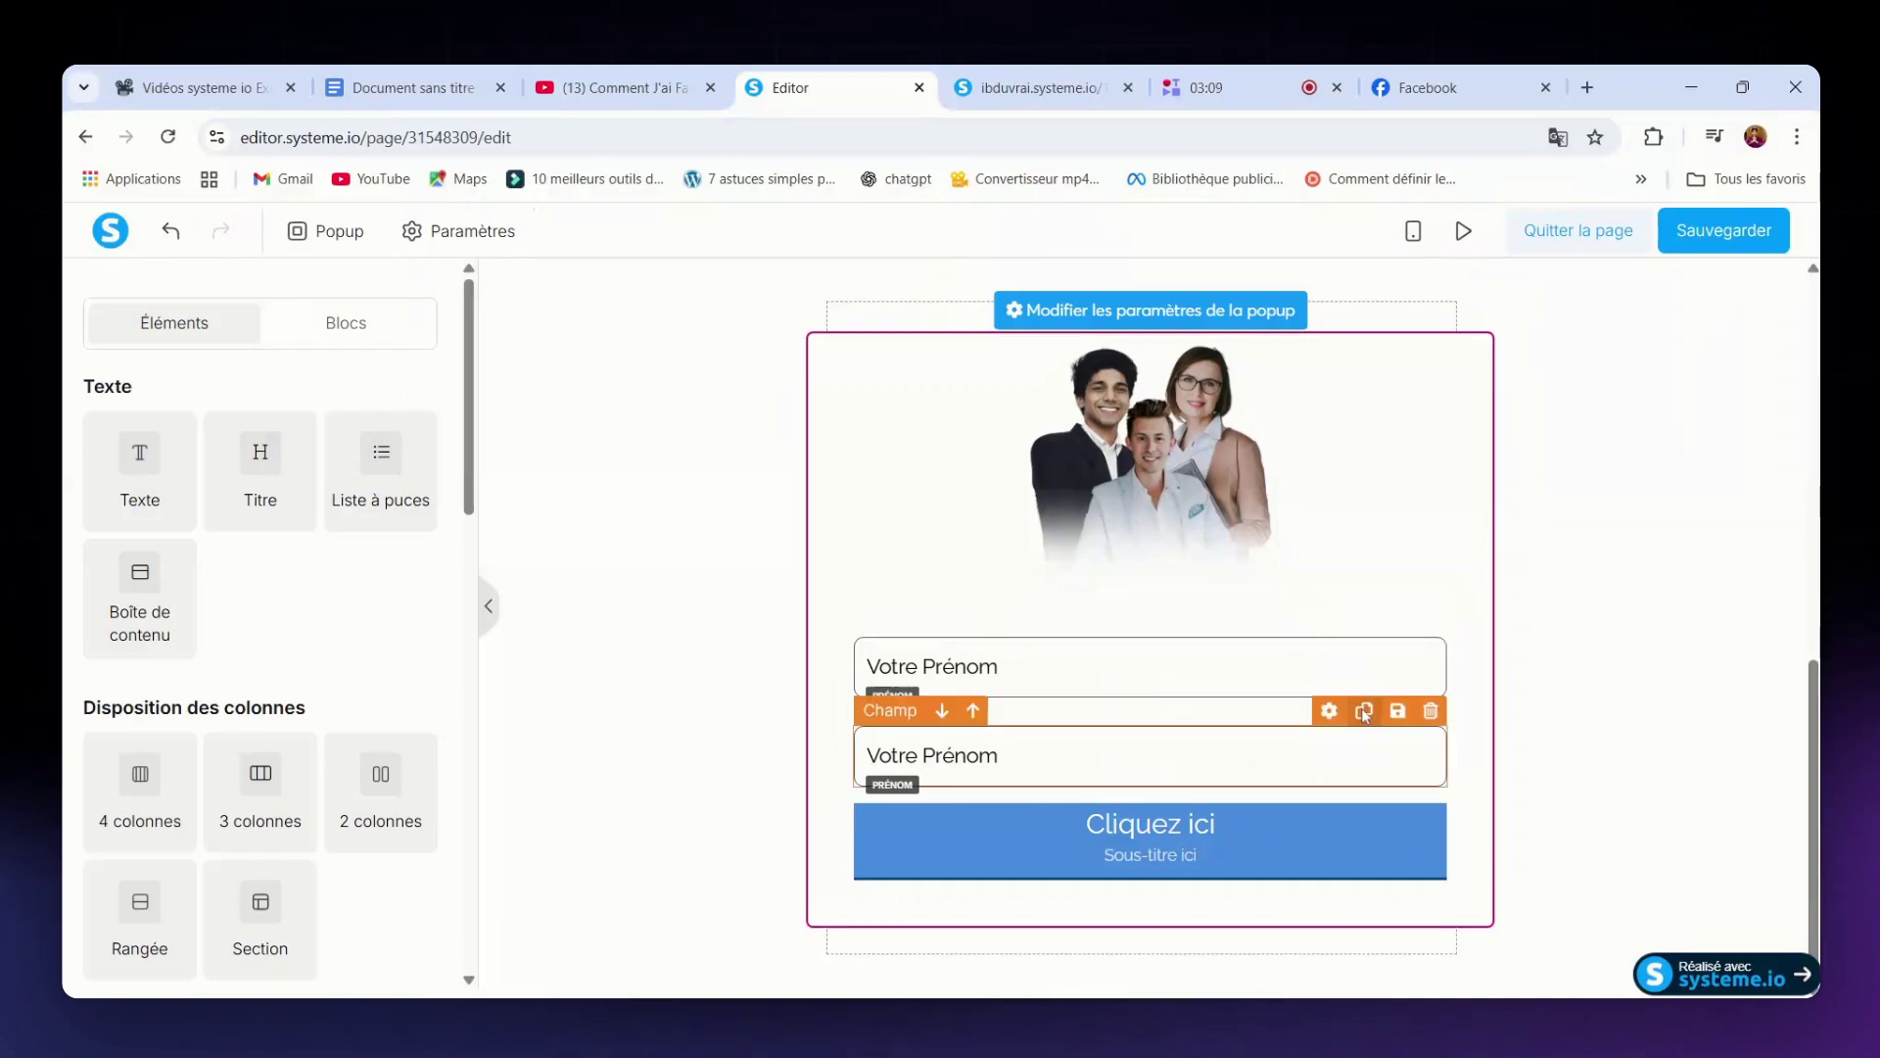
pyautogui.click(1352, 710)
# - Change the middle field's data type to Email and its default value to "Votre adresse Email"
pyautogui.click(1086, 731)
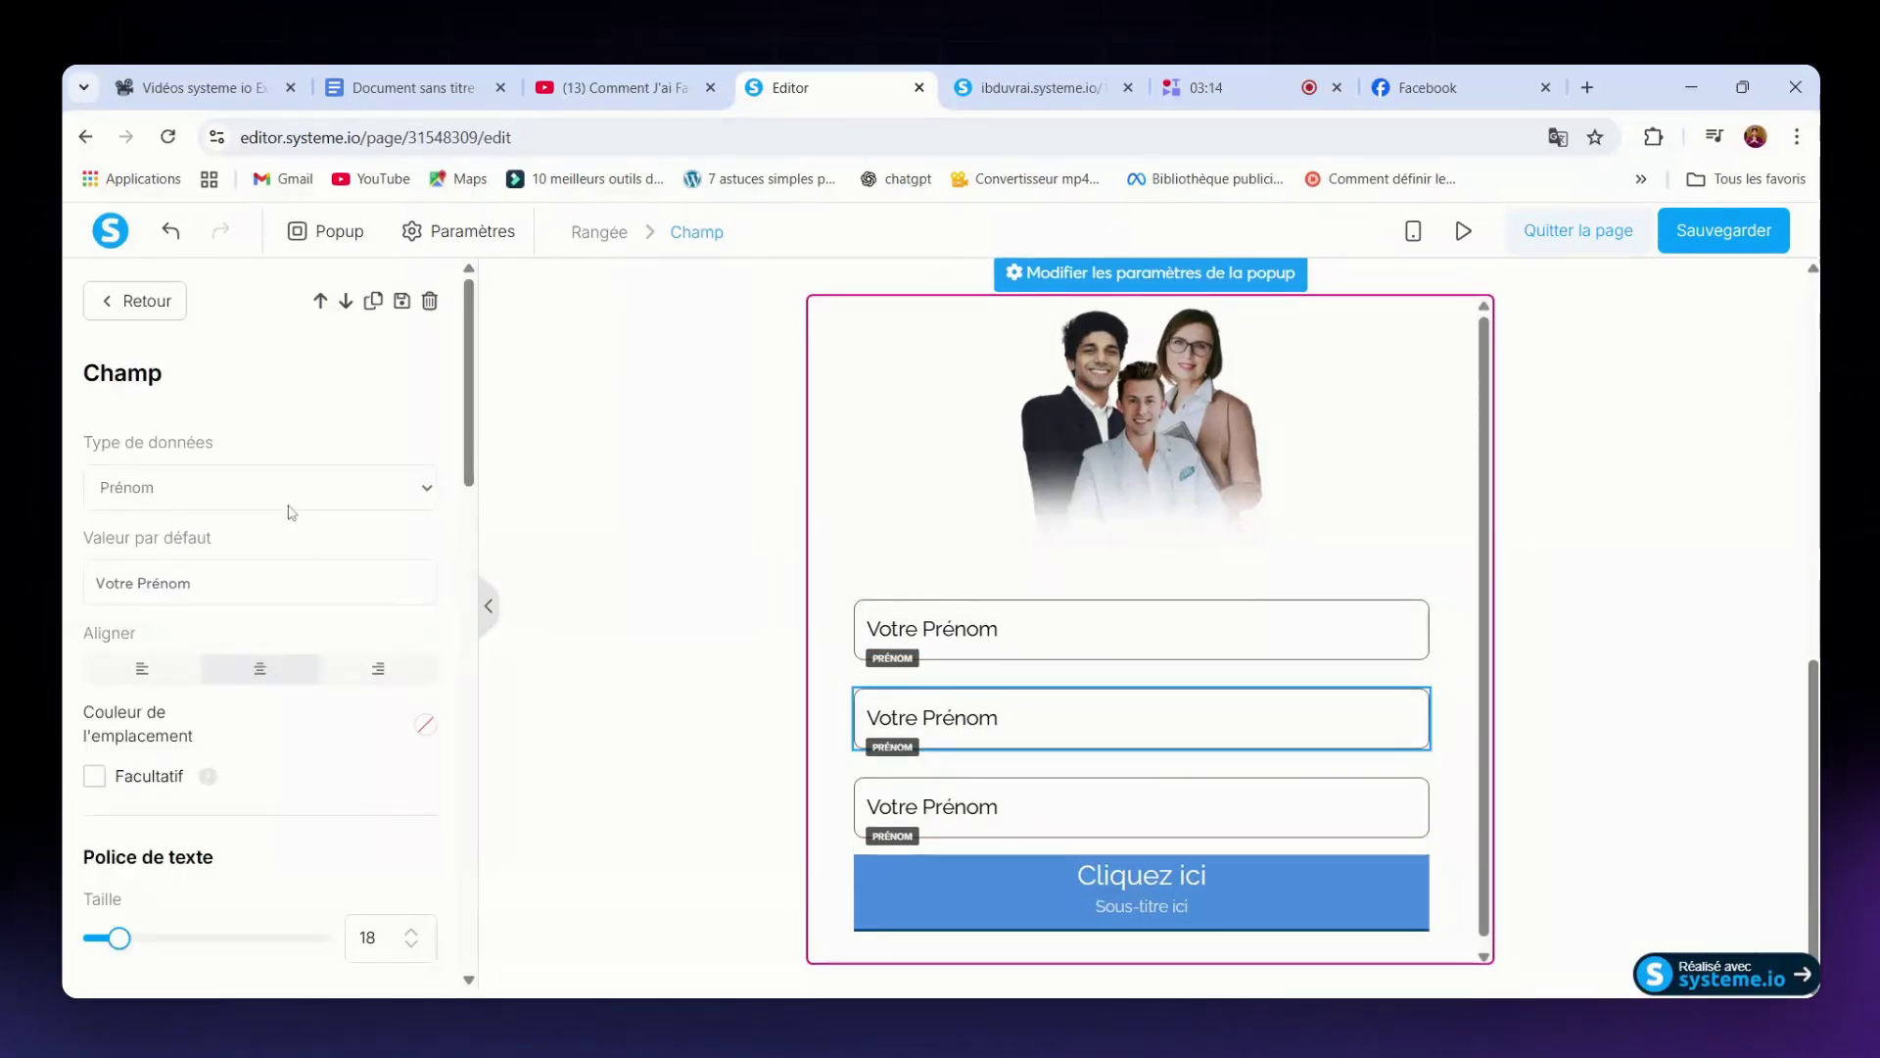
pyautogui.click(167, 633)
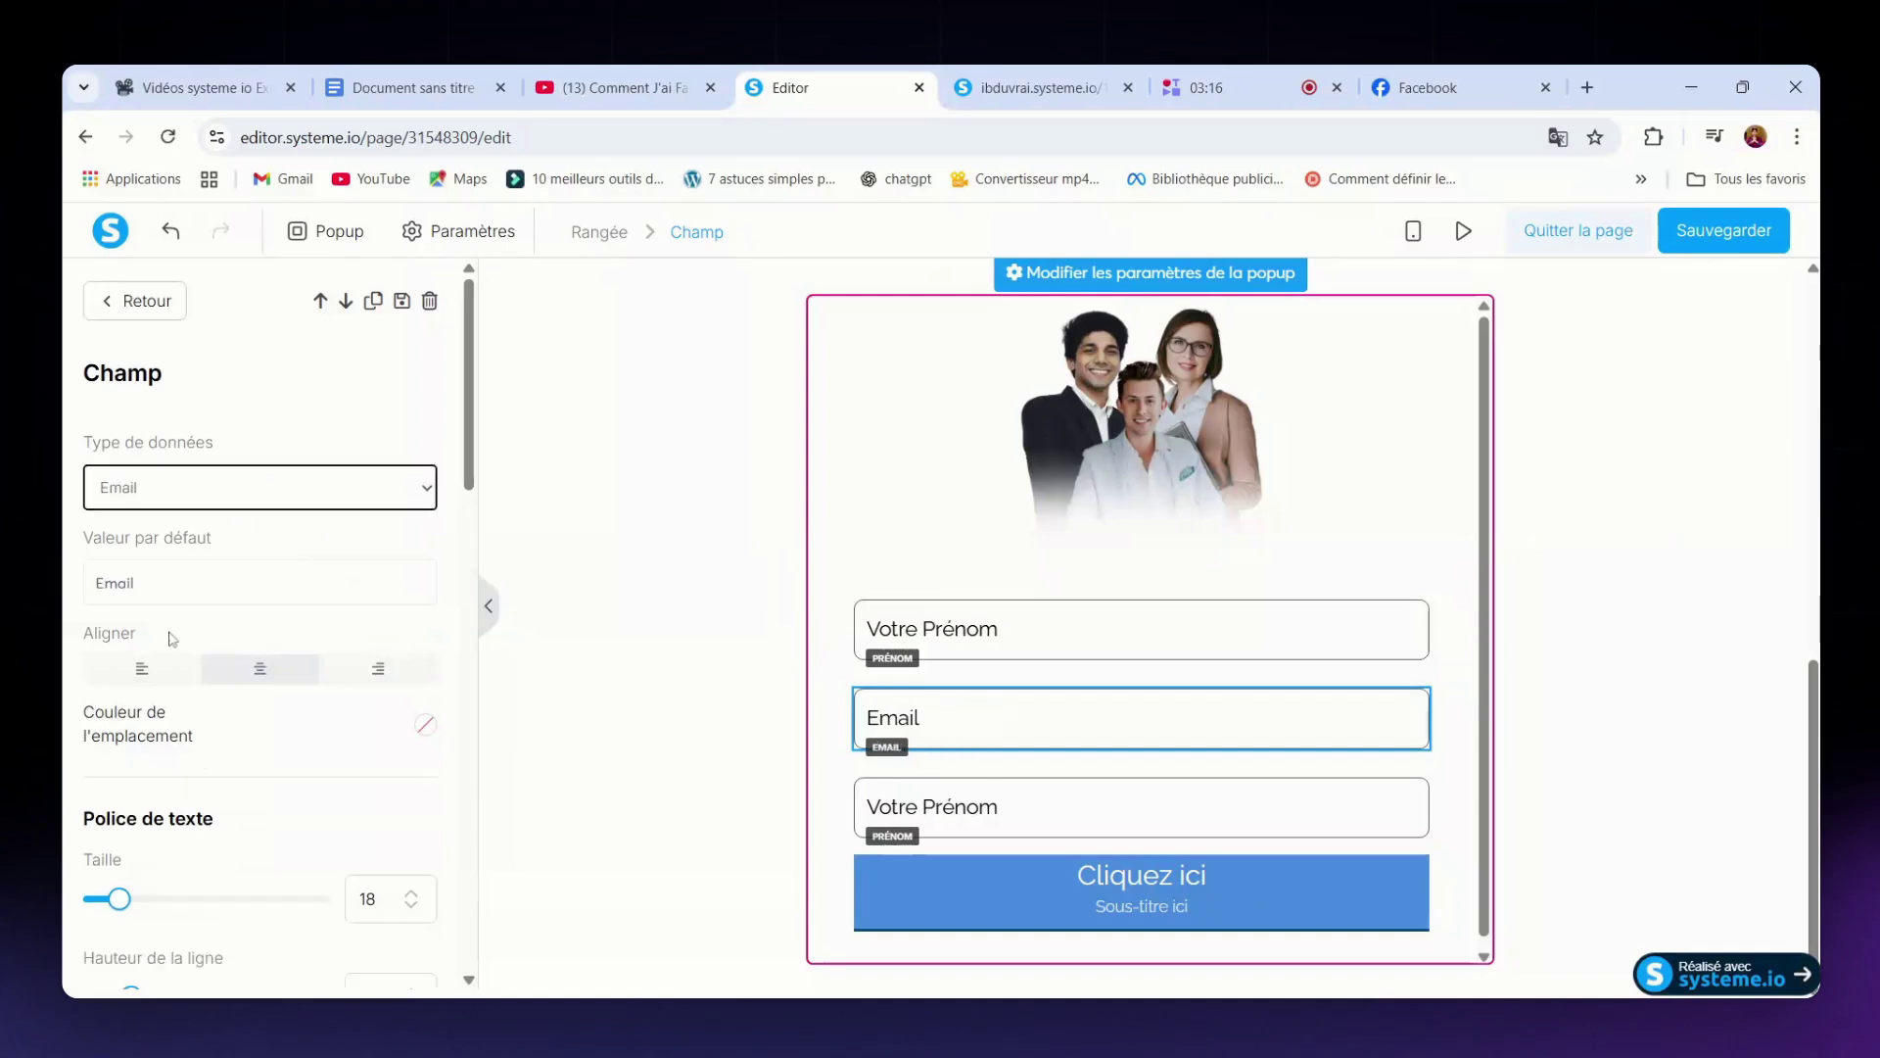
pyautogui.click(96, 583)
pyautogui.write('Votre a')
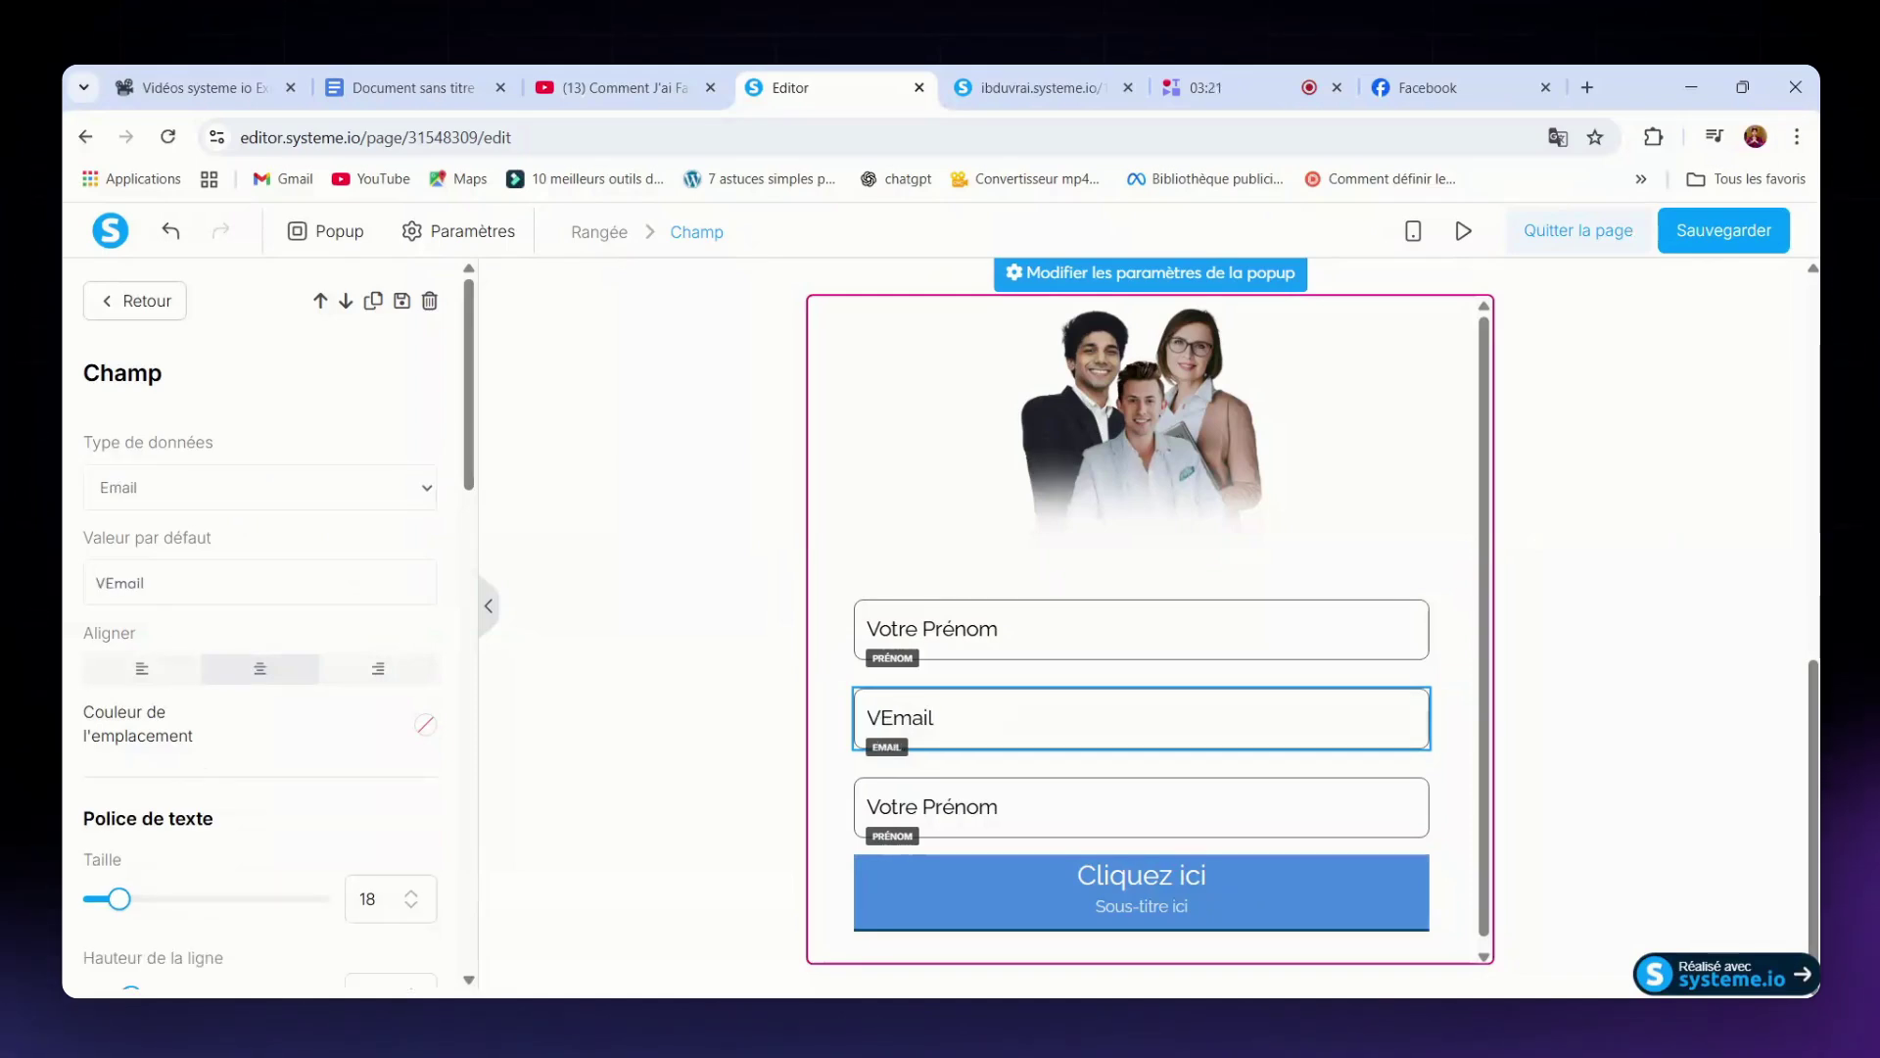
pyautogui.write('dress')
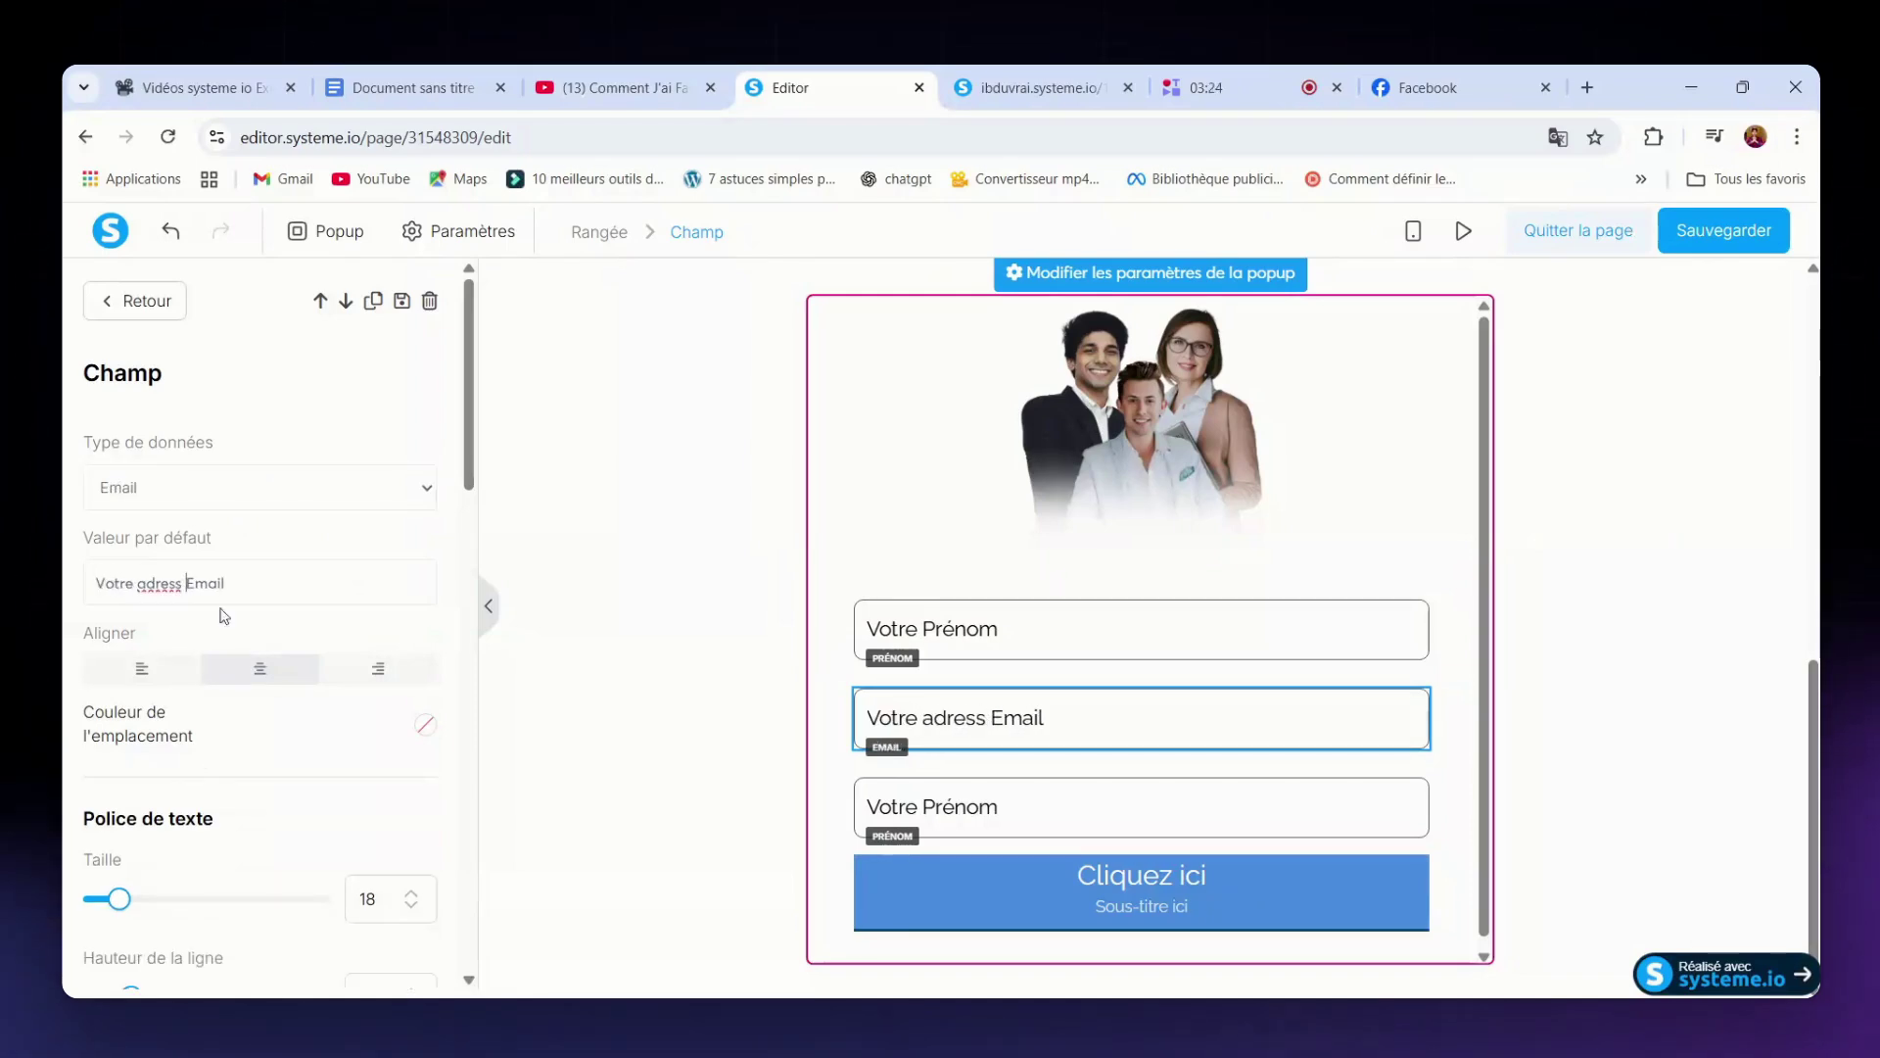
pyautogui.doubleClick(159, 583)
pyautogui.write('adresse')
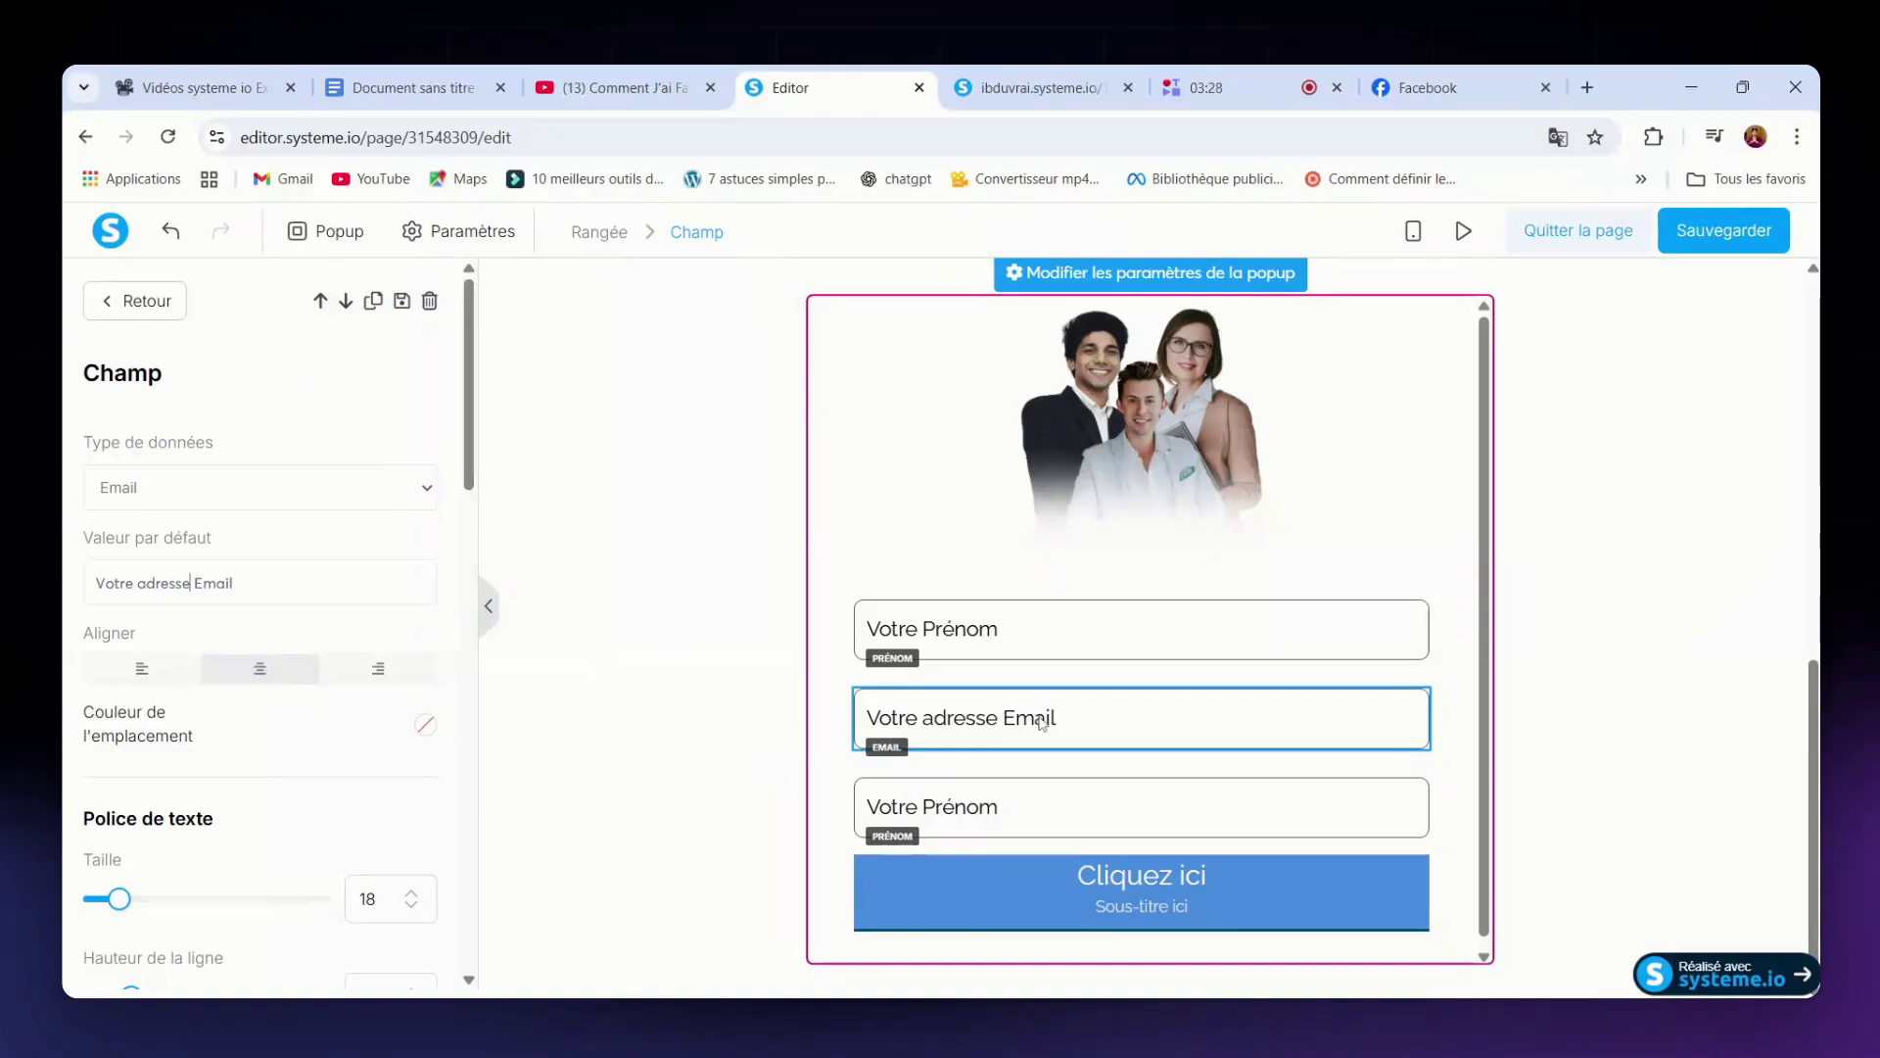
pyautogui.press('Escape')
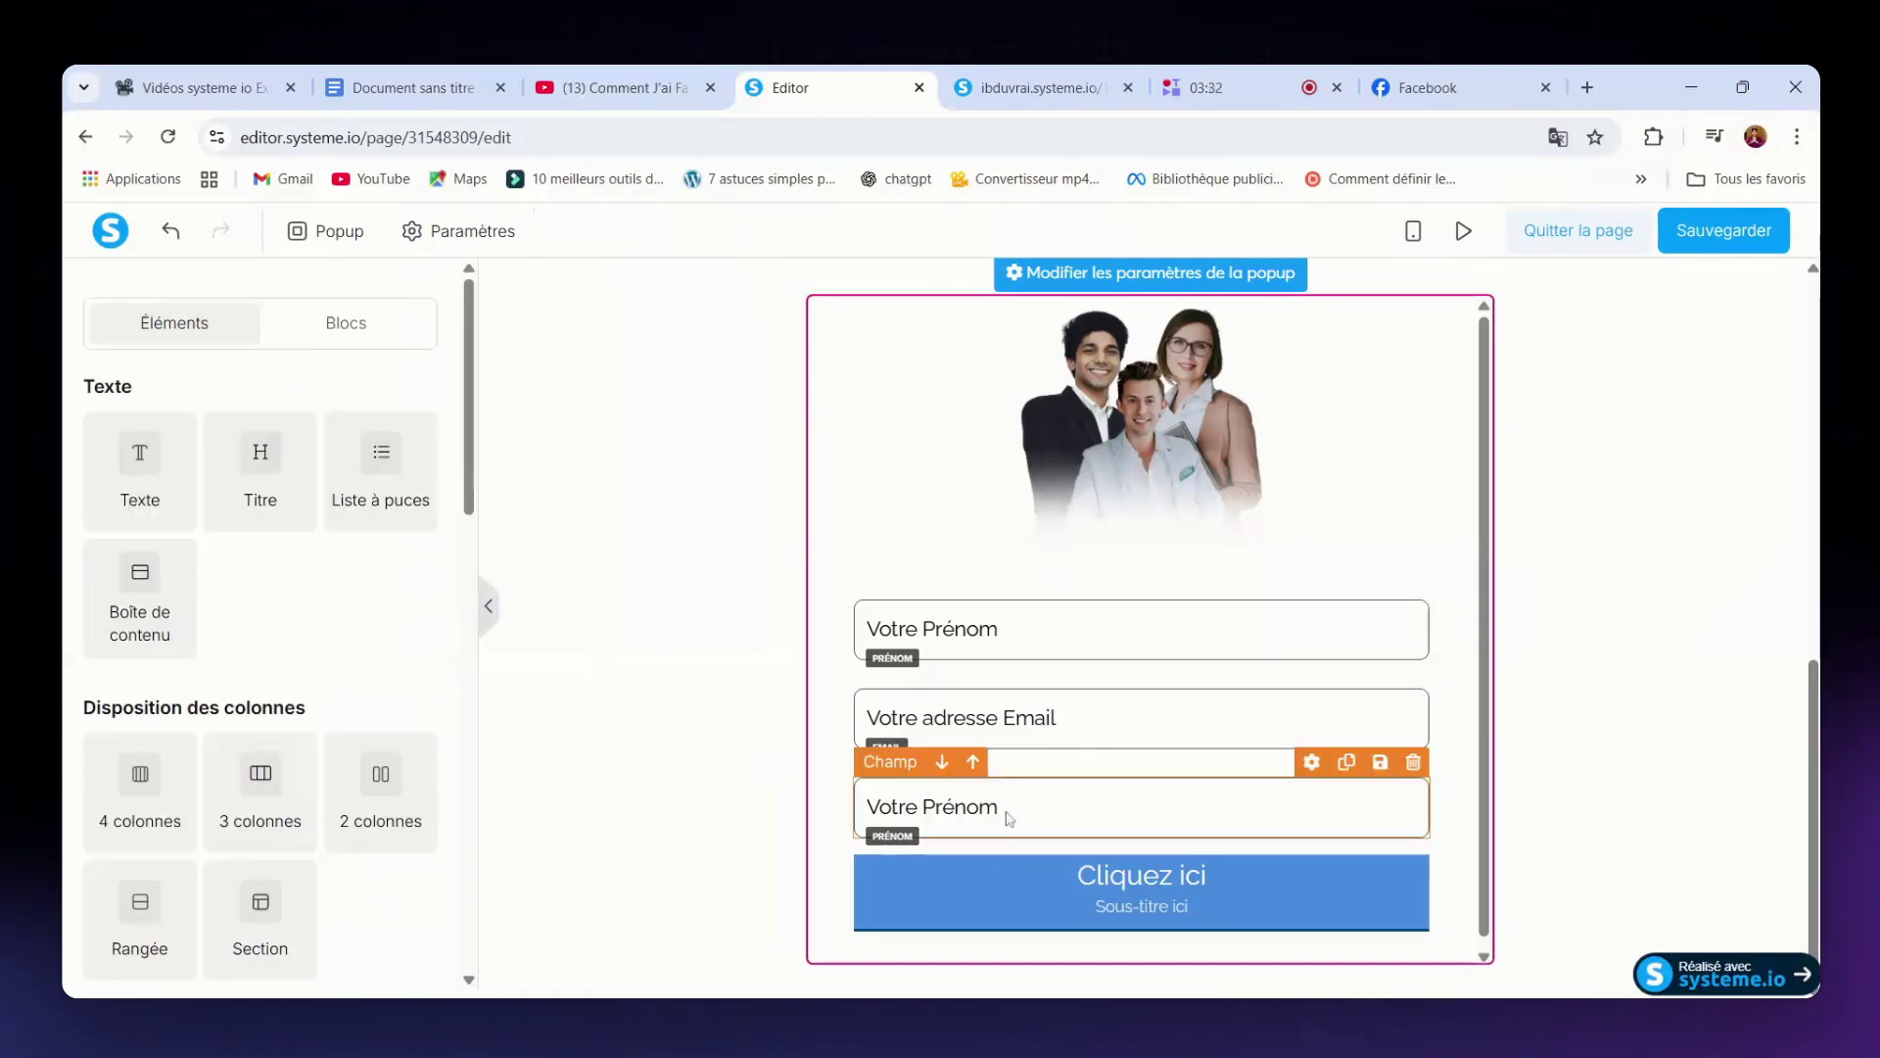
# - Change the third field's data type to Numéro de téléphone and its default value to "Votre Numéro de téléphone"
pyautogui.click(1009, 819)
pyautogui.scroll(-5, 250, 744)
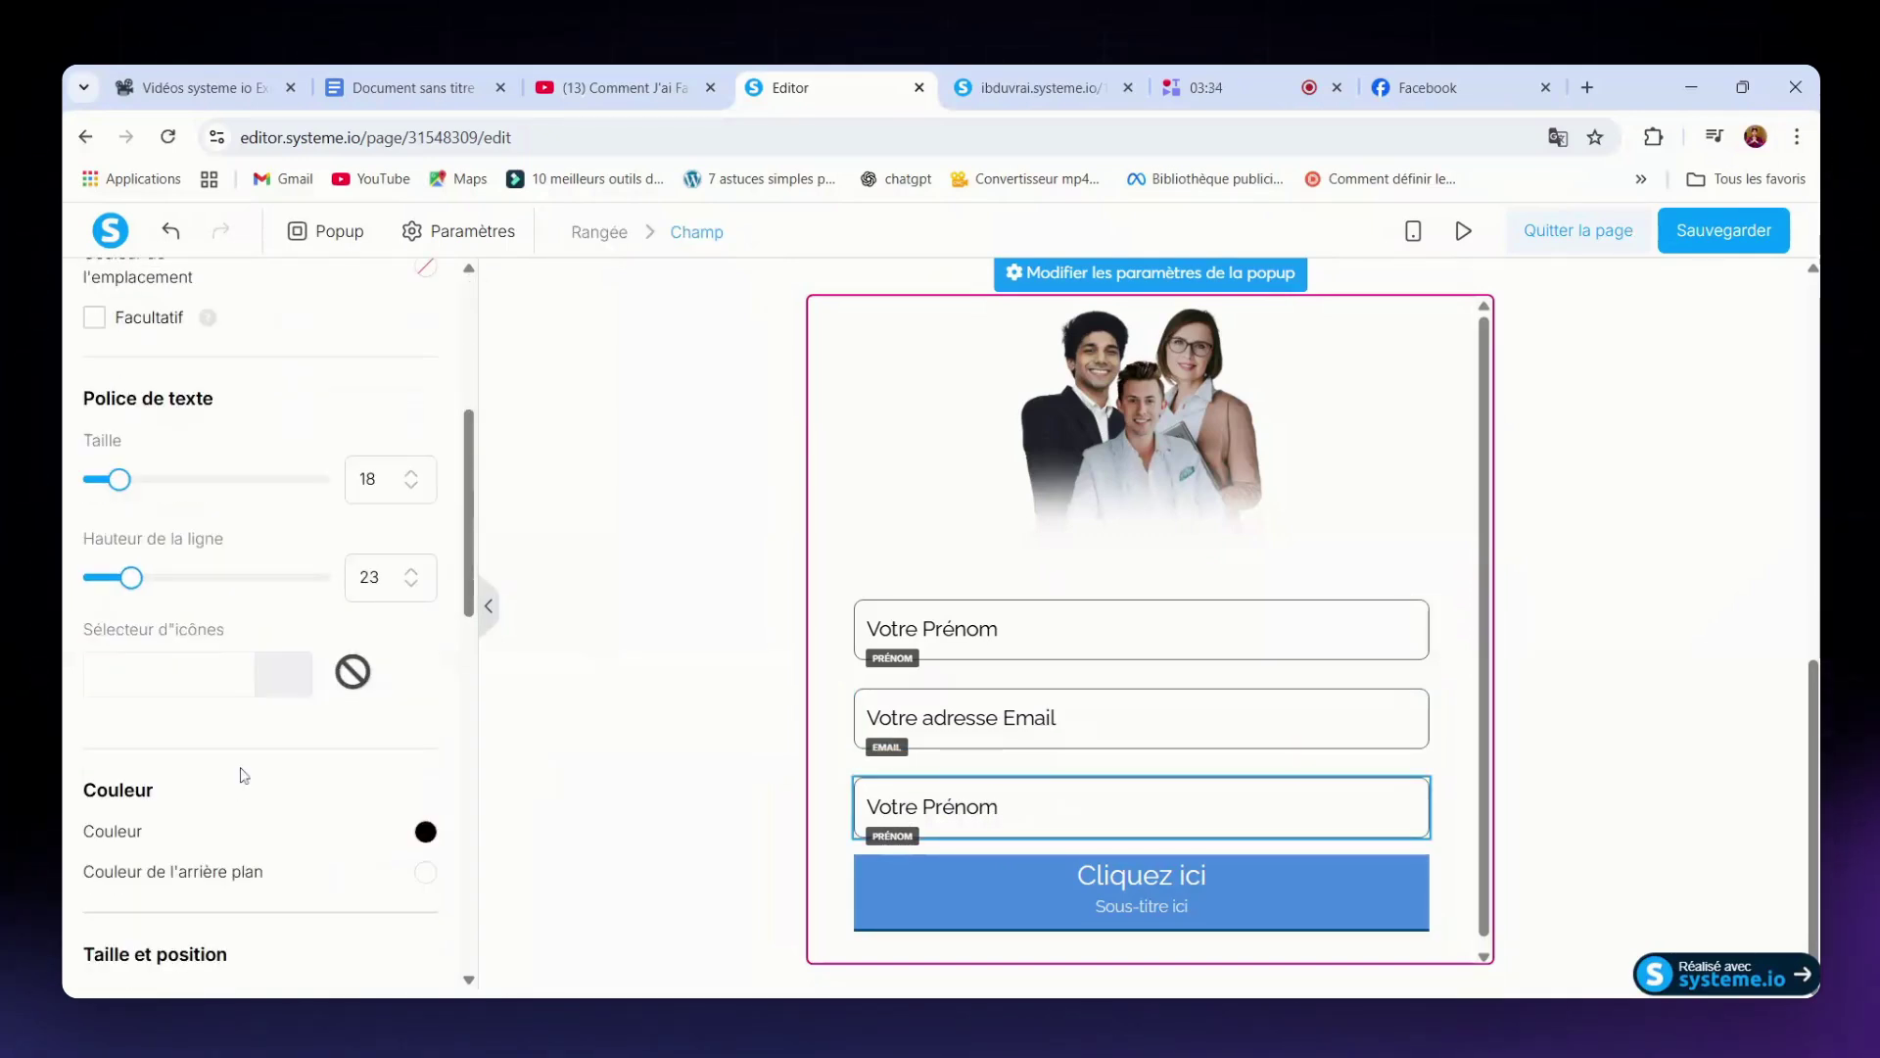
pyautogui.scroll(5, 244, 774)
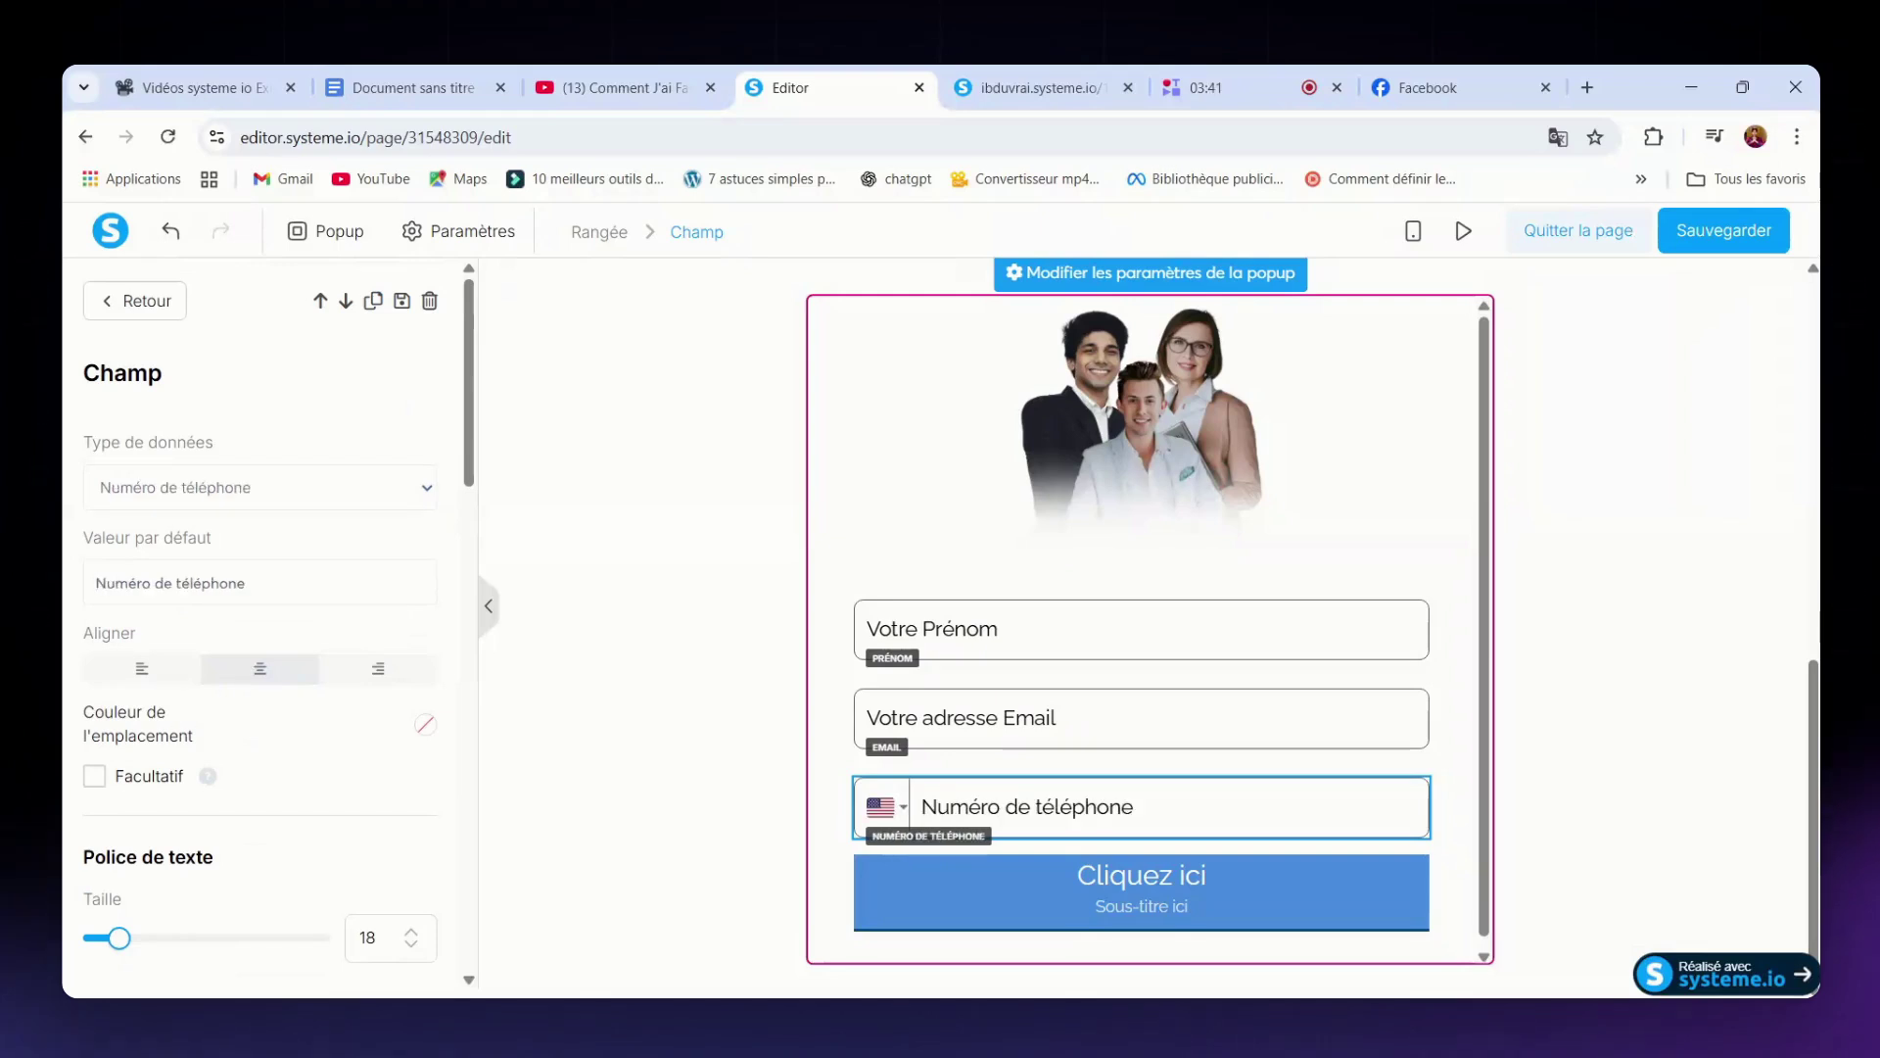
pyautogui.write('Votre')
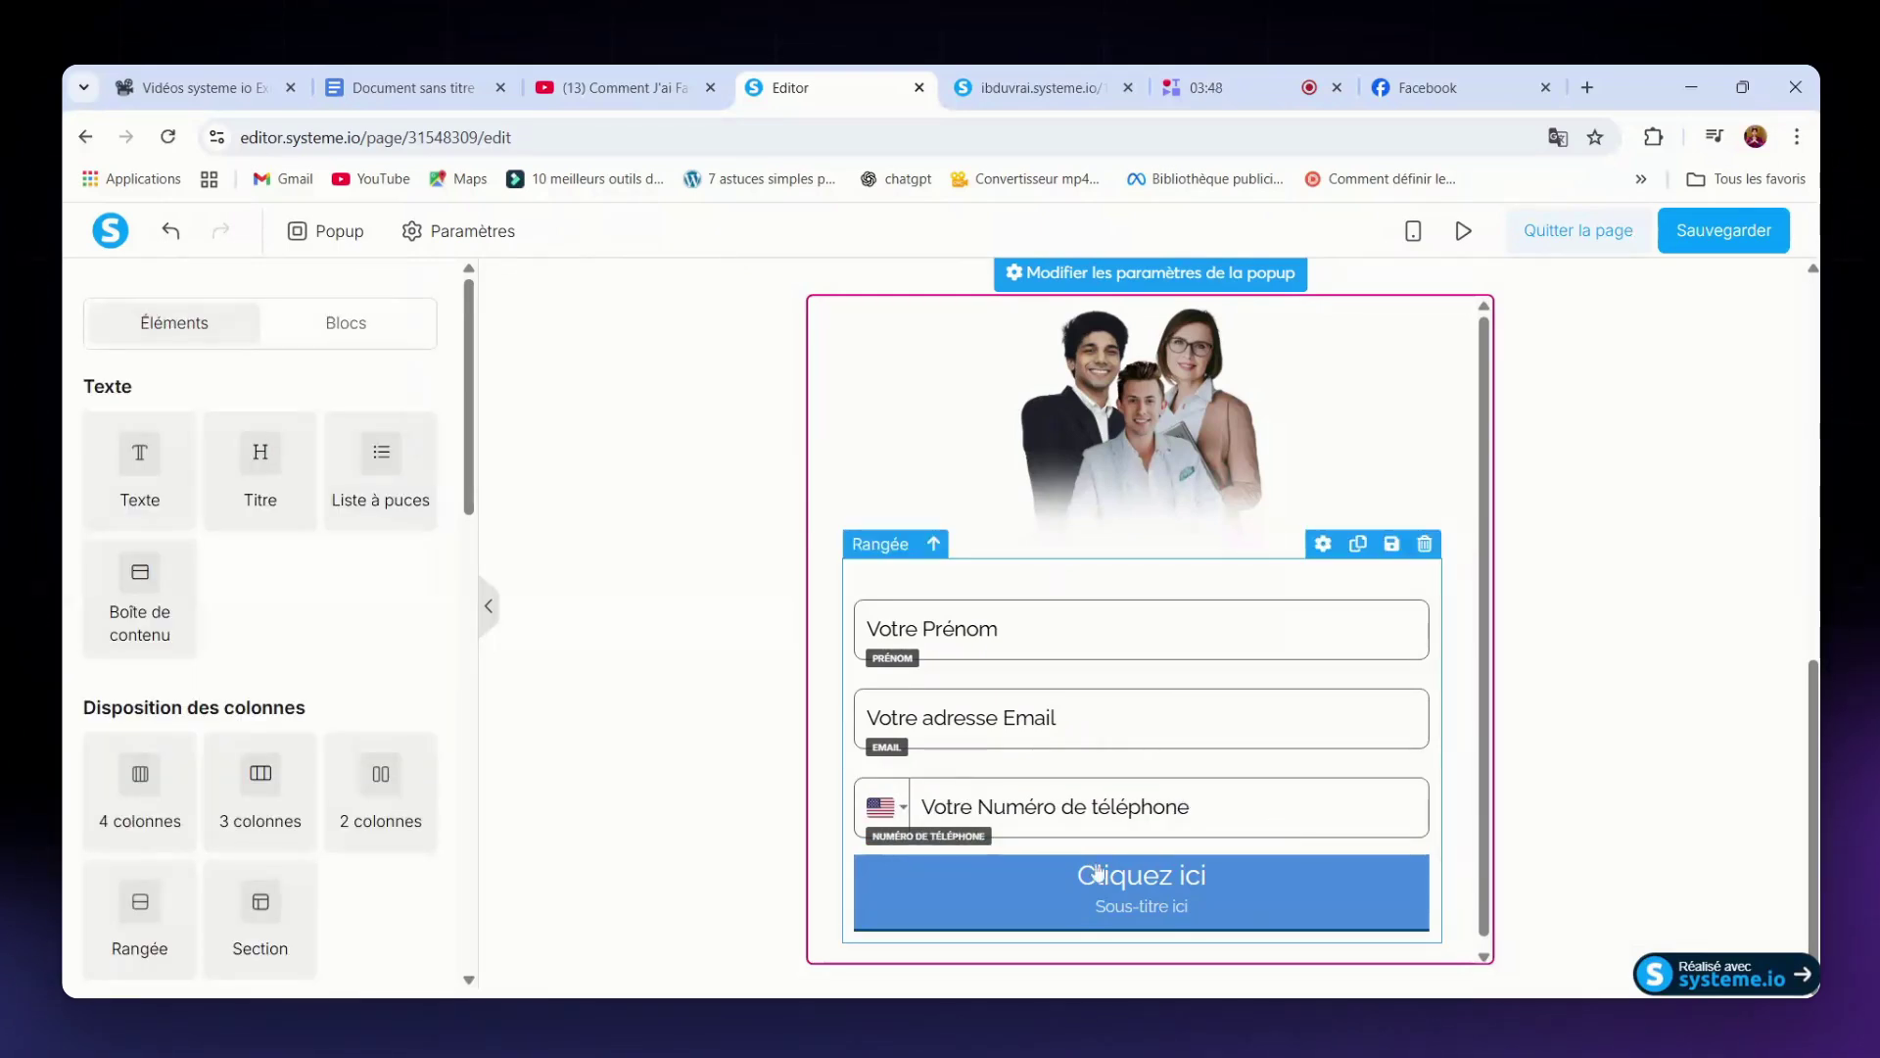
# - Try magenta e5097f as the "Cliquez ici" button's border colour, then set the border style to Aucun
pyautogui.click(1243, 911)
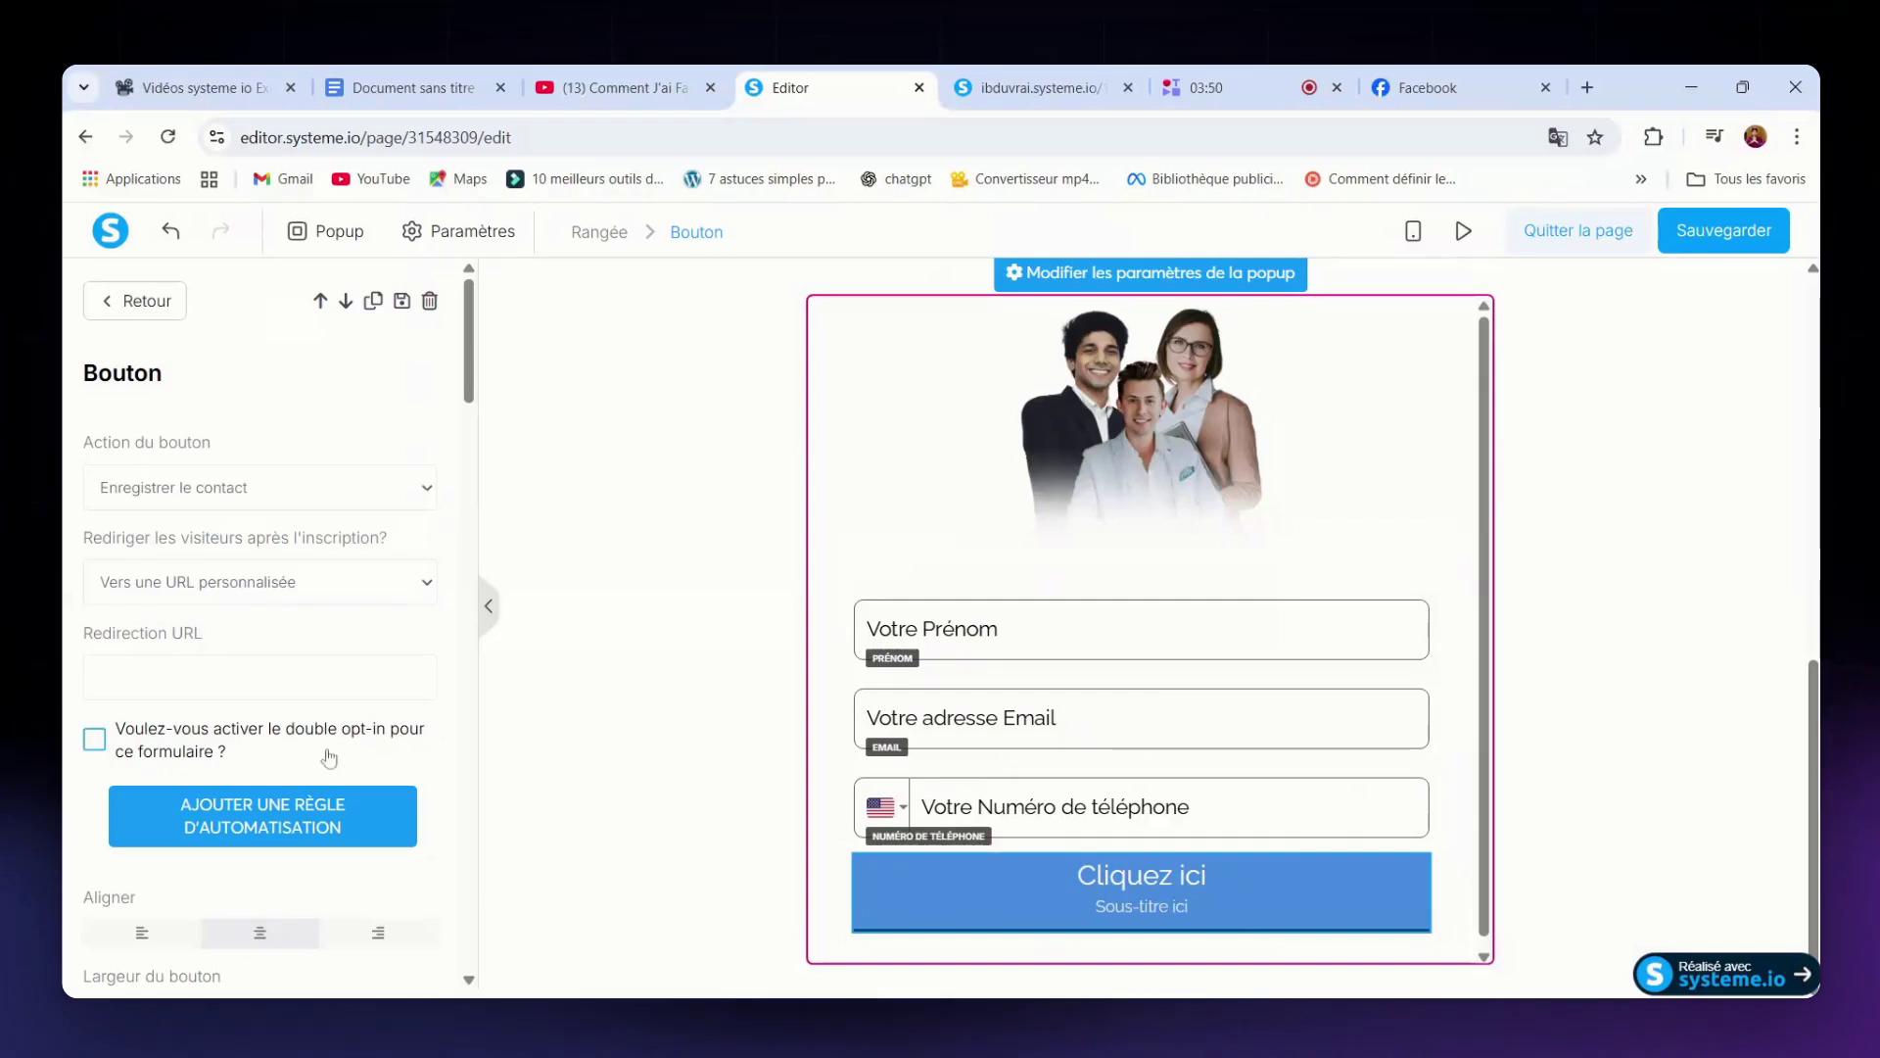
pyautogui.scroll(-15, 377, 808)
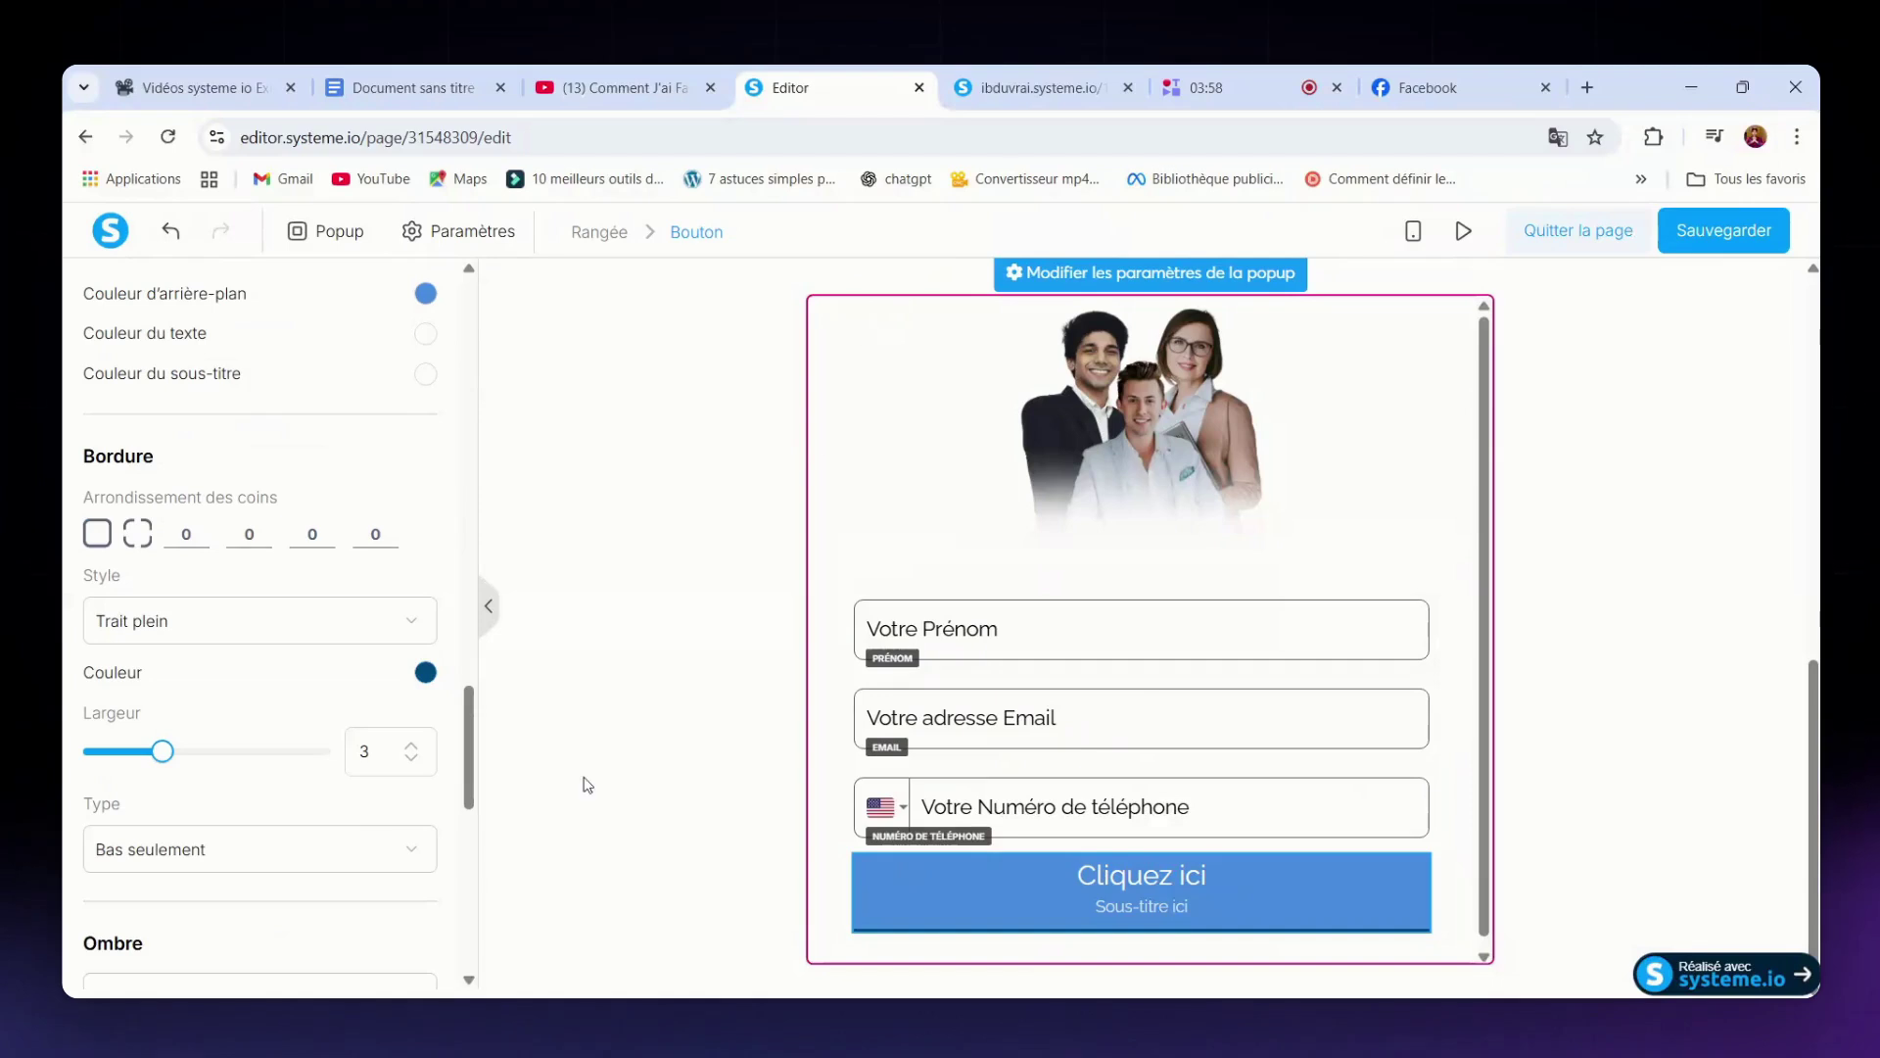
pyautogui.click(425, 672)
pyautogui.click(285, 872)
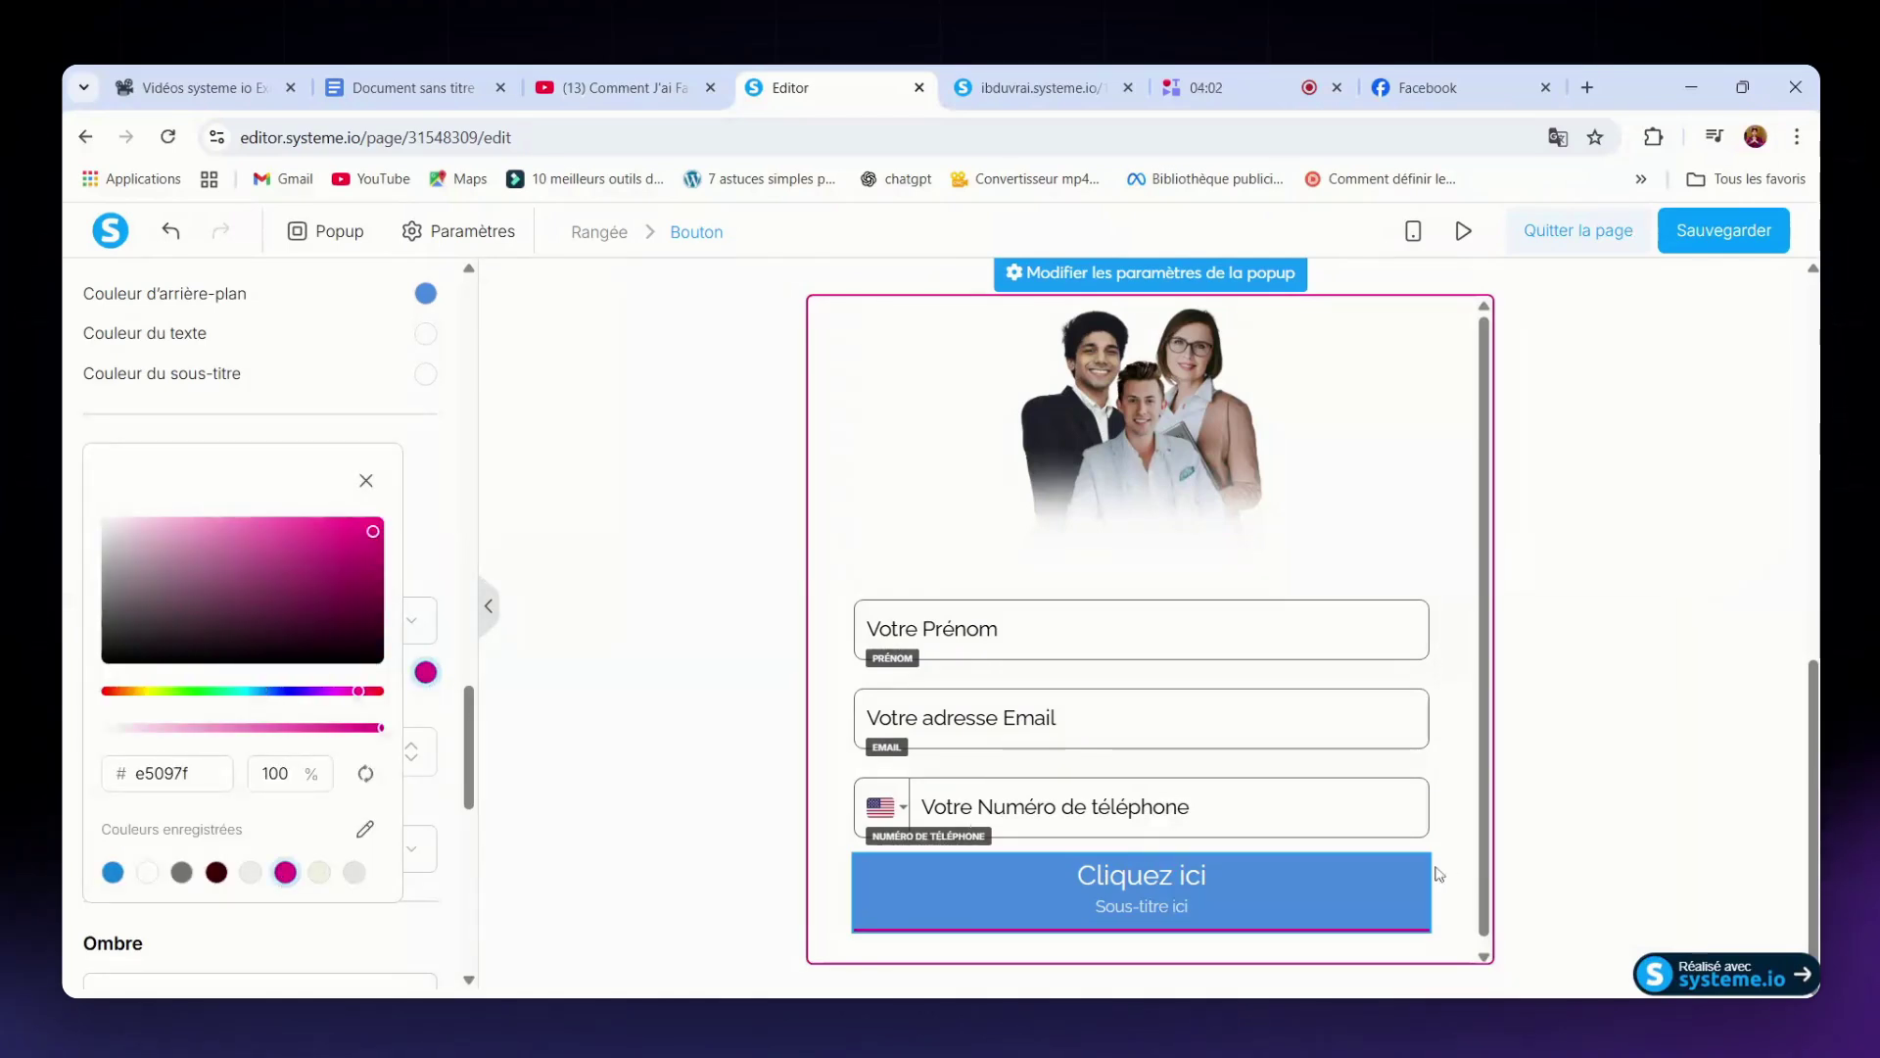
pyautogui.click(427, 672)
pyautogui.hotkey('ctrl', 'z')
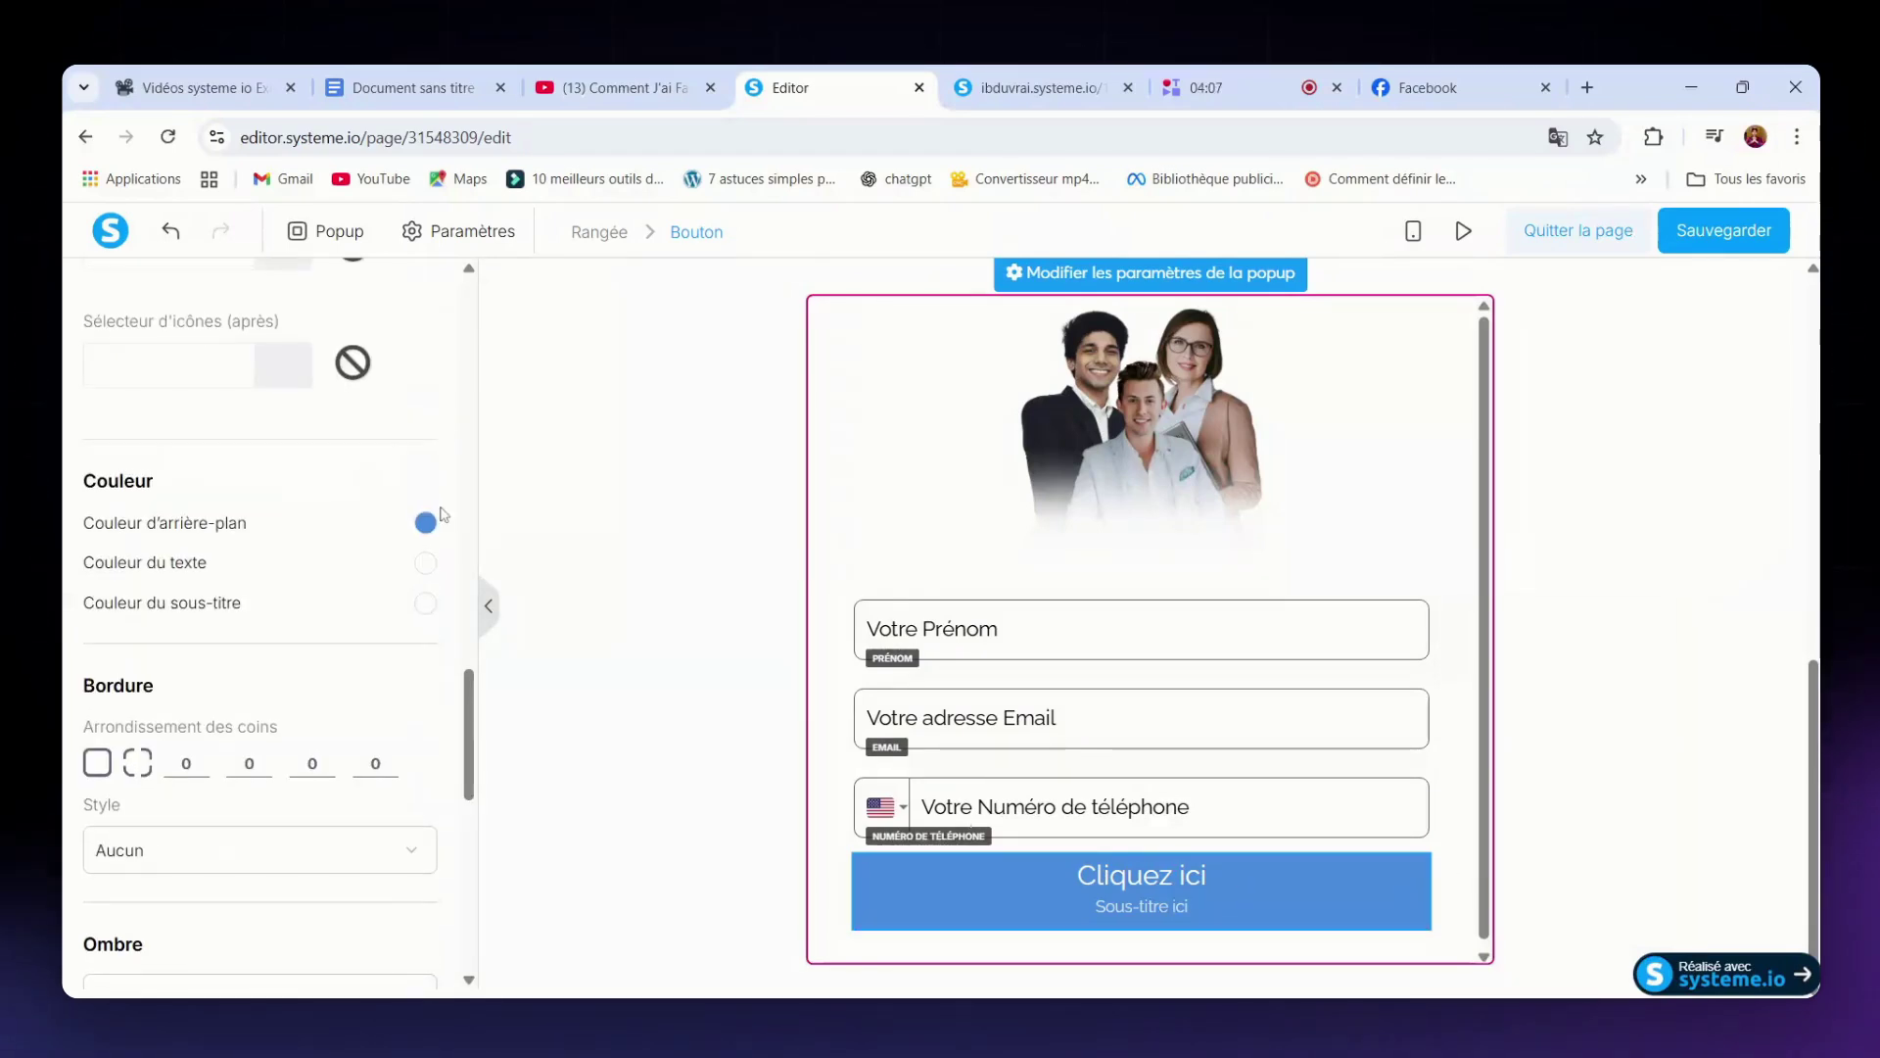
# - Set the button's background colour to magenta e5097f and round all its corners to 8
pyautogui.click(425, 522)
pyautogui.click(284, 744)
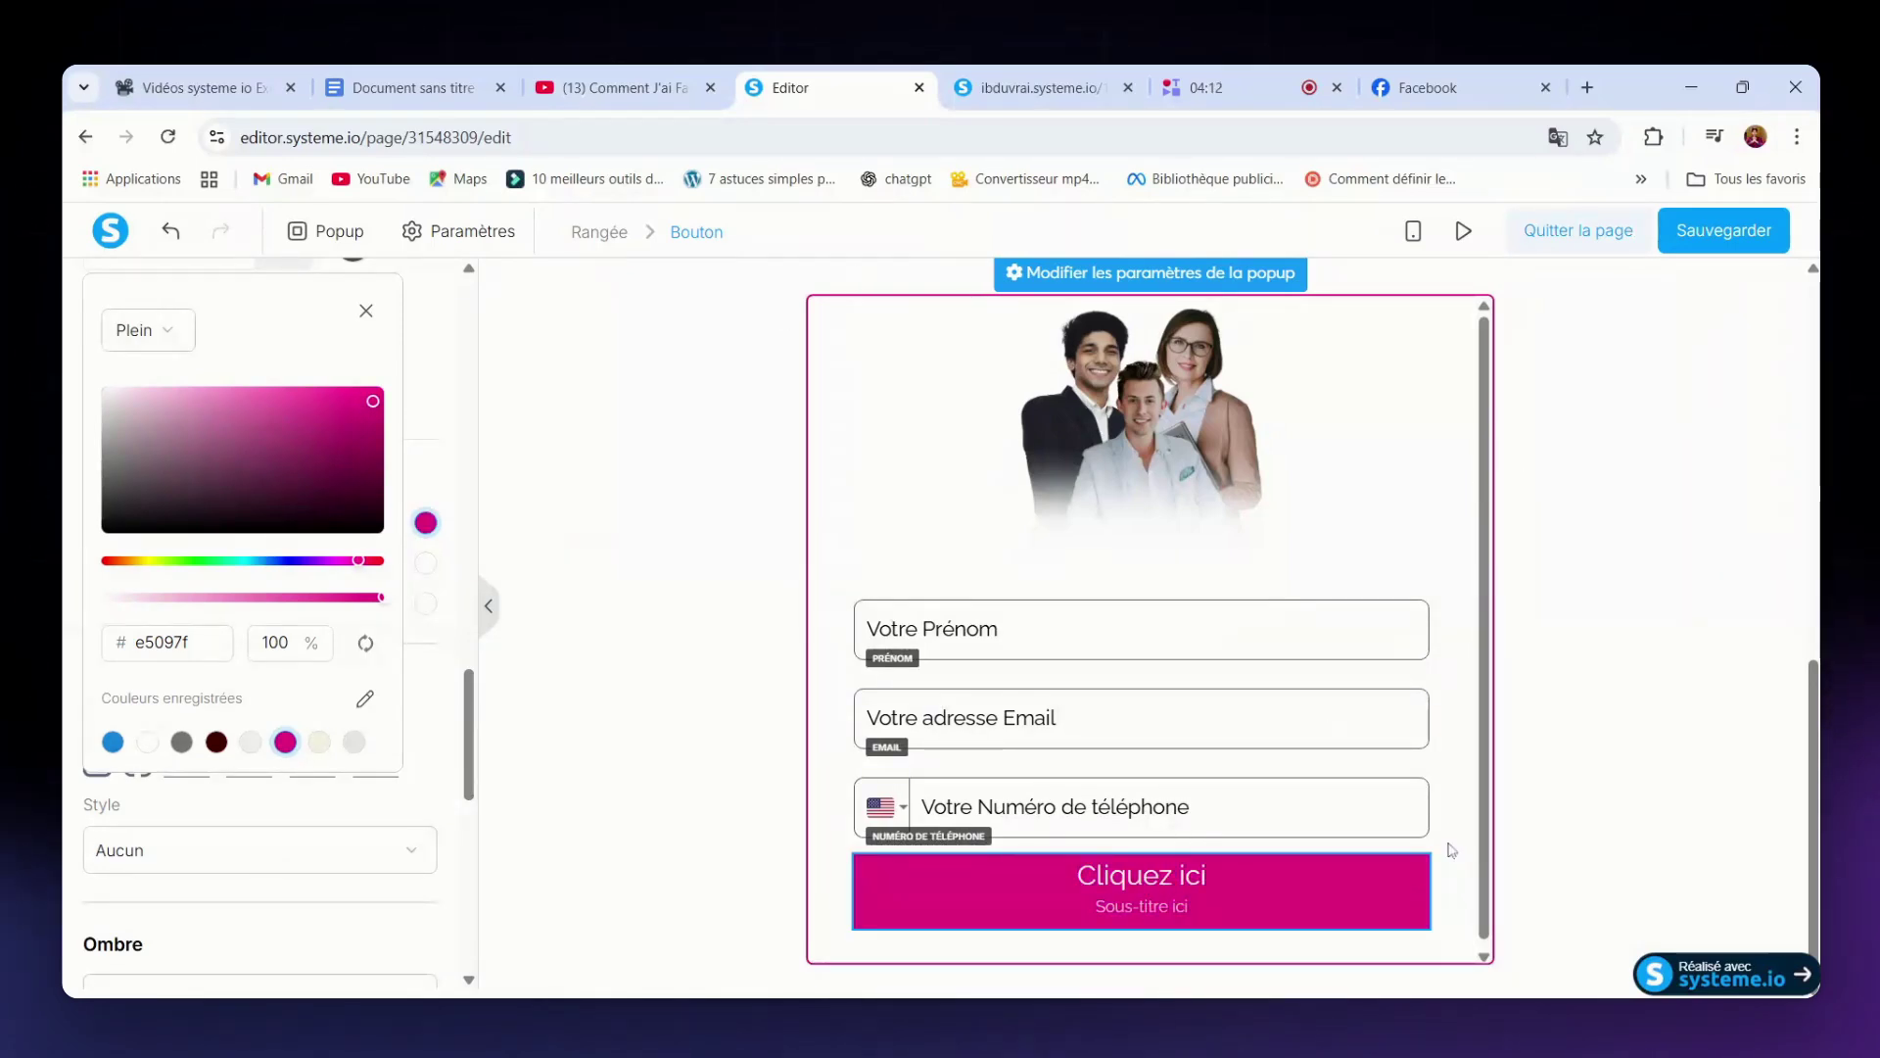
pyautogui.scroll(-3, 259, 588)
pyautogui.click(97, 533)
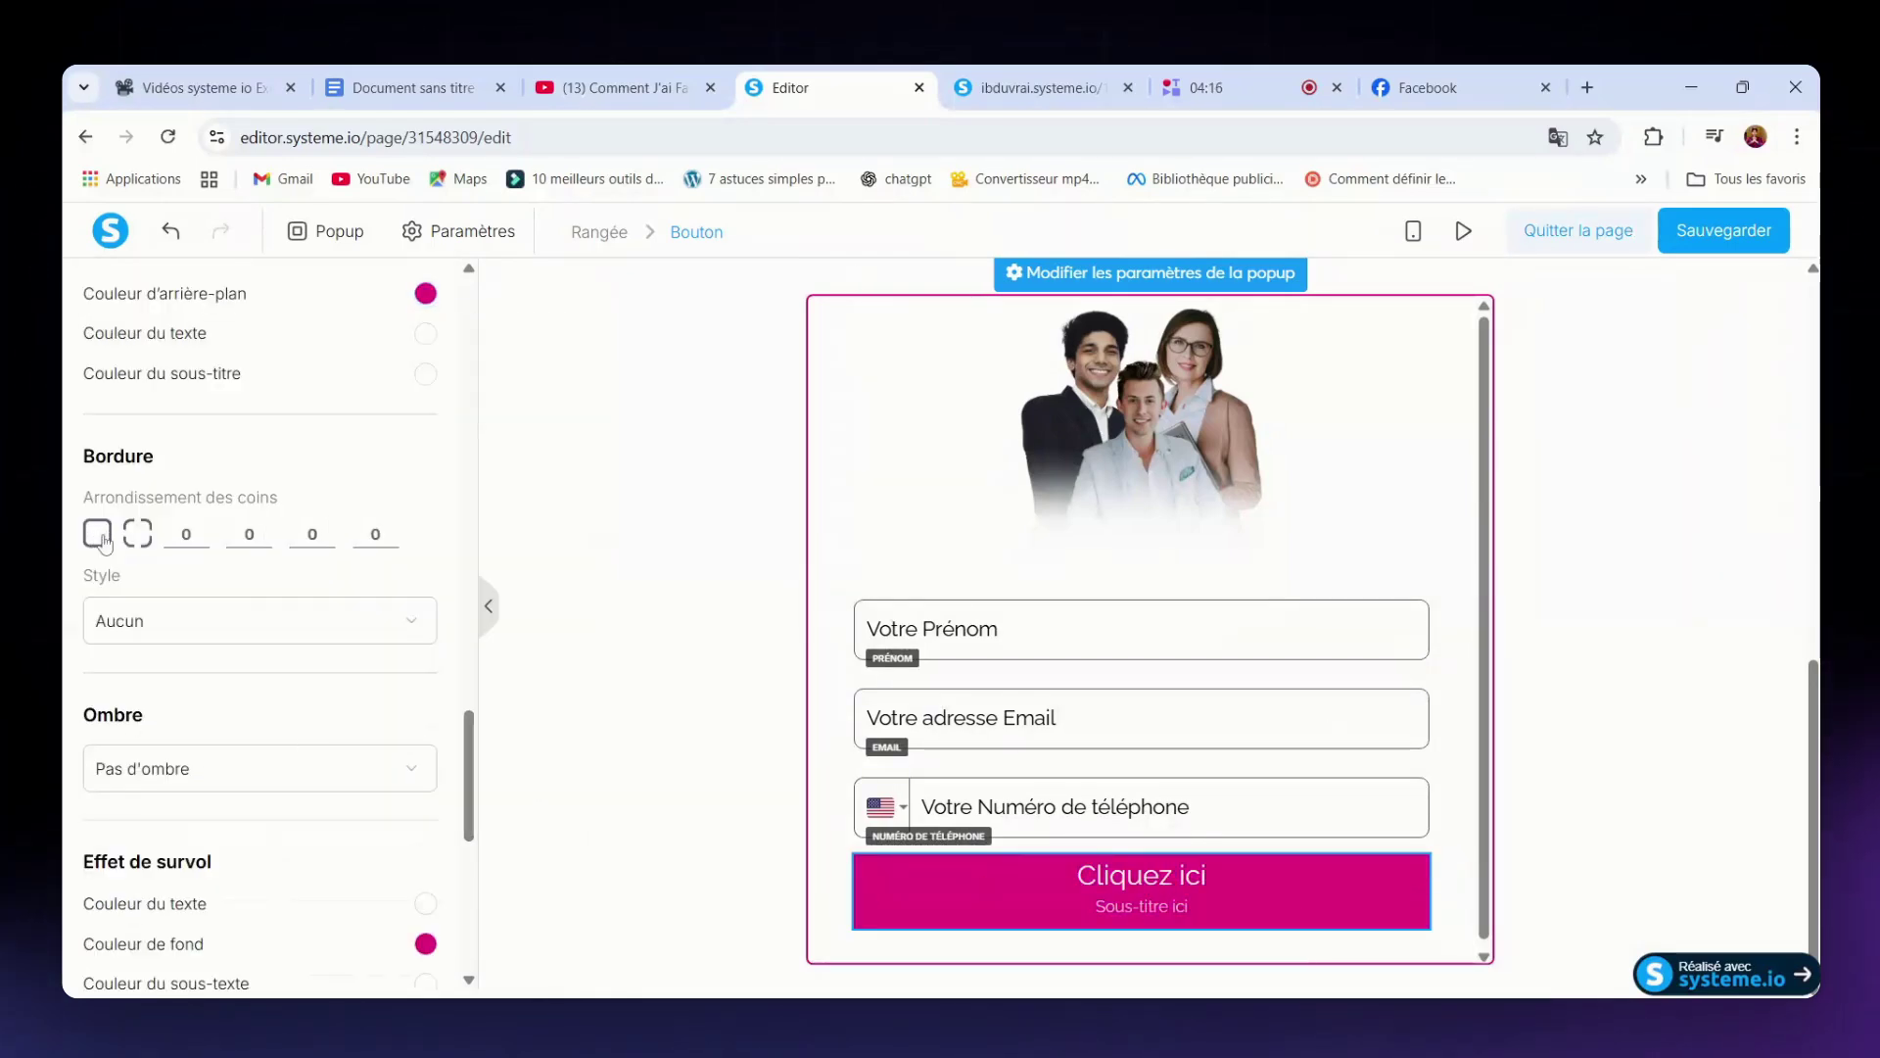
pyautogui.click(199, 534)
pyautogui.click(201, 530)
pyautogui.click(201, 530)
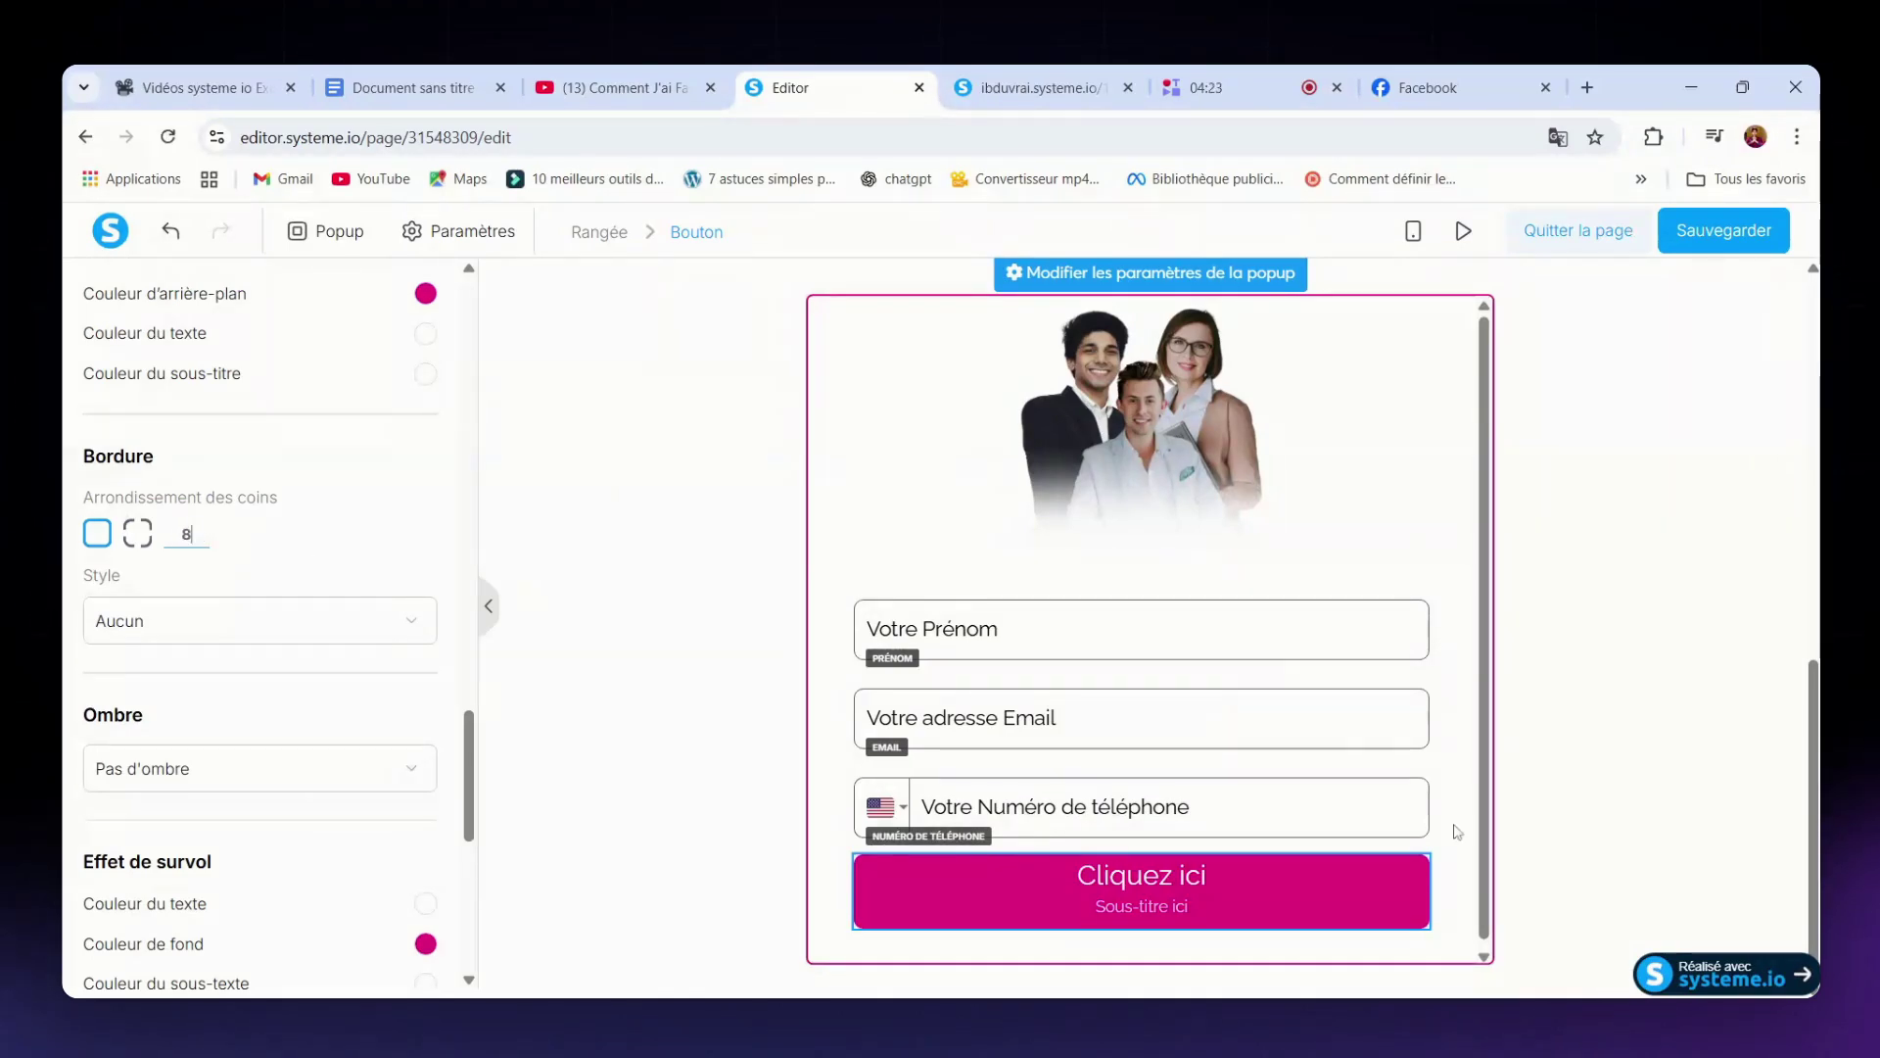
# - Switch to the Google Docs document and copy the line "JE REJOINS LE CHALLENGE"
pyautogui.click(441, 90)
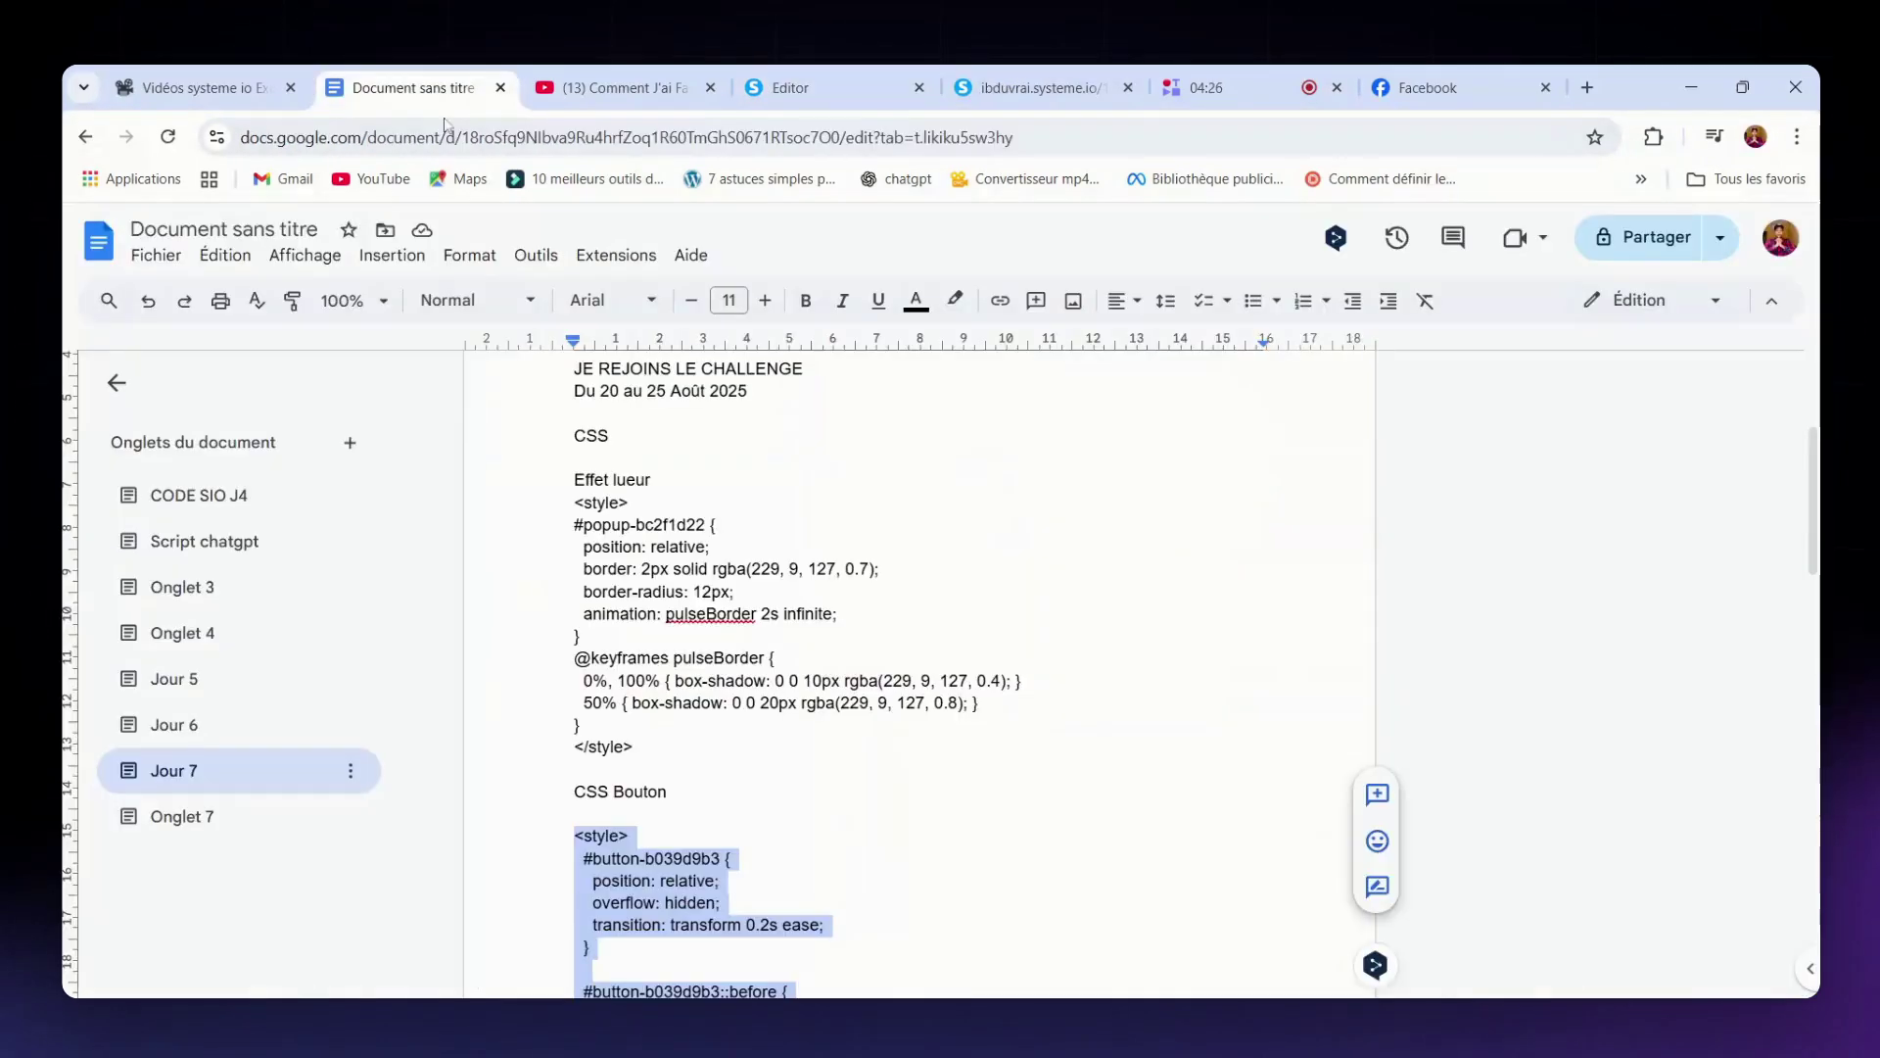
pyautogui.scroll(3, 723, 725)
pyautogui.tripleClick(637, 667)
pyautogui.hotkey('ctrl', 'c')
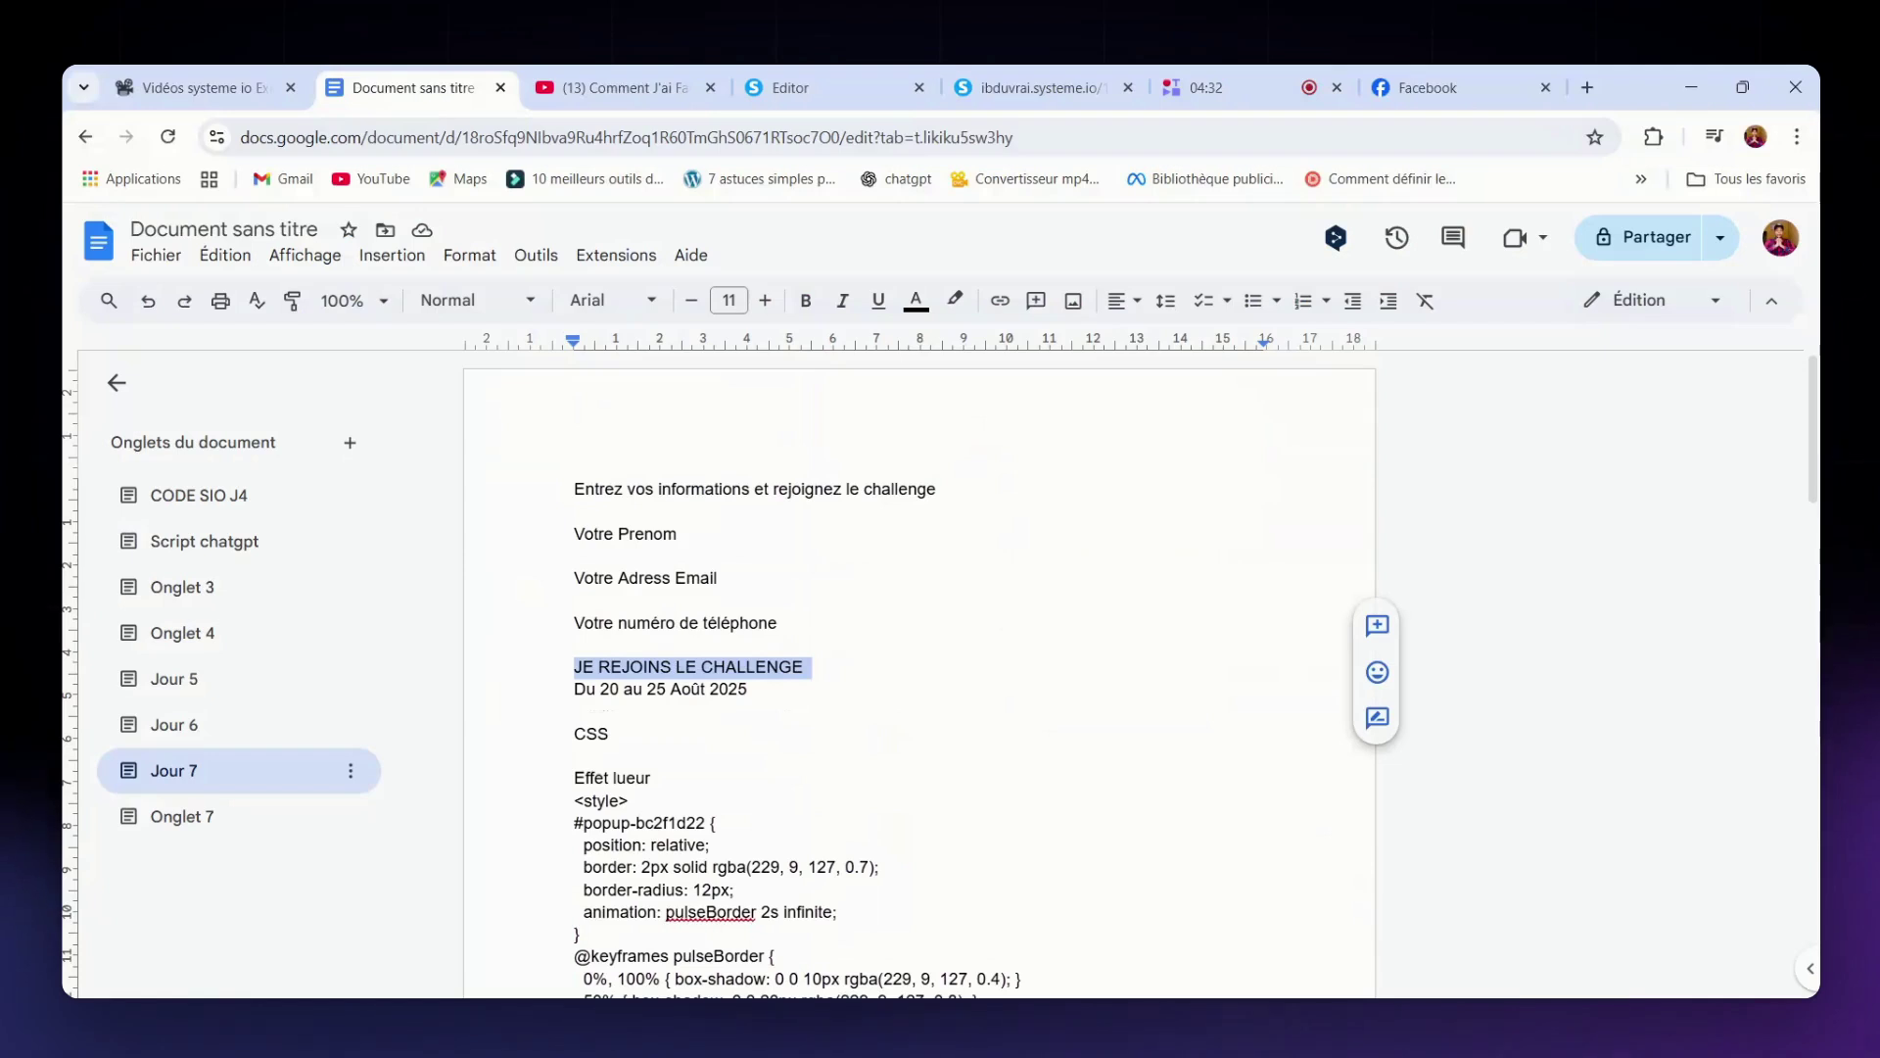
# - Return to the systeme.io editor and replace the button's text with the copied "JE REJOINS LE CHALLENGE"
pyautogui.click(832, 87)
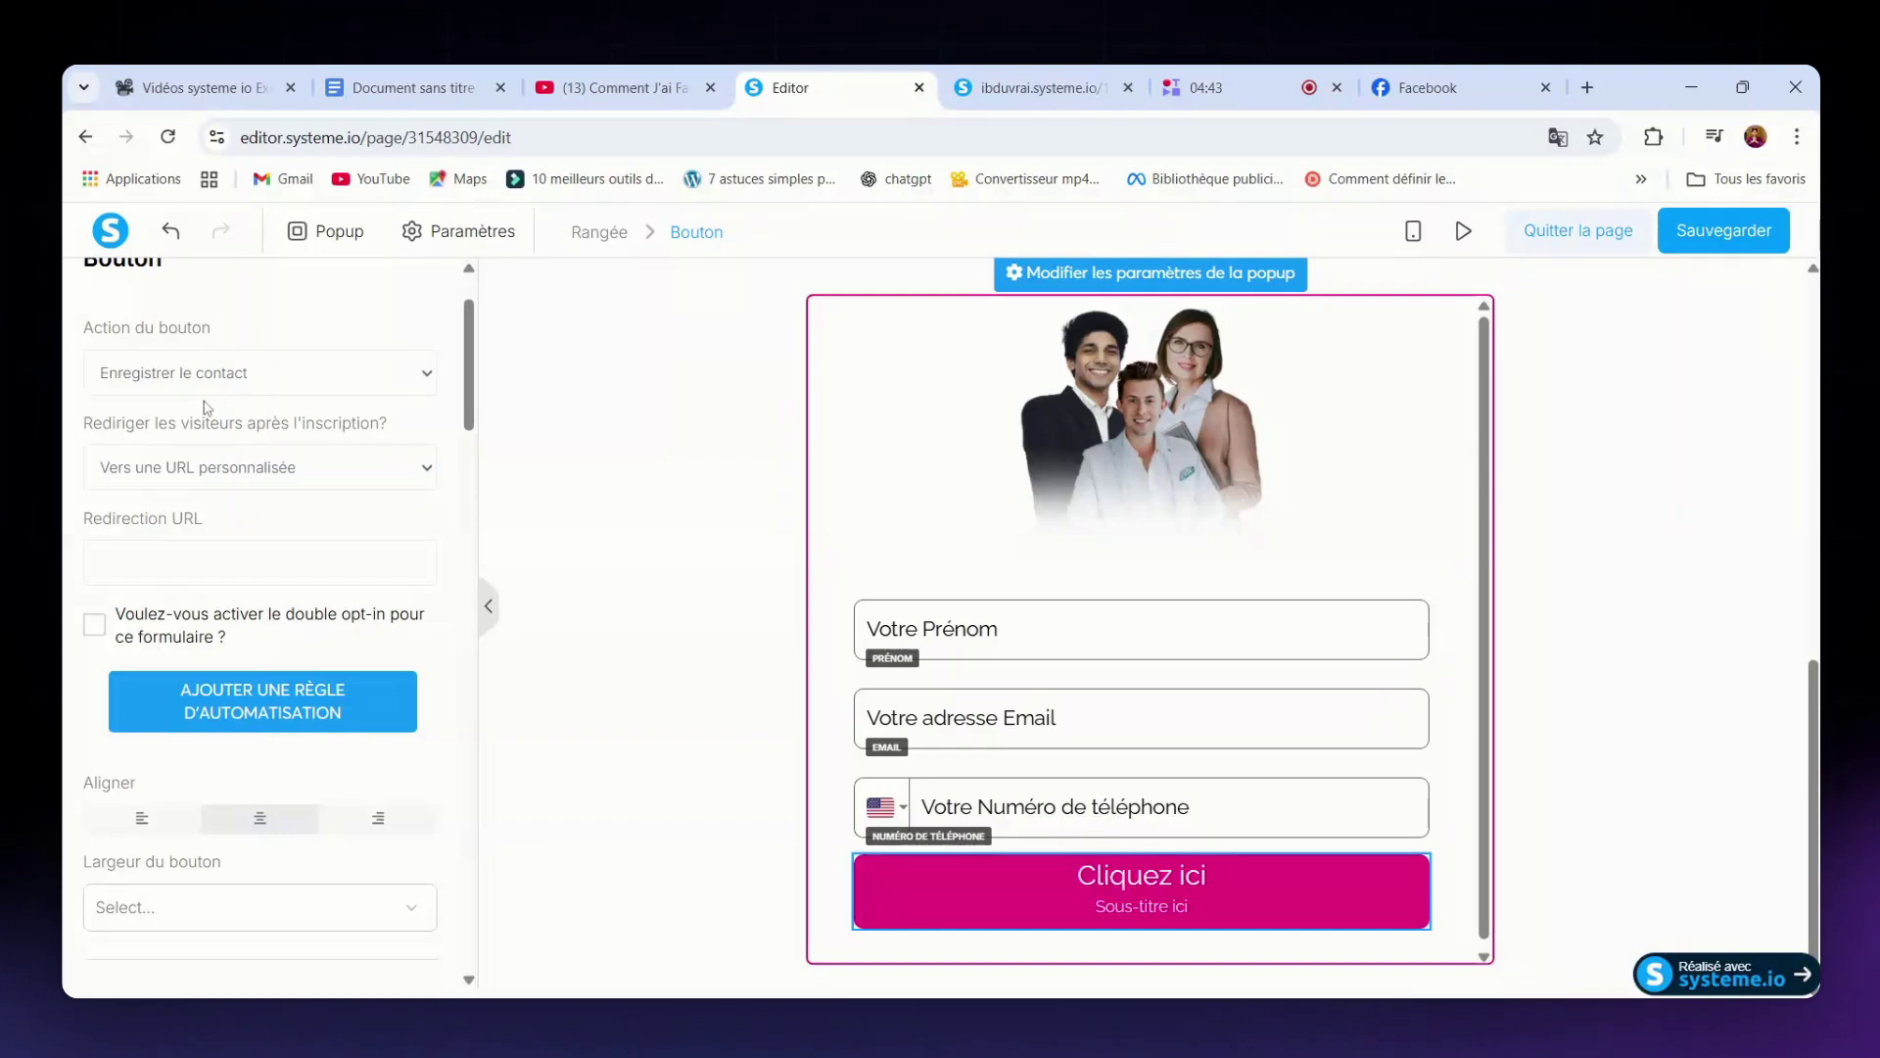
pyautogui.scroll(-5, 211, 401)
pyautogui.hotkey('ctrl', 'a')
pyautogui.hotkey('ctrl', 'v')
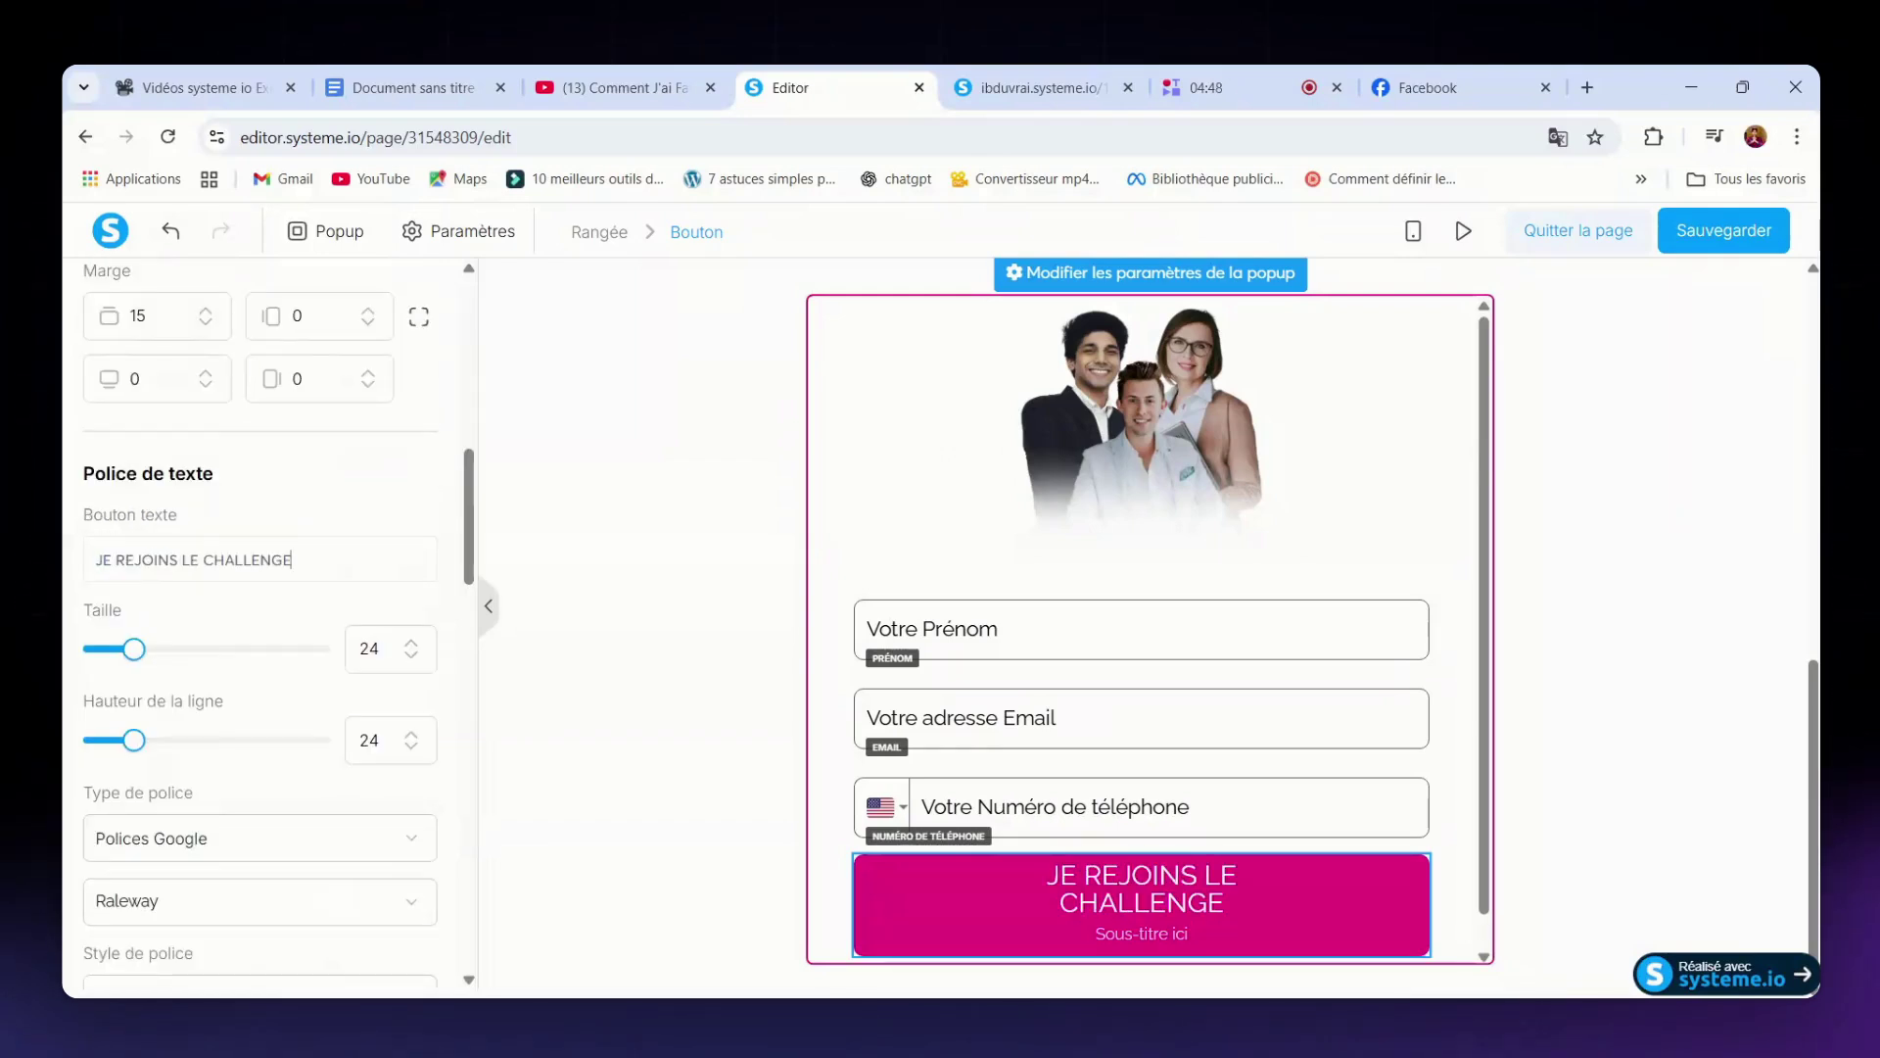
# - Set the font size of the "JE REJOINS LE CHALLENGE" button text to 20
pyautogui.click(413, 656)
pyautogui.click(413, 656)
pyautogui.click(413, 656)
pyautogui.click(412, 657)
pyautogui.click(412, 656)
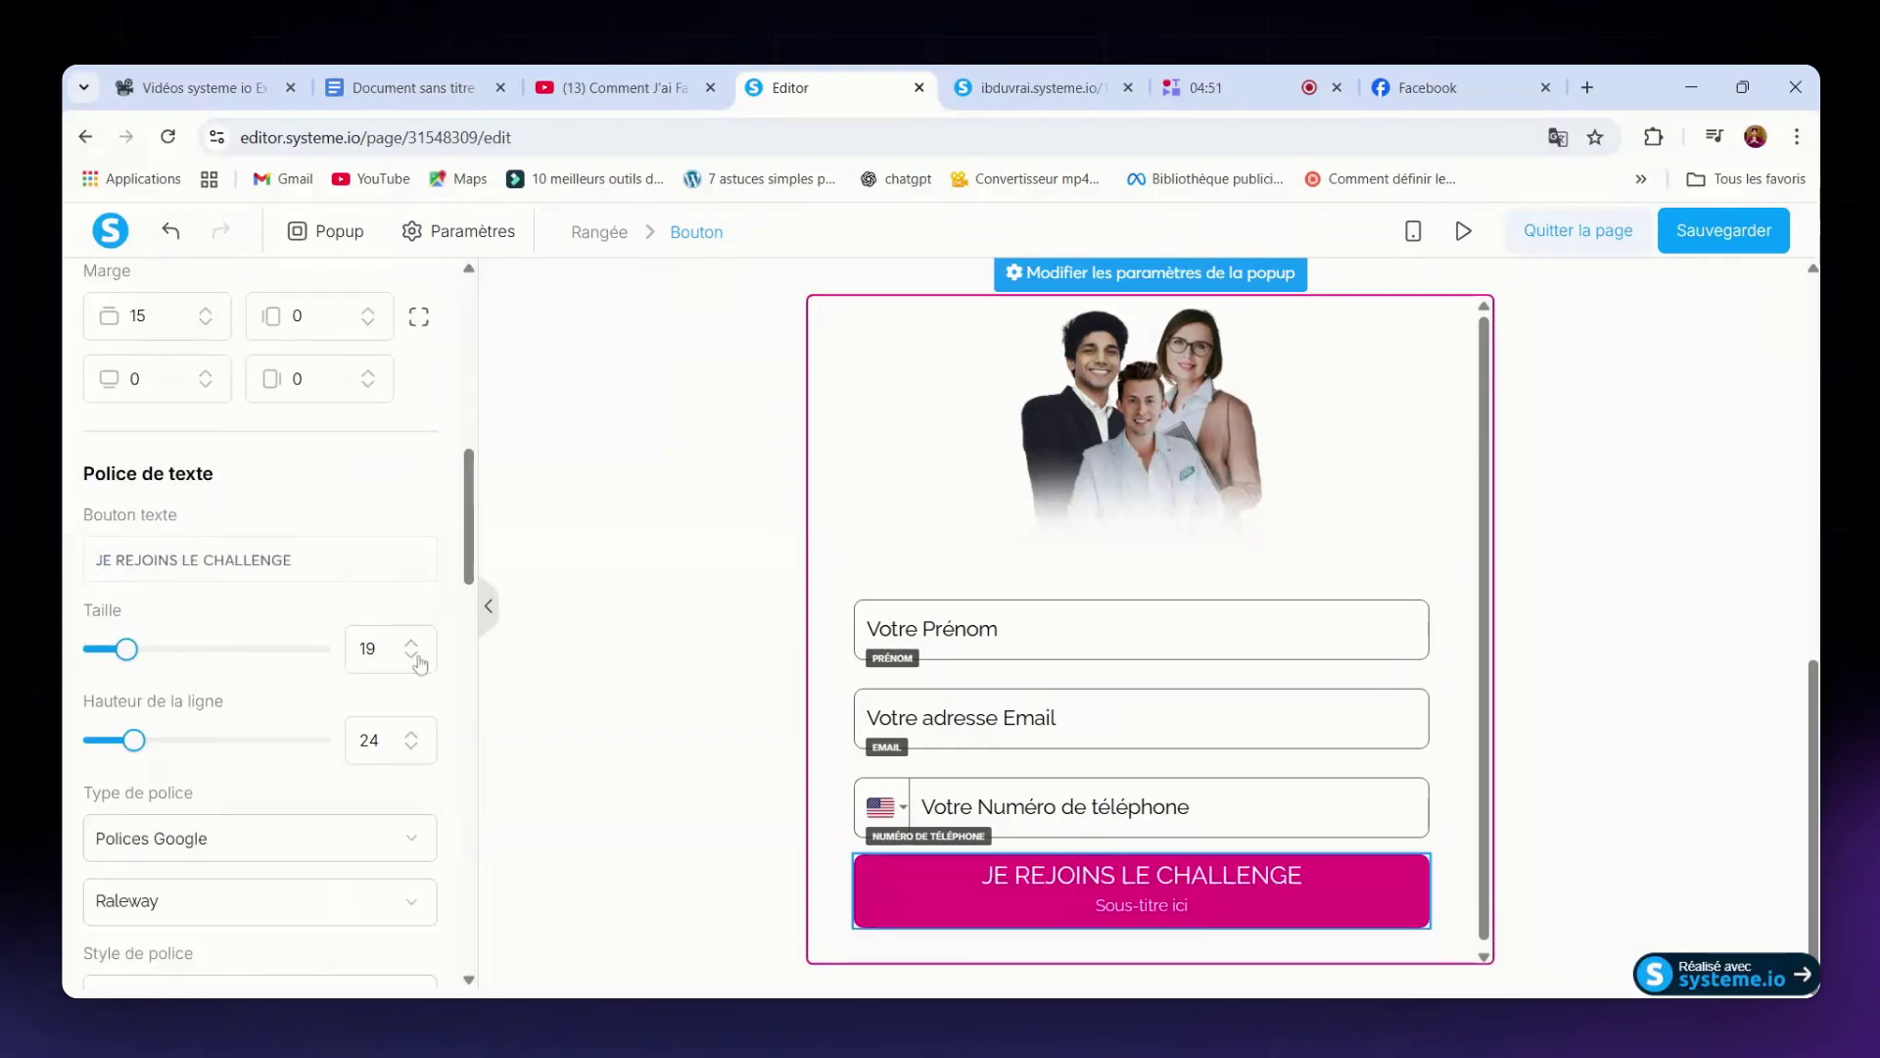
pyautogui.click(411, 644)
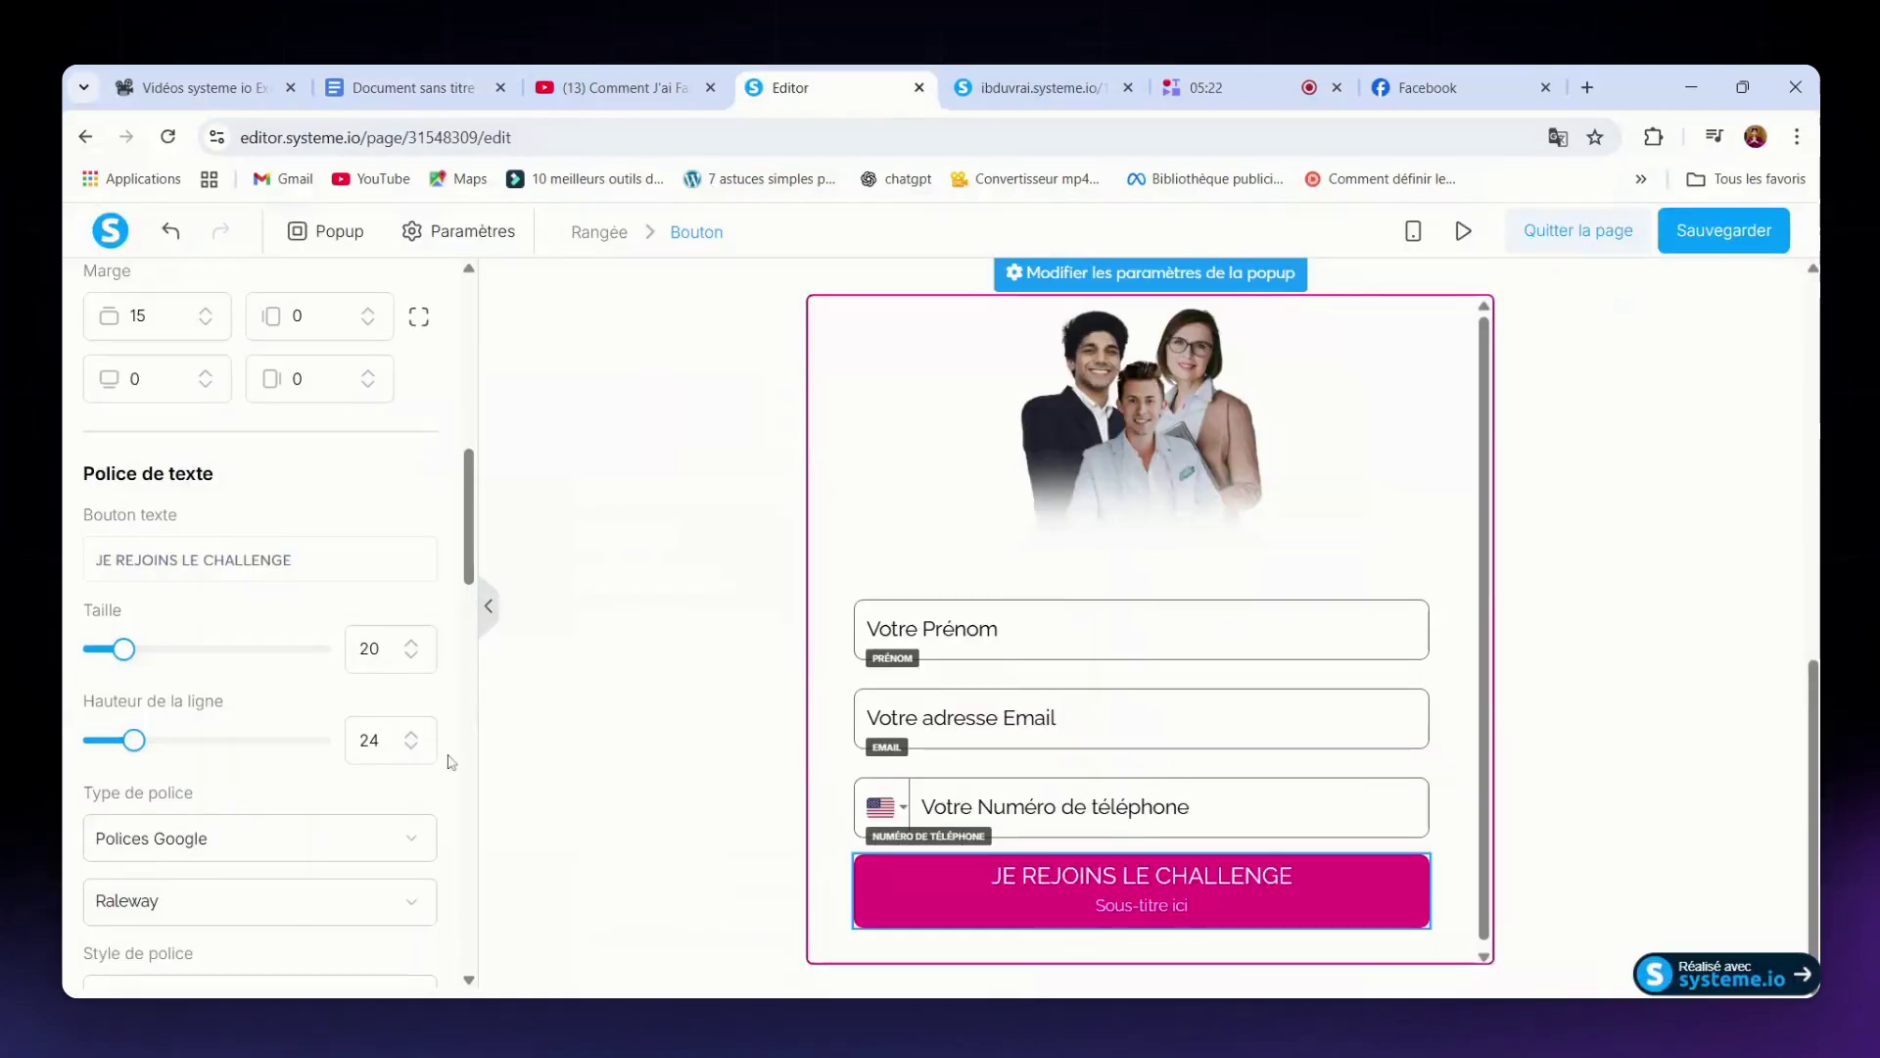
# - Set the button's subtext to "Du 20 au 25 Août 2025" and save the popup
pyautogui.scroll(-3, 336, 773)
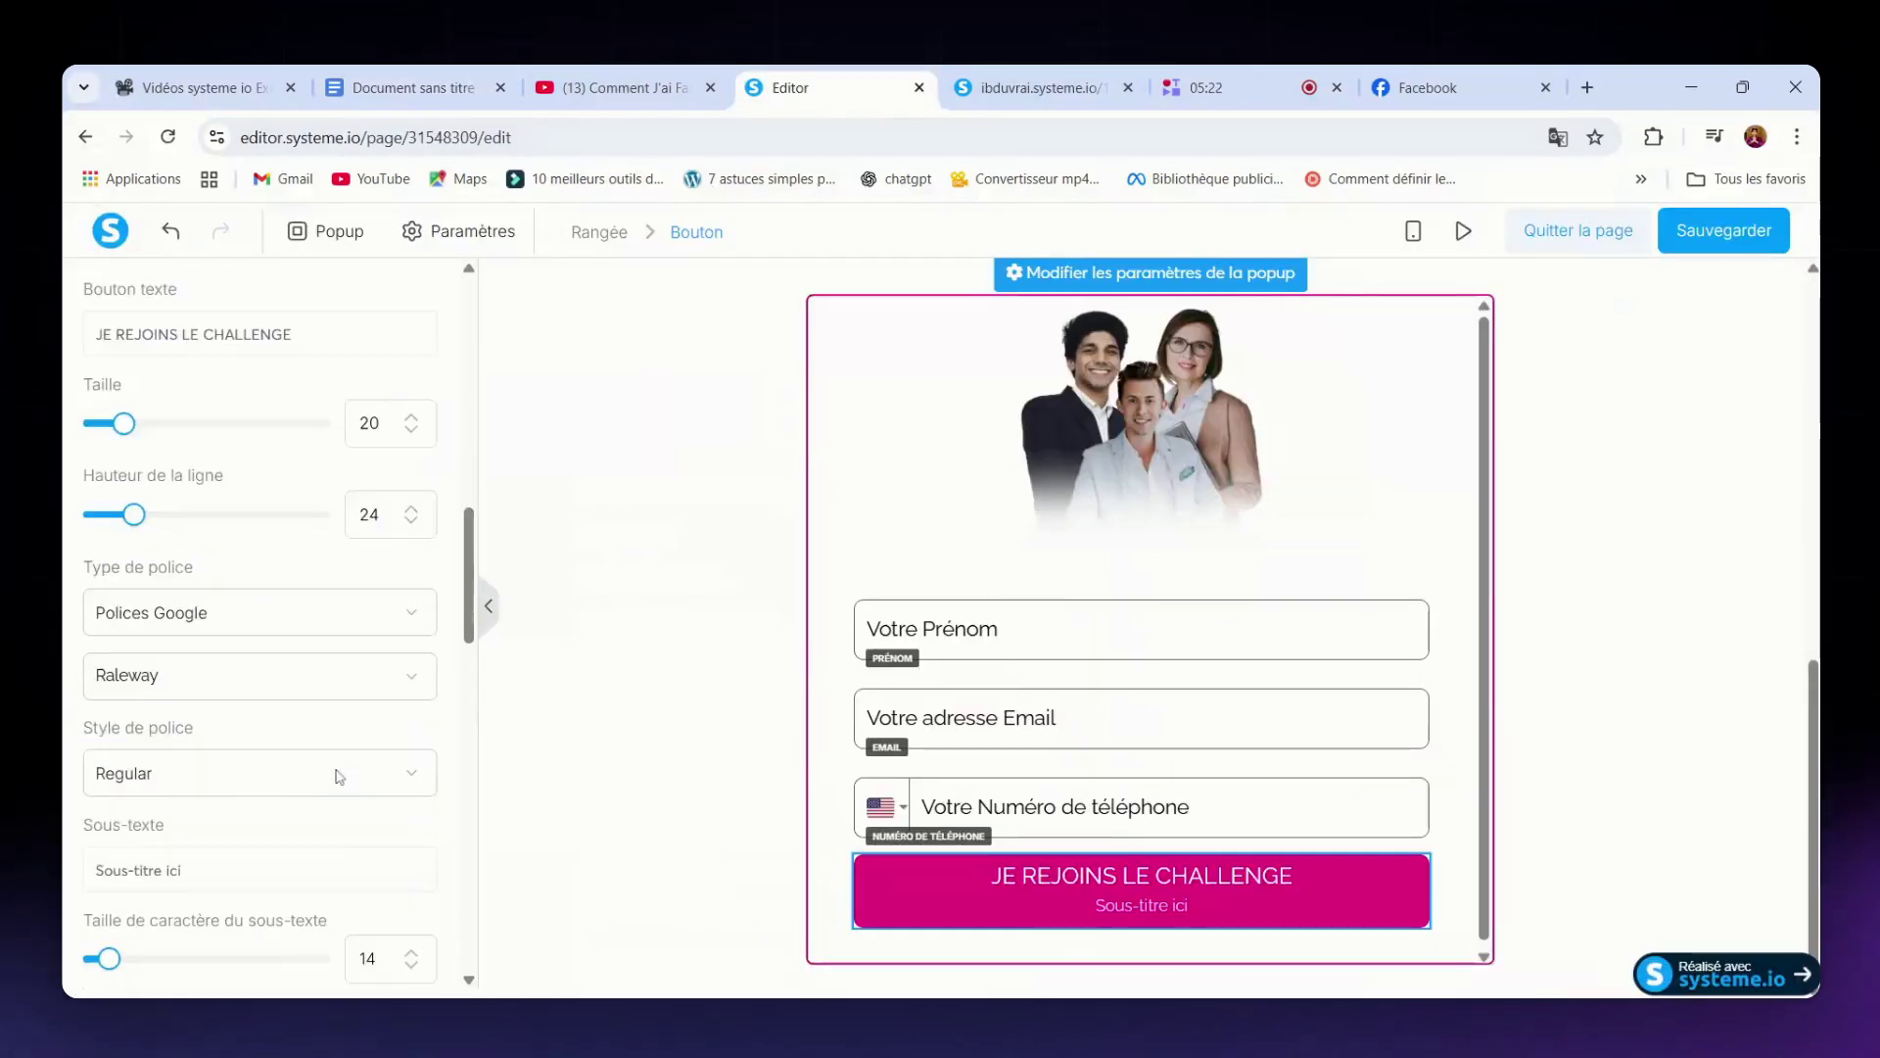
pyautogui.write('Du 20 au 25 Août 2025')
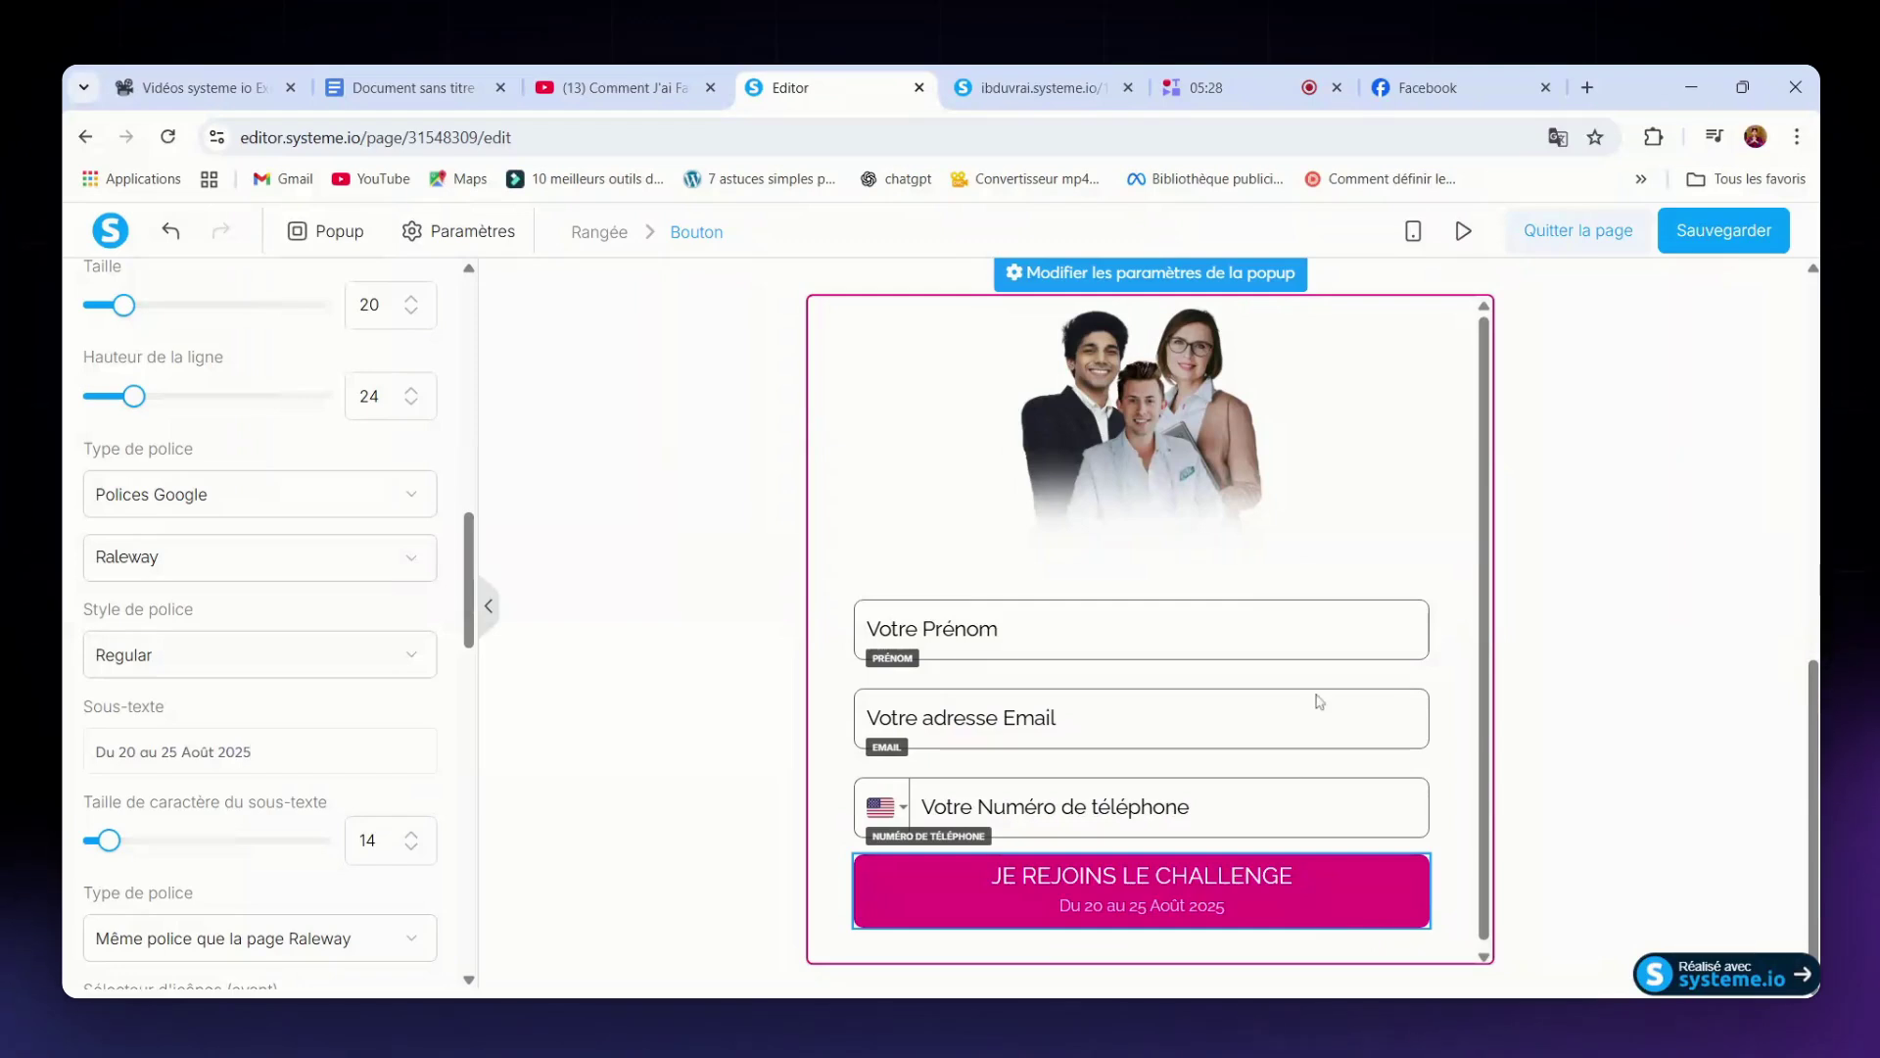
pyautogui.click(1716, 229)
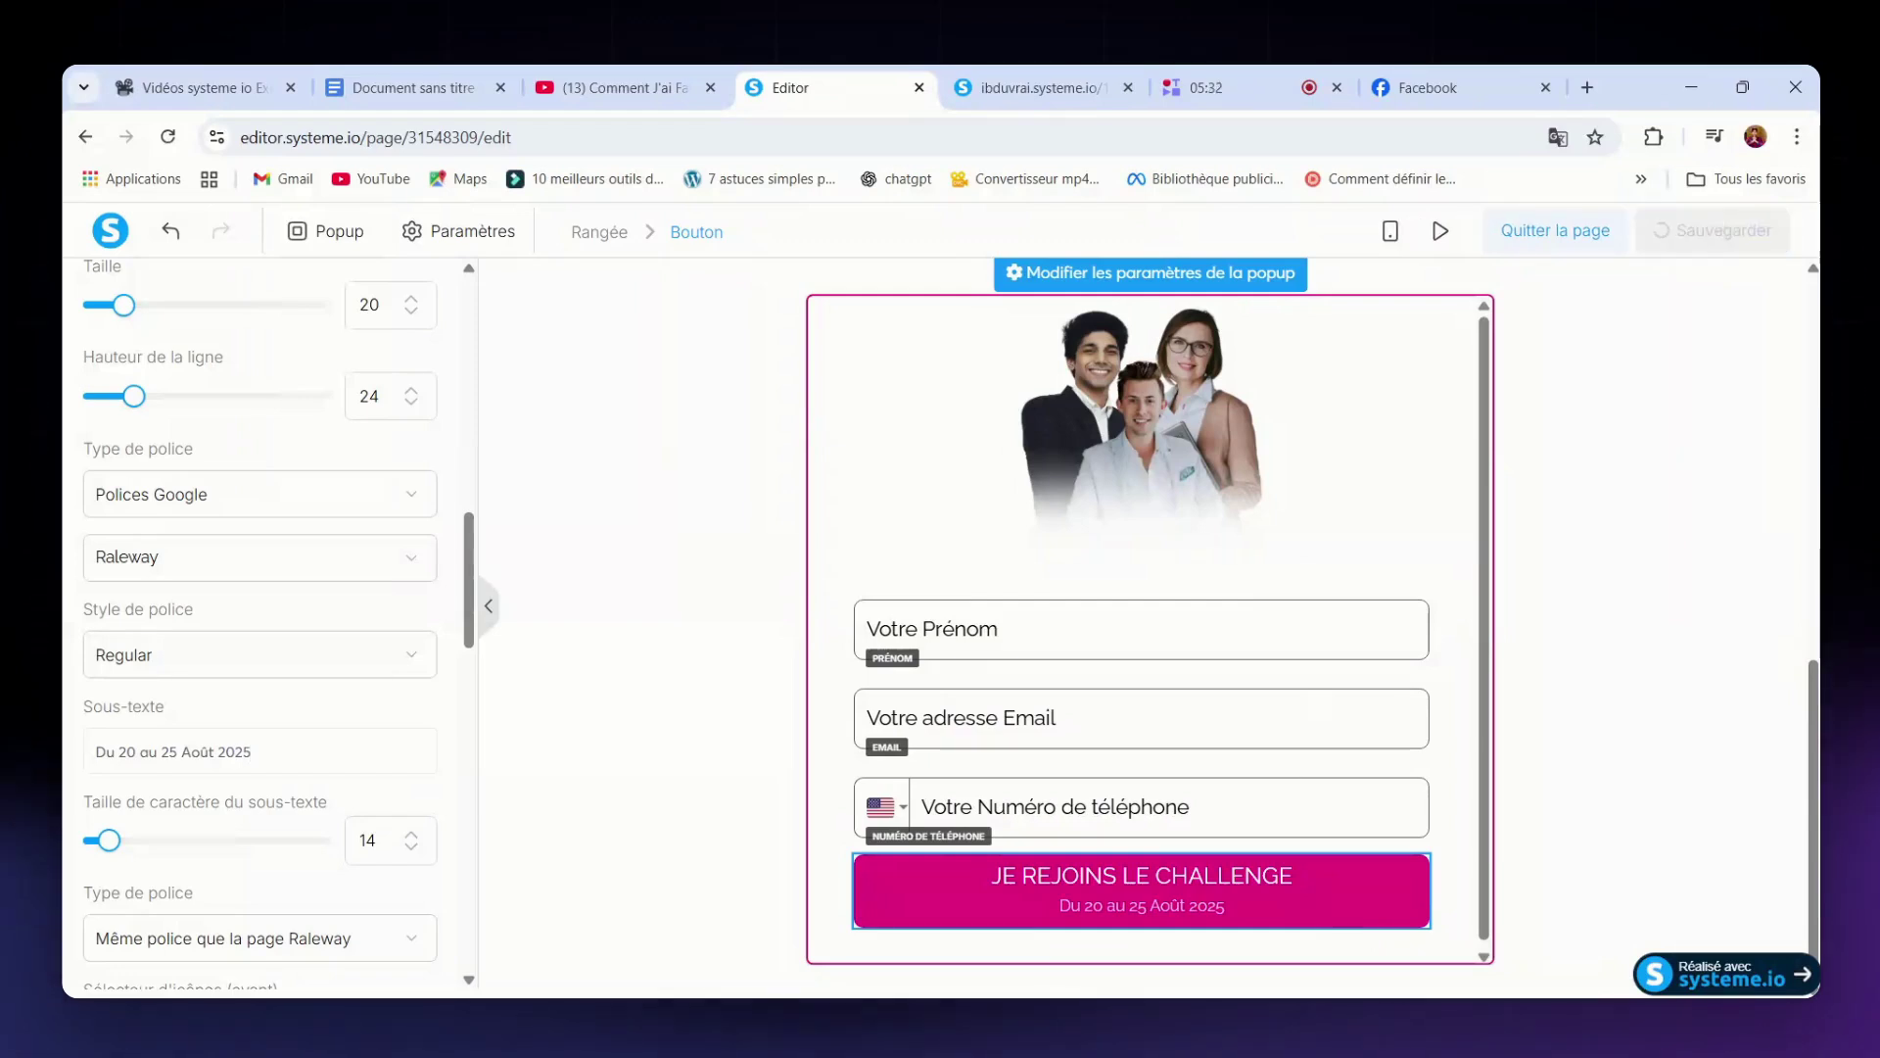
pyautogui.click(1063, 639)
pyautogui.press('Escape')
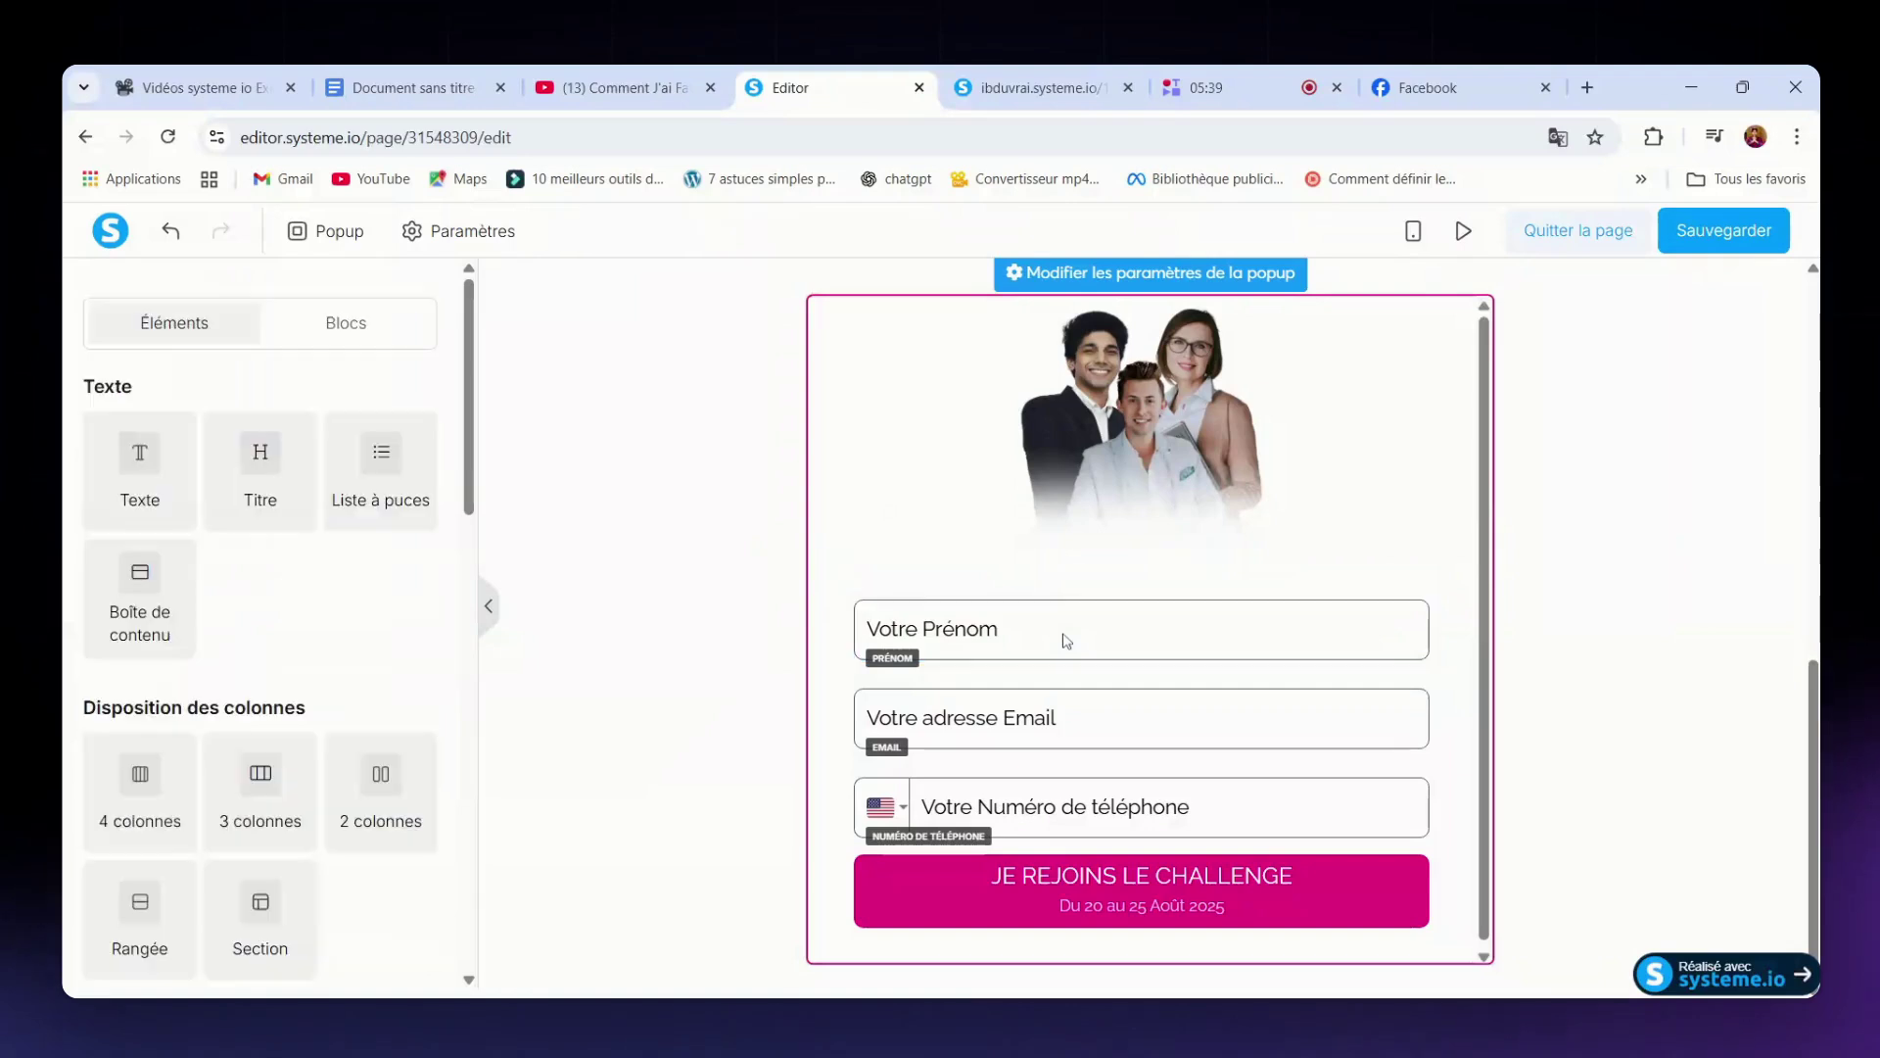
# - Add the solid address-card icon to the "Votre Prénom" field
pyautogui.click(1084, 641)
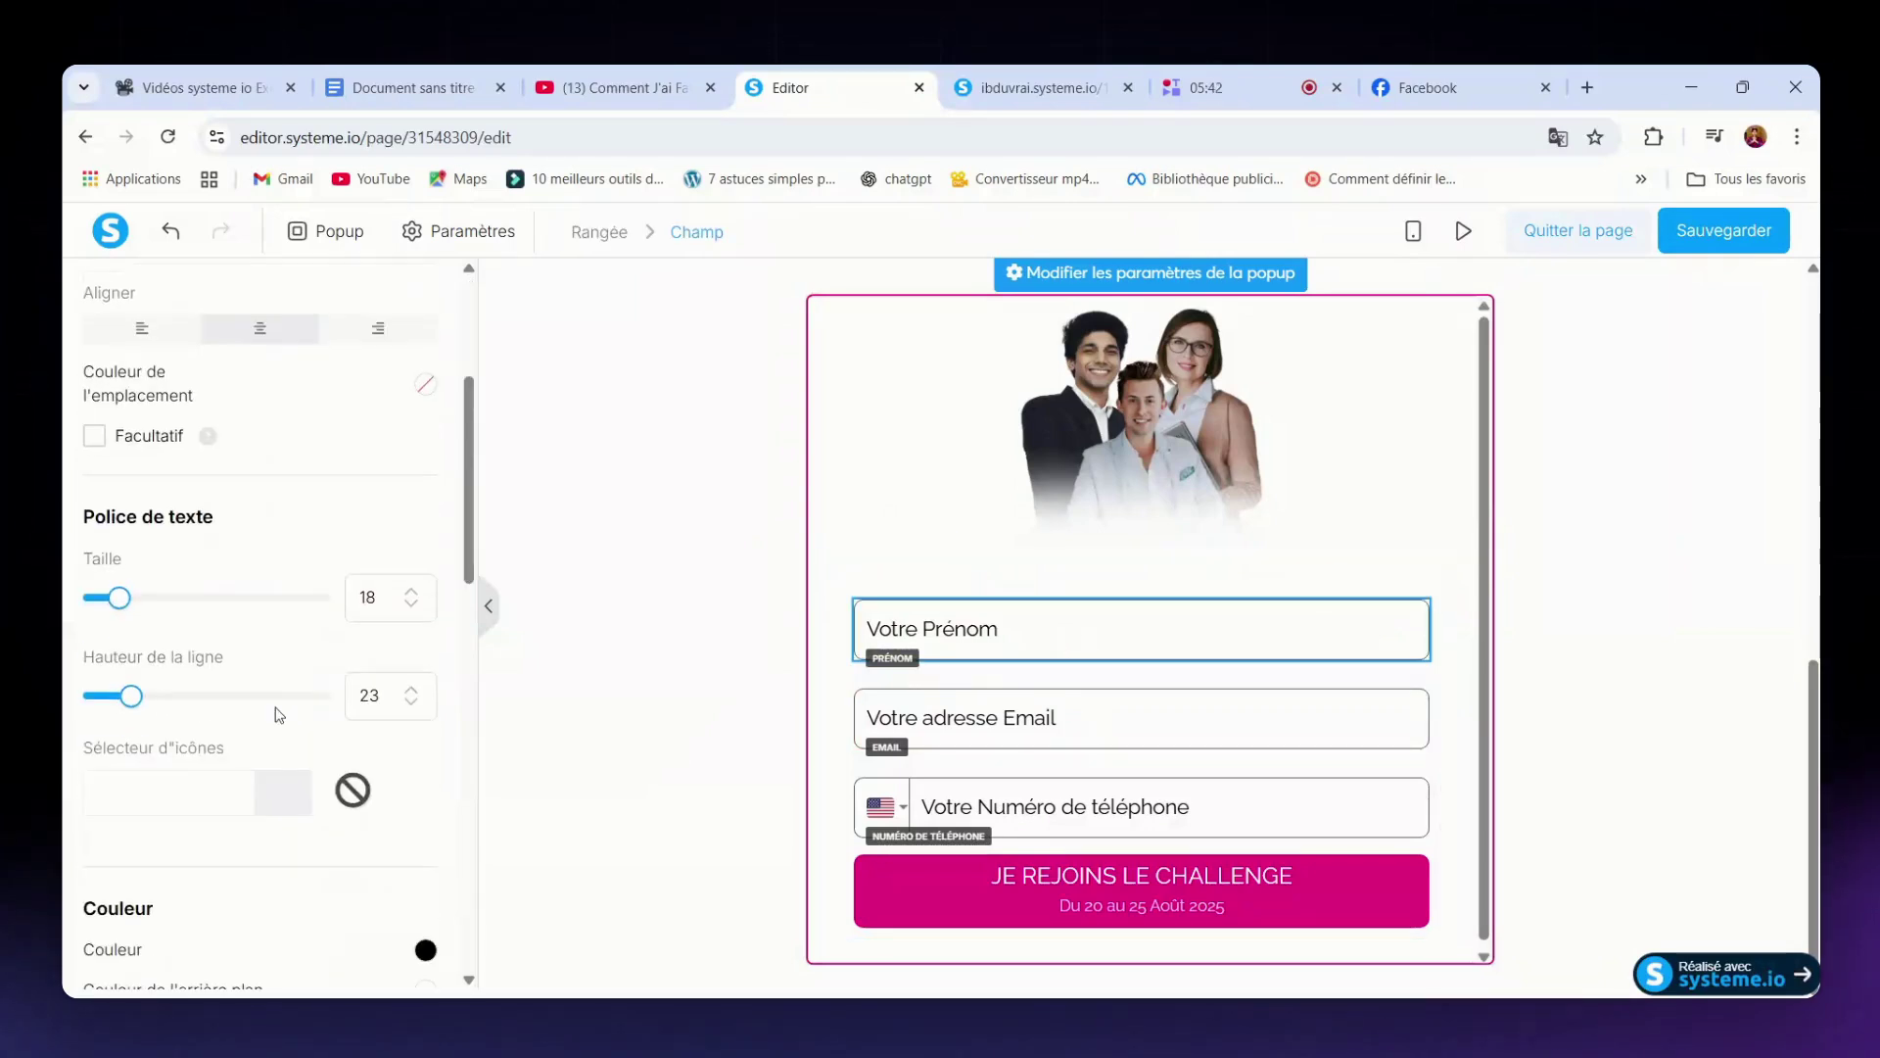
pyautogui.scroll(-2, 257, 676)
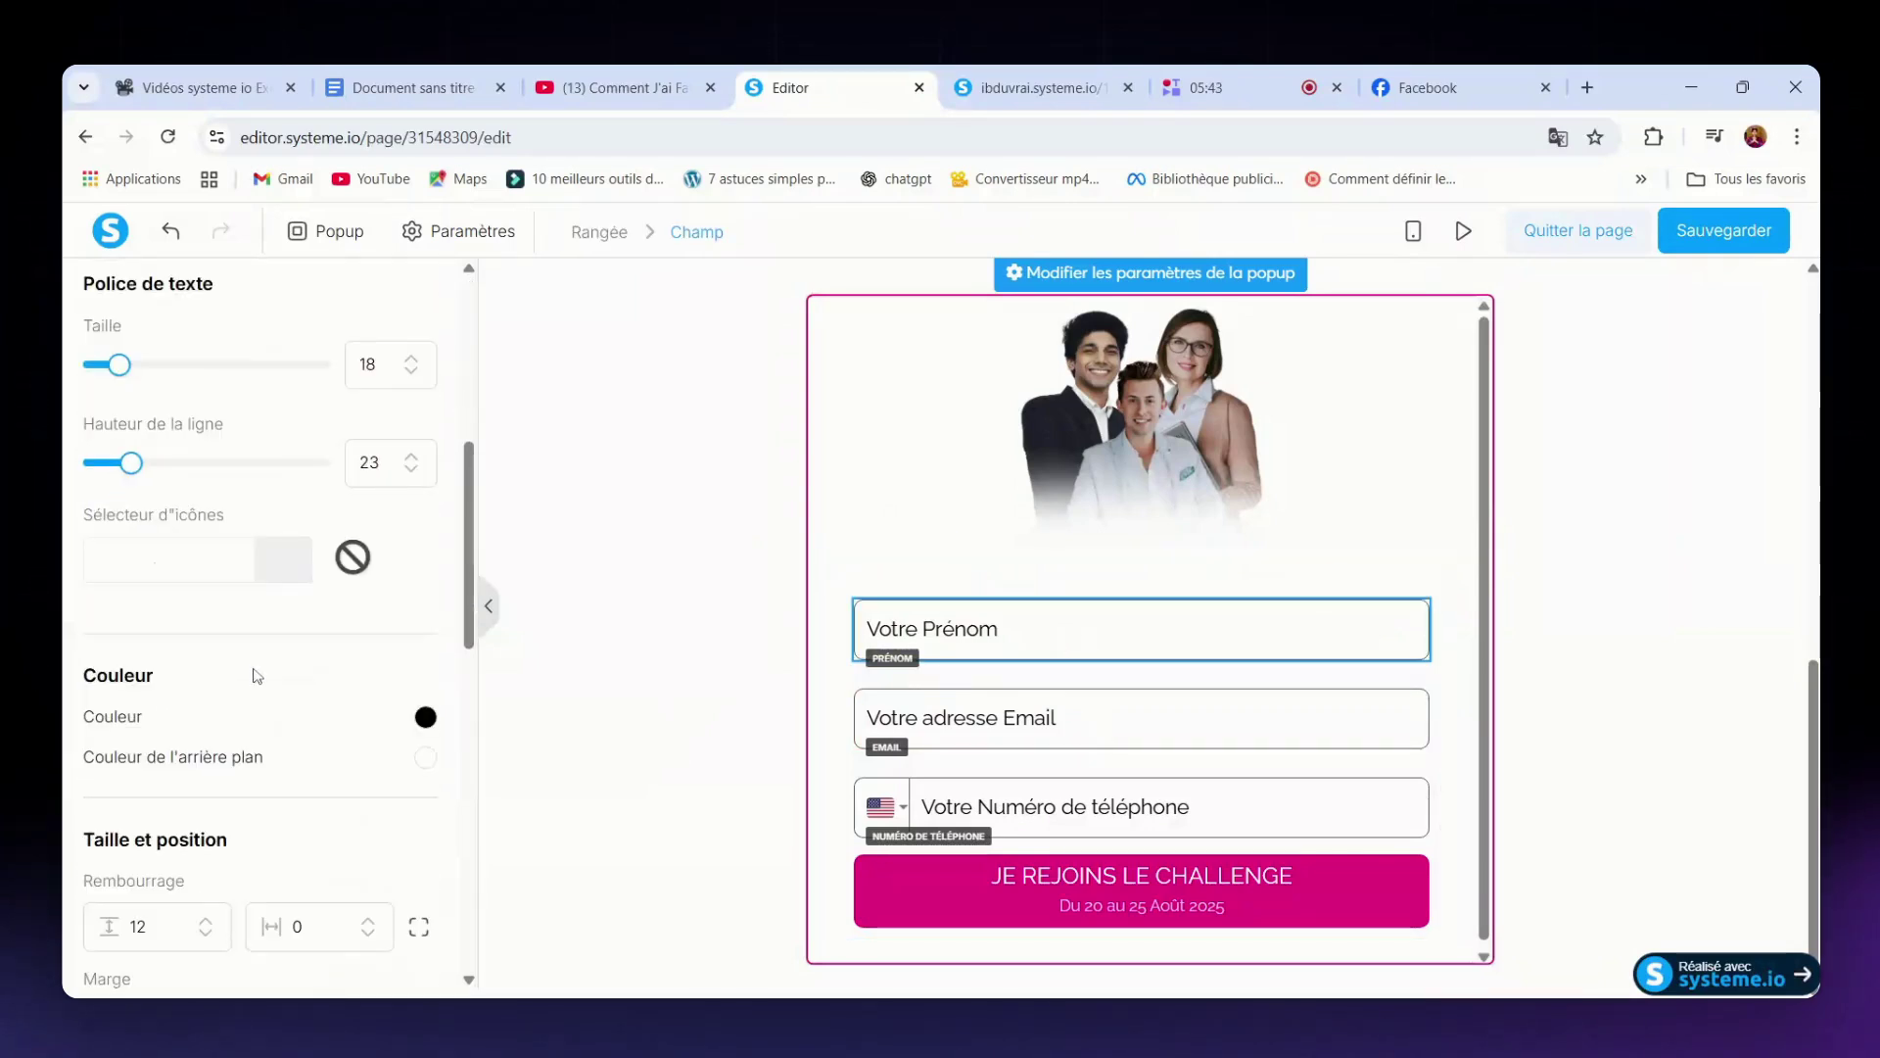
pyautogui.click(168, 576)
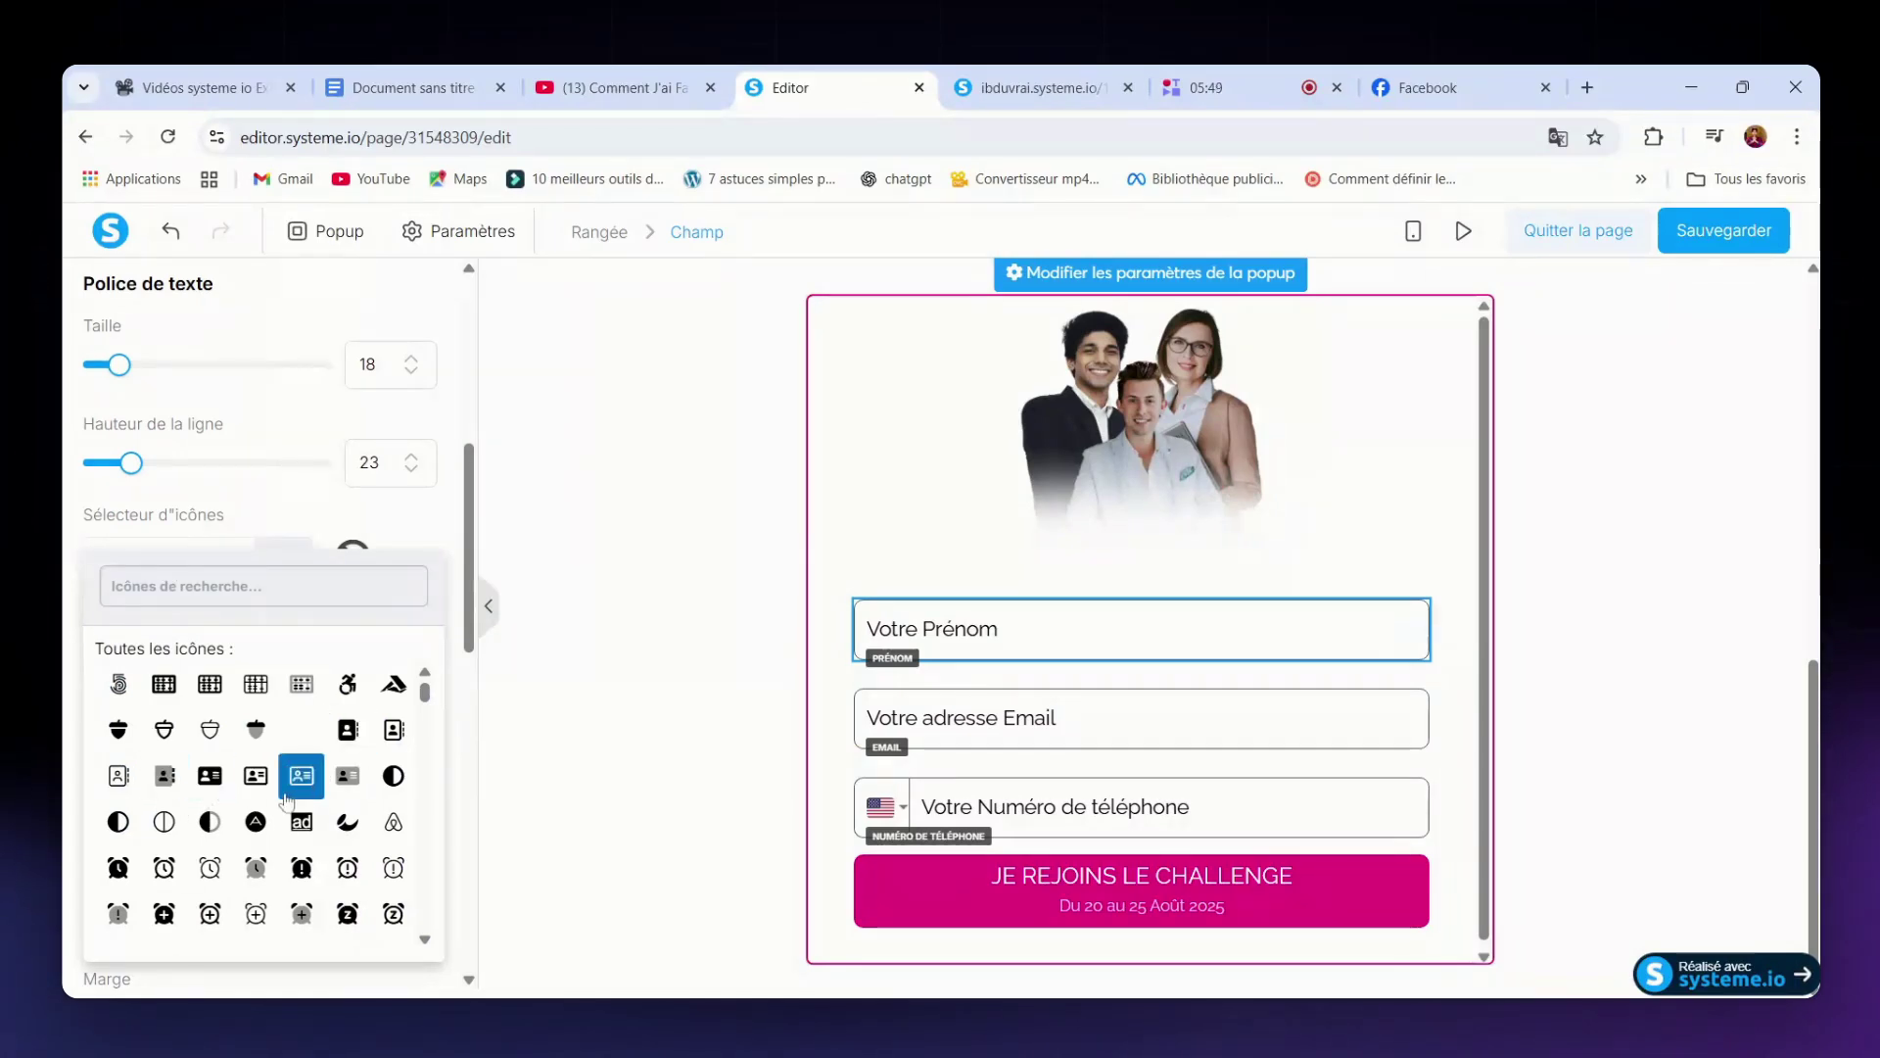
pyautogui.click(205, 789)
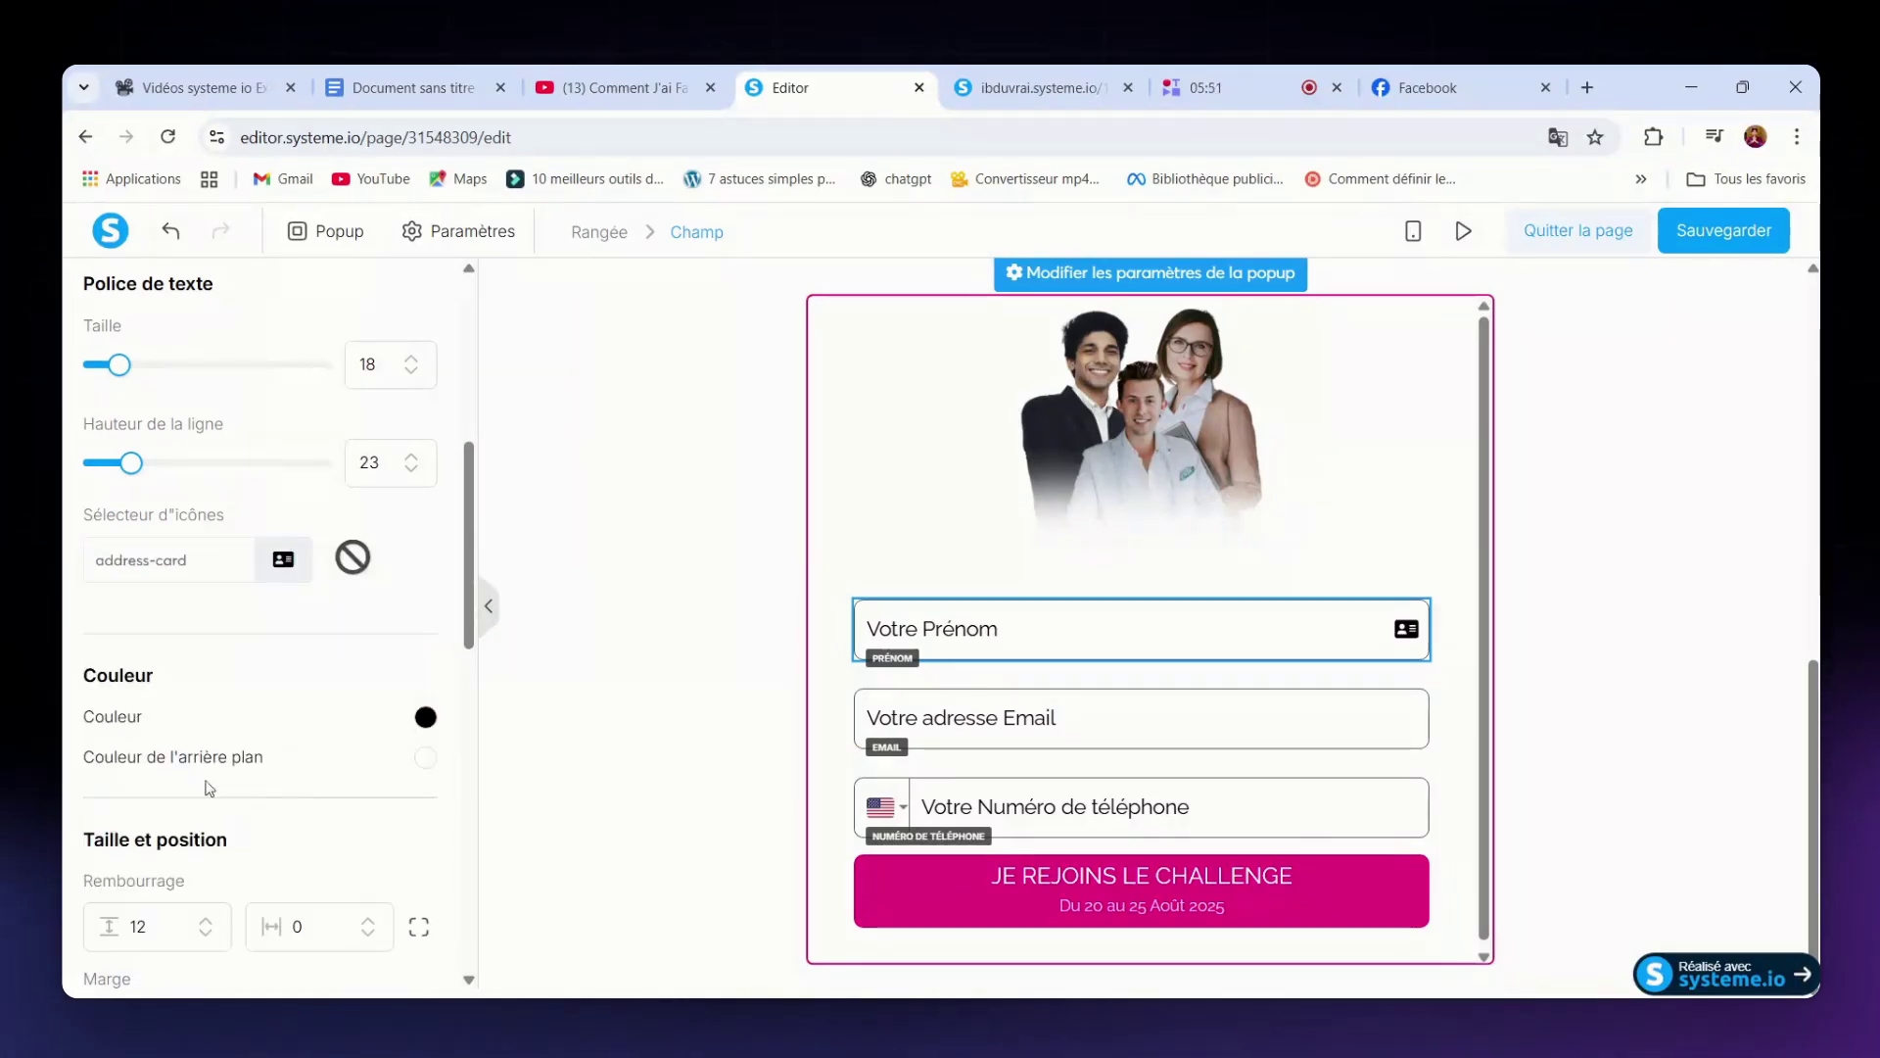
# - Search the icons for "mail" and add the mail-bulk icon to the "Votre adresse Email" field
pyautogui.click(1128, 733)
pyautogui.scroll(-6, 264, 627)
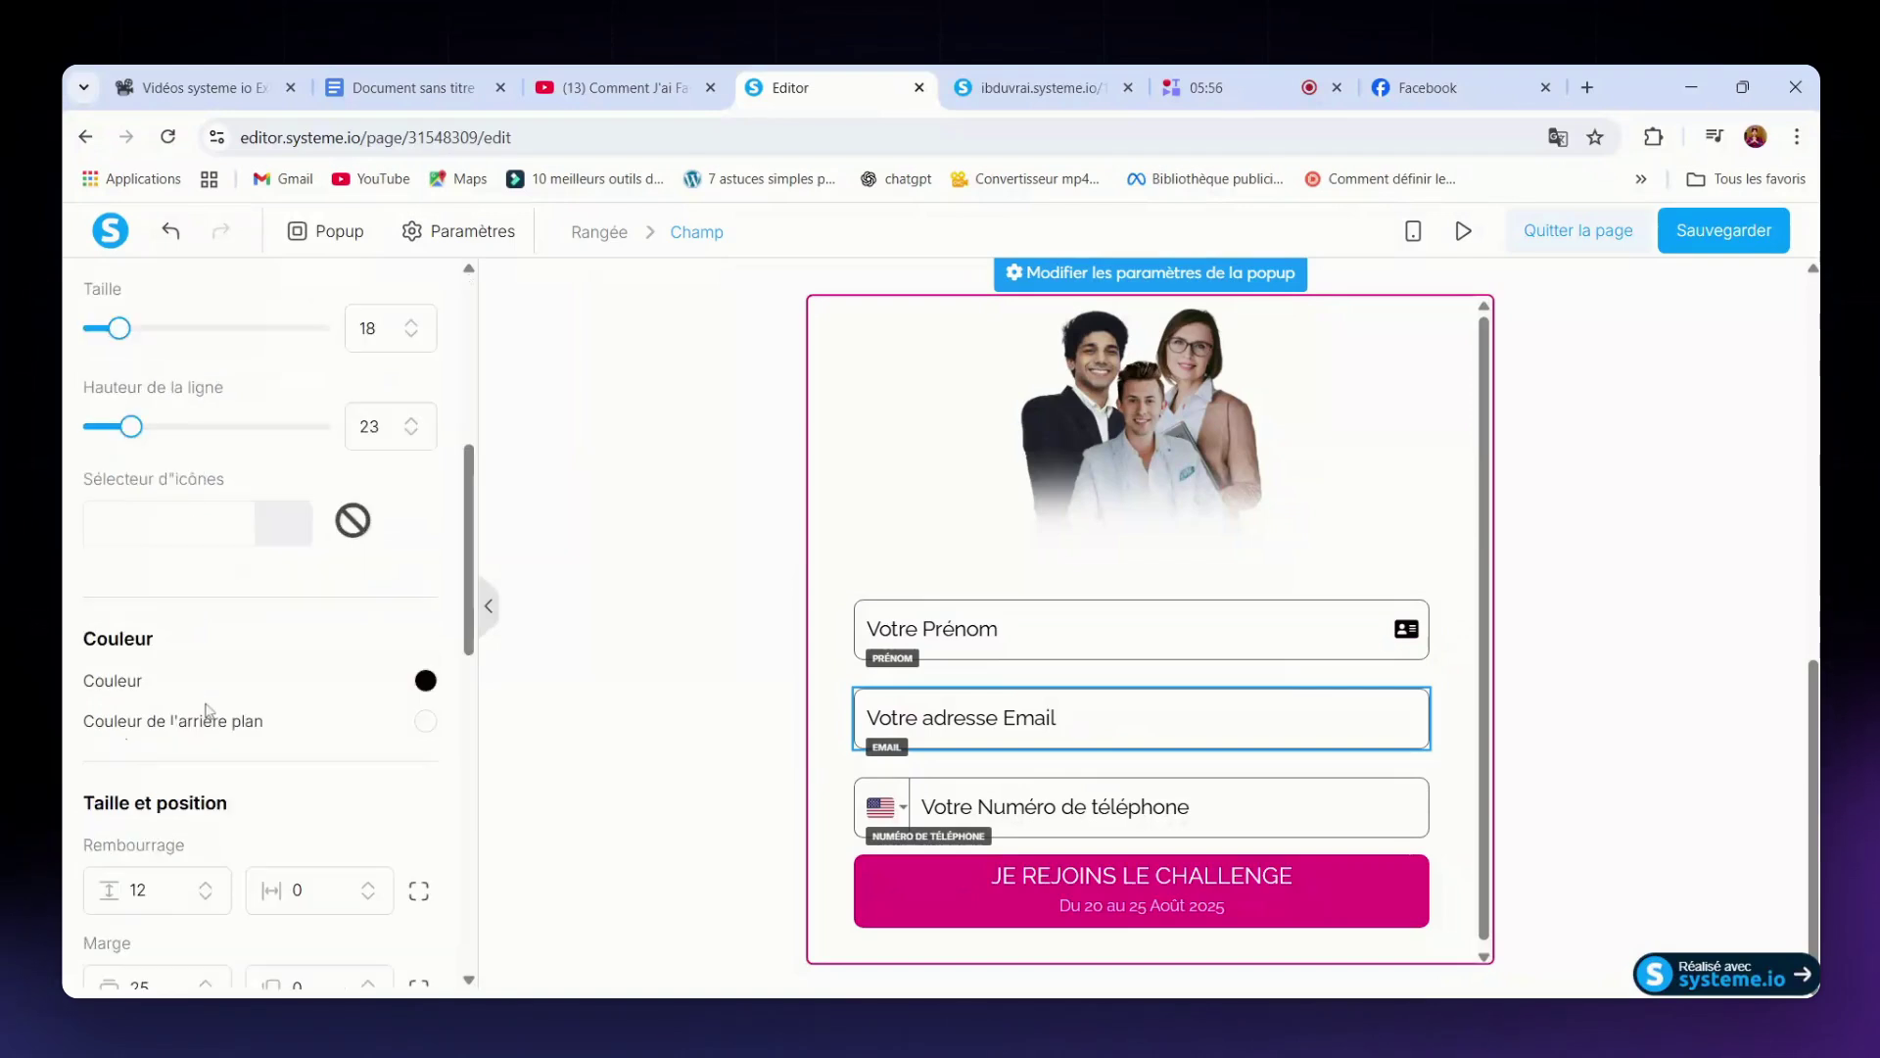
pyautogui.click(168, 517)
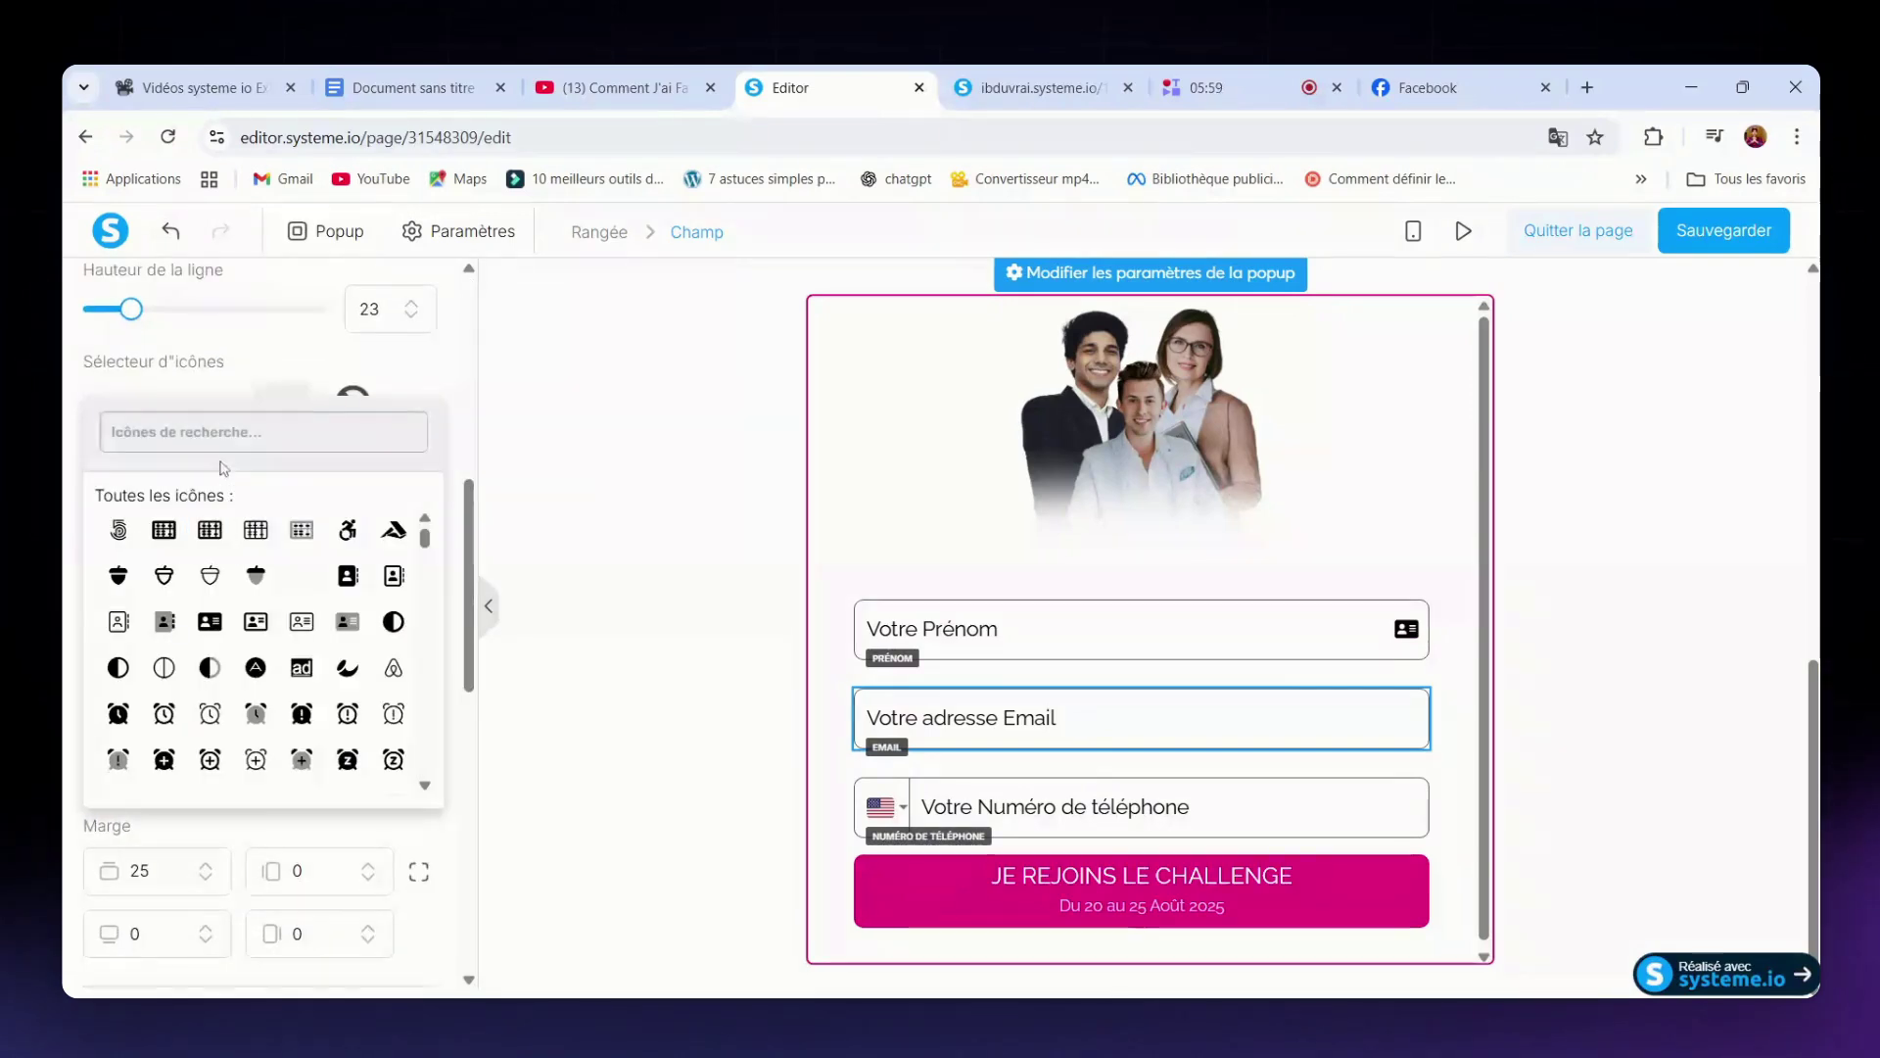
pyautogui.write('mail')
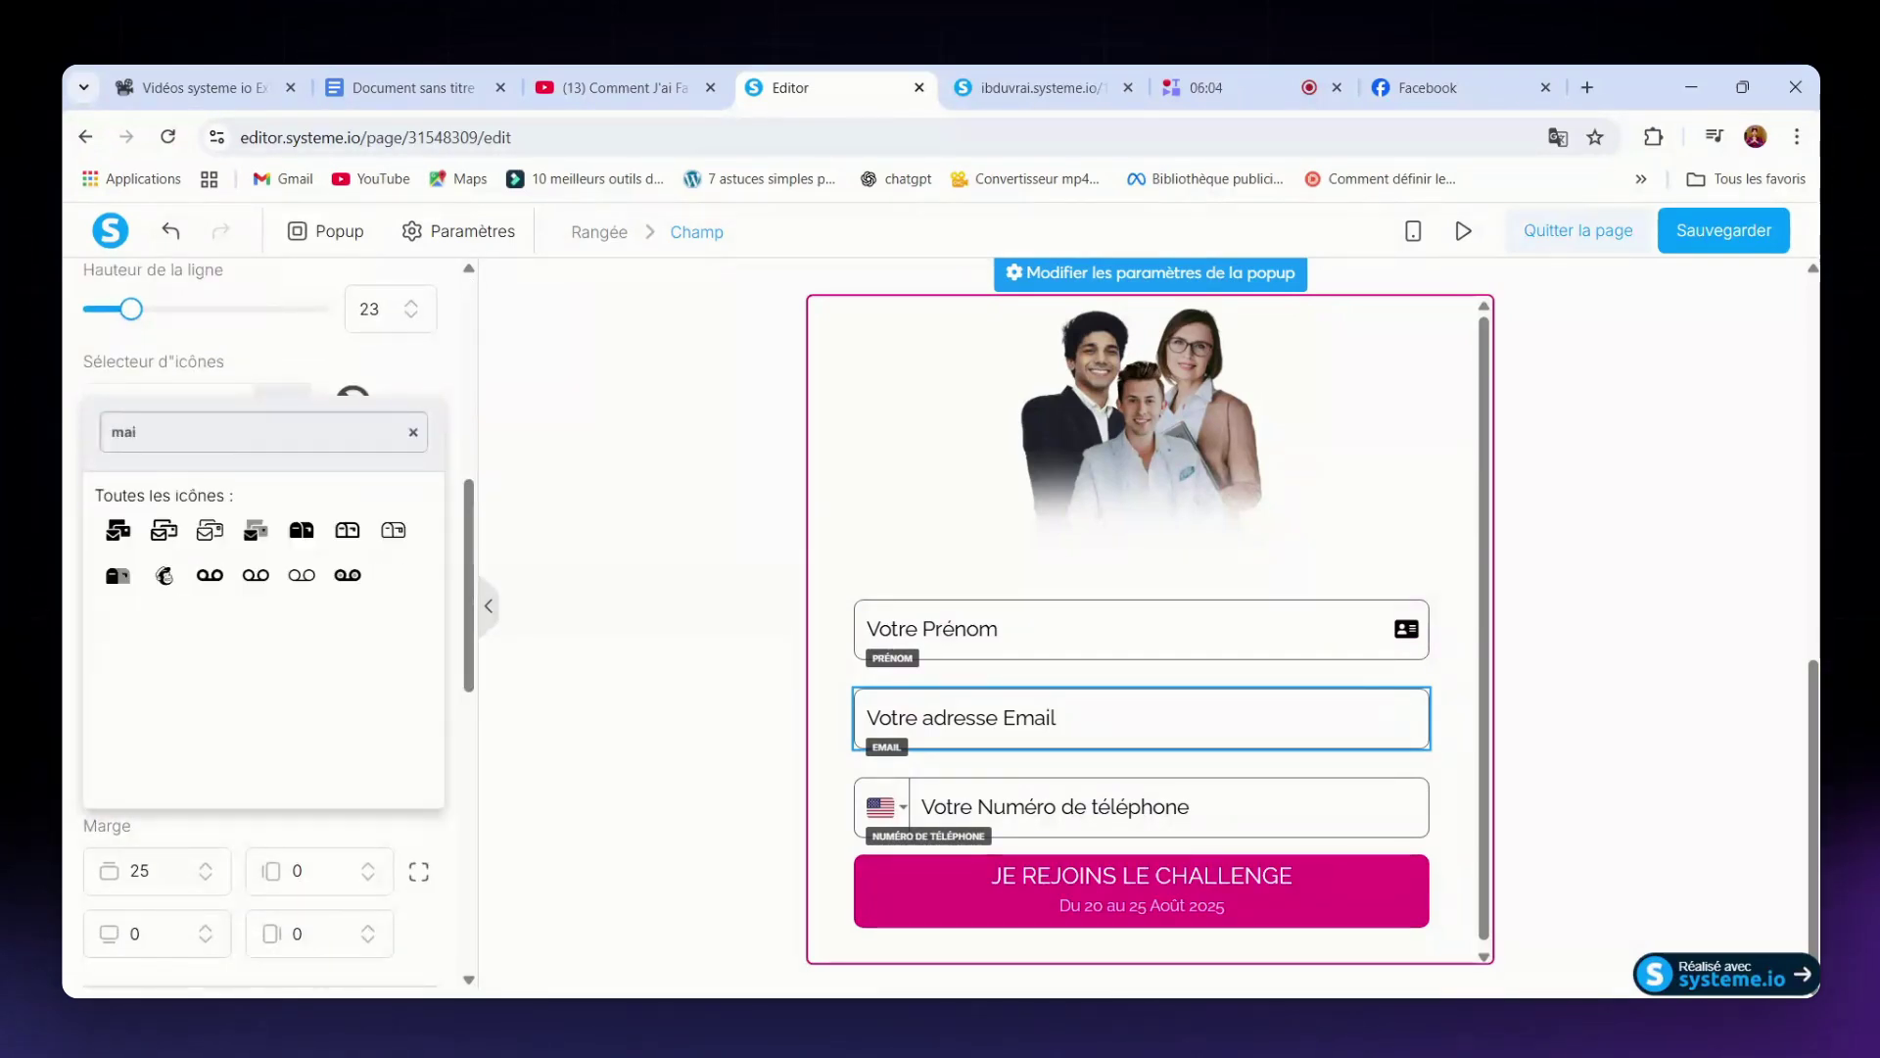
pyautogui.click(116, 530)
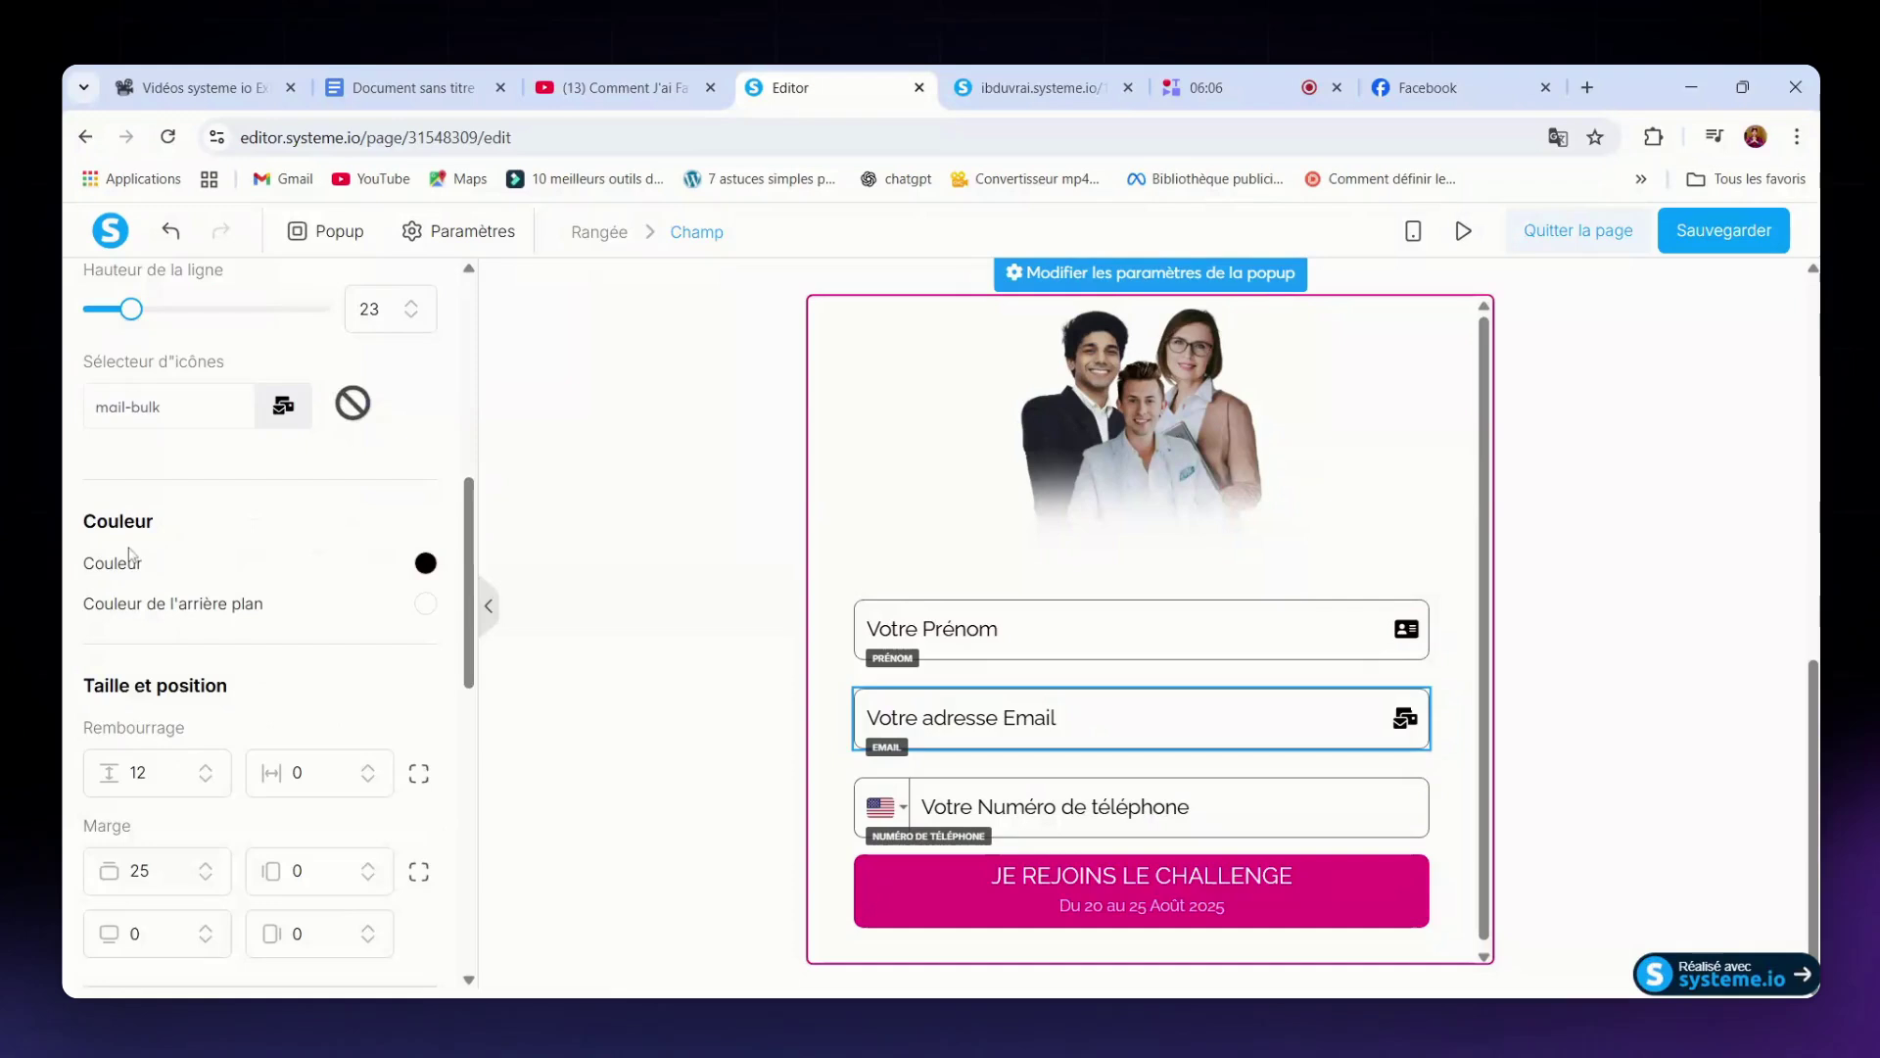
# - Search the icons for "phone", add the phone-plus icon to the "Votre Numéro de téléphone" field, and save the popup
pyautogui.click(1093, 813)
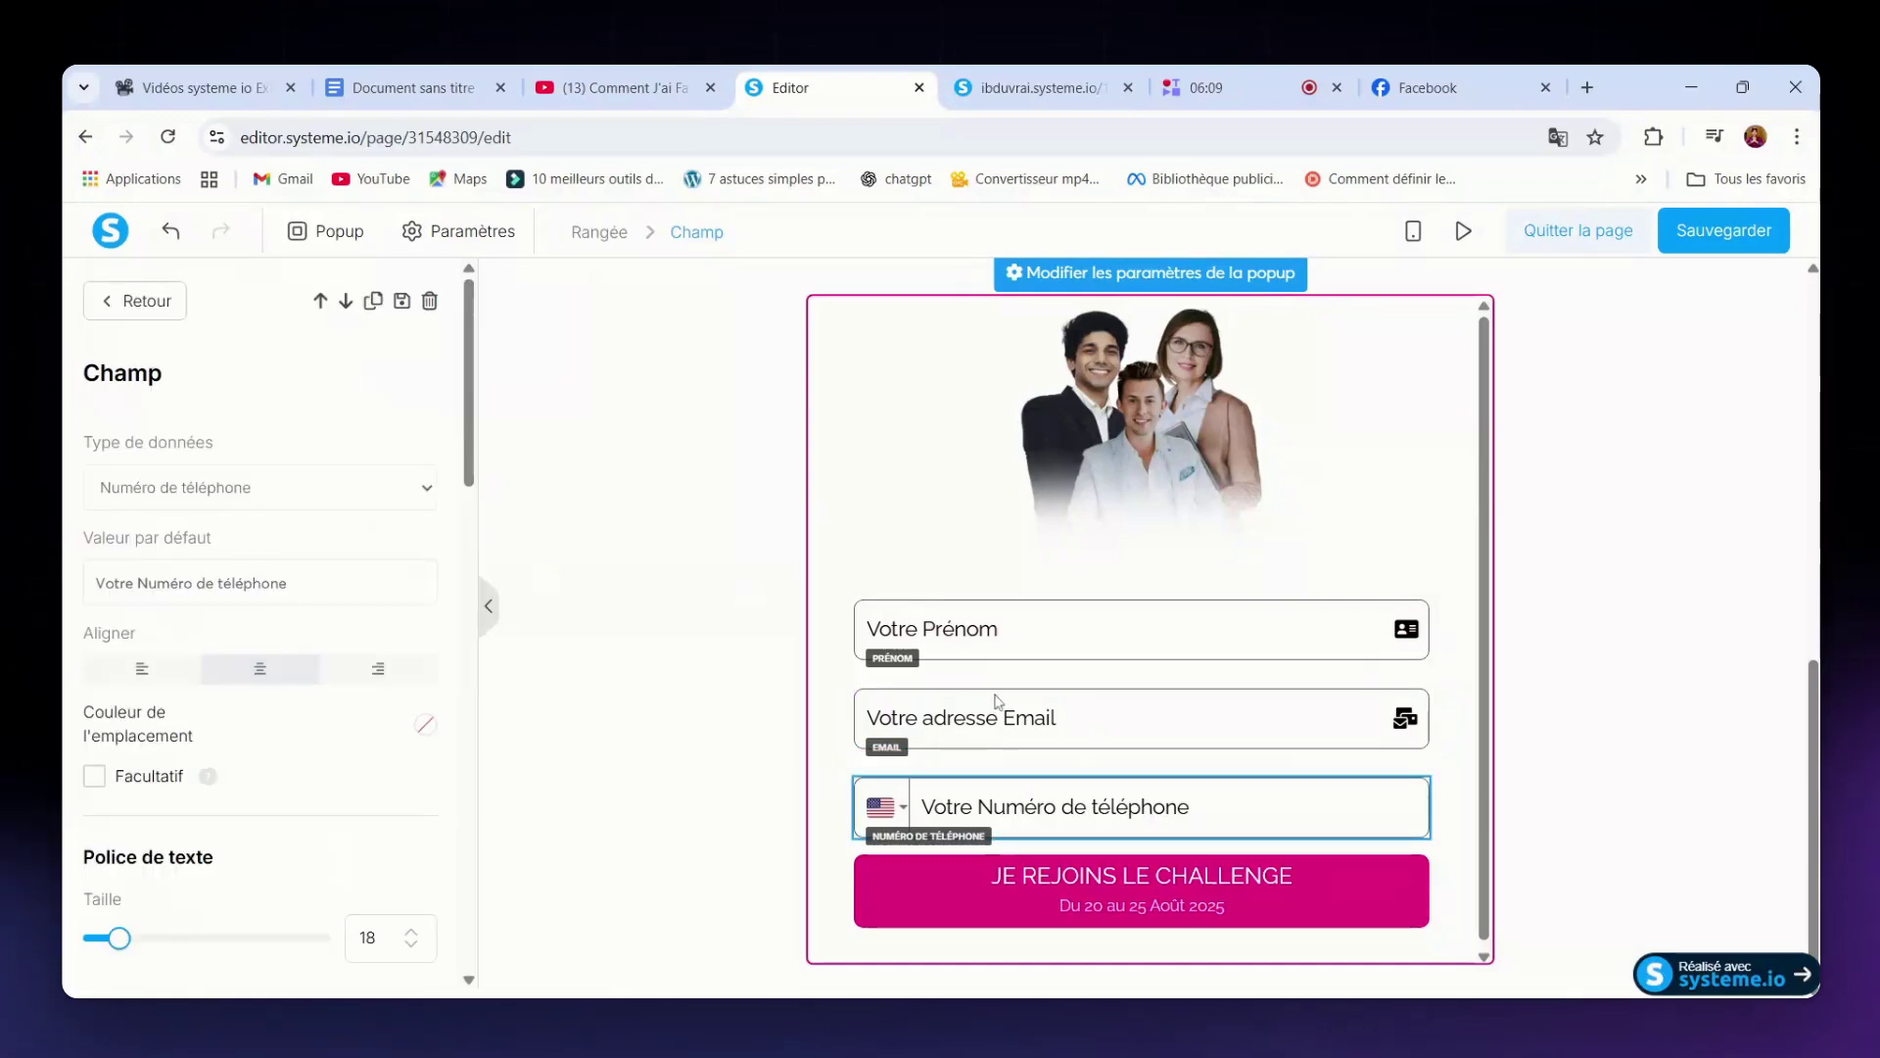
pyautogui.scroll(-6, 196, 566)
pyautogui.click(196, 566)
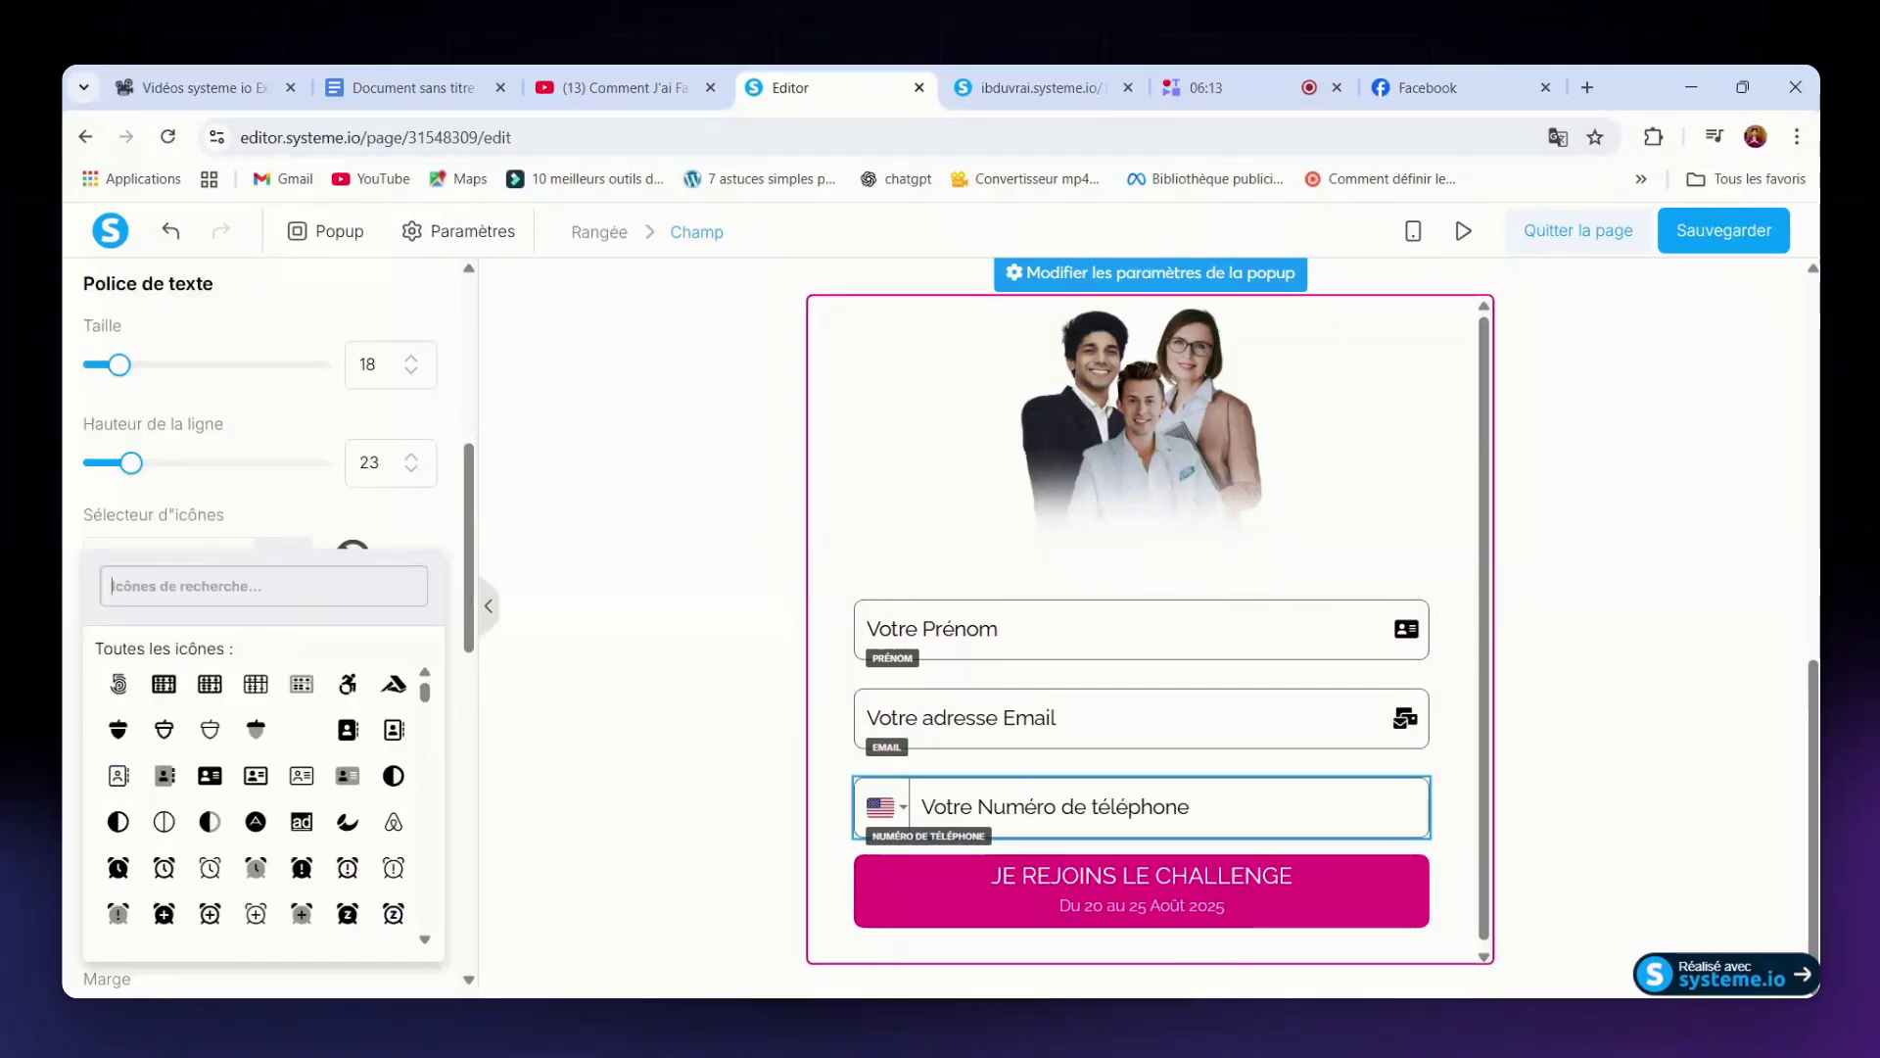
pyautogui.write('phne')
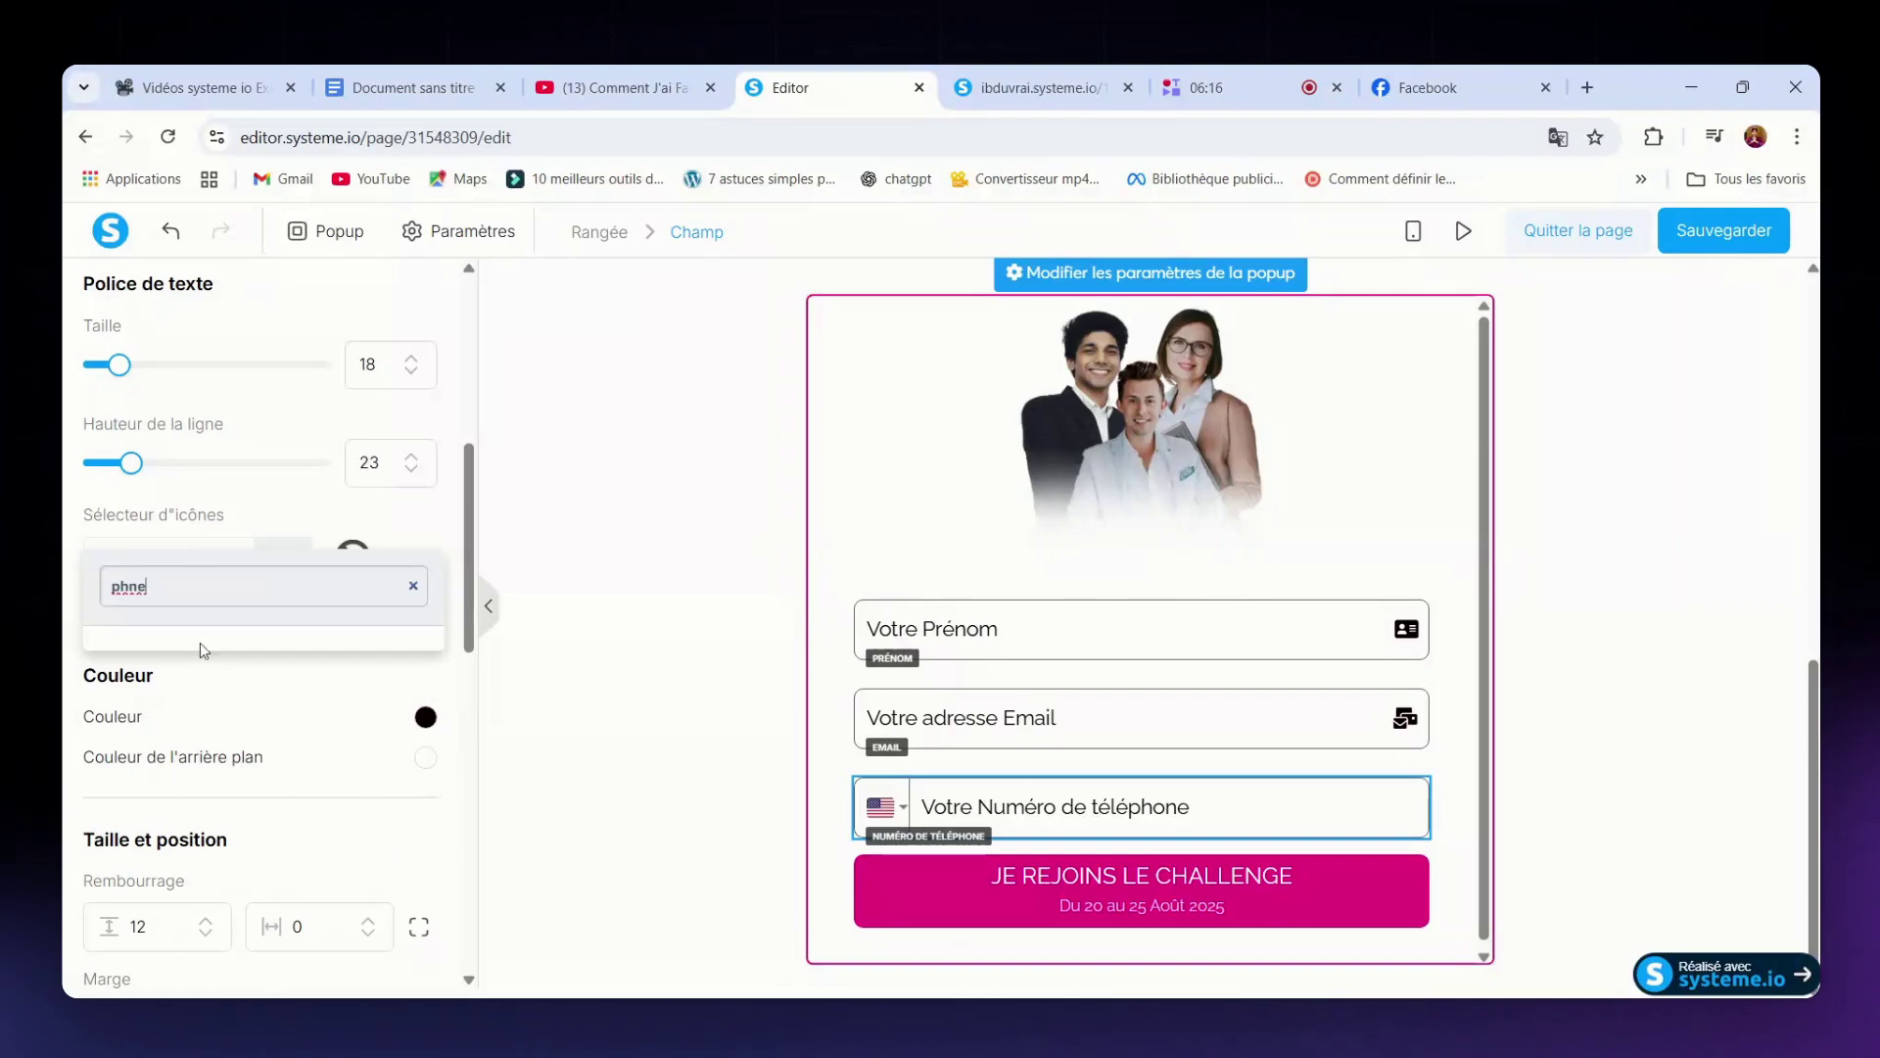
pyautogui.press('BackSpace')
pyautogui.press('BackSpace')
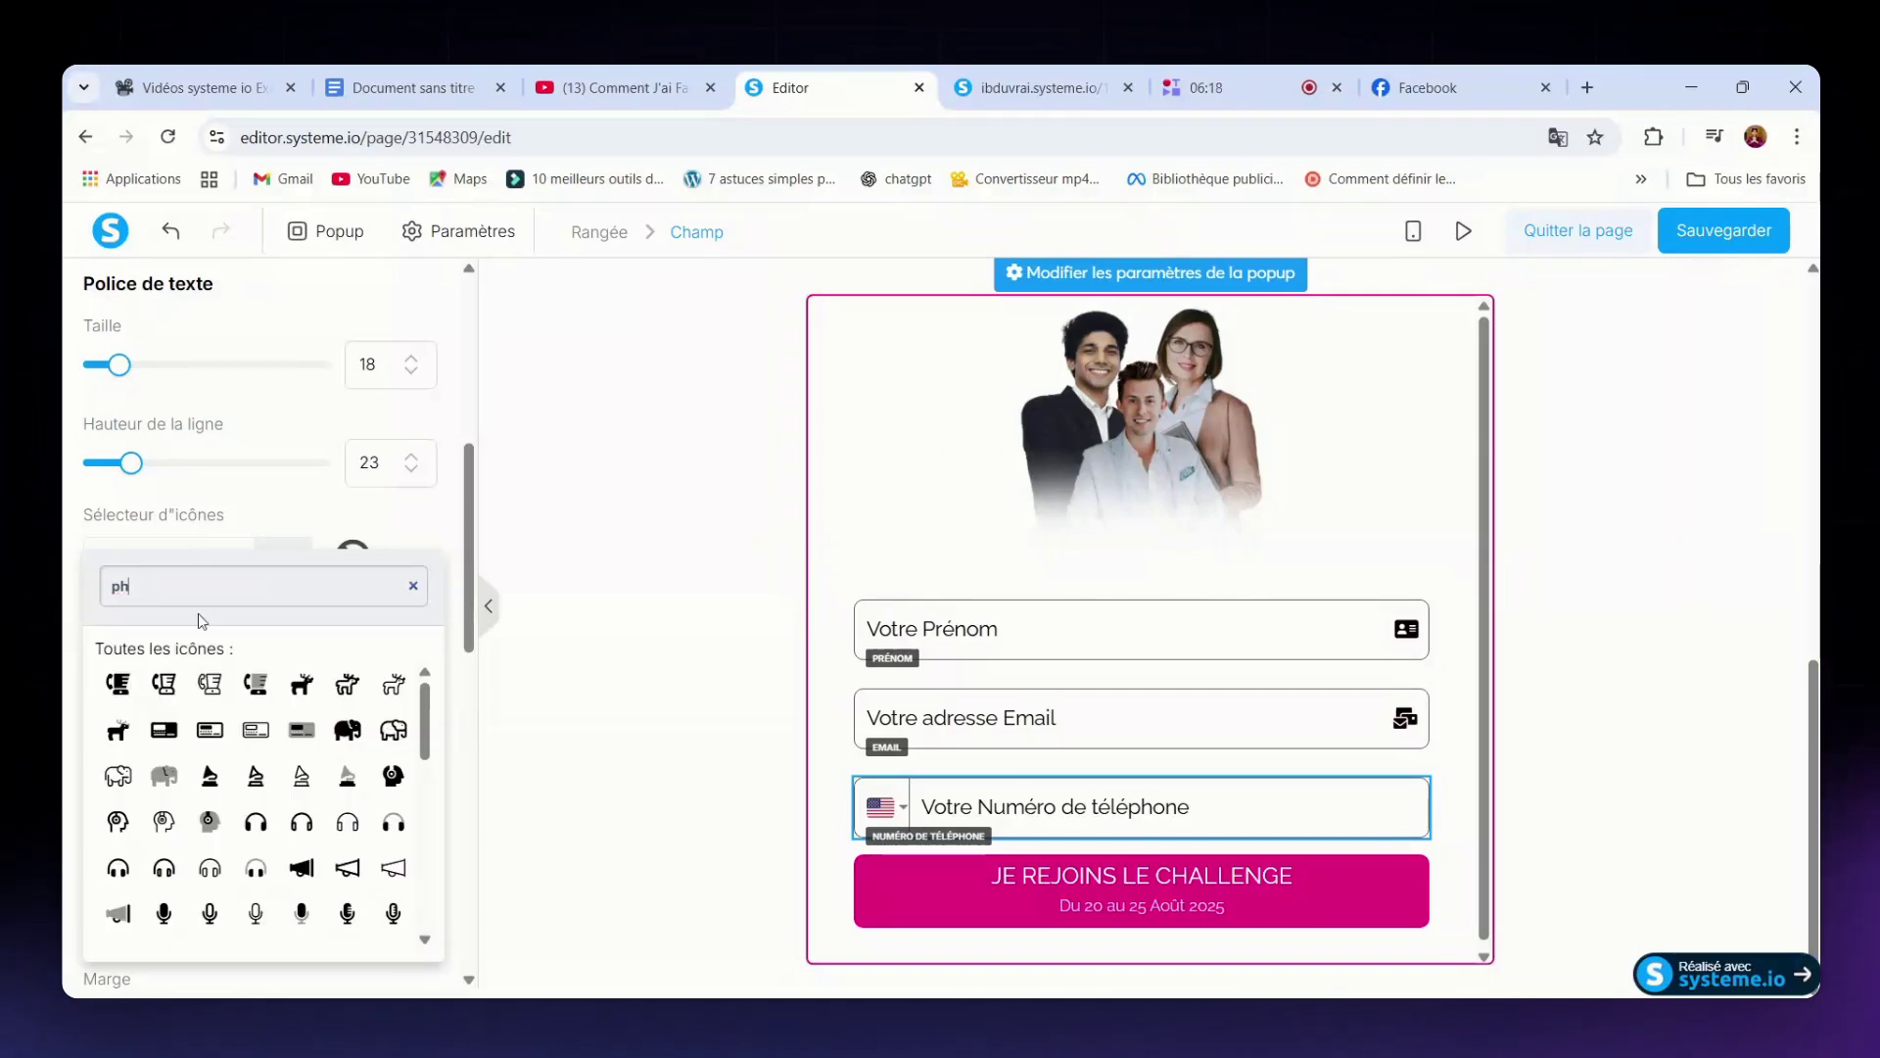
pyautogui.write('one')
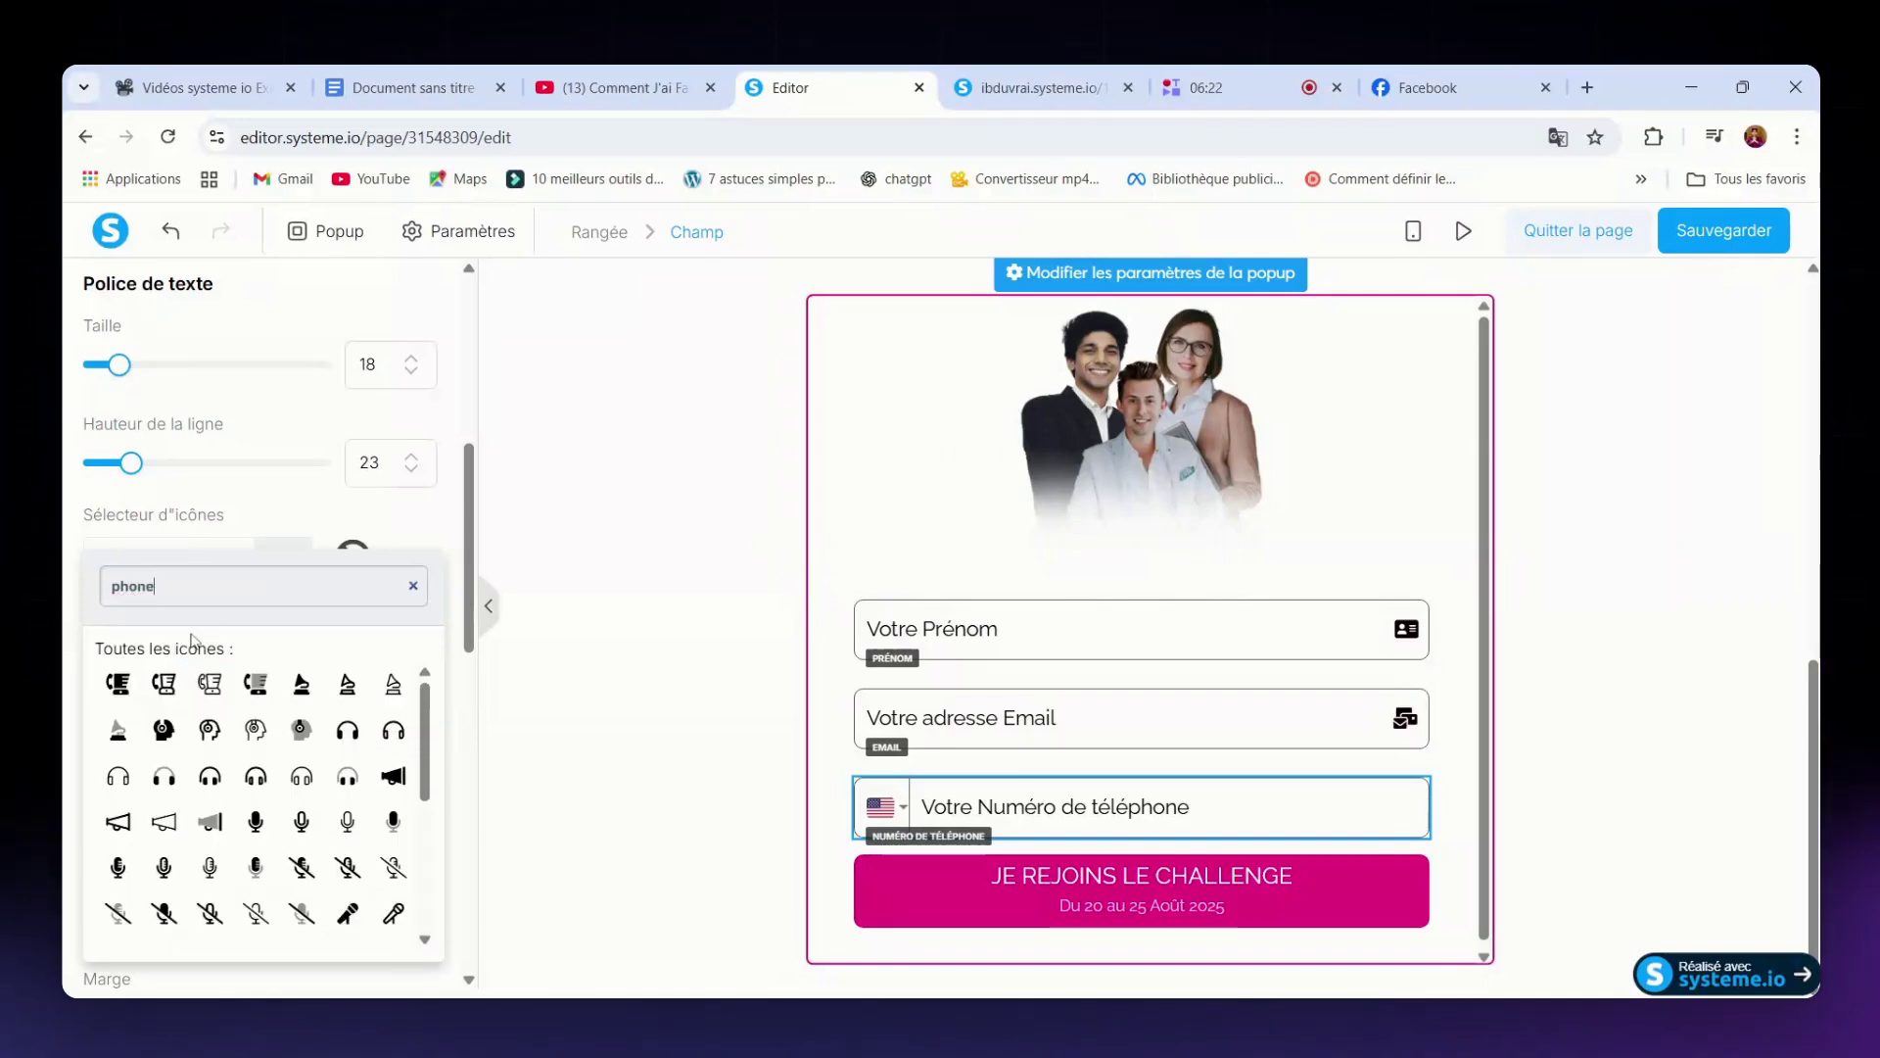
pyautogui.scroll(-3, 225, 755)
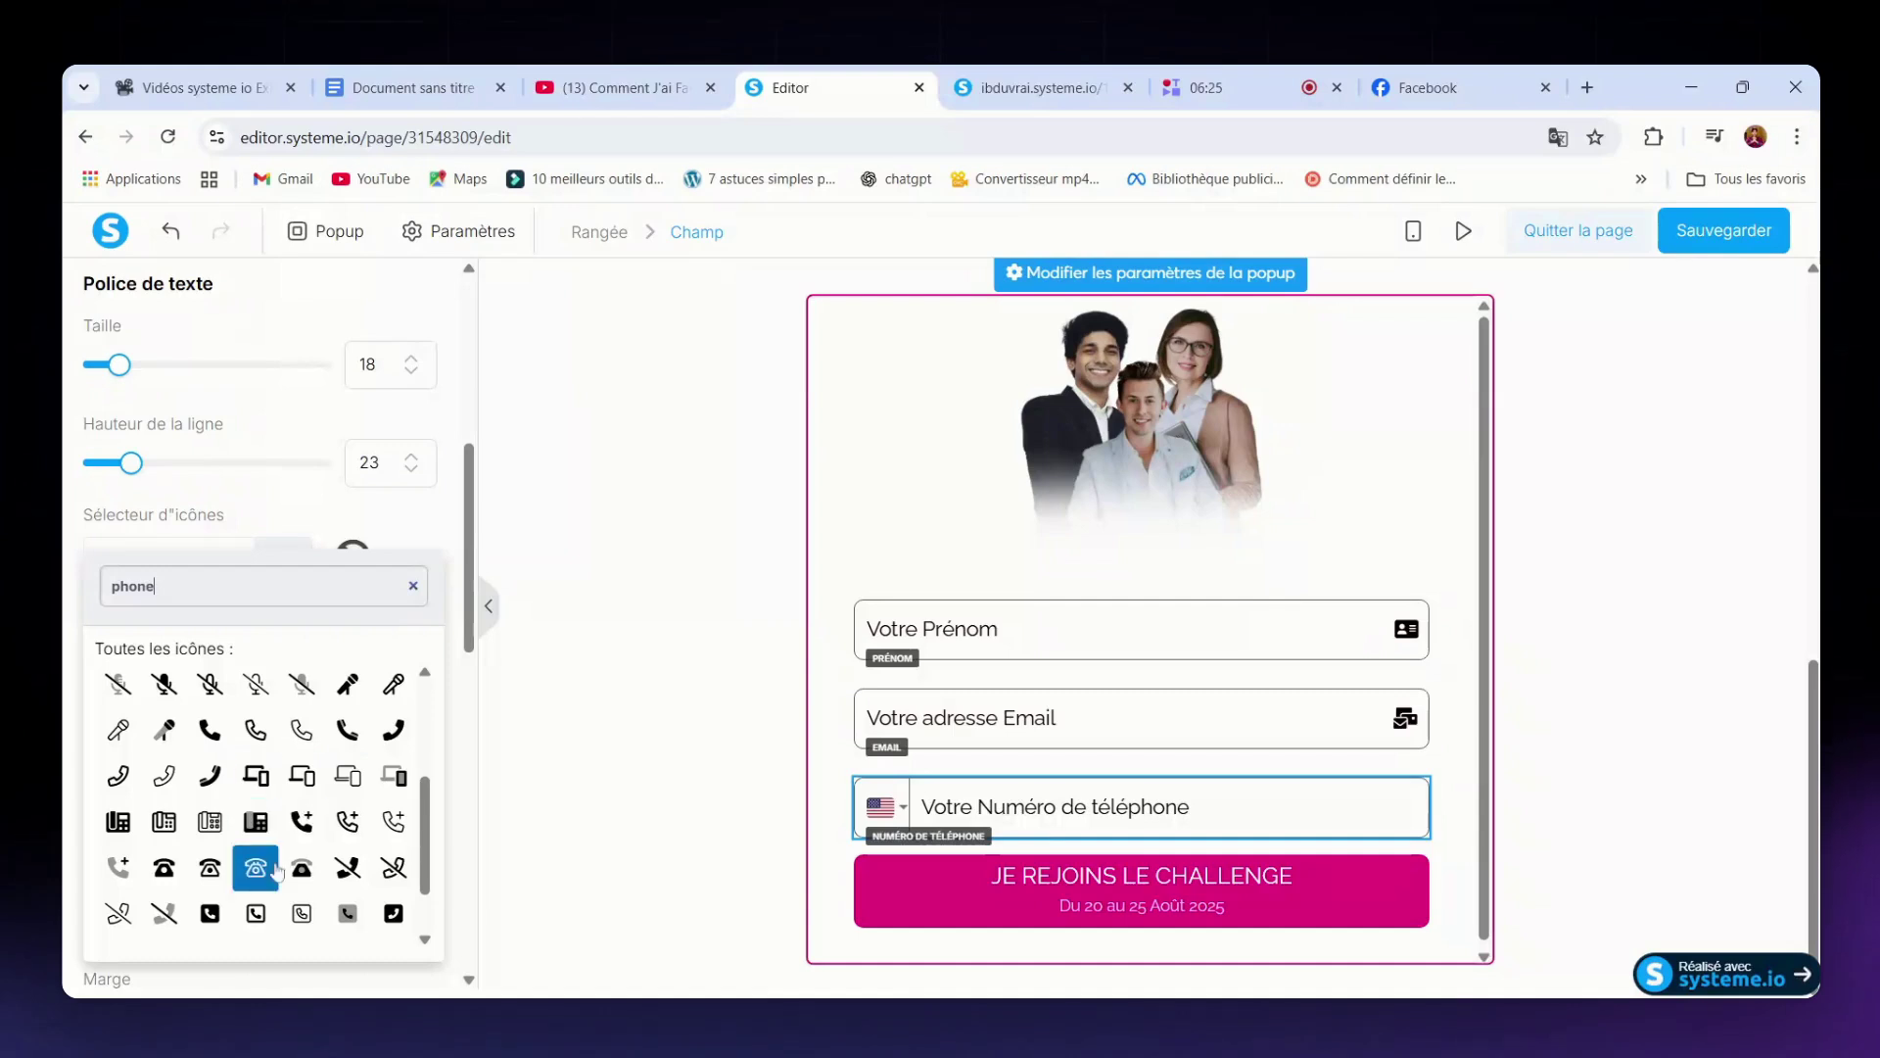
pyautogui.click(302, 823)
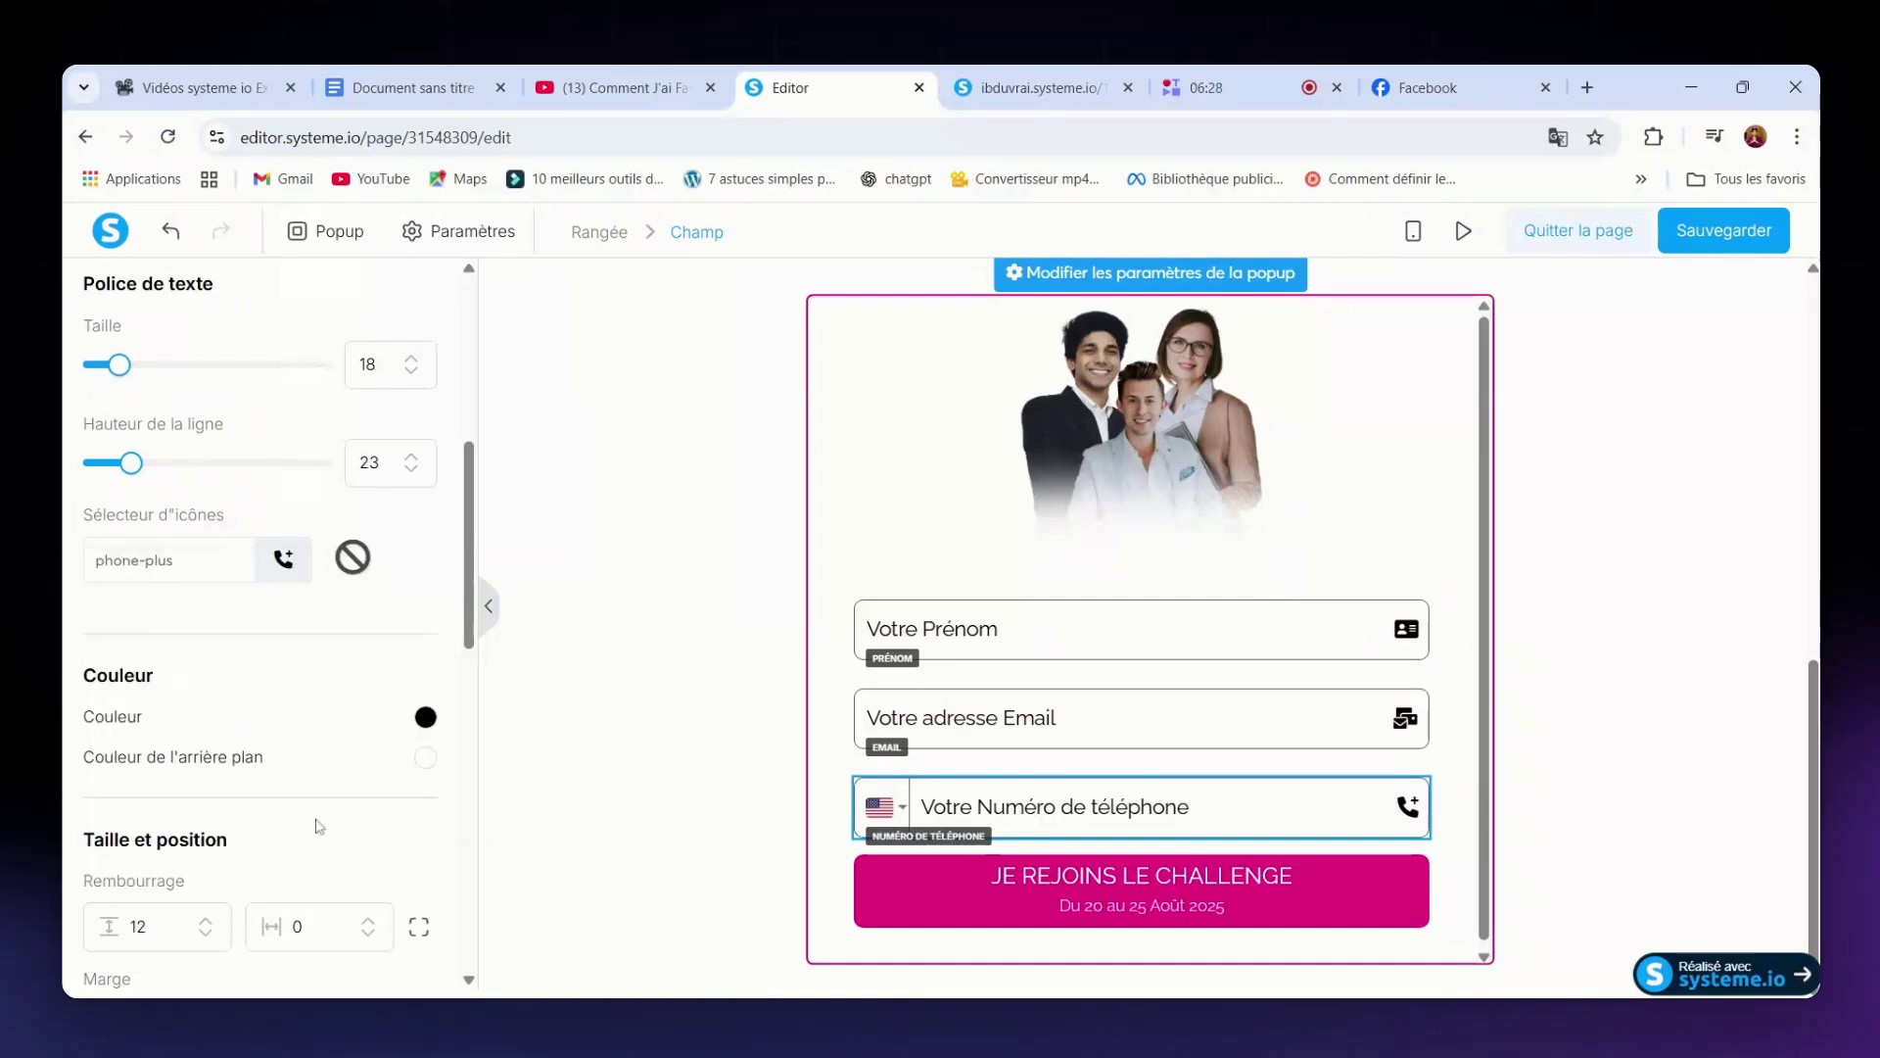
pyautogui.click(1738, 243)
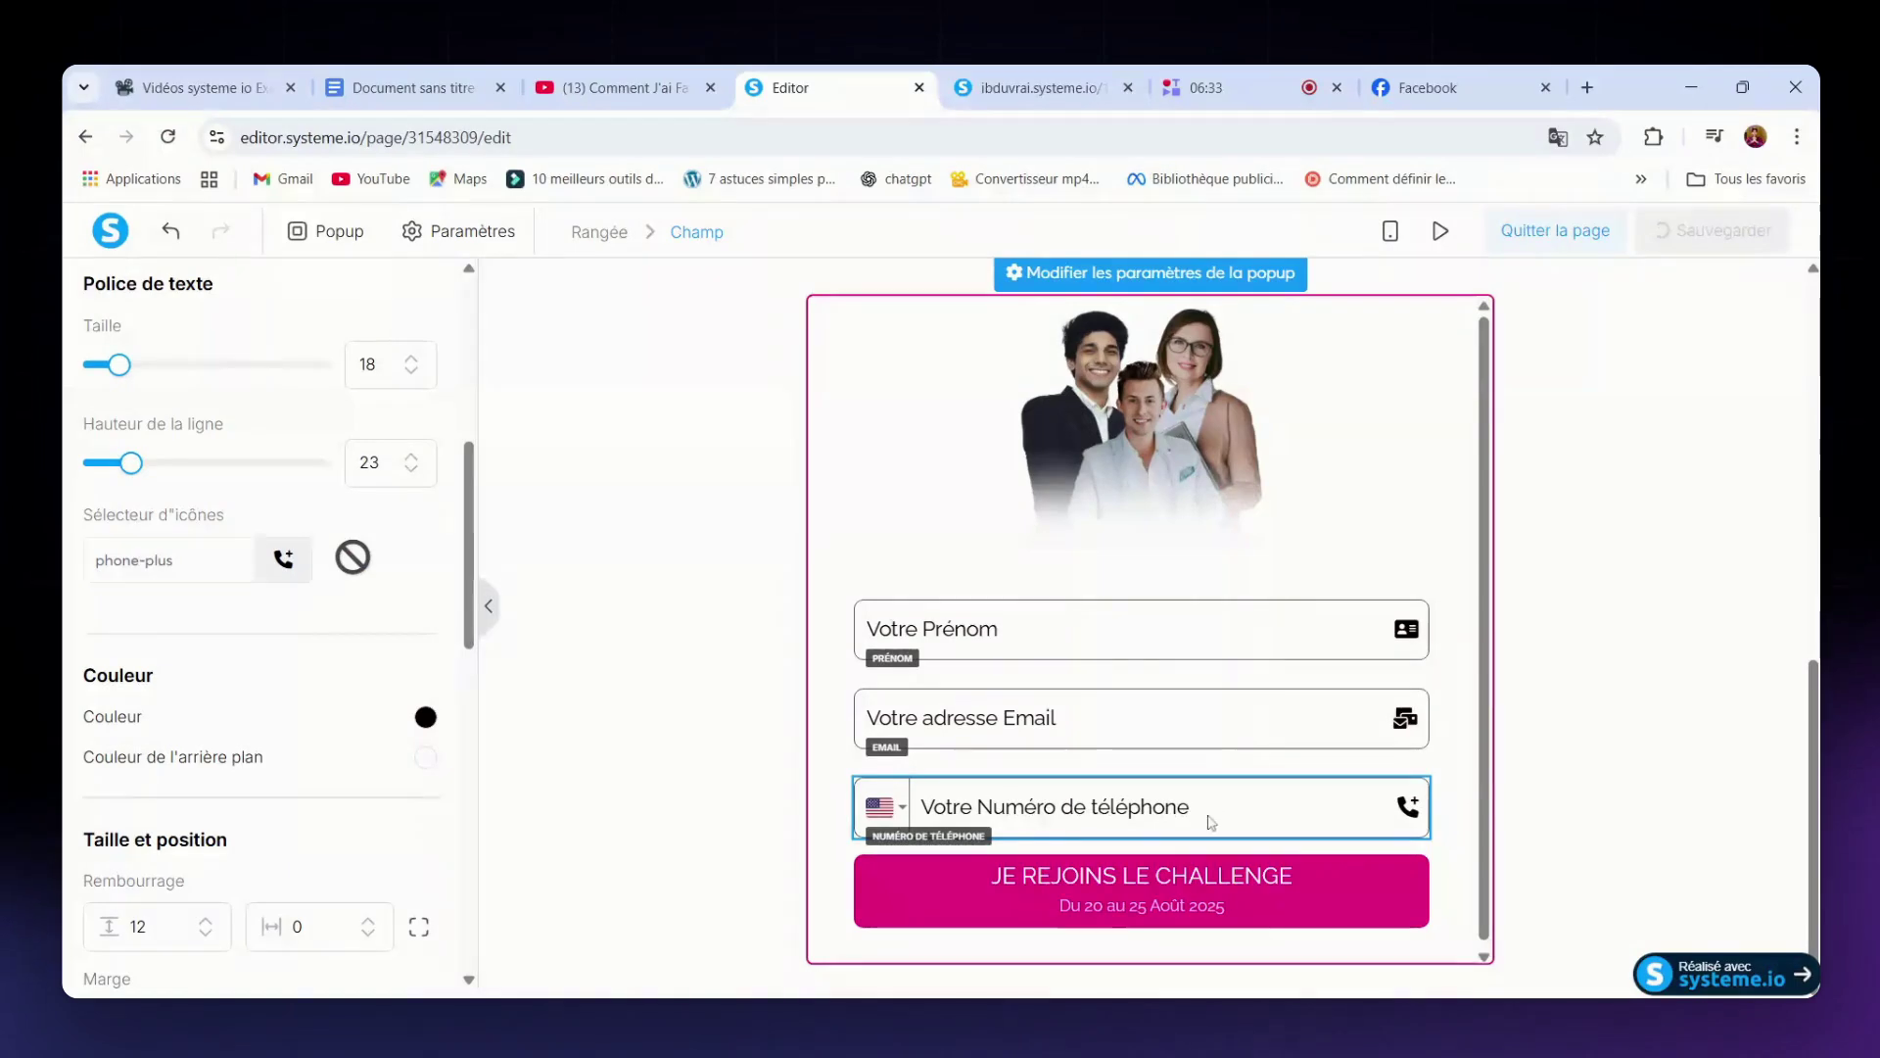
pyautogui.press('Escape')
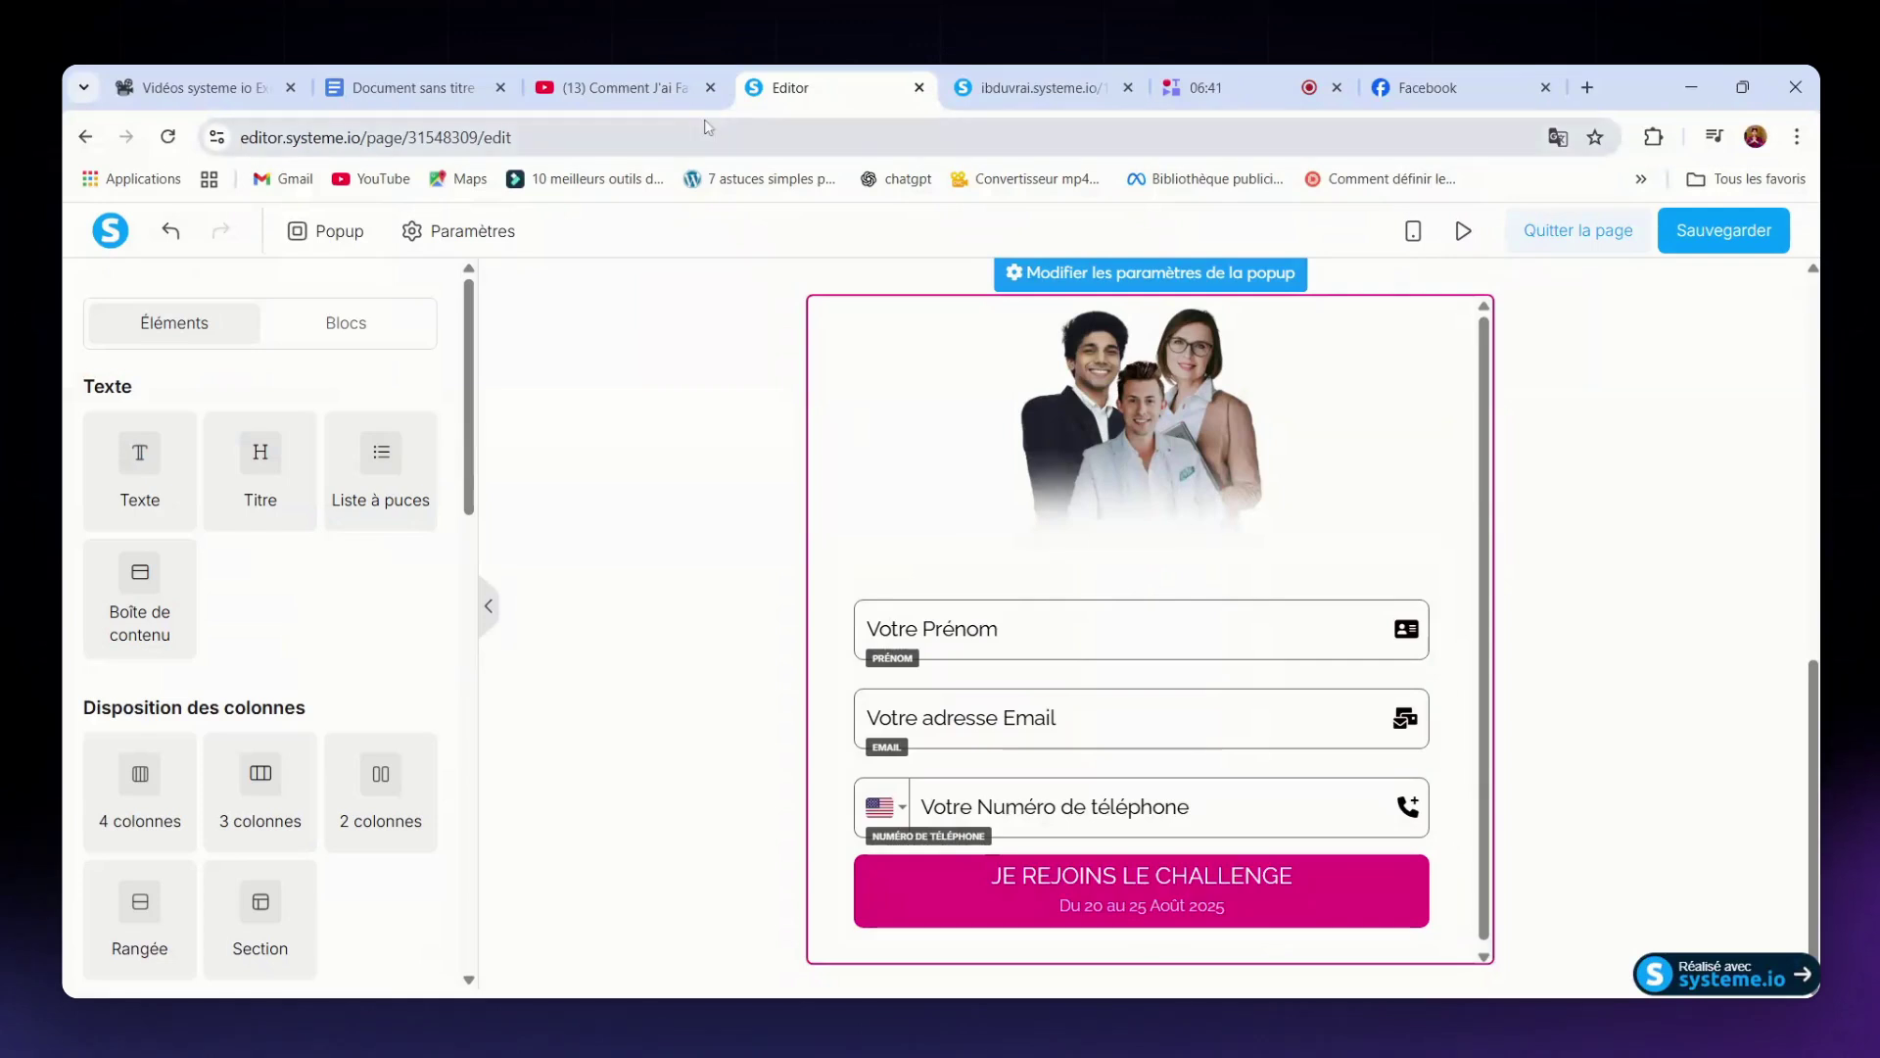
# - Add a Code HTML element to the popup directly below the "JE REJOINS LE CHALLENGE" button
pyautogui.scroll(-15, 391, 862)
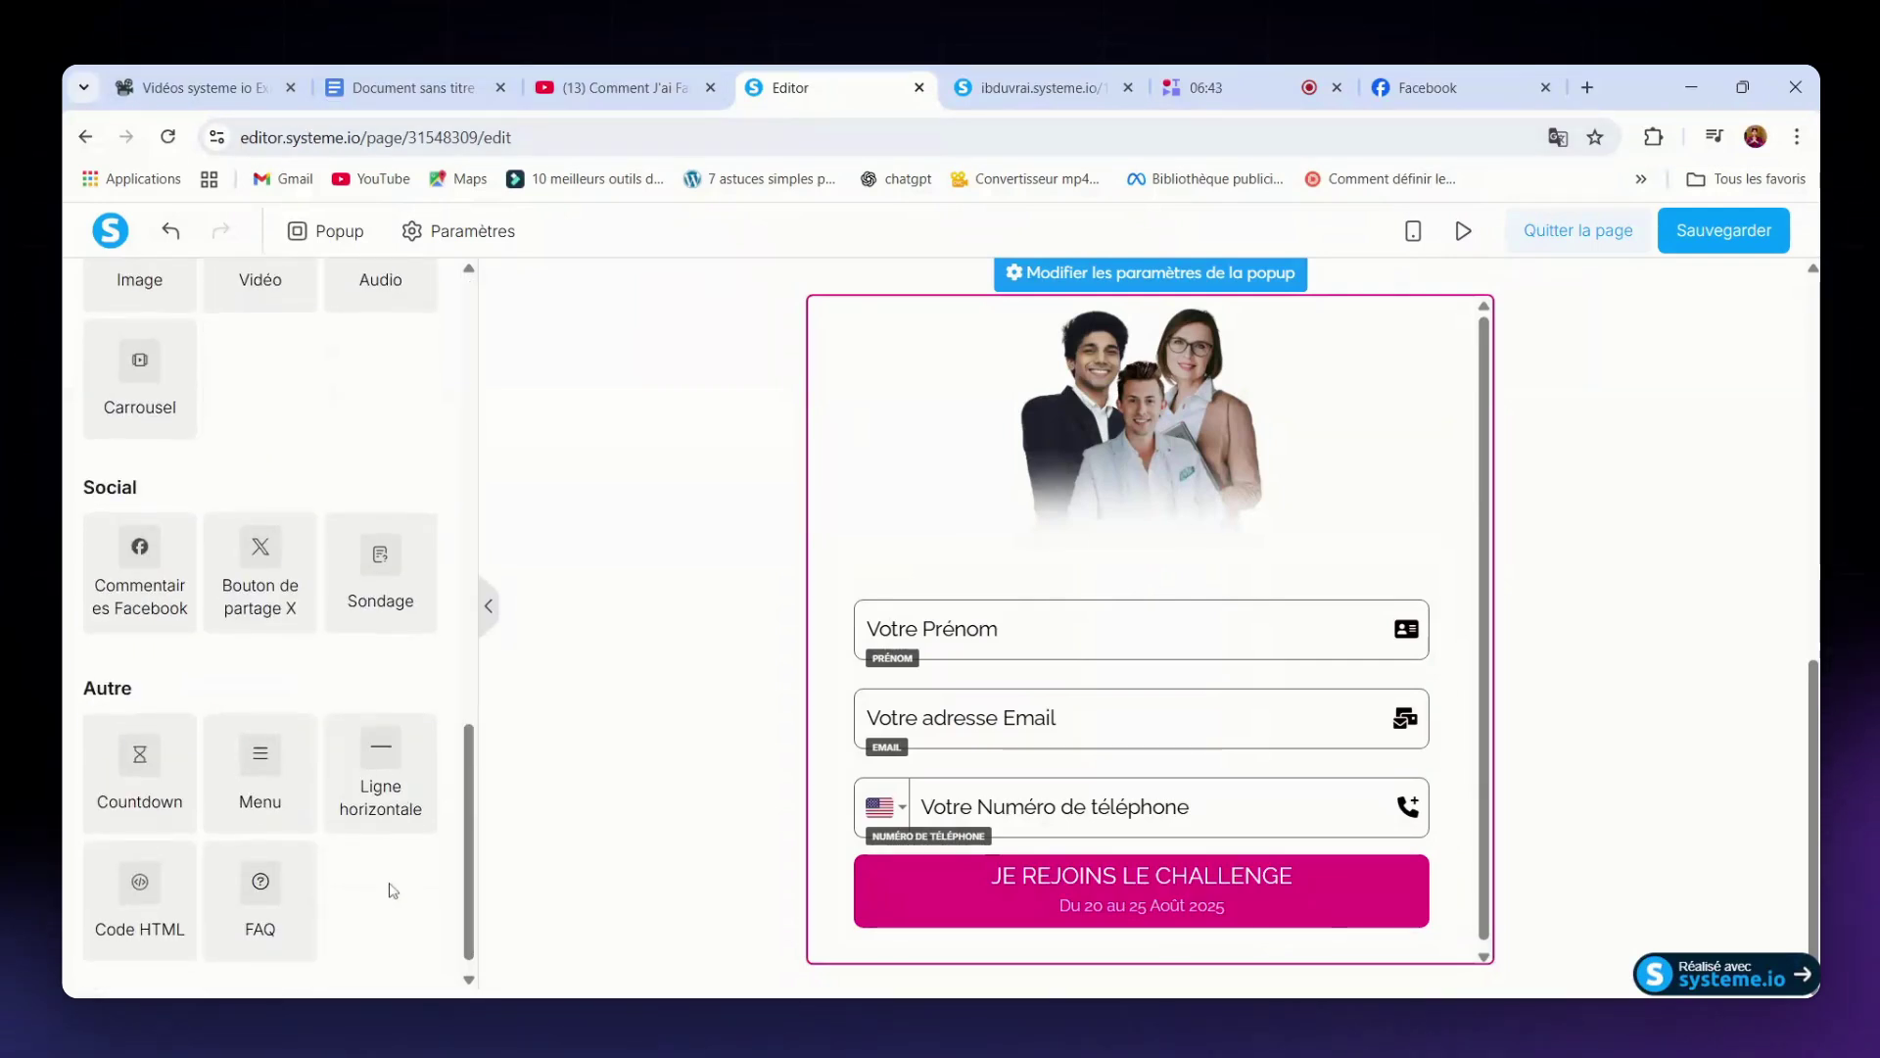
pyautogui.moveTo(129, 874); pyautogui.dragTo(1136, 587)
pyautogui.moveTo(1142, 935); pyautogui.dragTo(1146, 945)
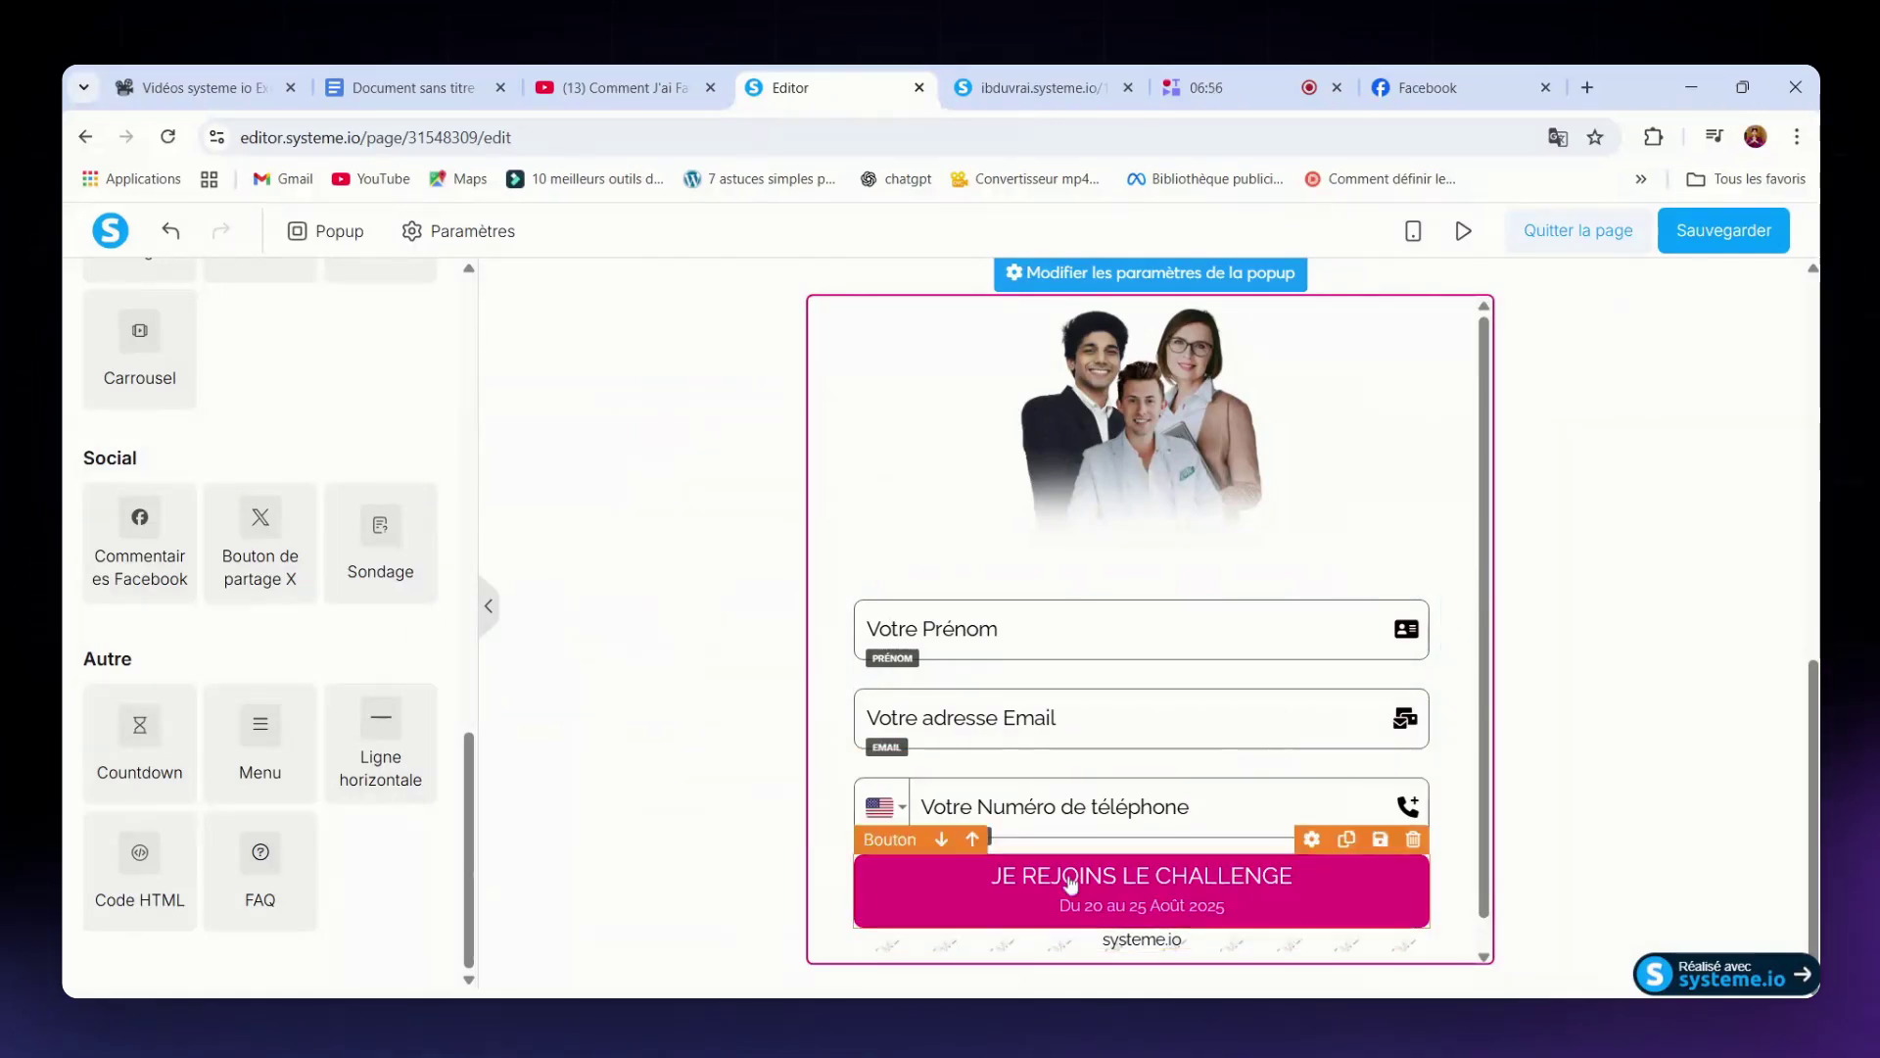
# - Copy the HTML ID attribute of the "JE REJOINS LE CHALLENGE" button
pyautogui.scroll(-1, 1058, 855)
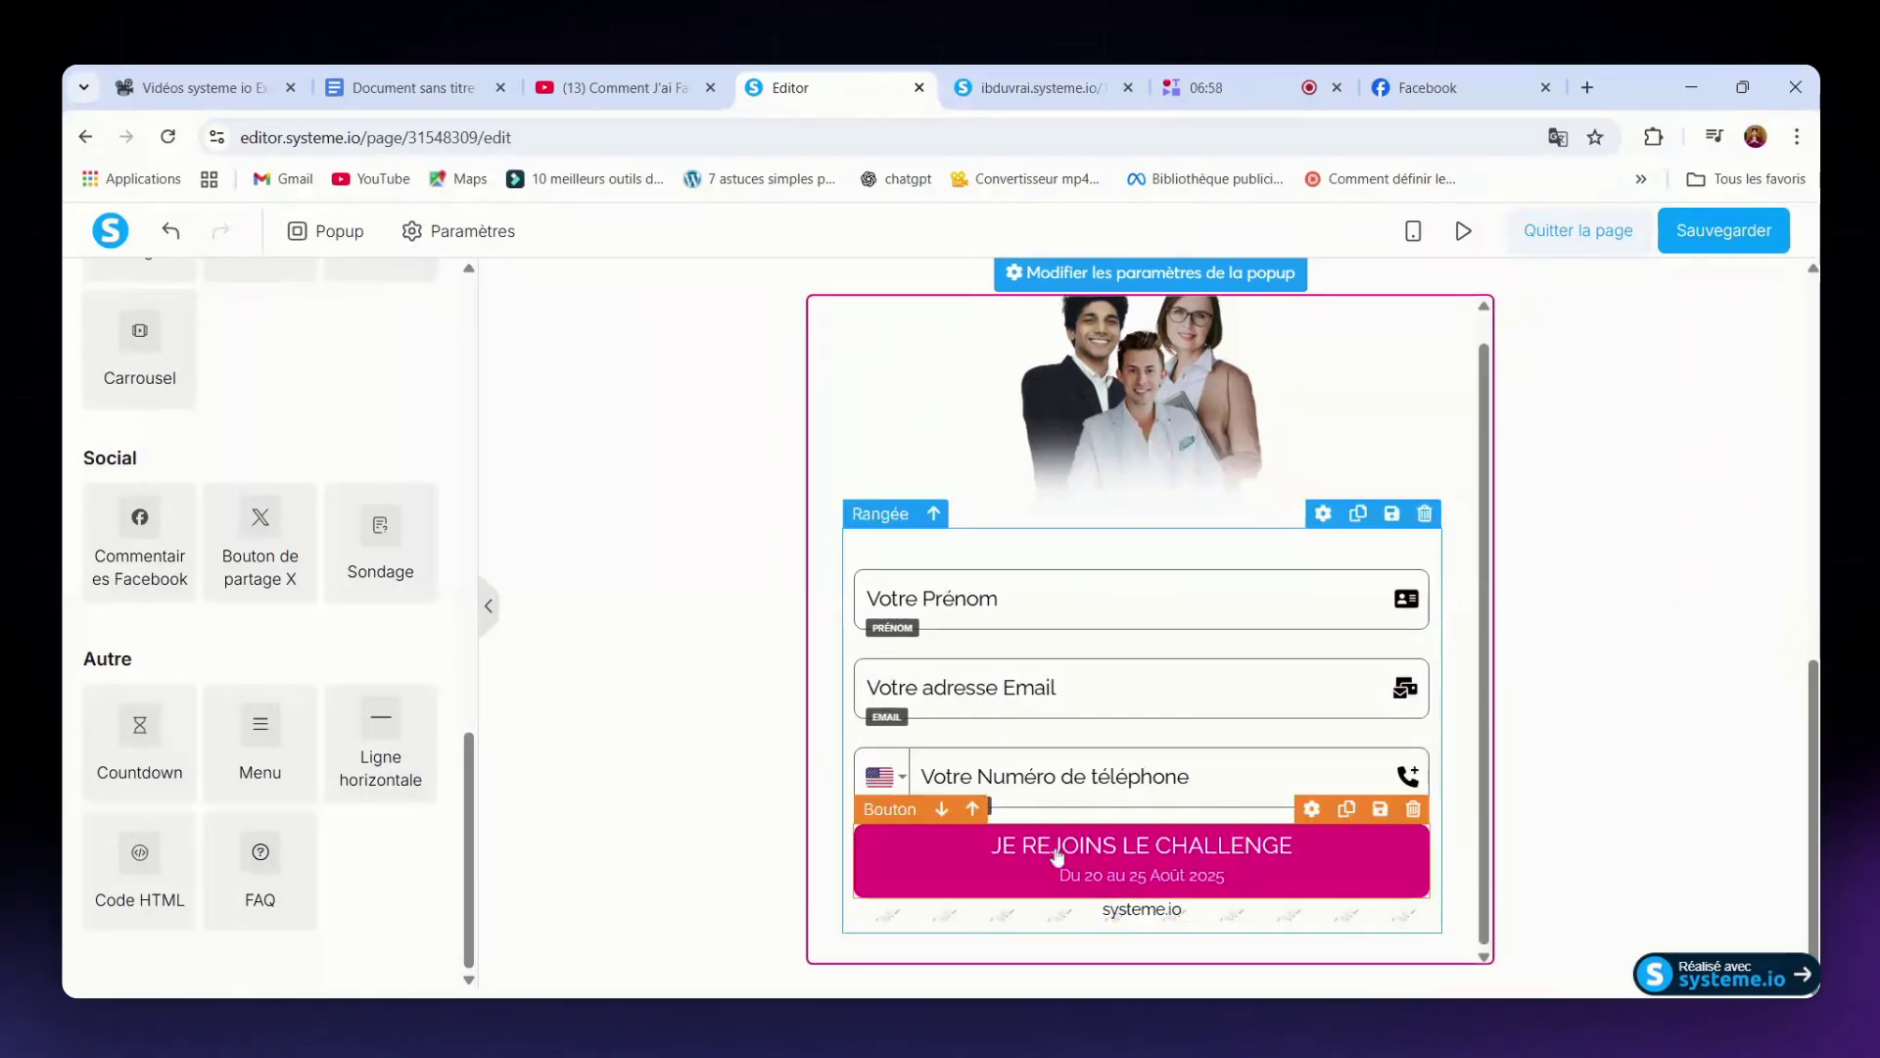
pyautogui.click(1057, 855)
pyautogui.scroll(-10, 386, 602)
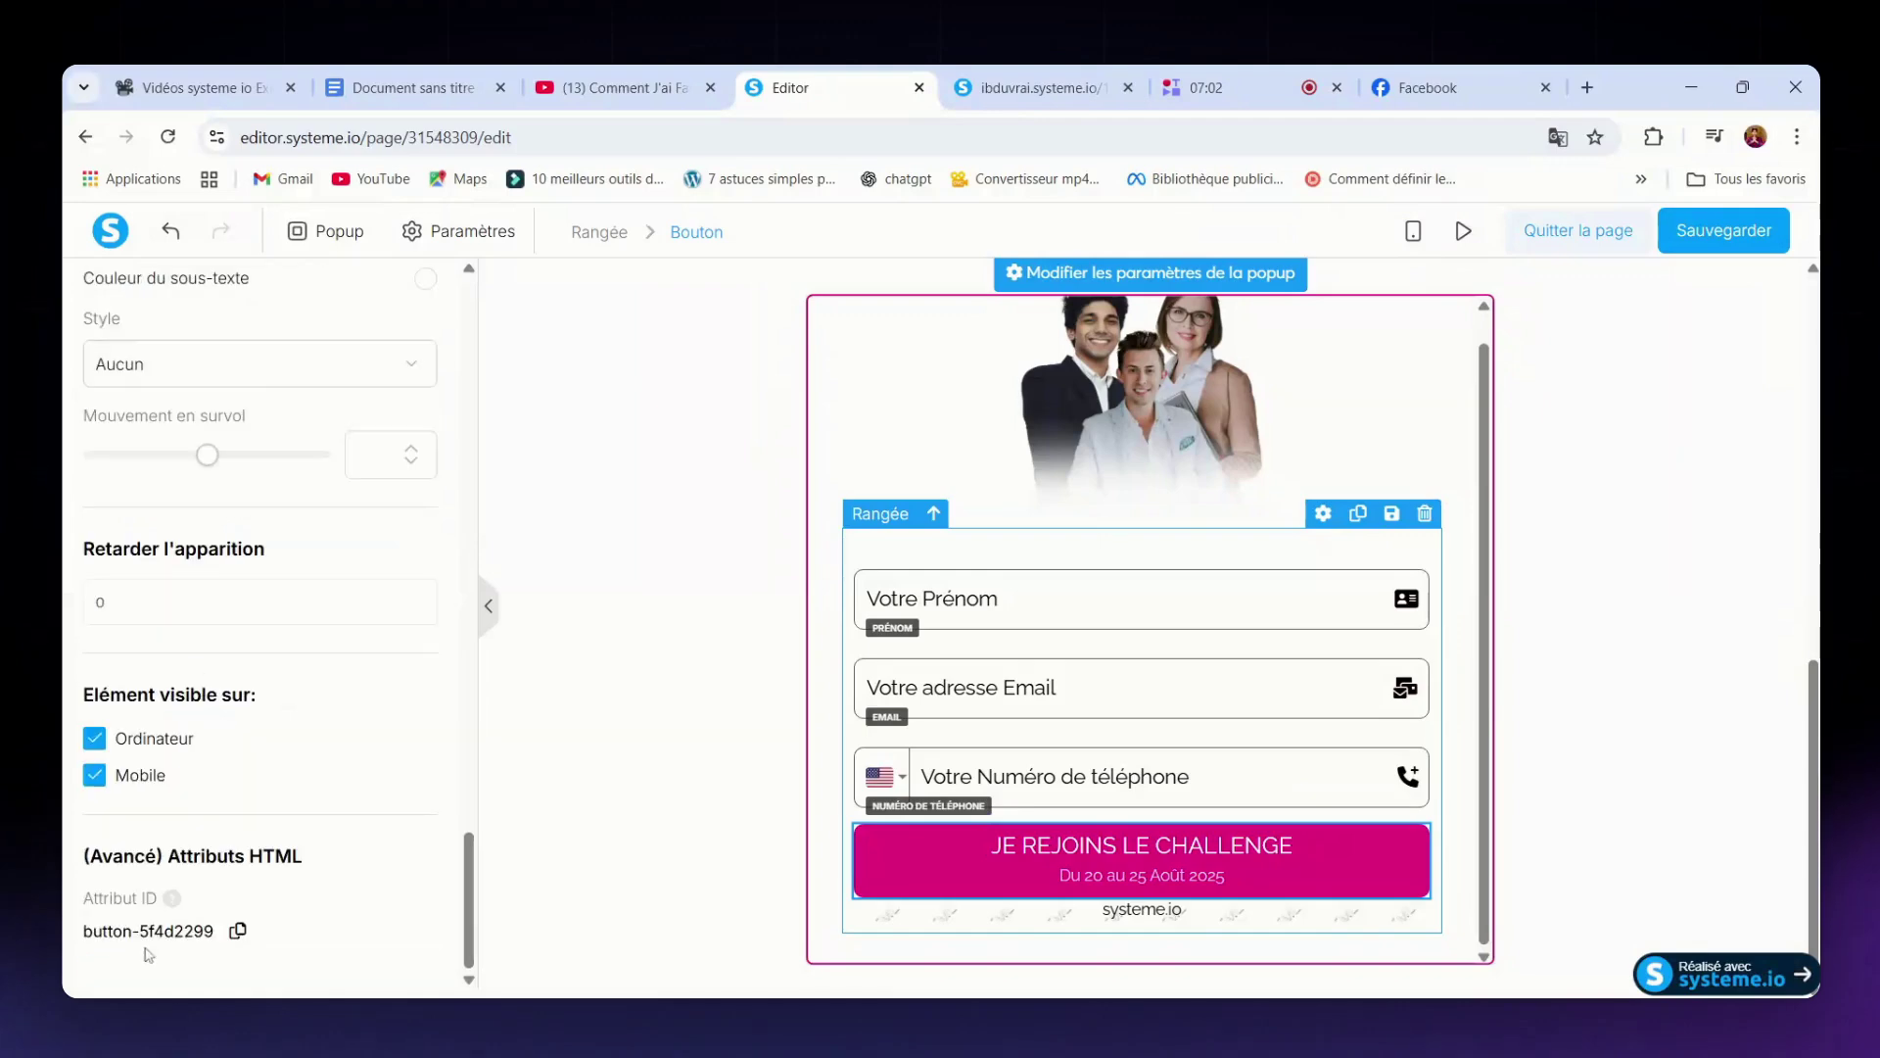
pyautogui.click(237, 930)
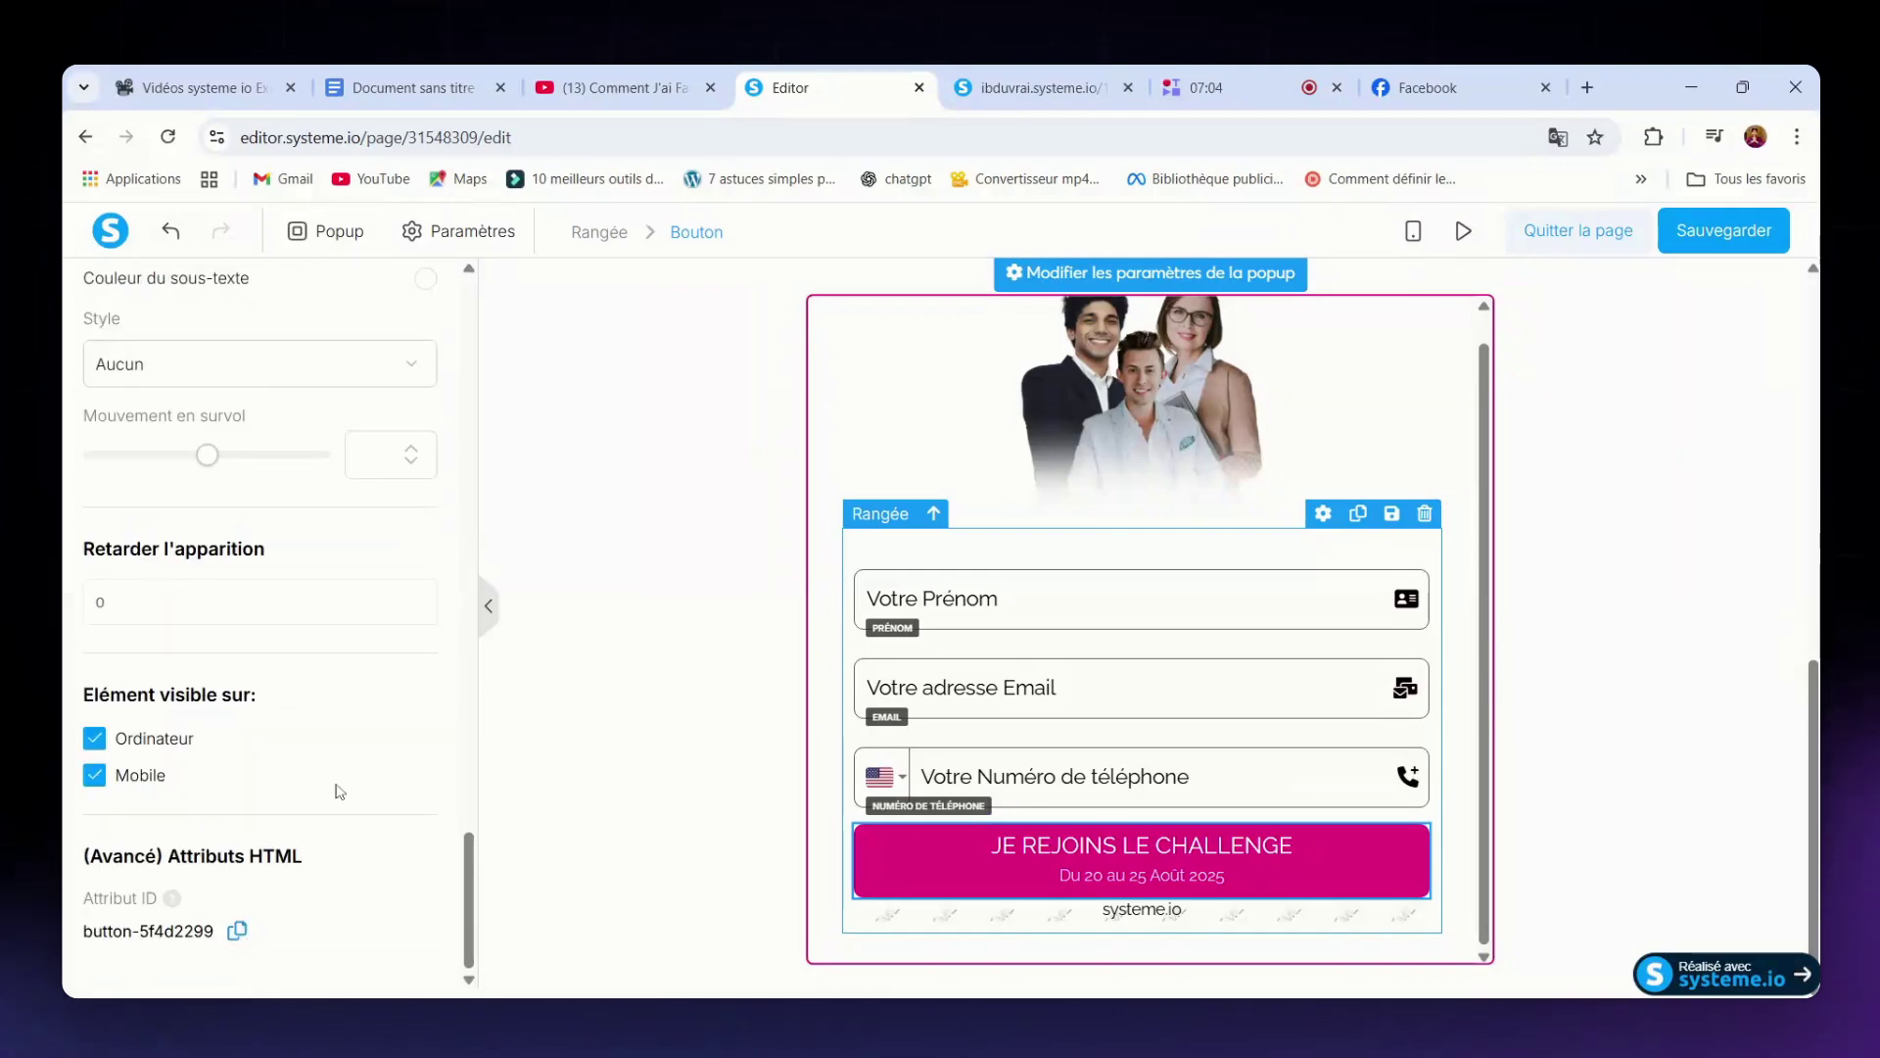
# - Switch to the Google Docs document and replace the old button ID with button-5f4d2299 in every selector of the CSS Bouton code
pyautogui.click(434, 73)
pyautogui.scroll(-5, 921, 675)
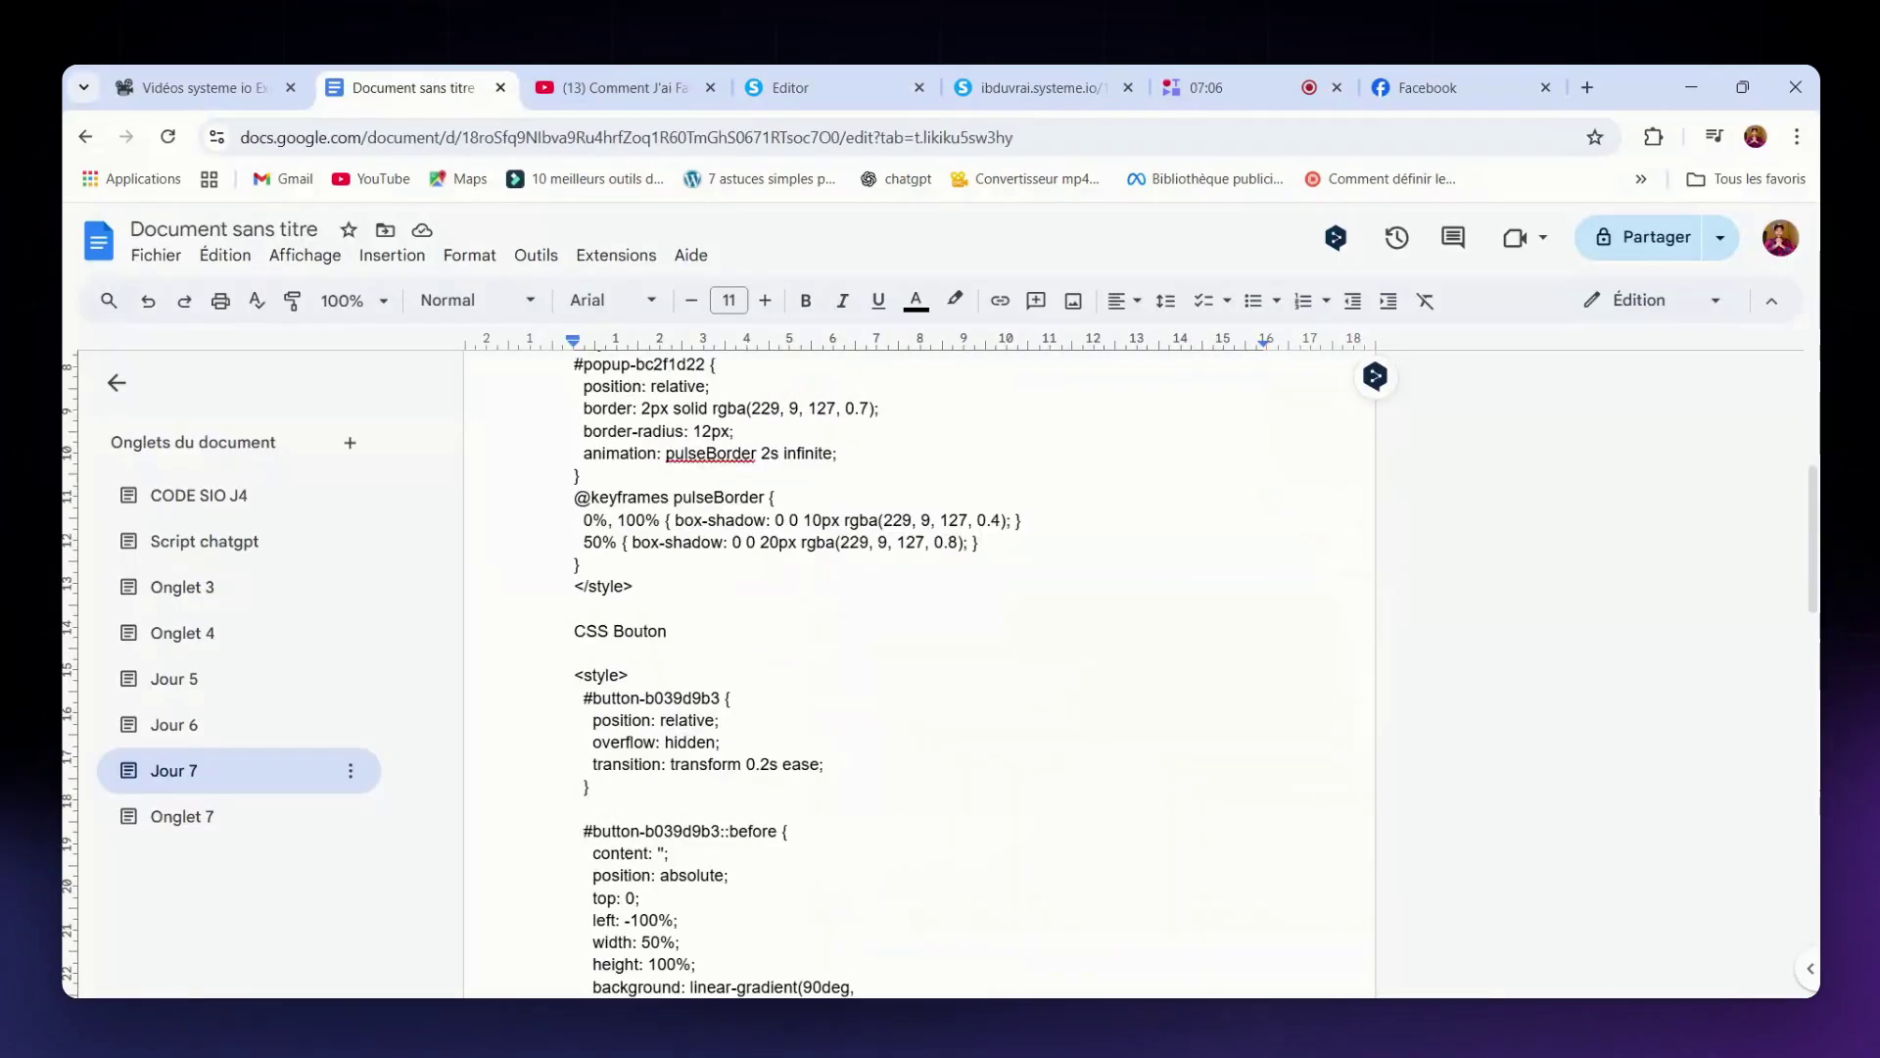
pyautogui.scroll(-2, 920, 676)
pyautogui.moveTo(592, 469); pyautogui.dragTo(720, 469)
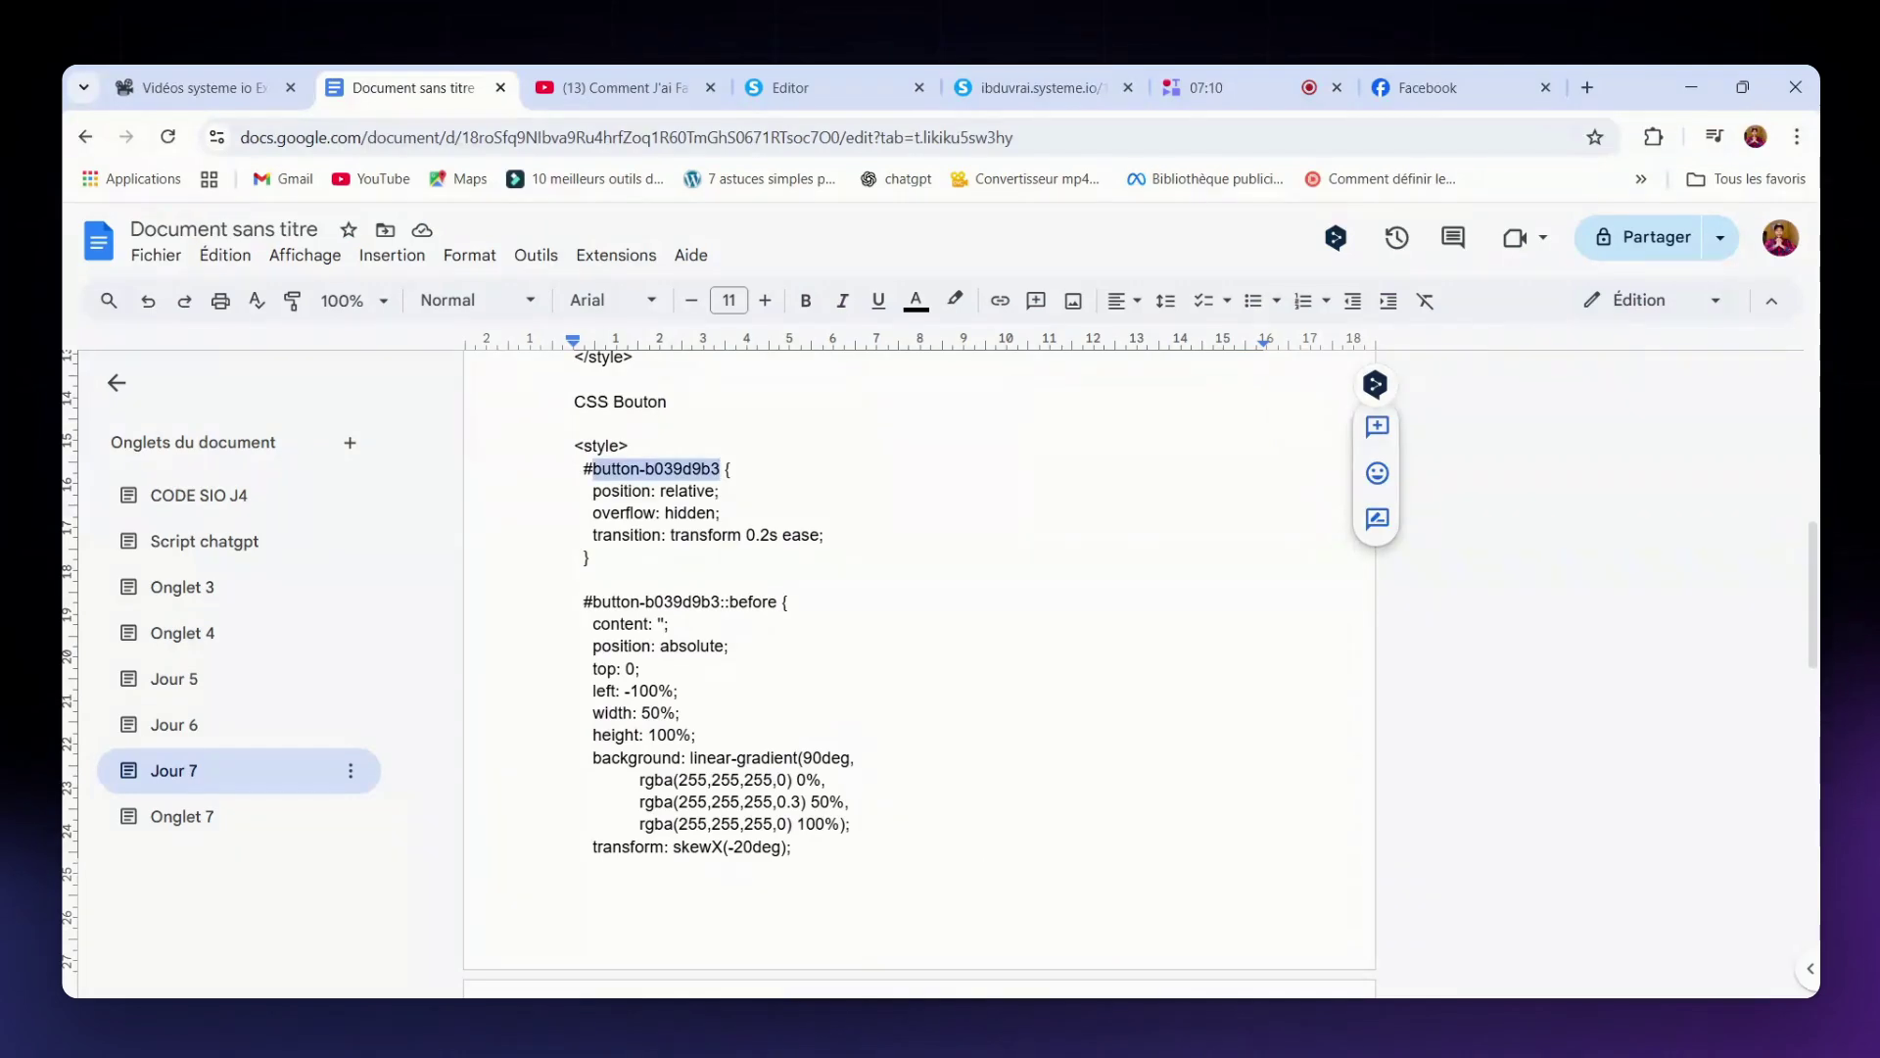
pyautogui.hotkey('ctrl', 'v')
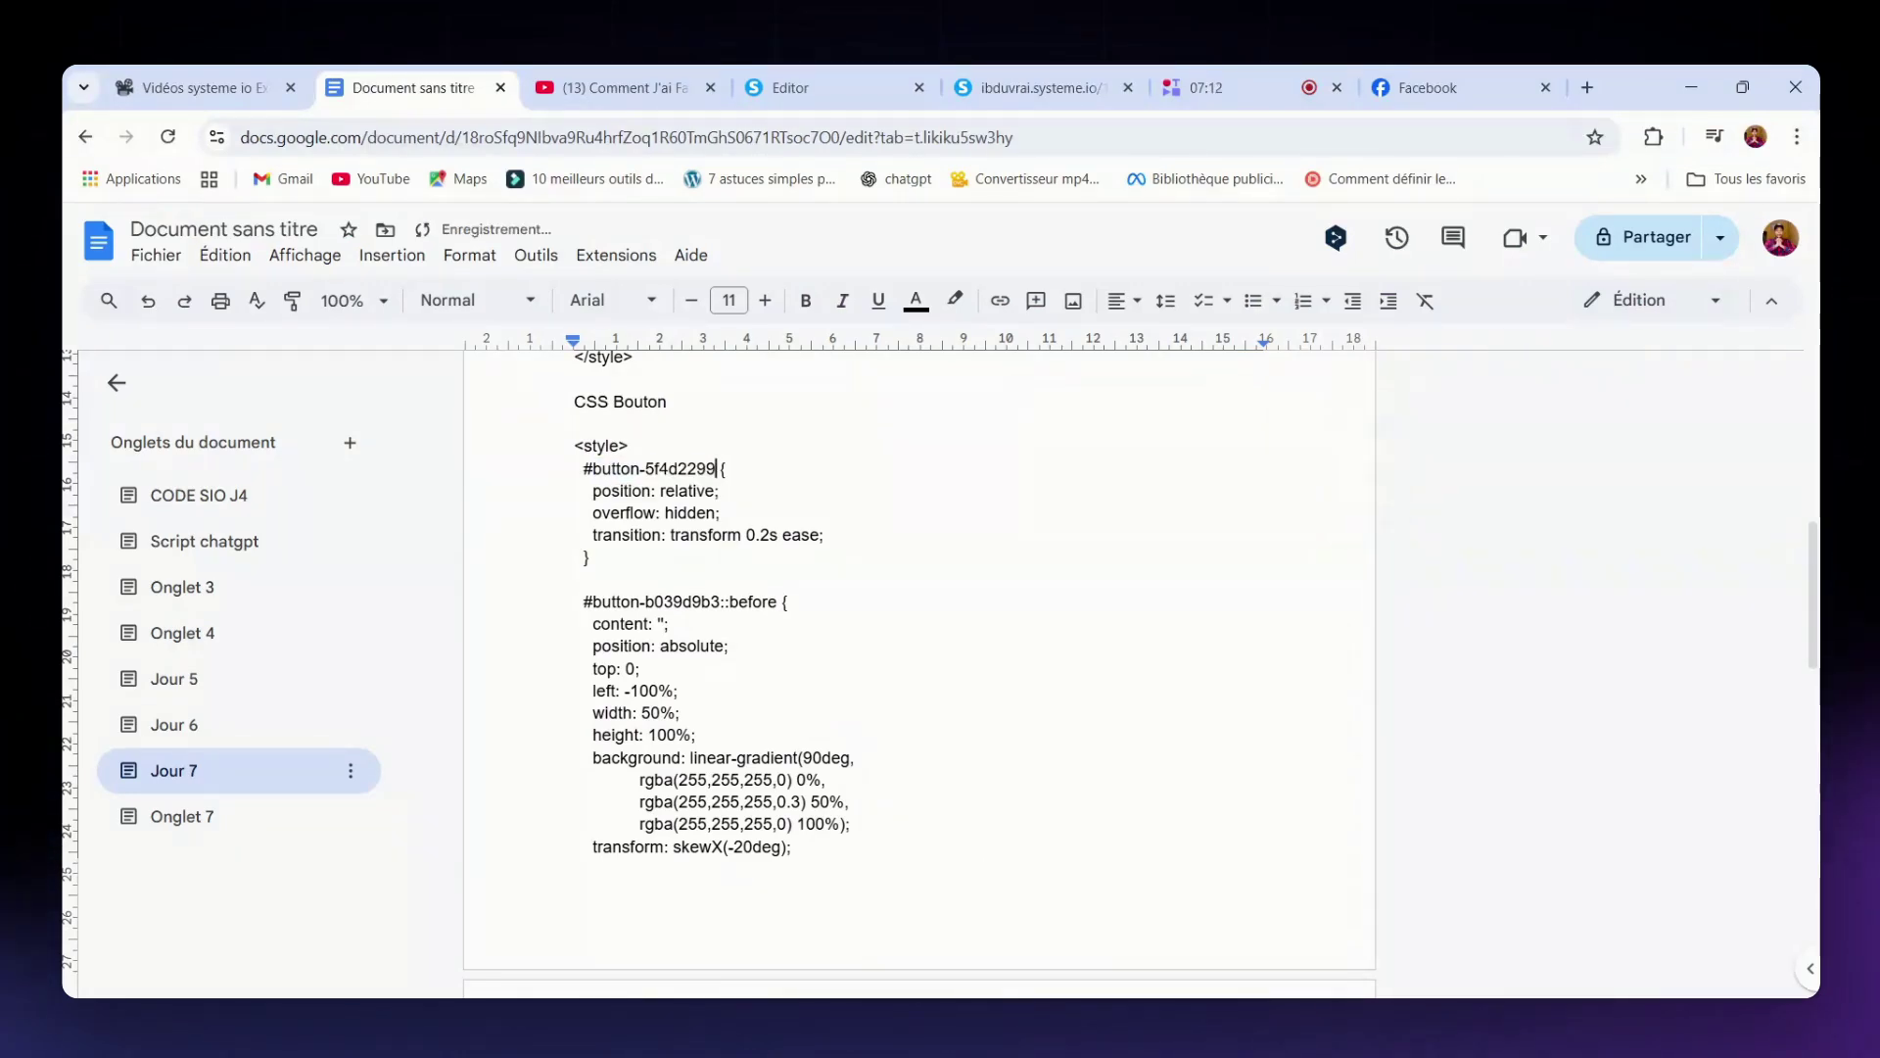
pyautogui.moveTo(592, 601); pyautogui.dragTo(720, 601)
pyautogui.hotkey('ctrl', 'v')
pyautogui.scroll(-2, 921, 676)
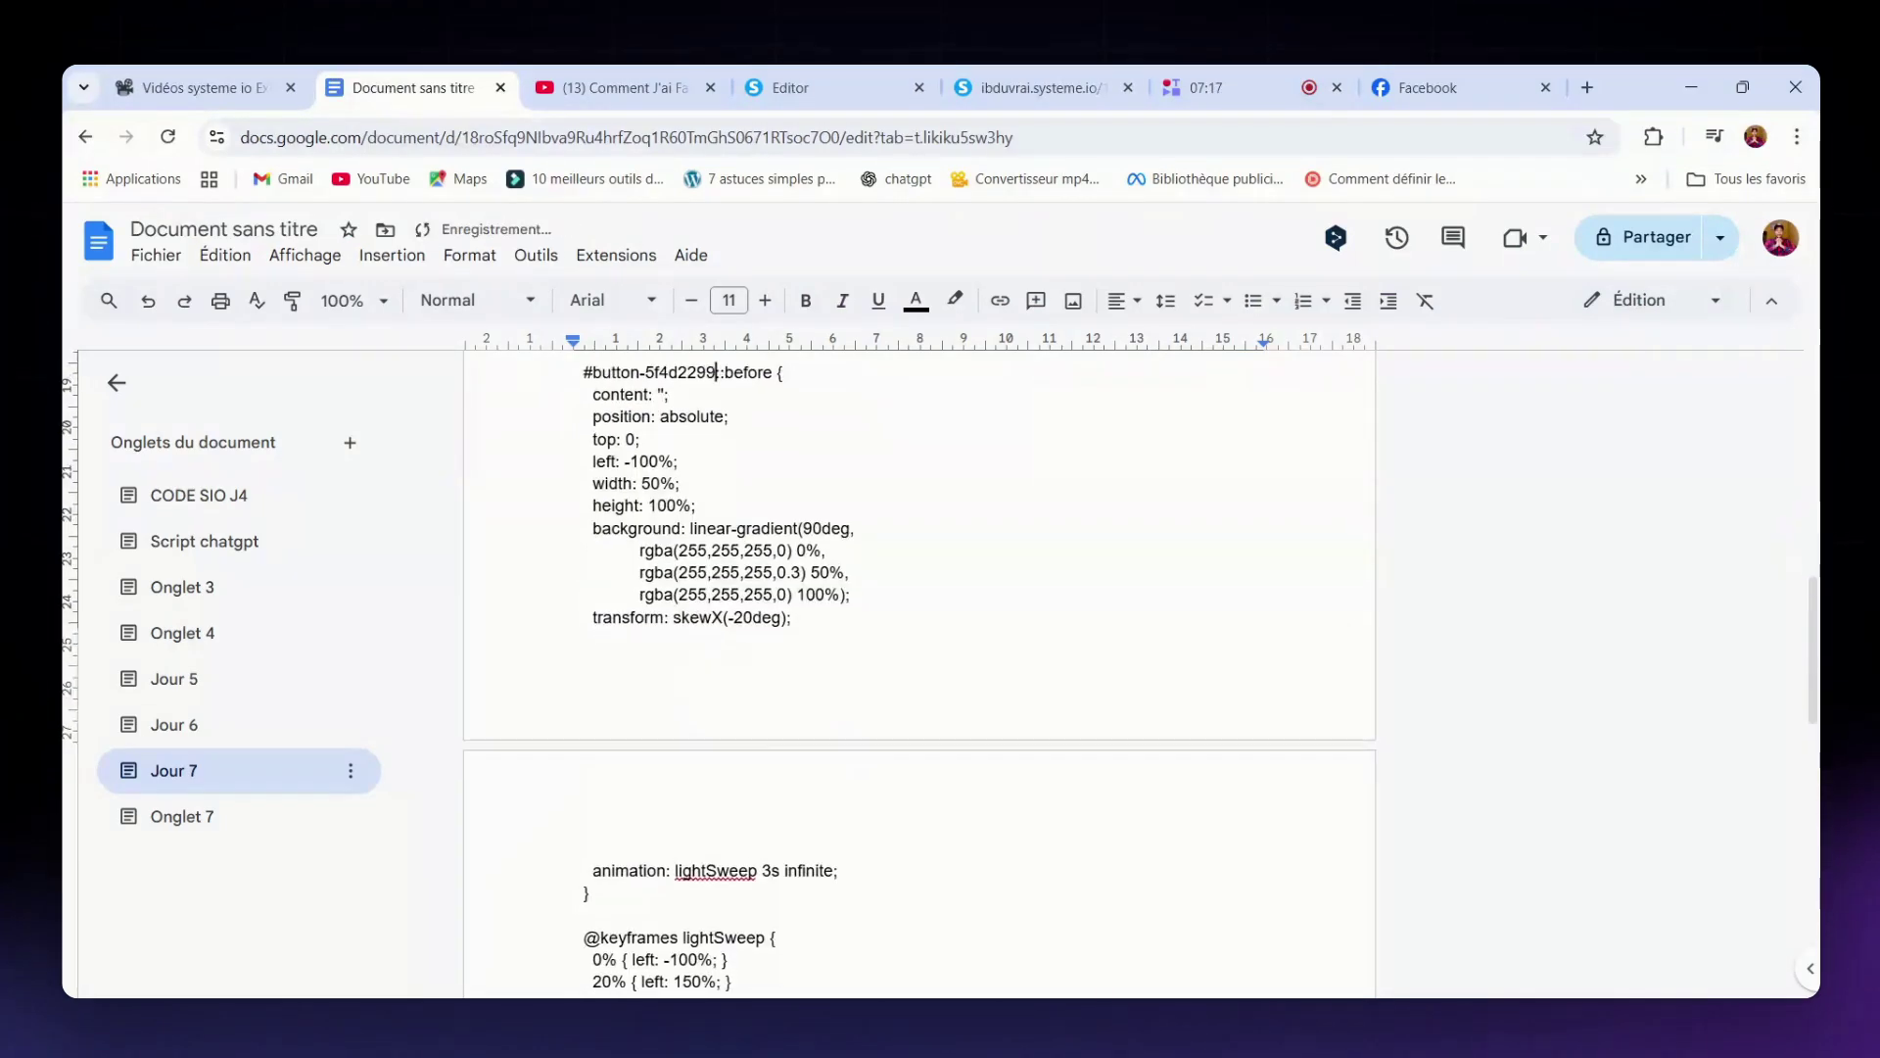
pyautogui.scroll(-2, 921, 676)
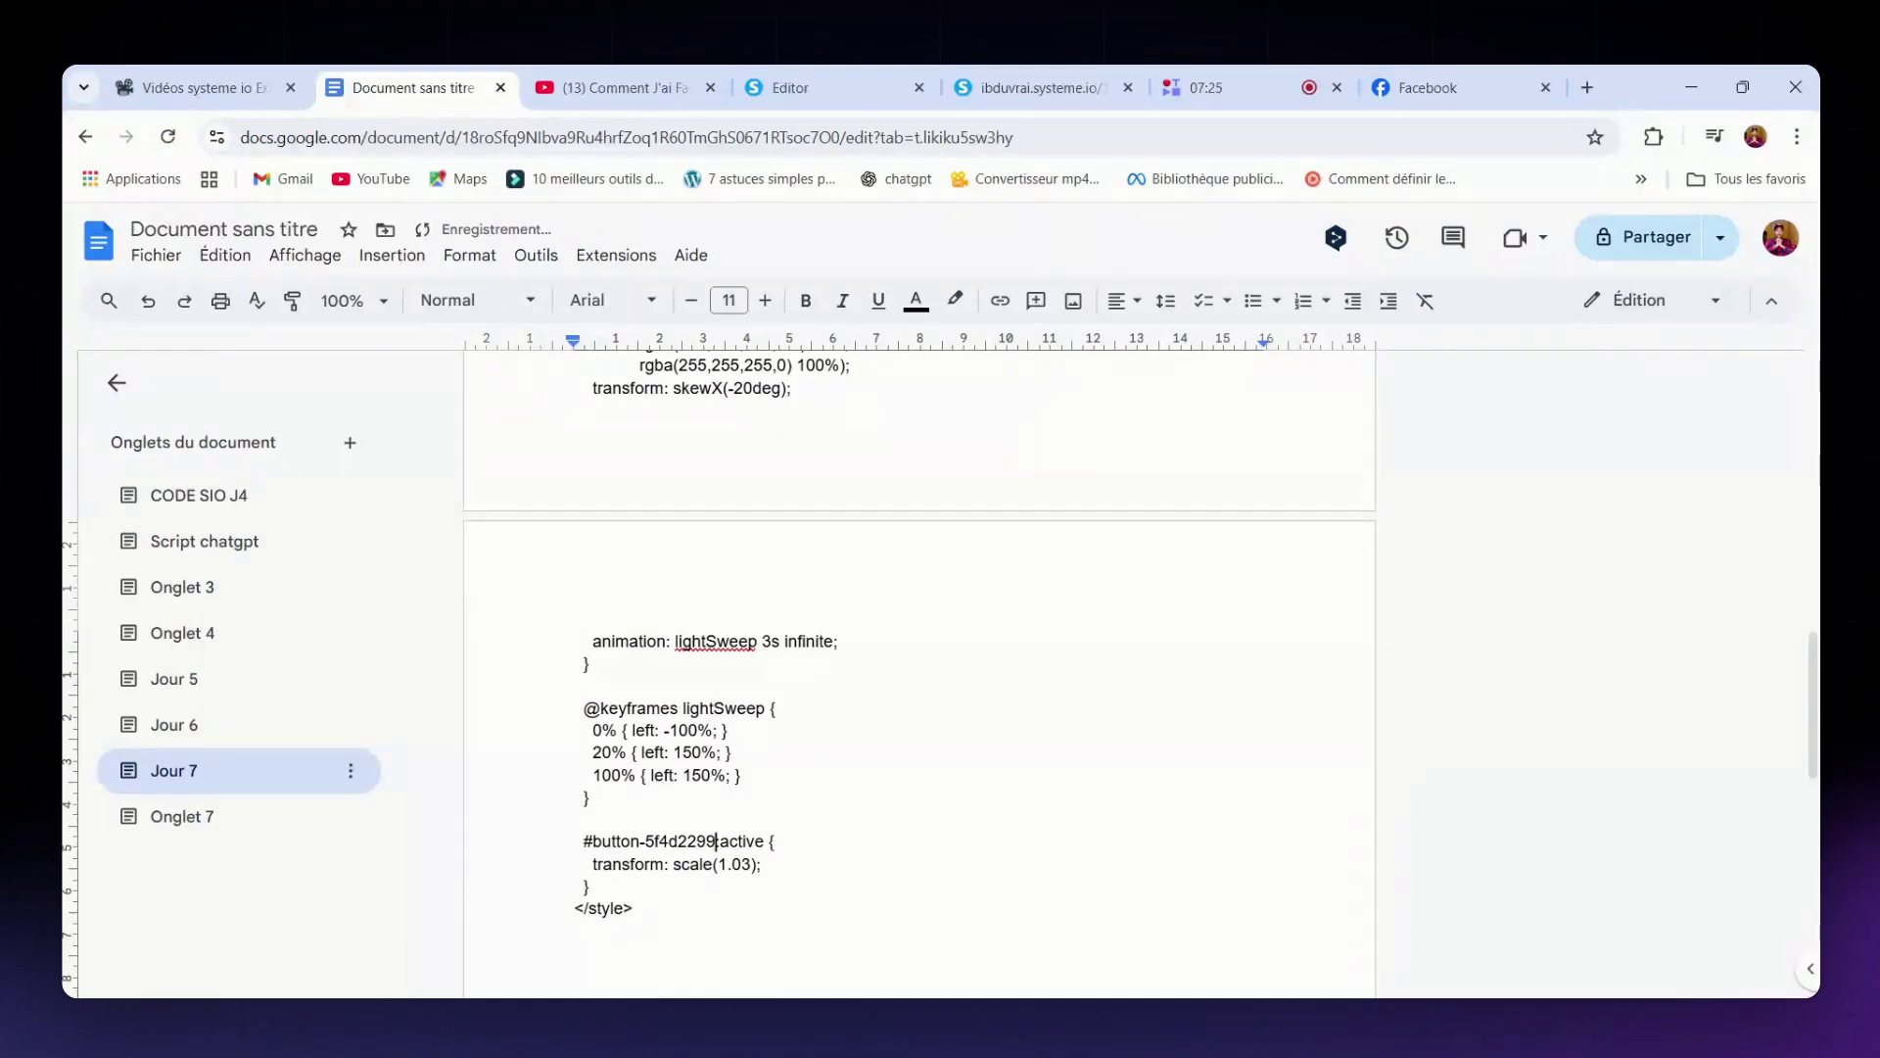
# - Copy the complete CSS Bouton style block and save it as the code of the popup's HTML element in the systeme.io editor
pyautogui.scroll(4, 920, 676)
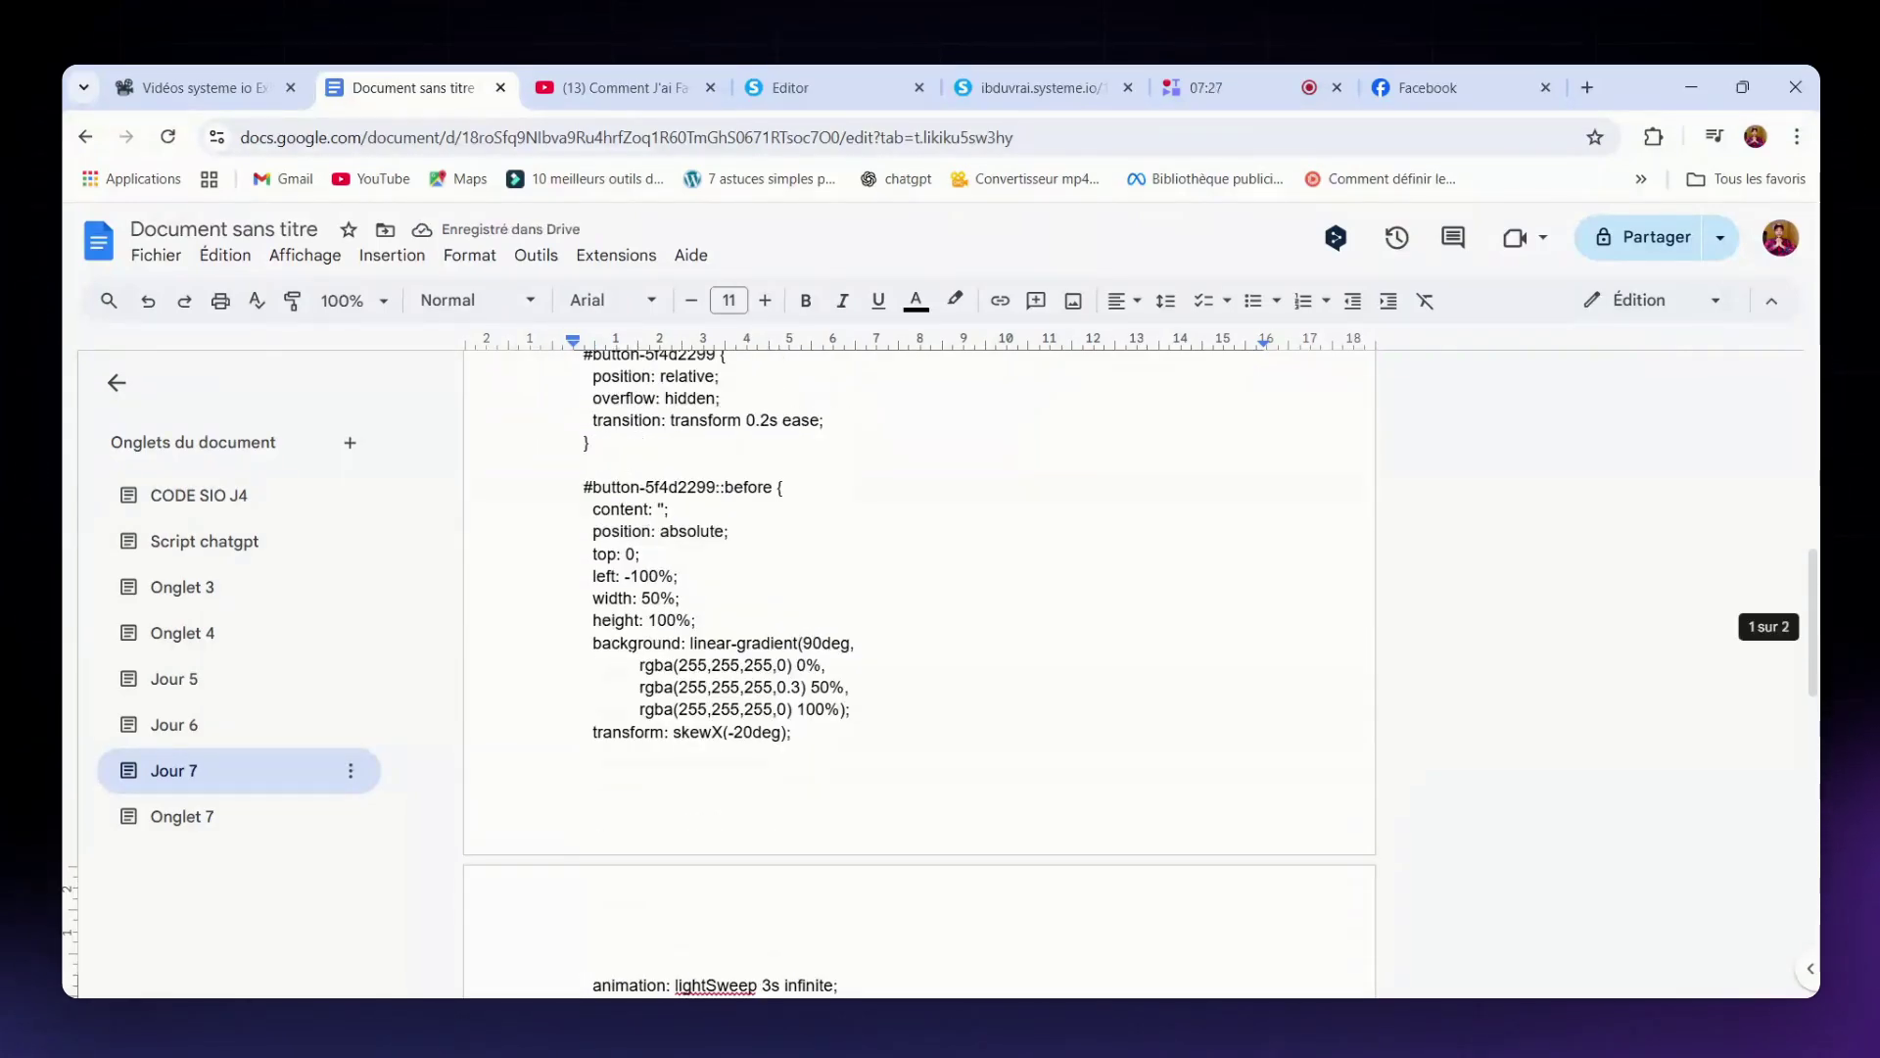
pyautogui.scroll(2, 921, 676)
pyautogui.moveTo(583, 549); pyautogui.dragTo(584, 943)
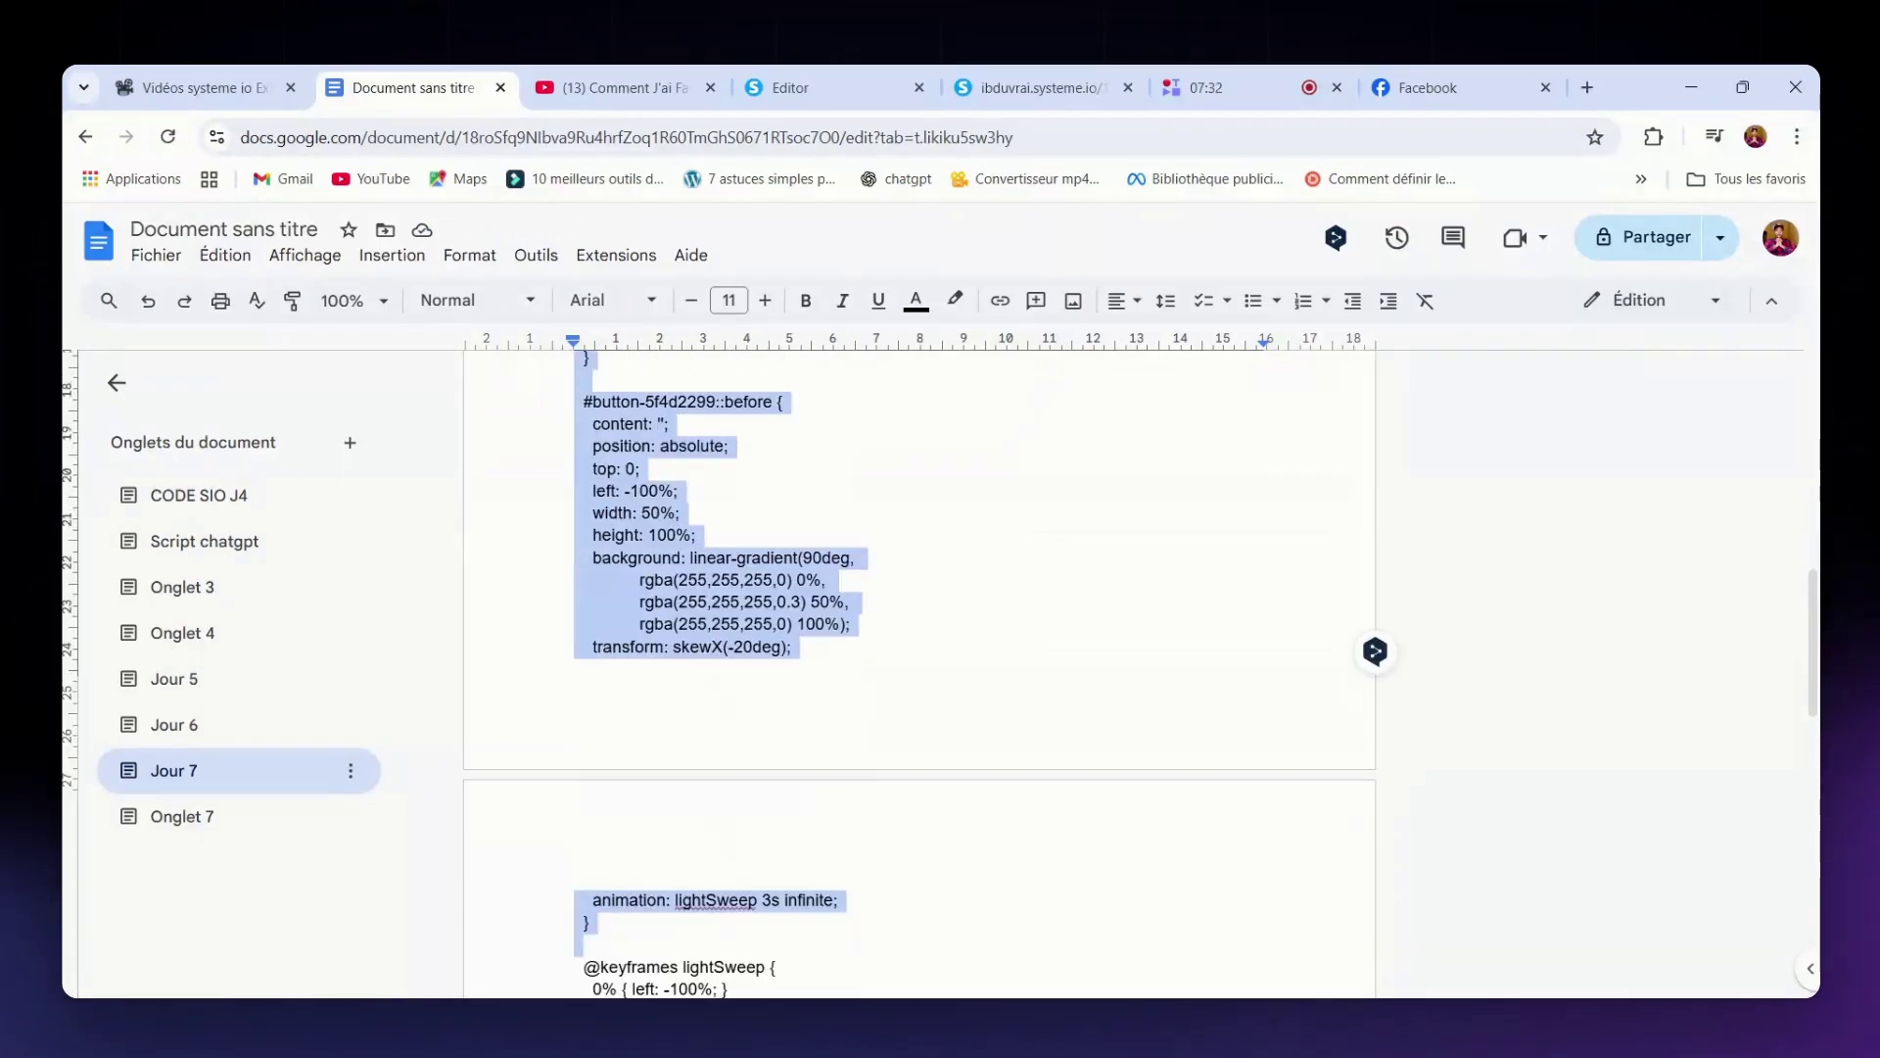
pyautogui.hotkey('ctrl', '4')
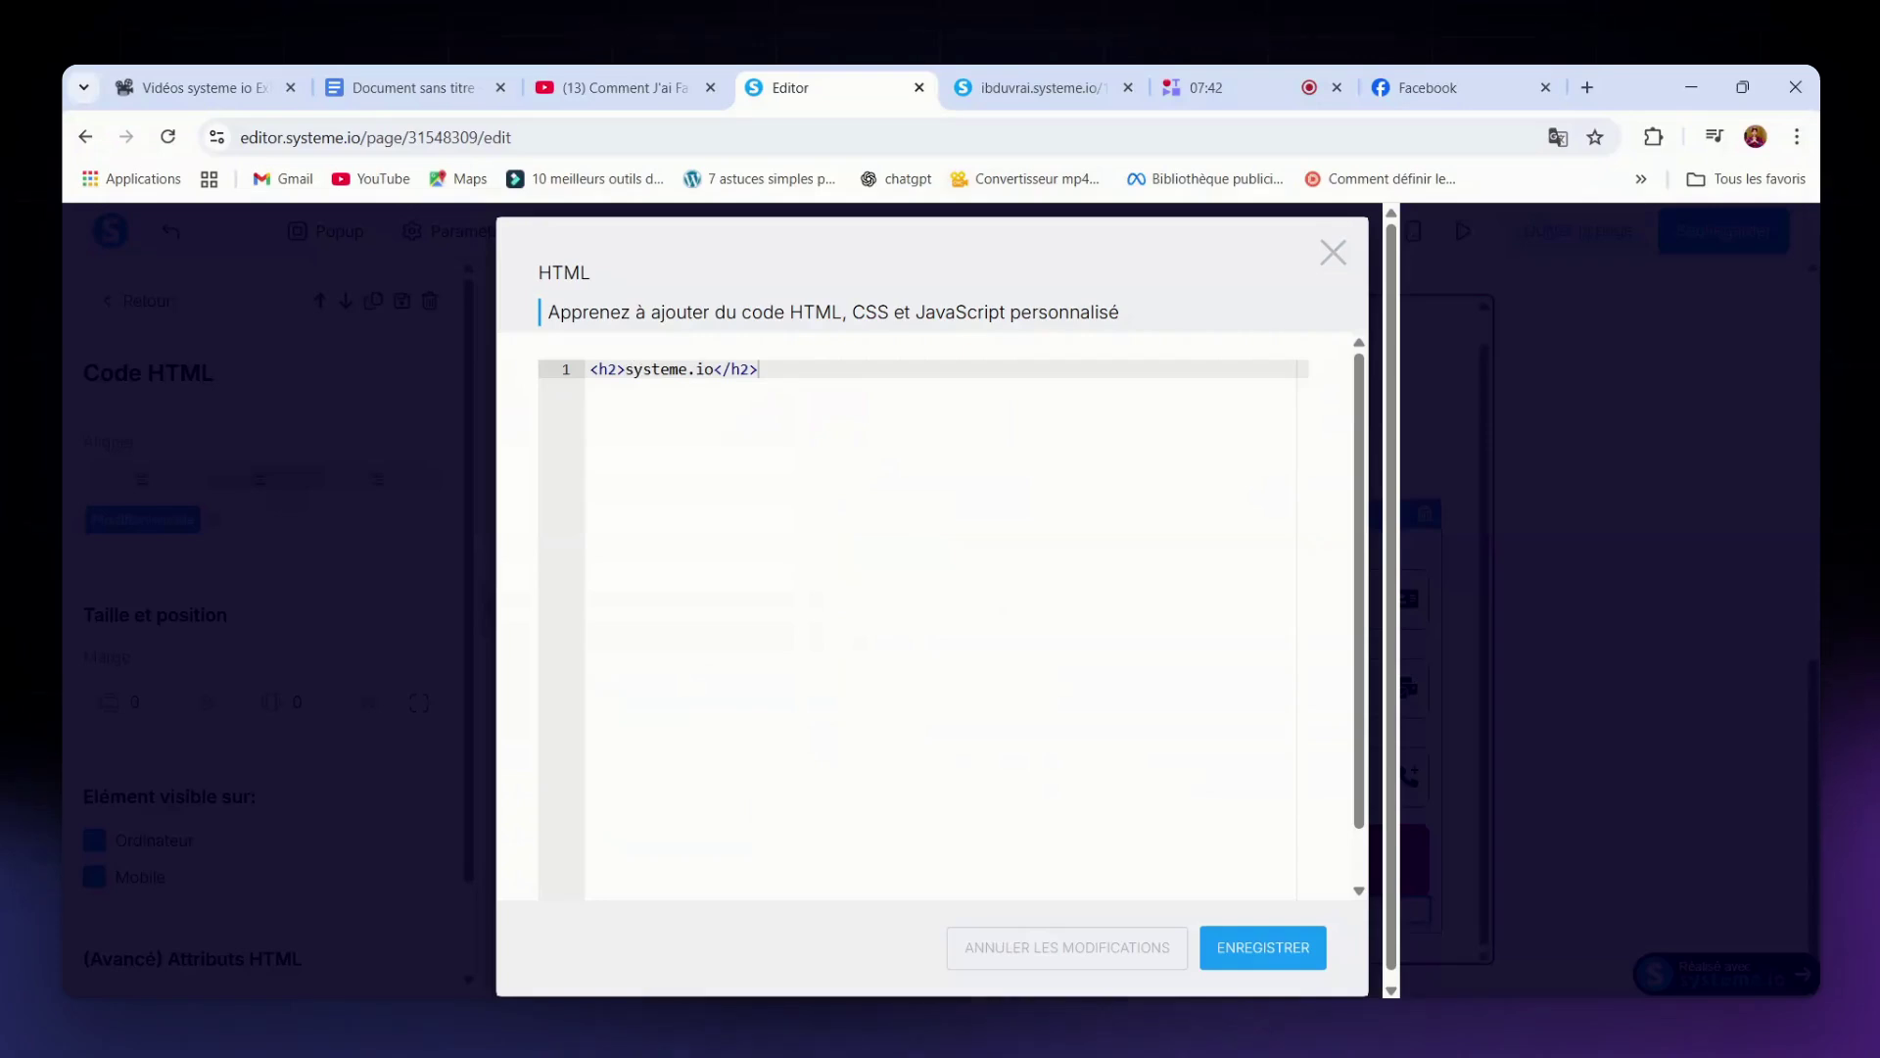
pyautogui.hotkey('ctrl', 'v')
pyautogui.click(1264, 947)
pyautogui.click(577, 779)
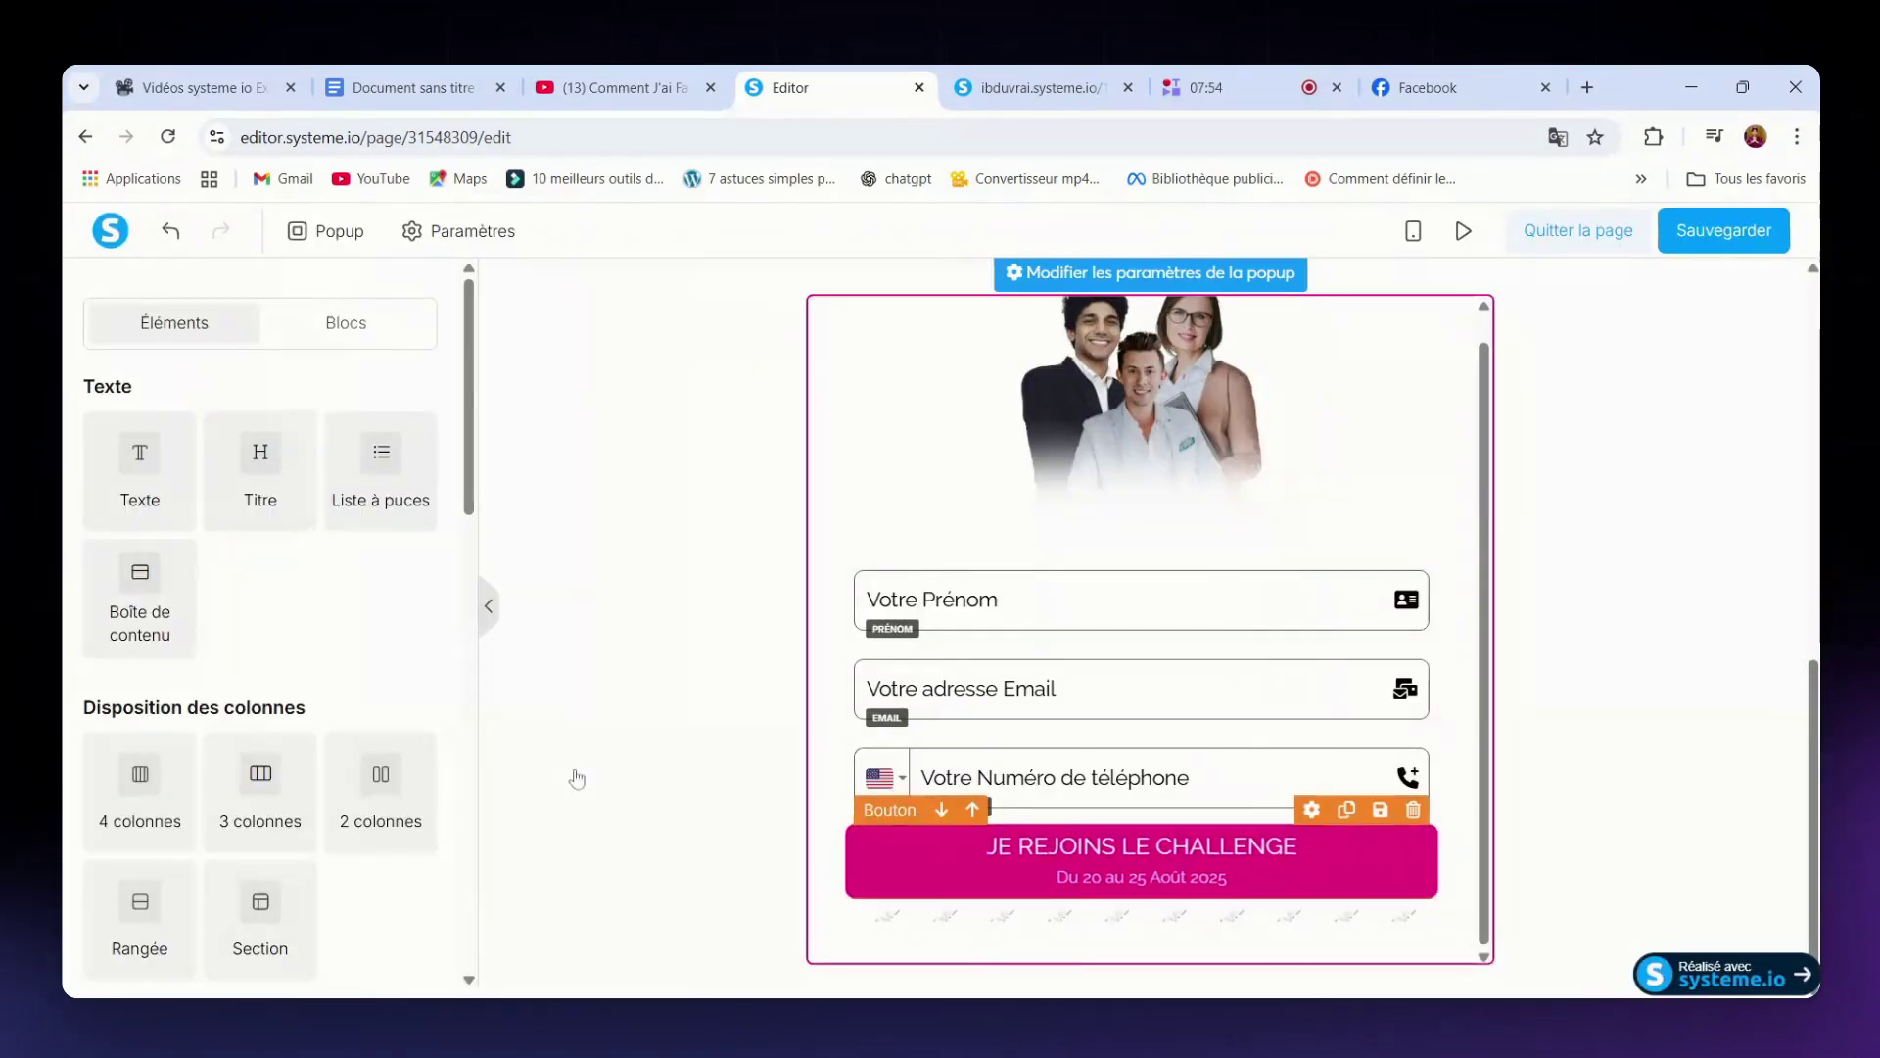
# - Save the popup and check it in the page preview, closing the yellow notice bar
pyautogui.scroll(-10, 239, 695)
pyautogui.click(410, 749)
pyautogui.click(1724, 233)
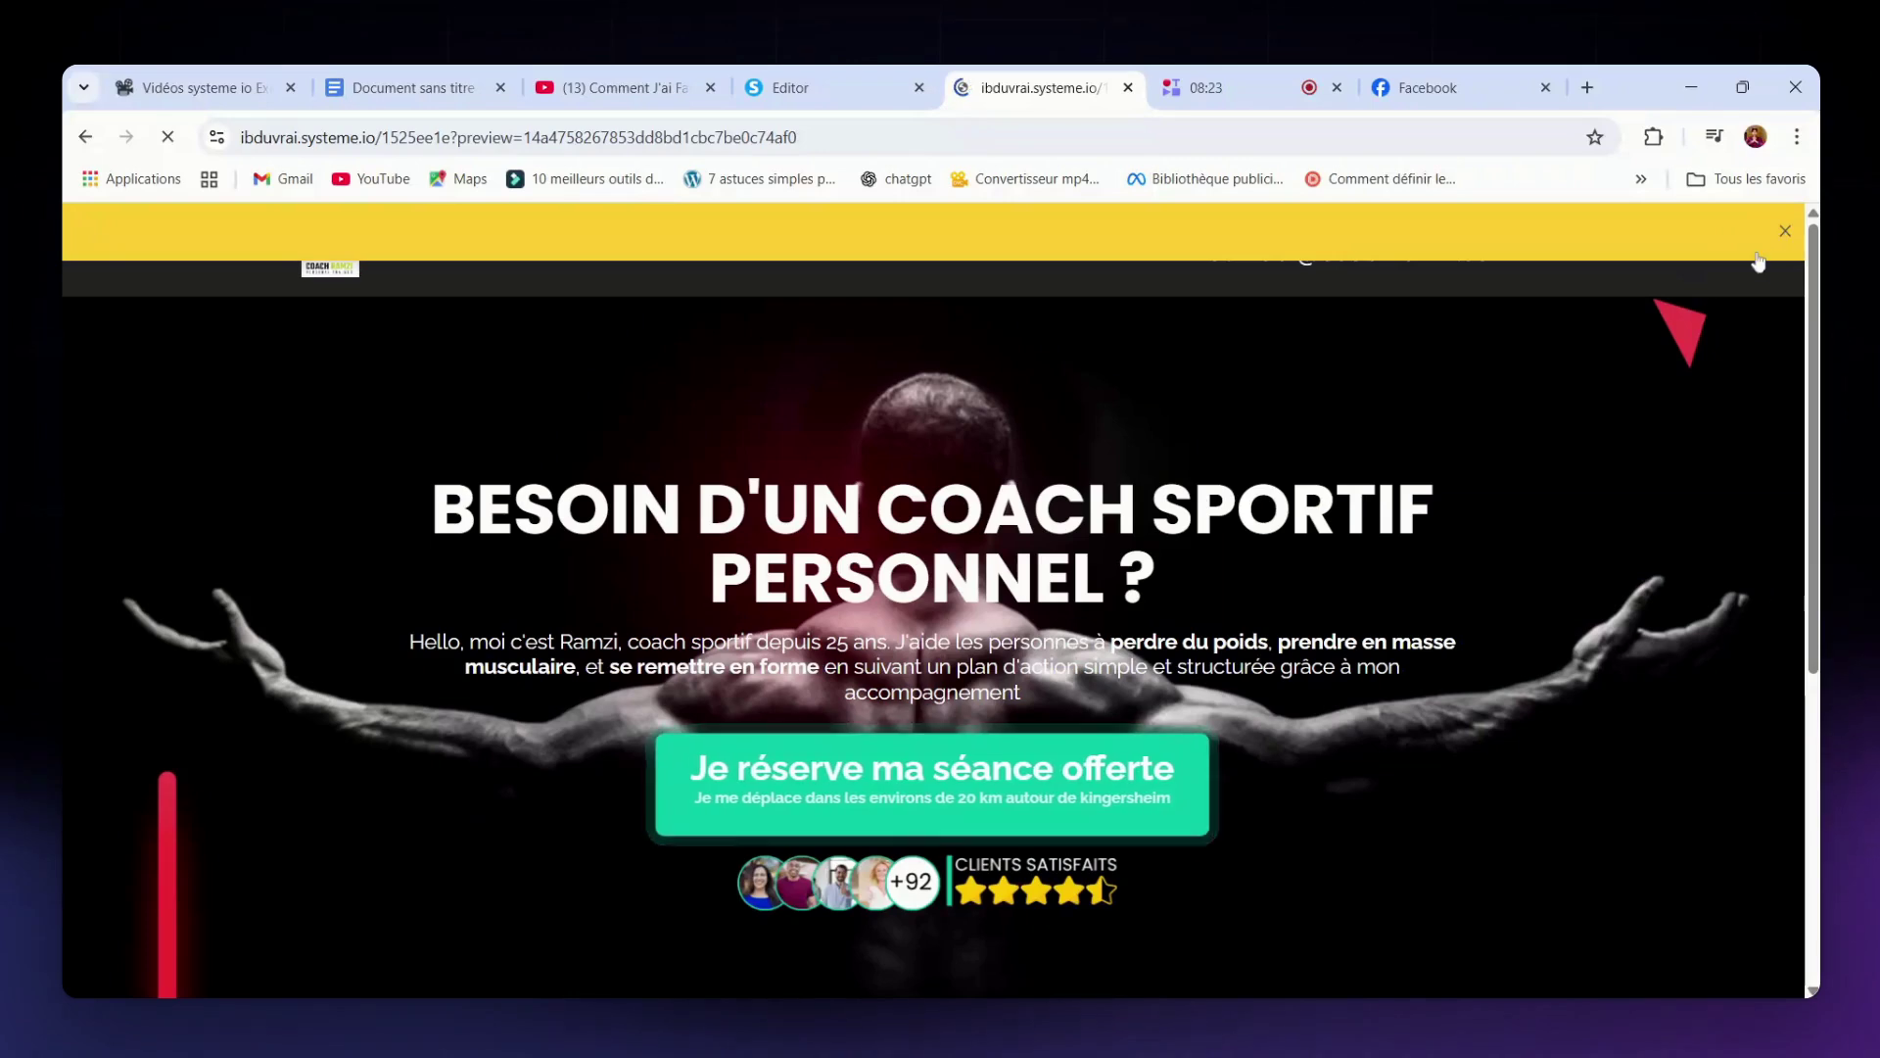
pyautogui.click(1786, 233)
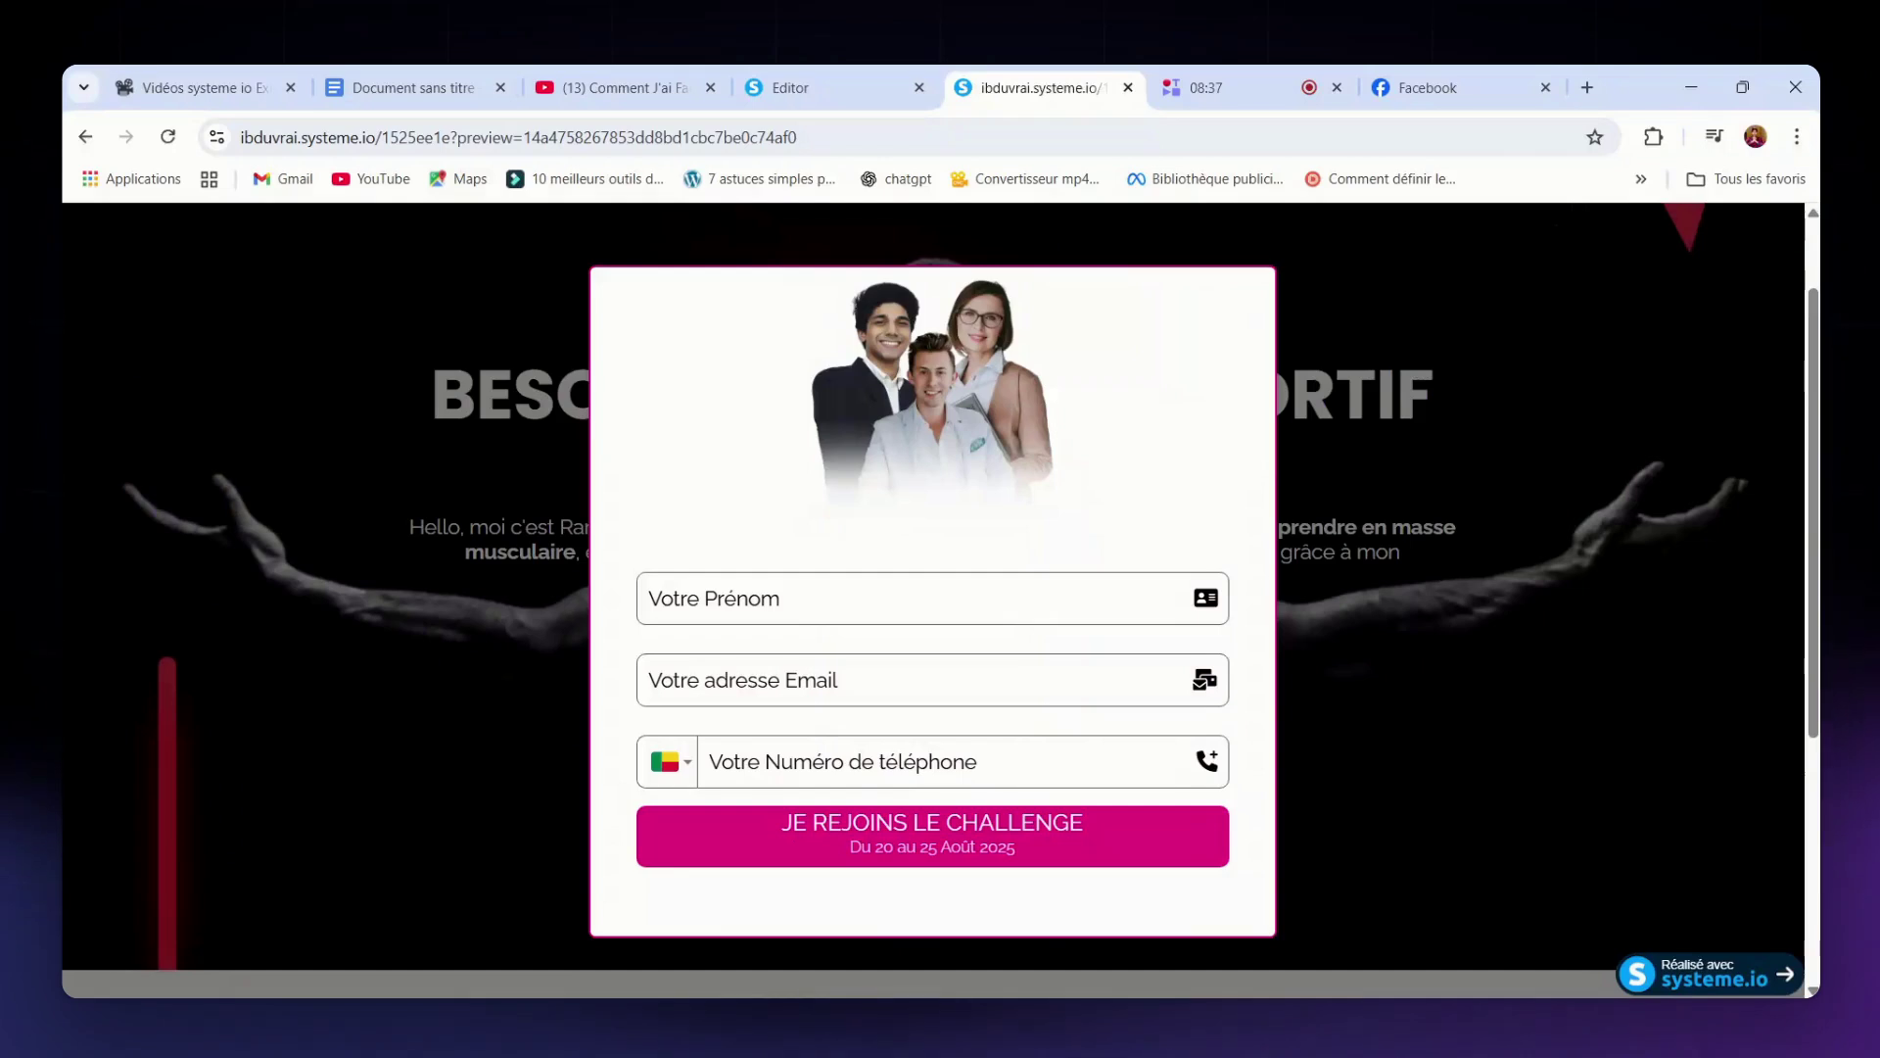
# - Return to the editor and reduce the font size of the "JE REJOINS LE CHALLENGE" button text
pyautogui.click(813, 70)
pyautogui.click(1050, 881)
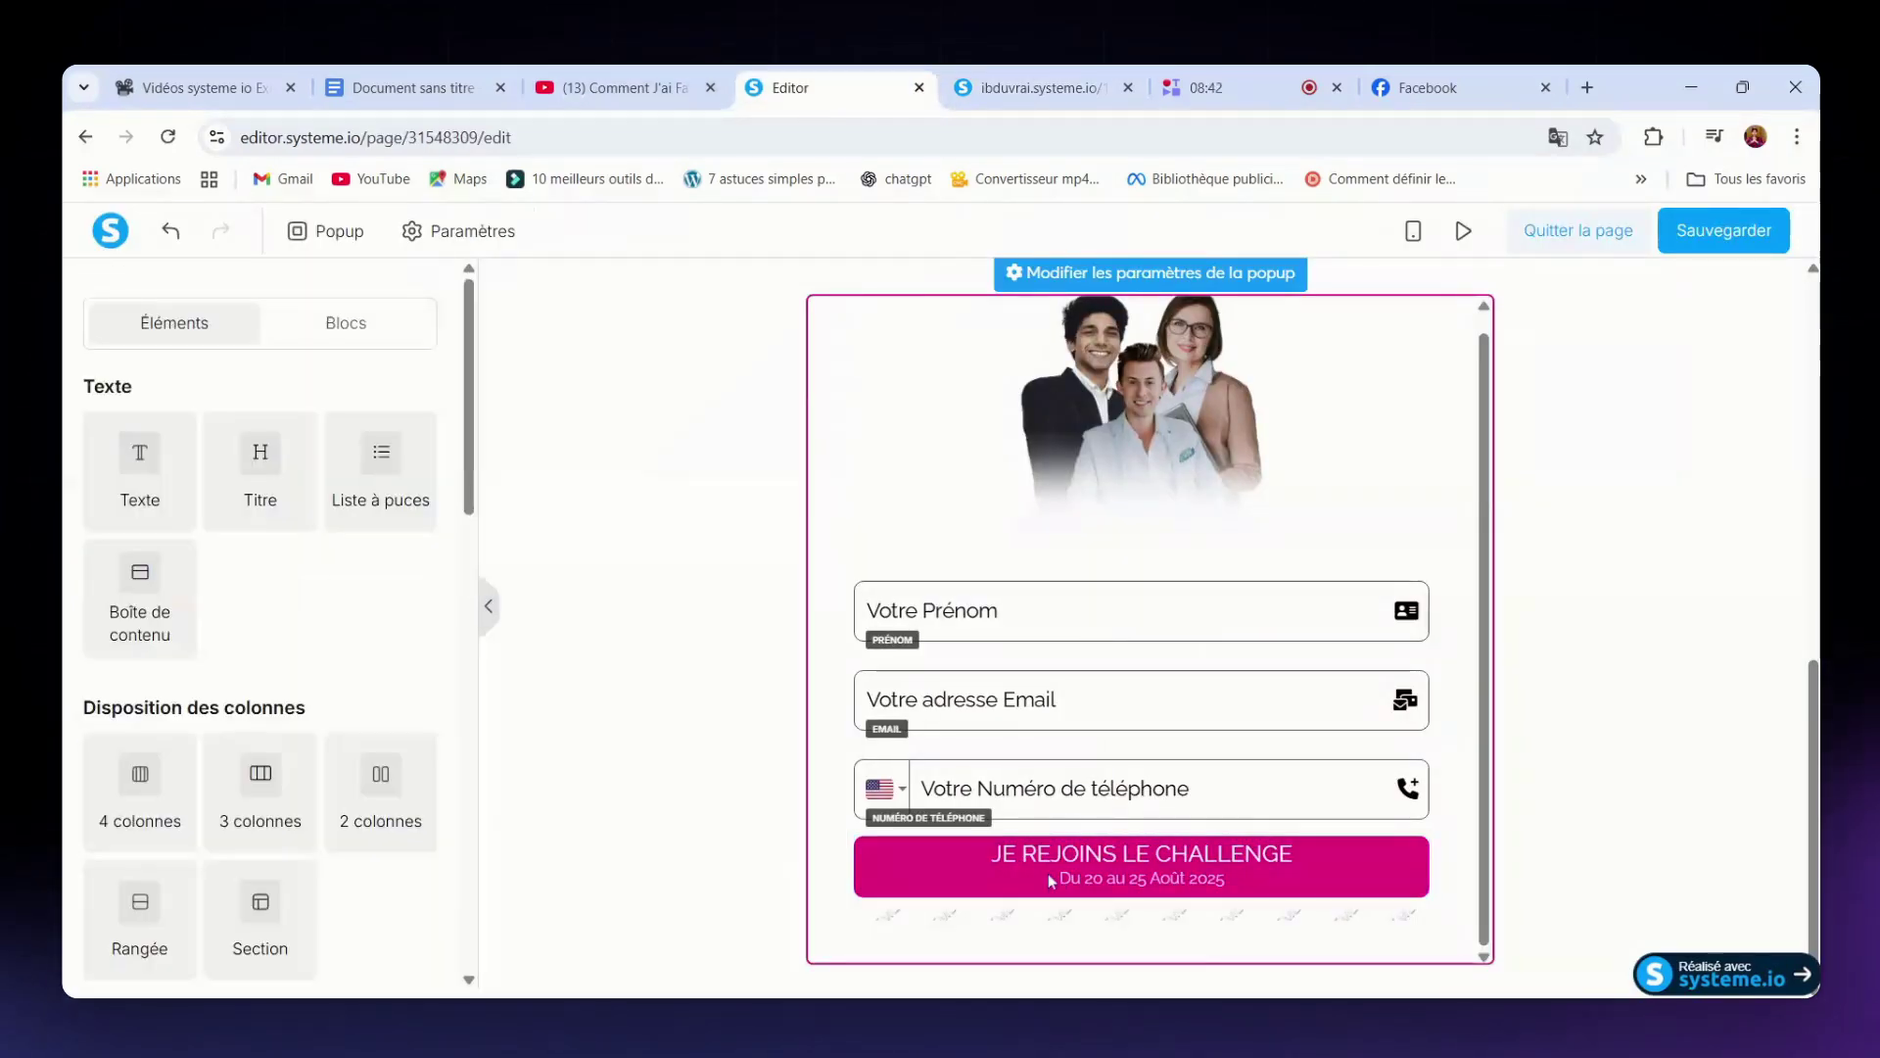
pyautogui.scroll(-5, 385, 659)
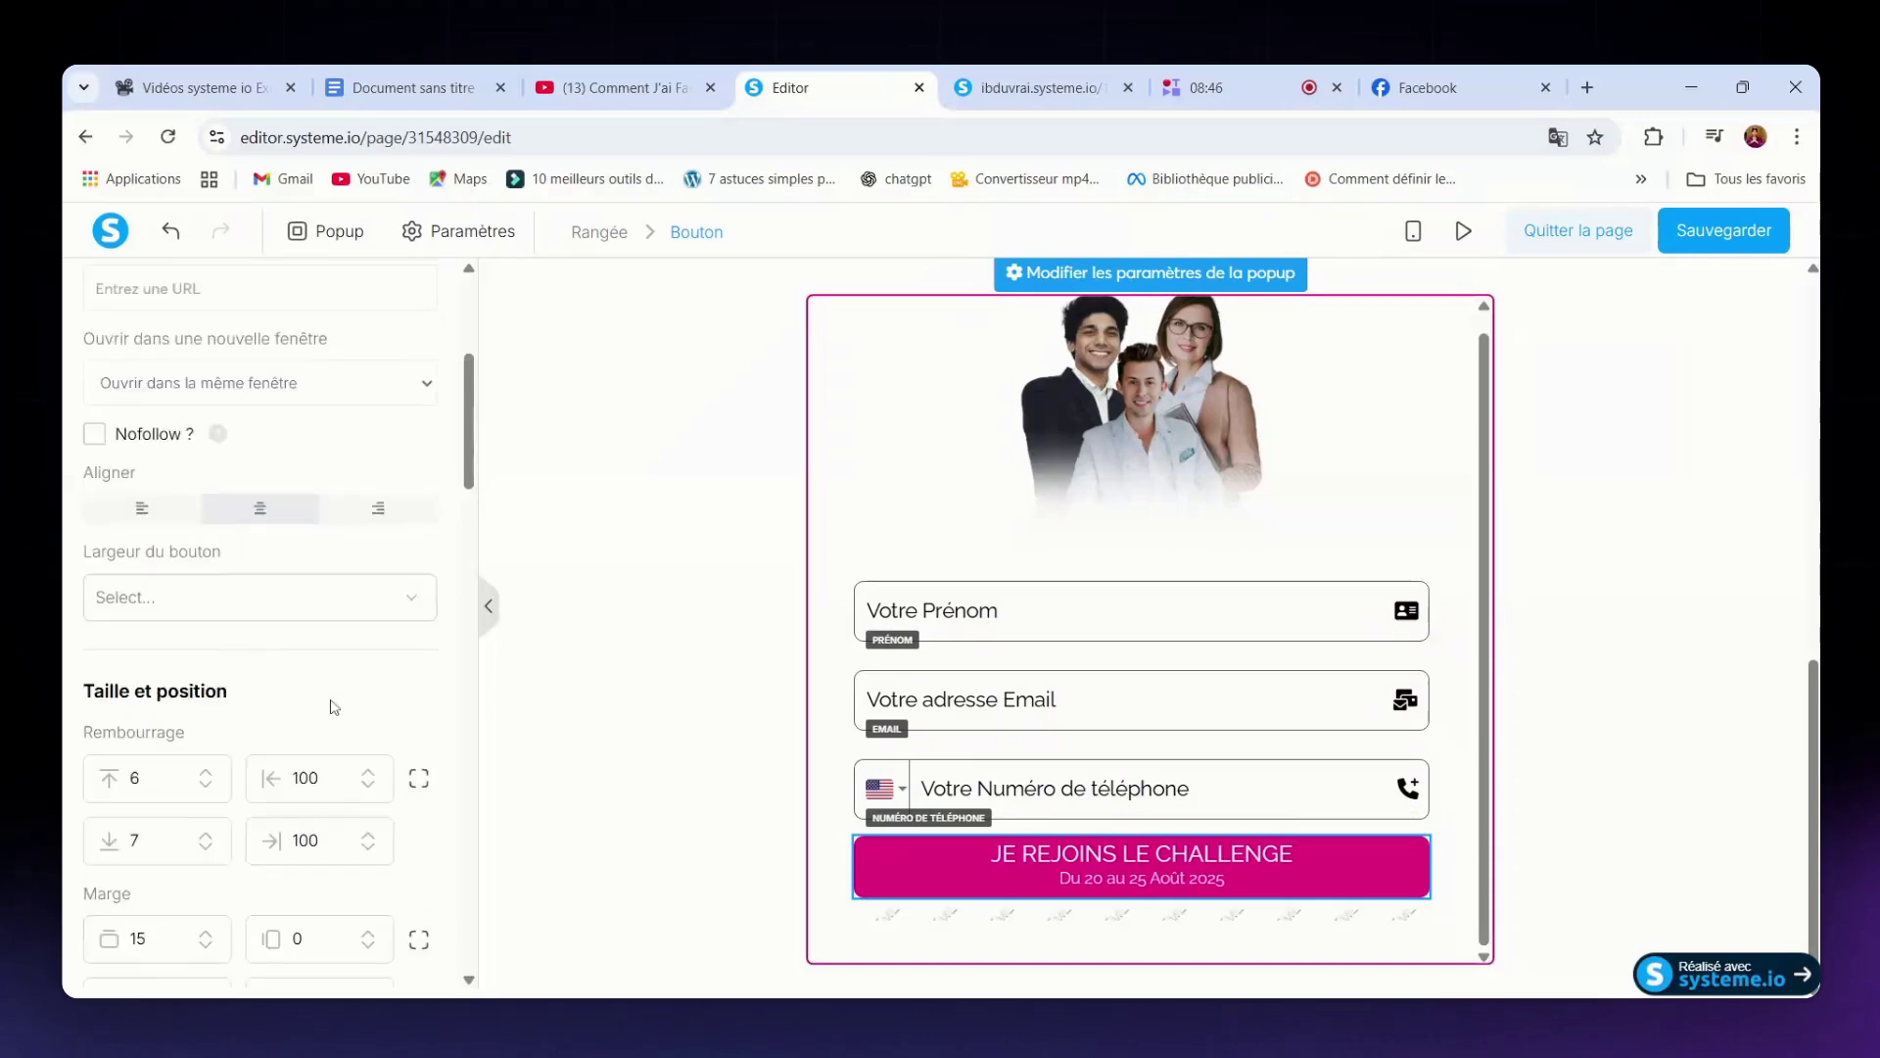
pyautogui.scroll(-3, 385, 659)
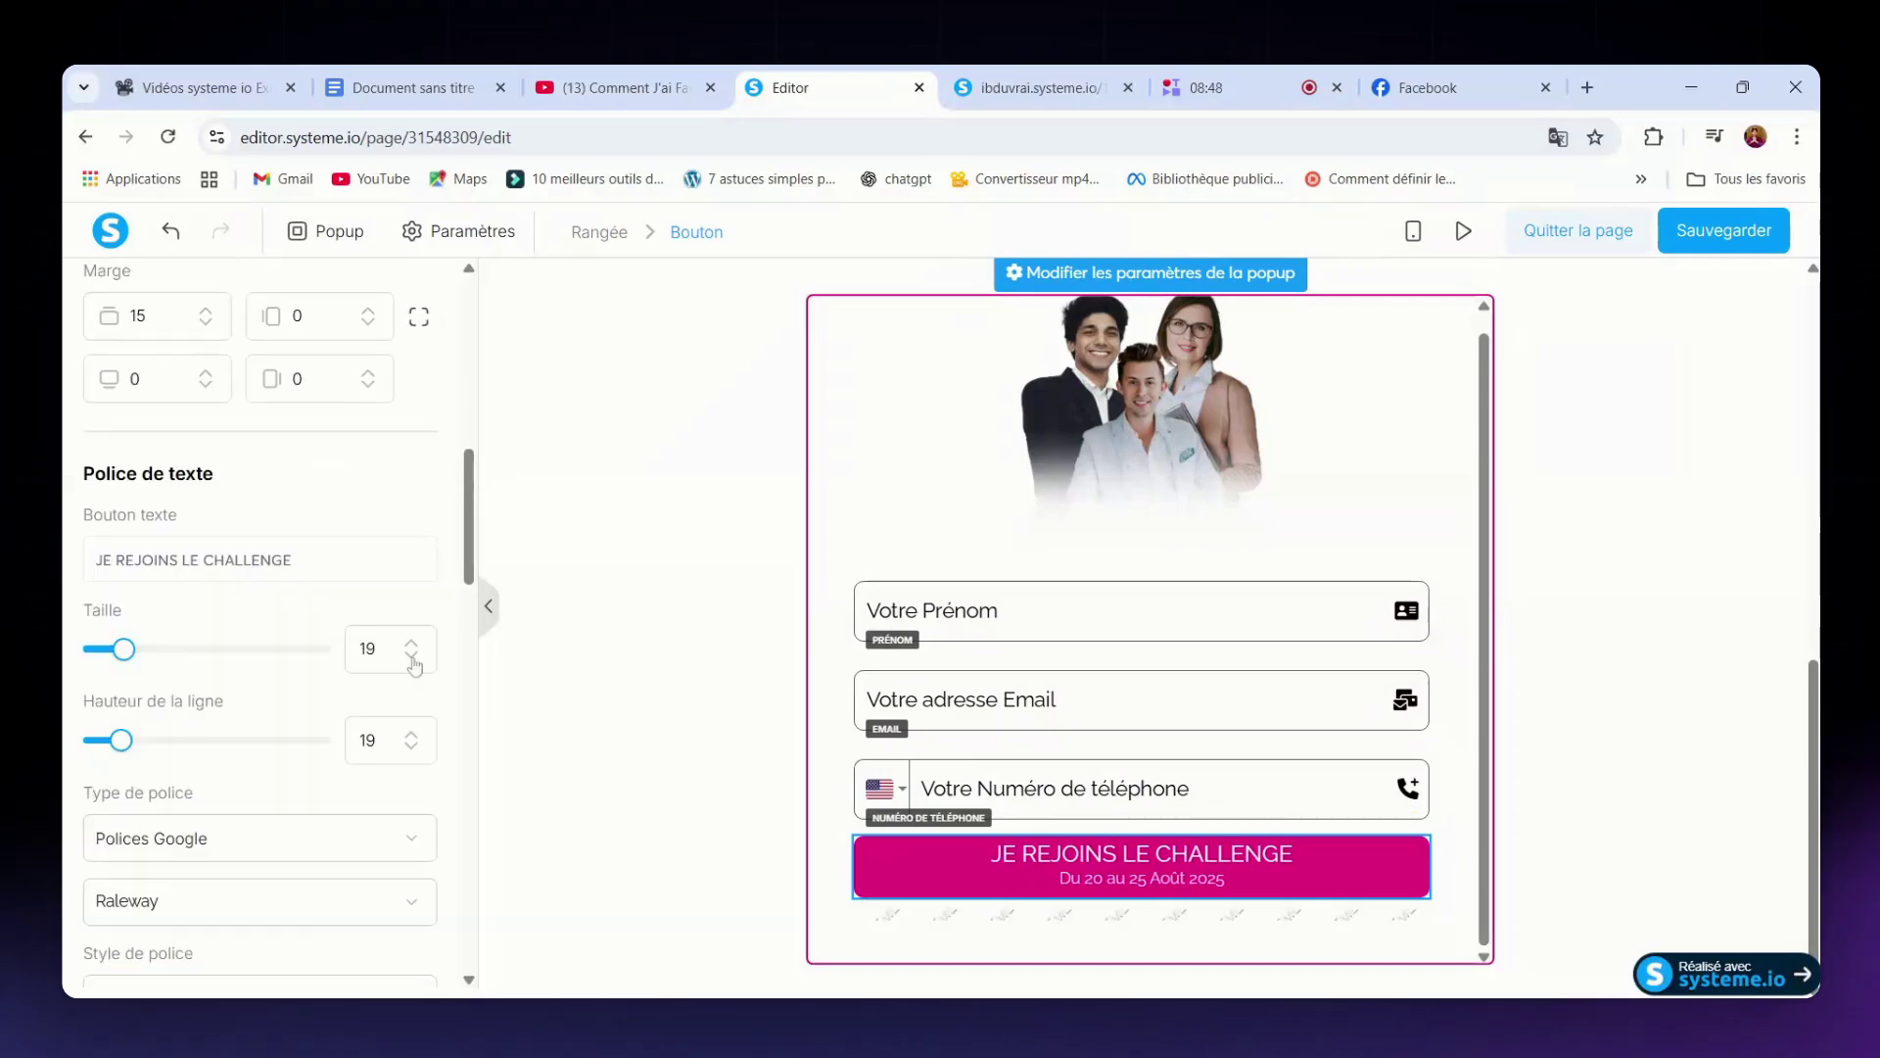
pyautogui.scroll(-2, 411, 686)
# - Switch the button to a single vertical padding value, increase it, and close the button settings
pyautogui.scroll(6, 406, 705)
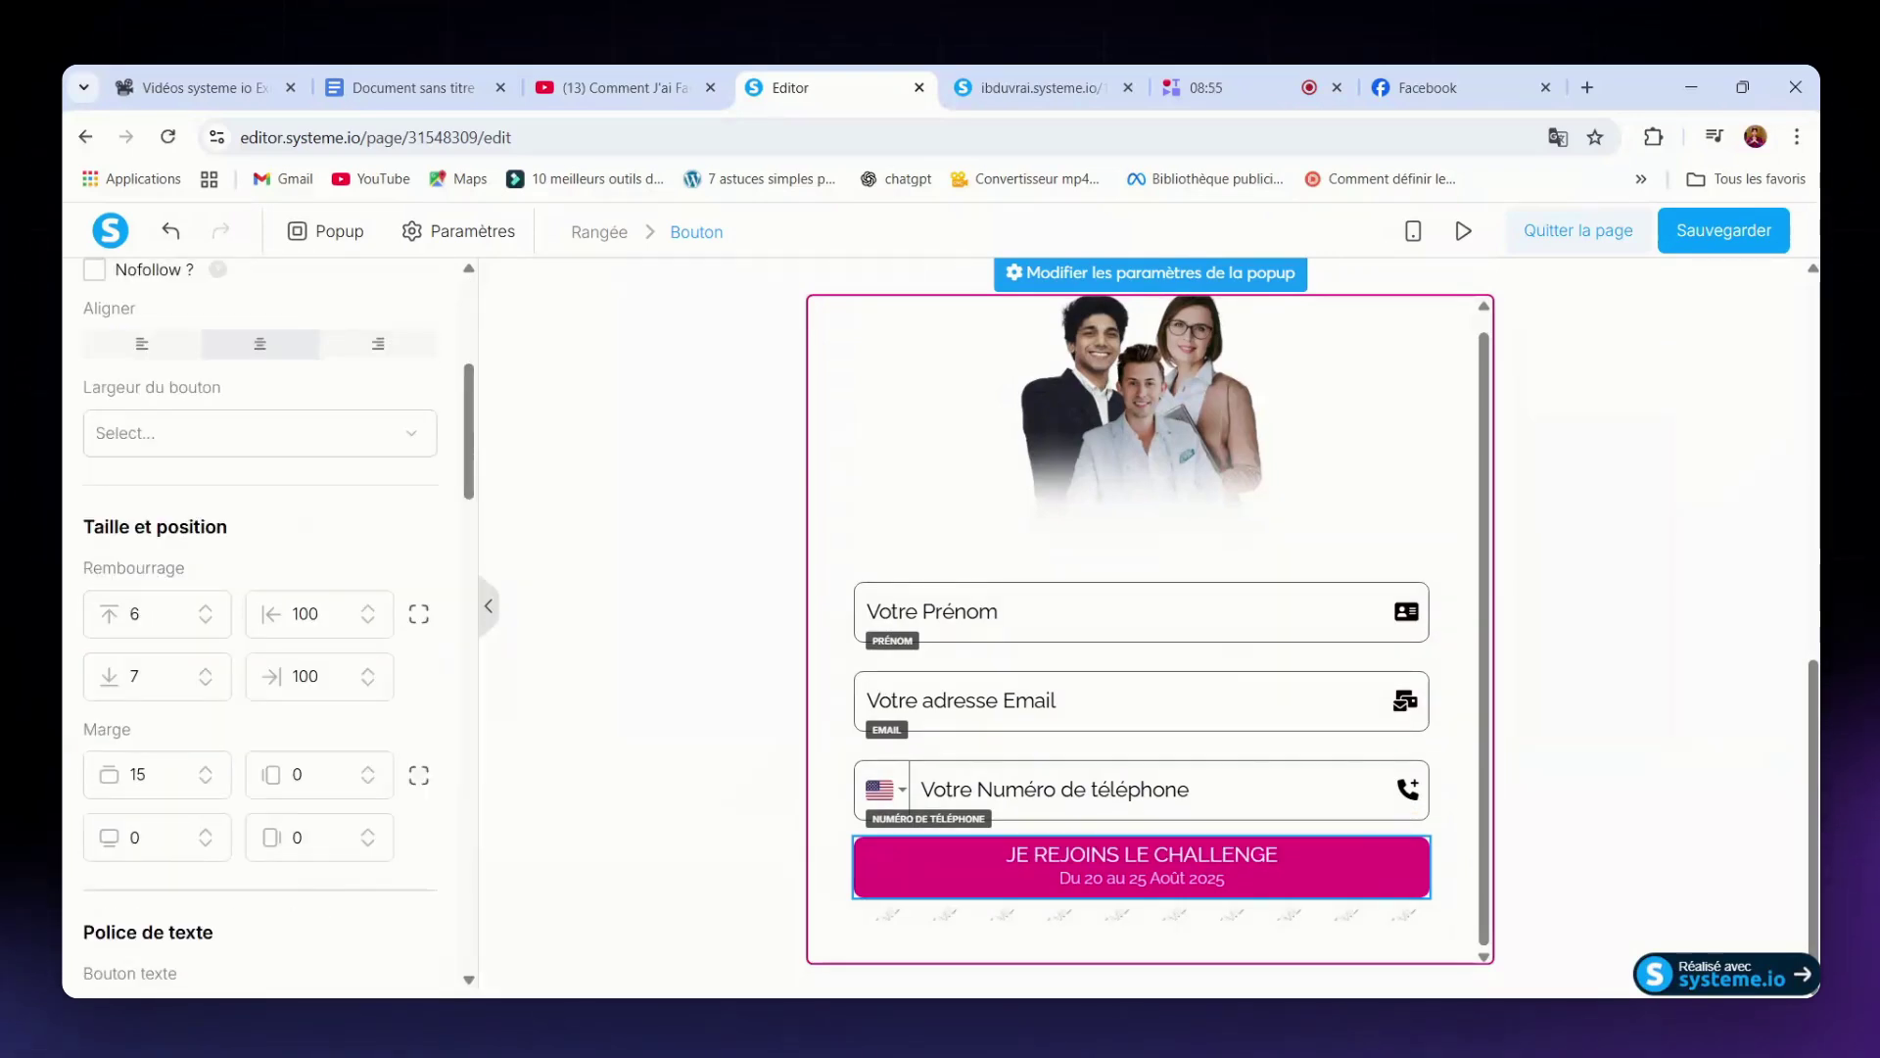
pyautogui.click(207, 609)
pyautogui.click(208, 608)
pyautogui.click(207, 609)
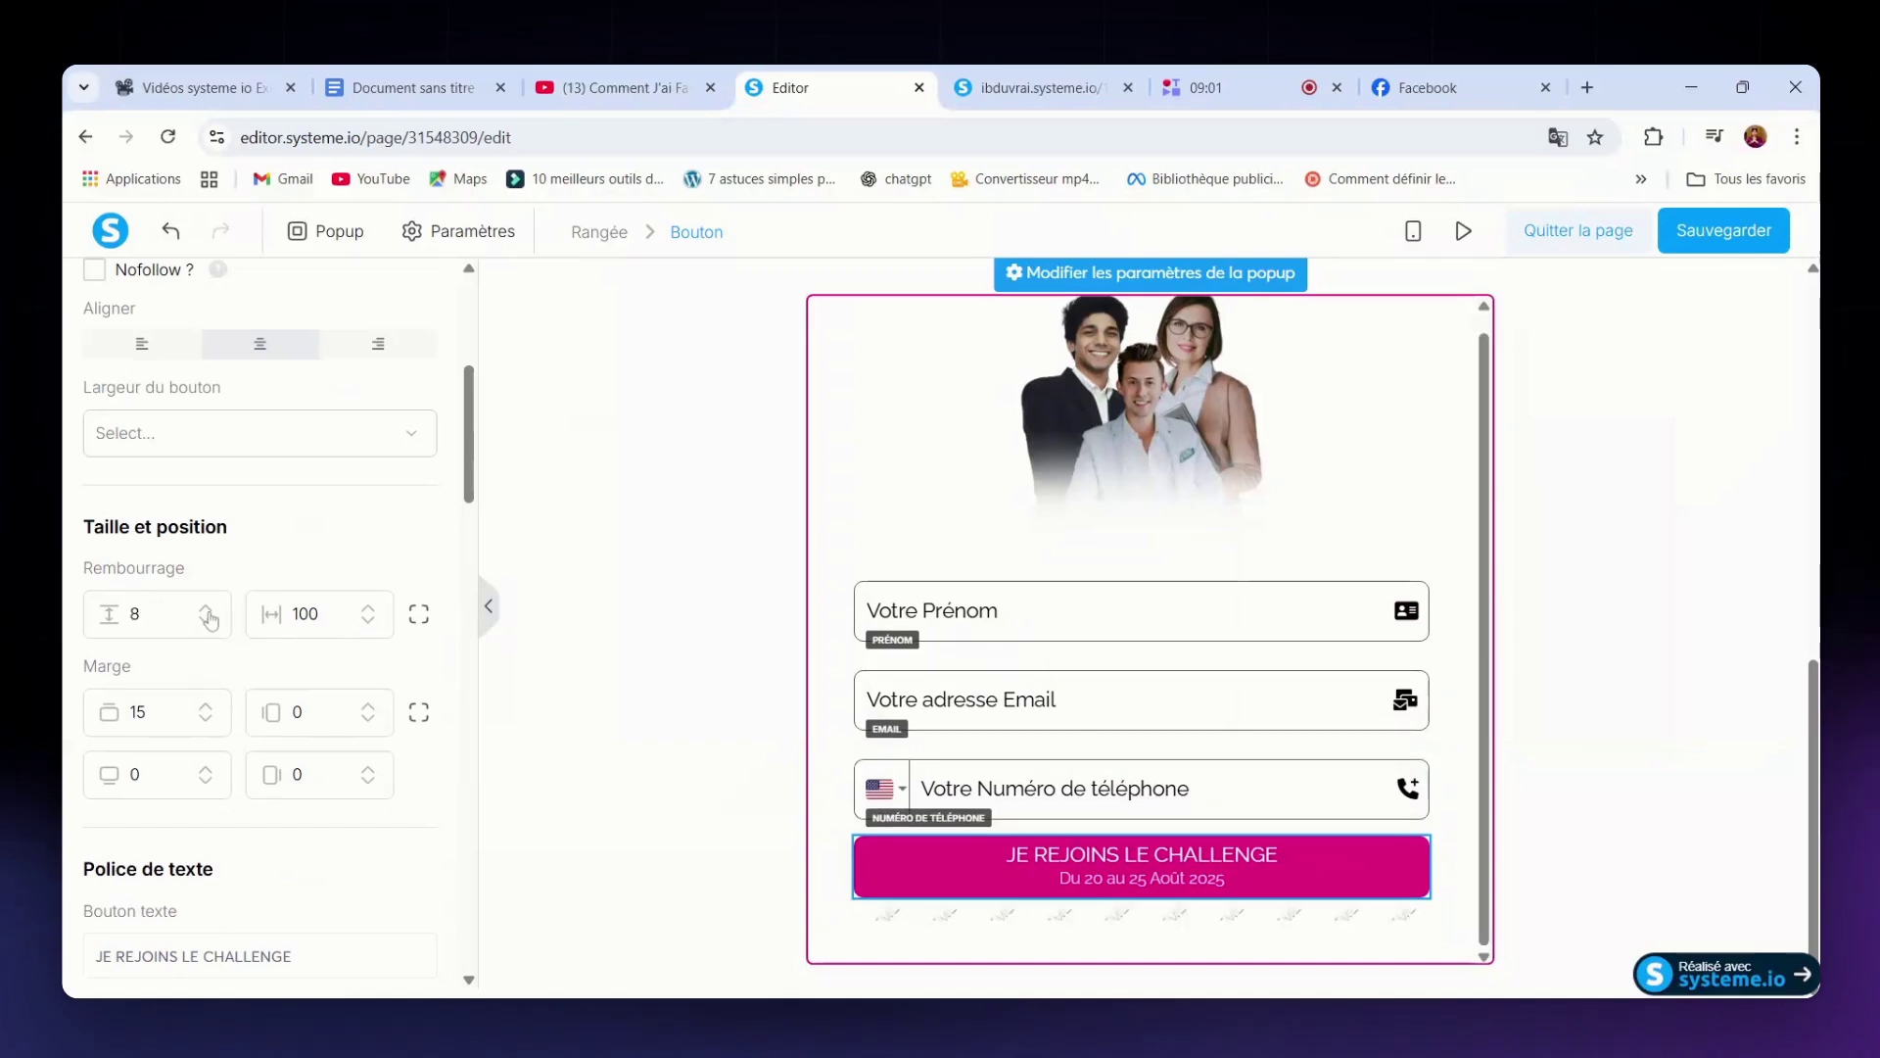
pyautogui.click(208, 608)
pyautogui.scroll(5, 380, 548)
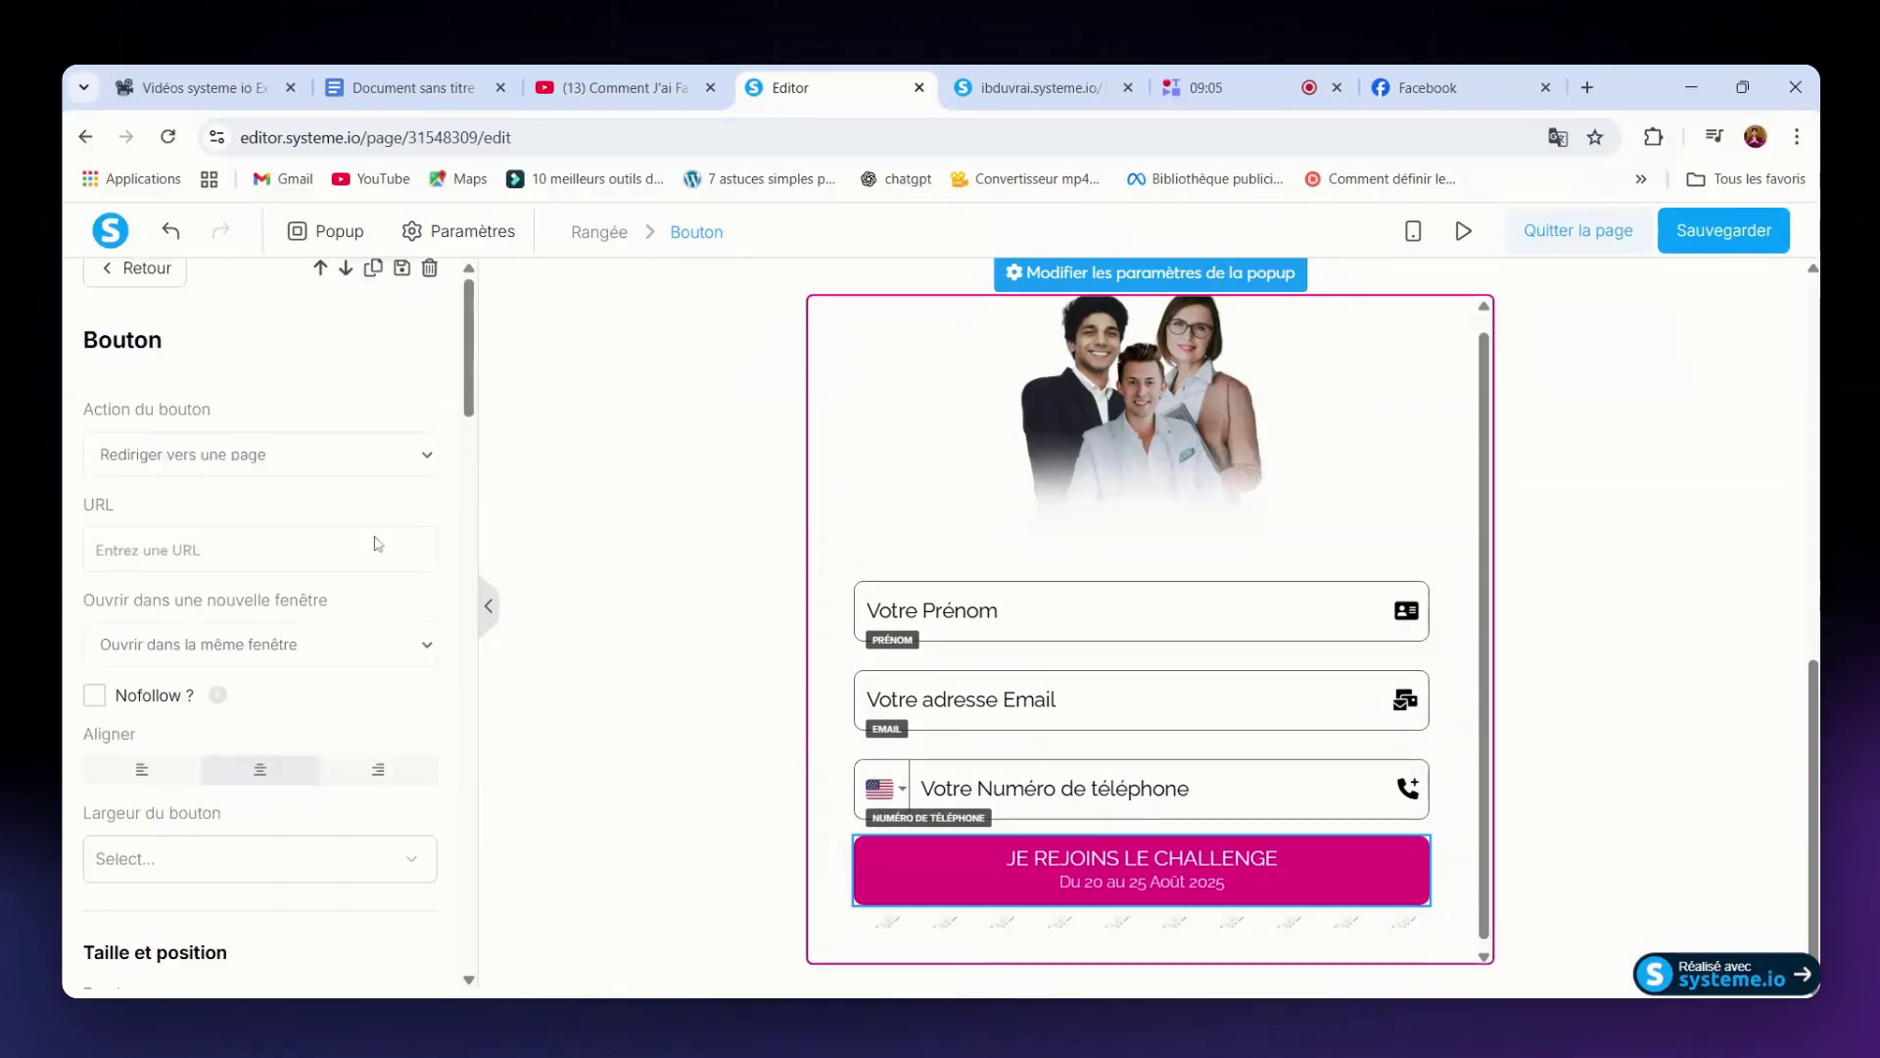
pyautogui.click(142, 304)
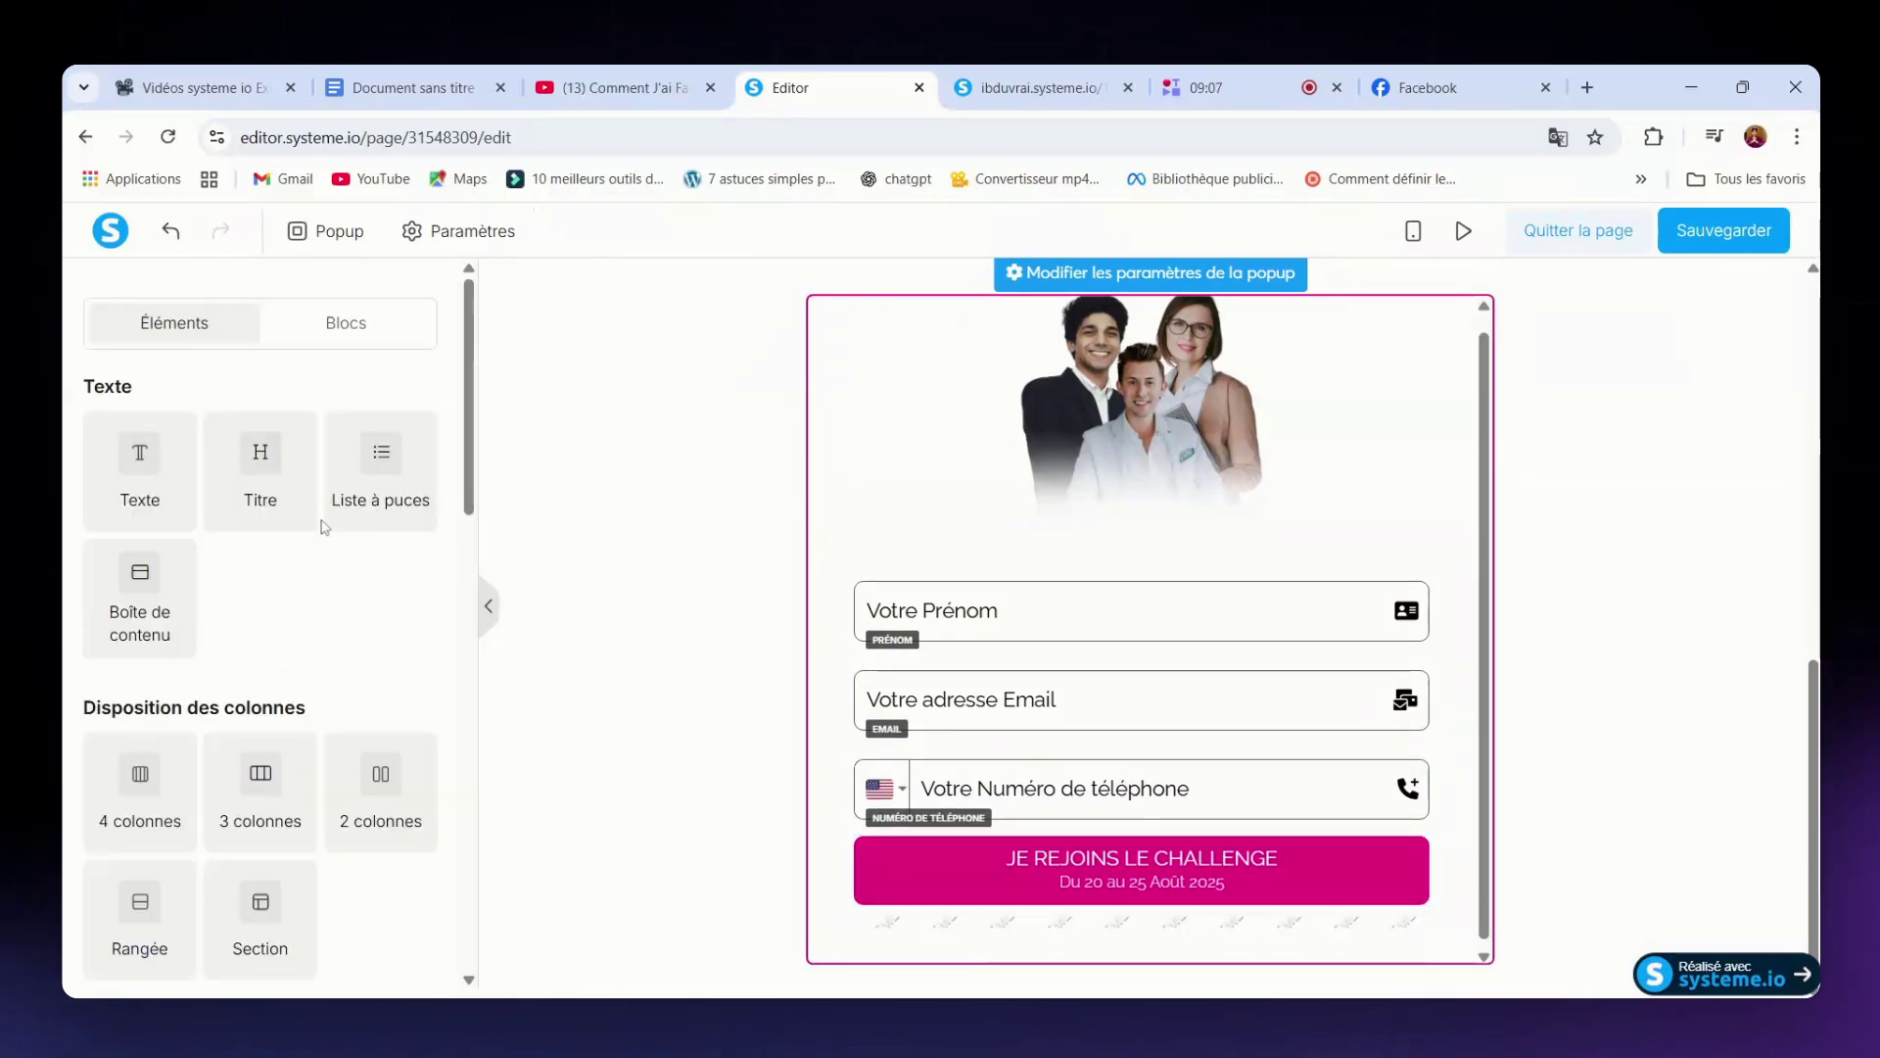
# - Add a title between the team image and the first-name field, using the document's text "Entrez vos informations et rejoignez le challenge"
pyautogui.scroll(-4, 303, 568)
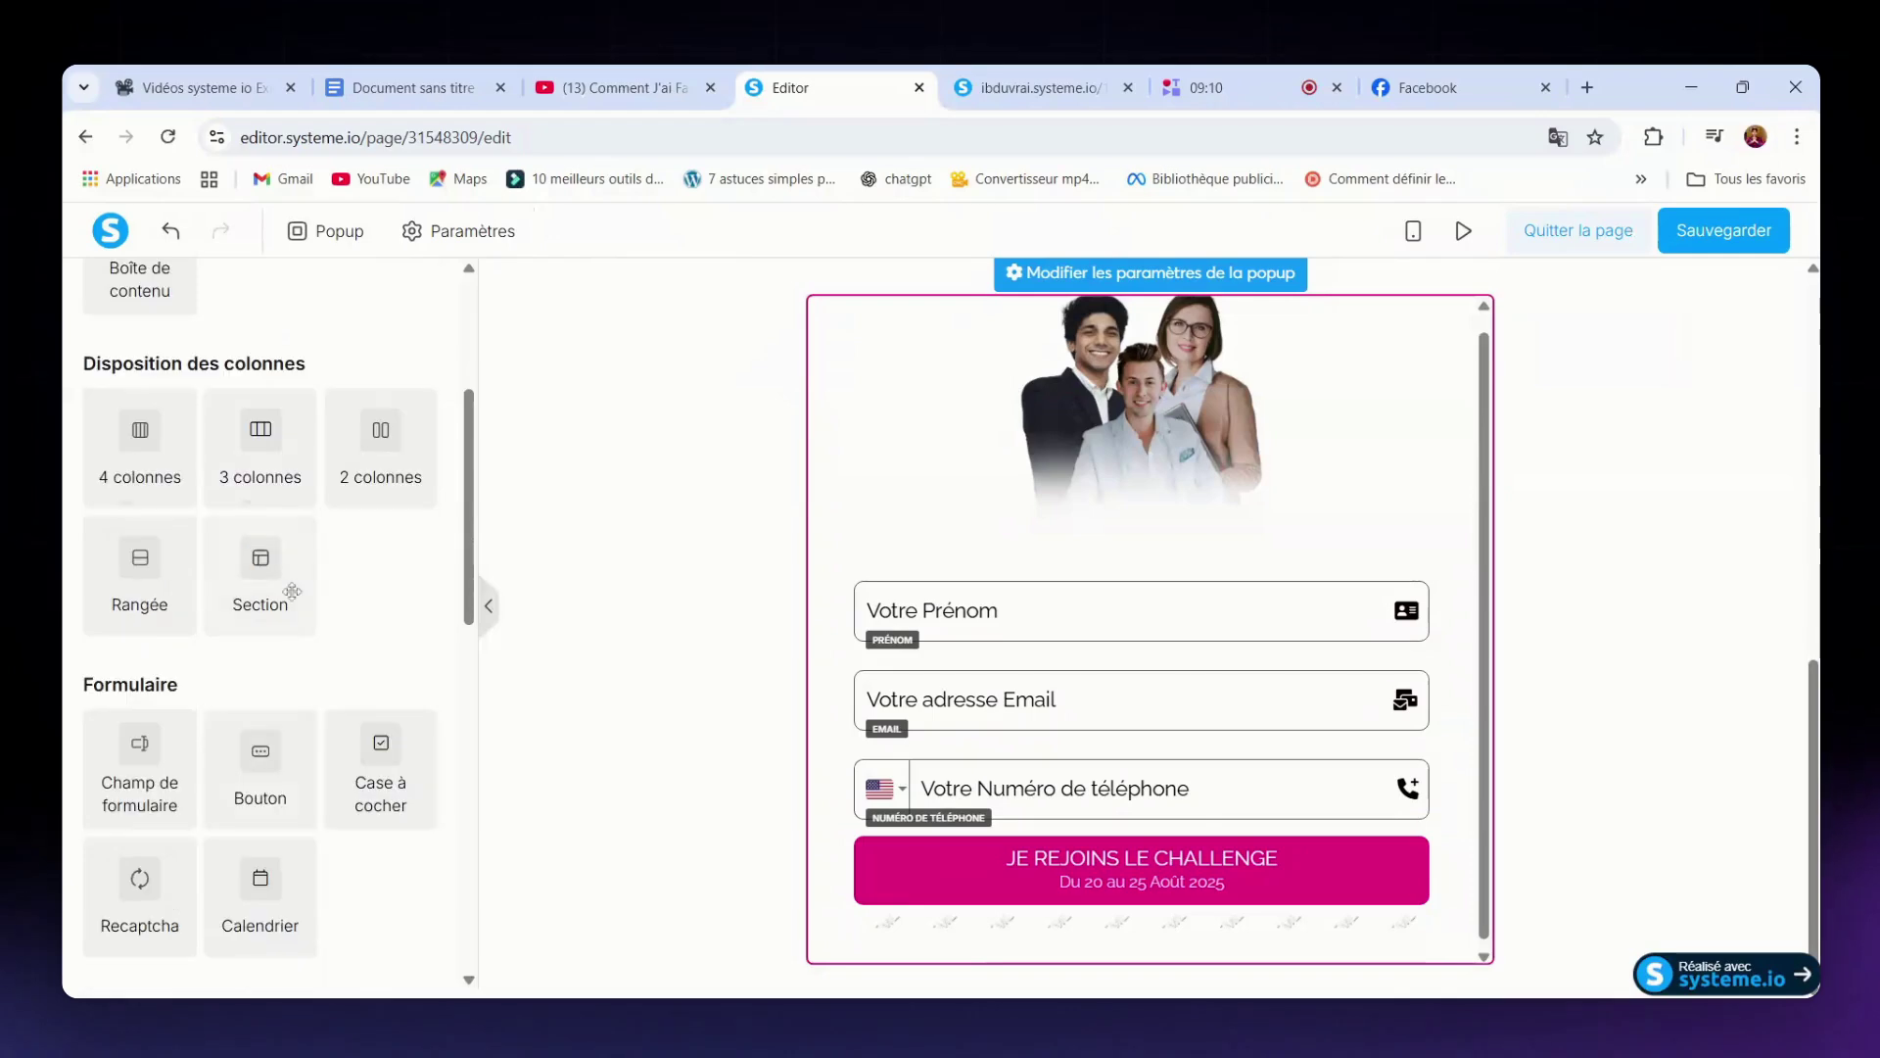
pyautogui.scroll(4, 294, 529)
pyautogui.moveTo(298, 458); pyautogui.dragTo(1143, 544)
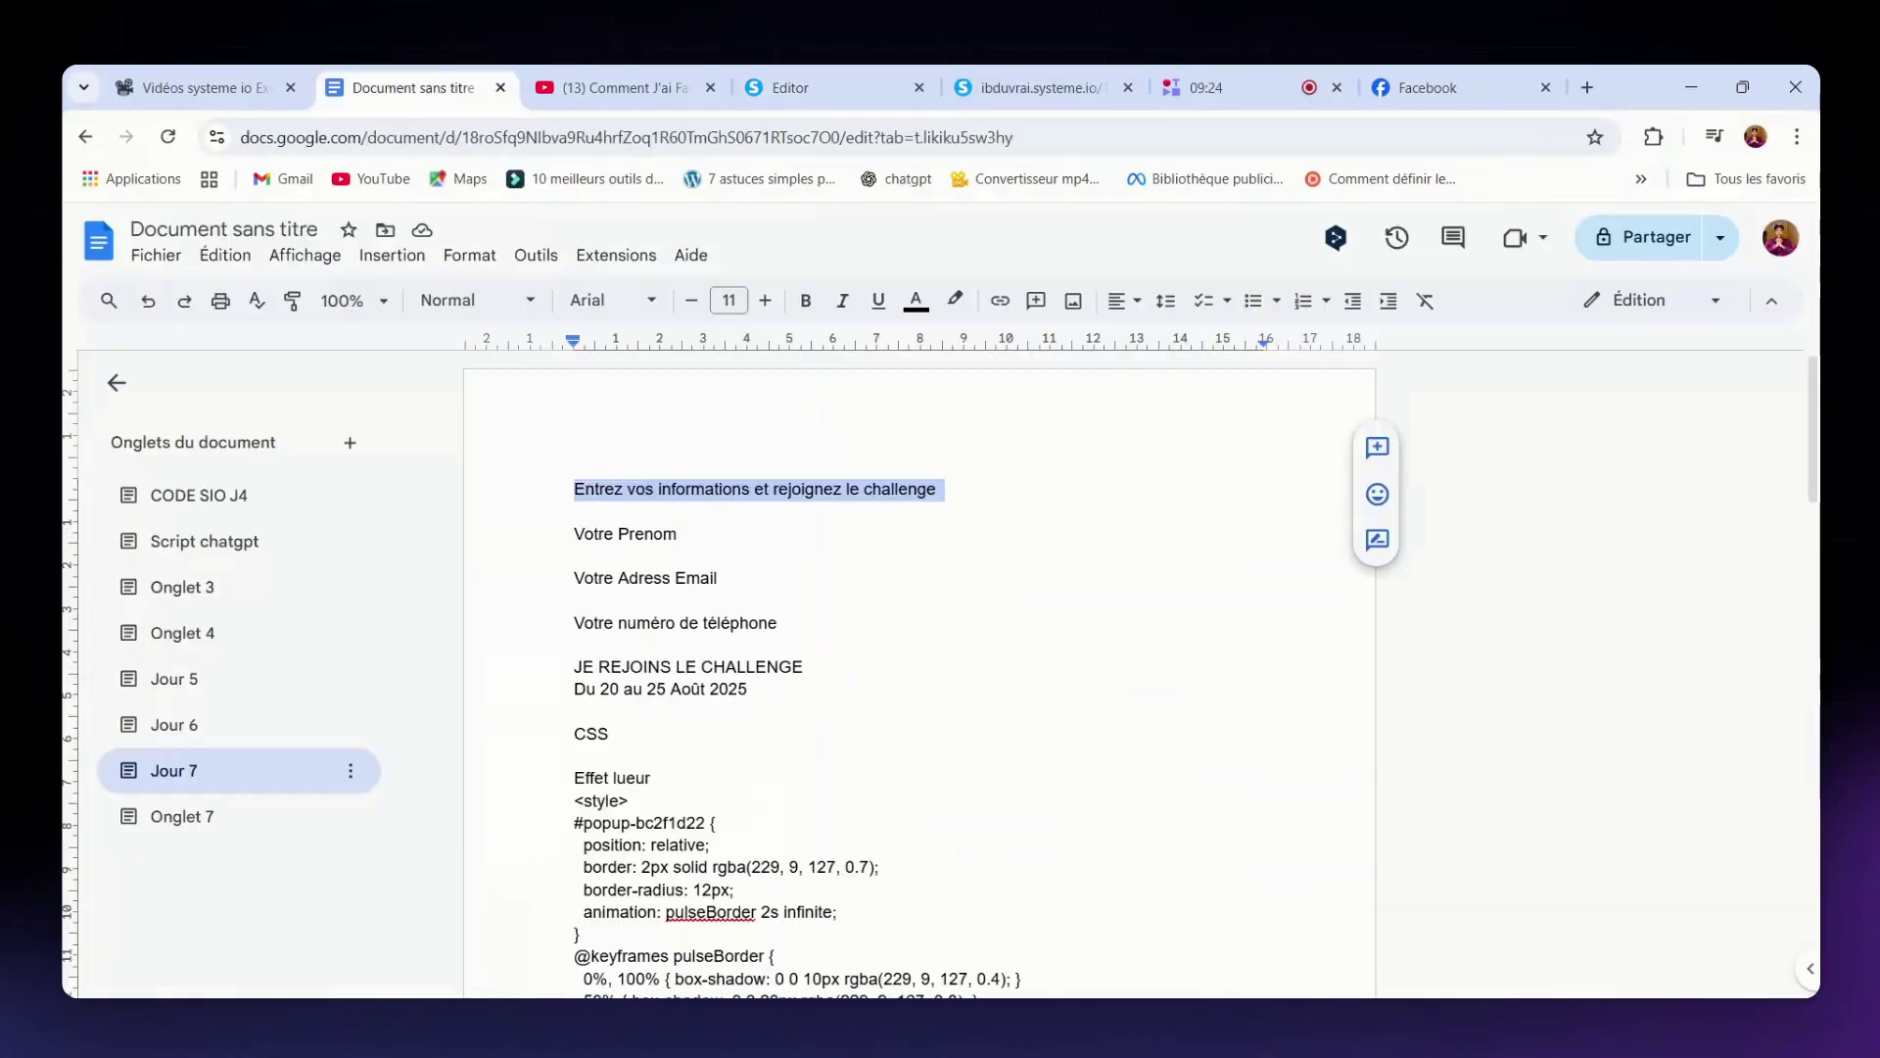
pyautogui.click(790, 87)
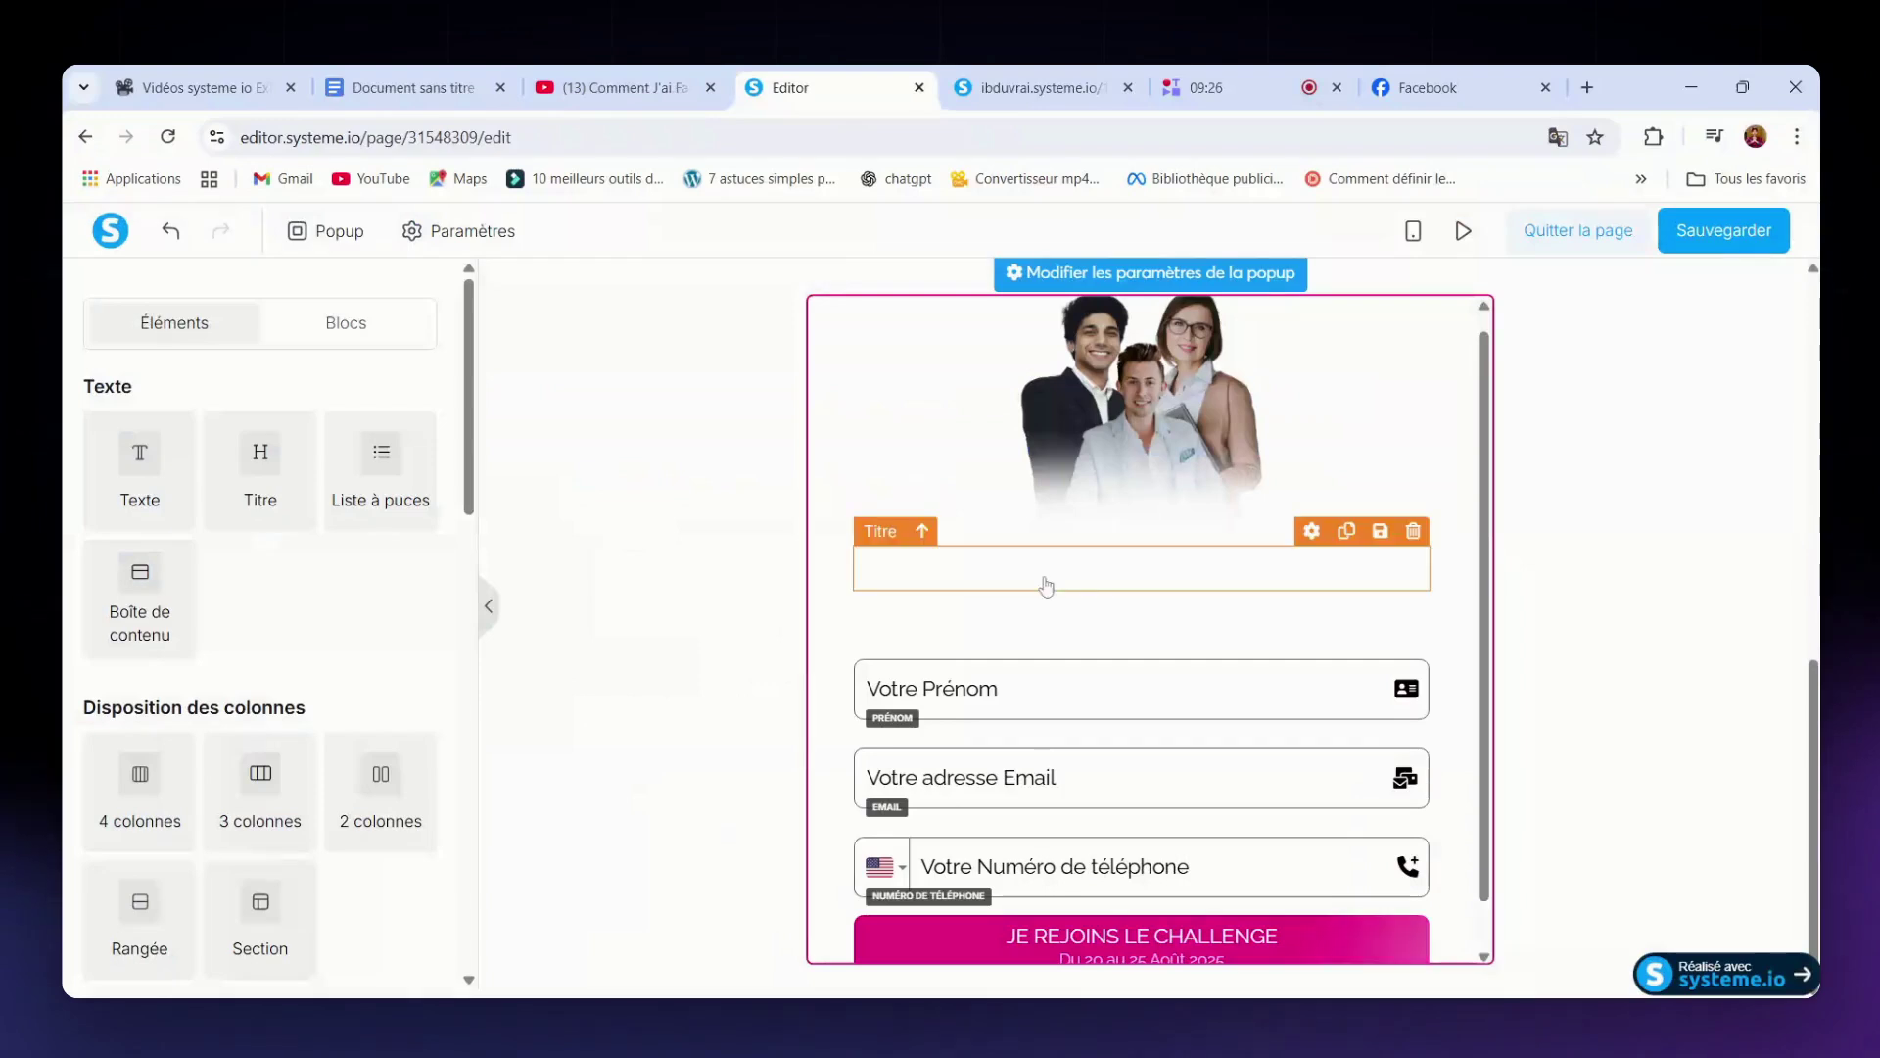
pyautogui.click(1047, 586)
pyautogui.hotkey('ctrl', 'v')
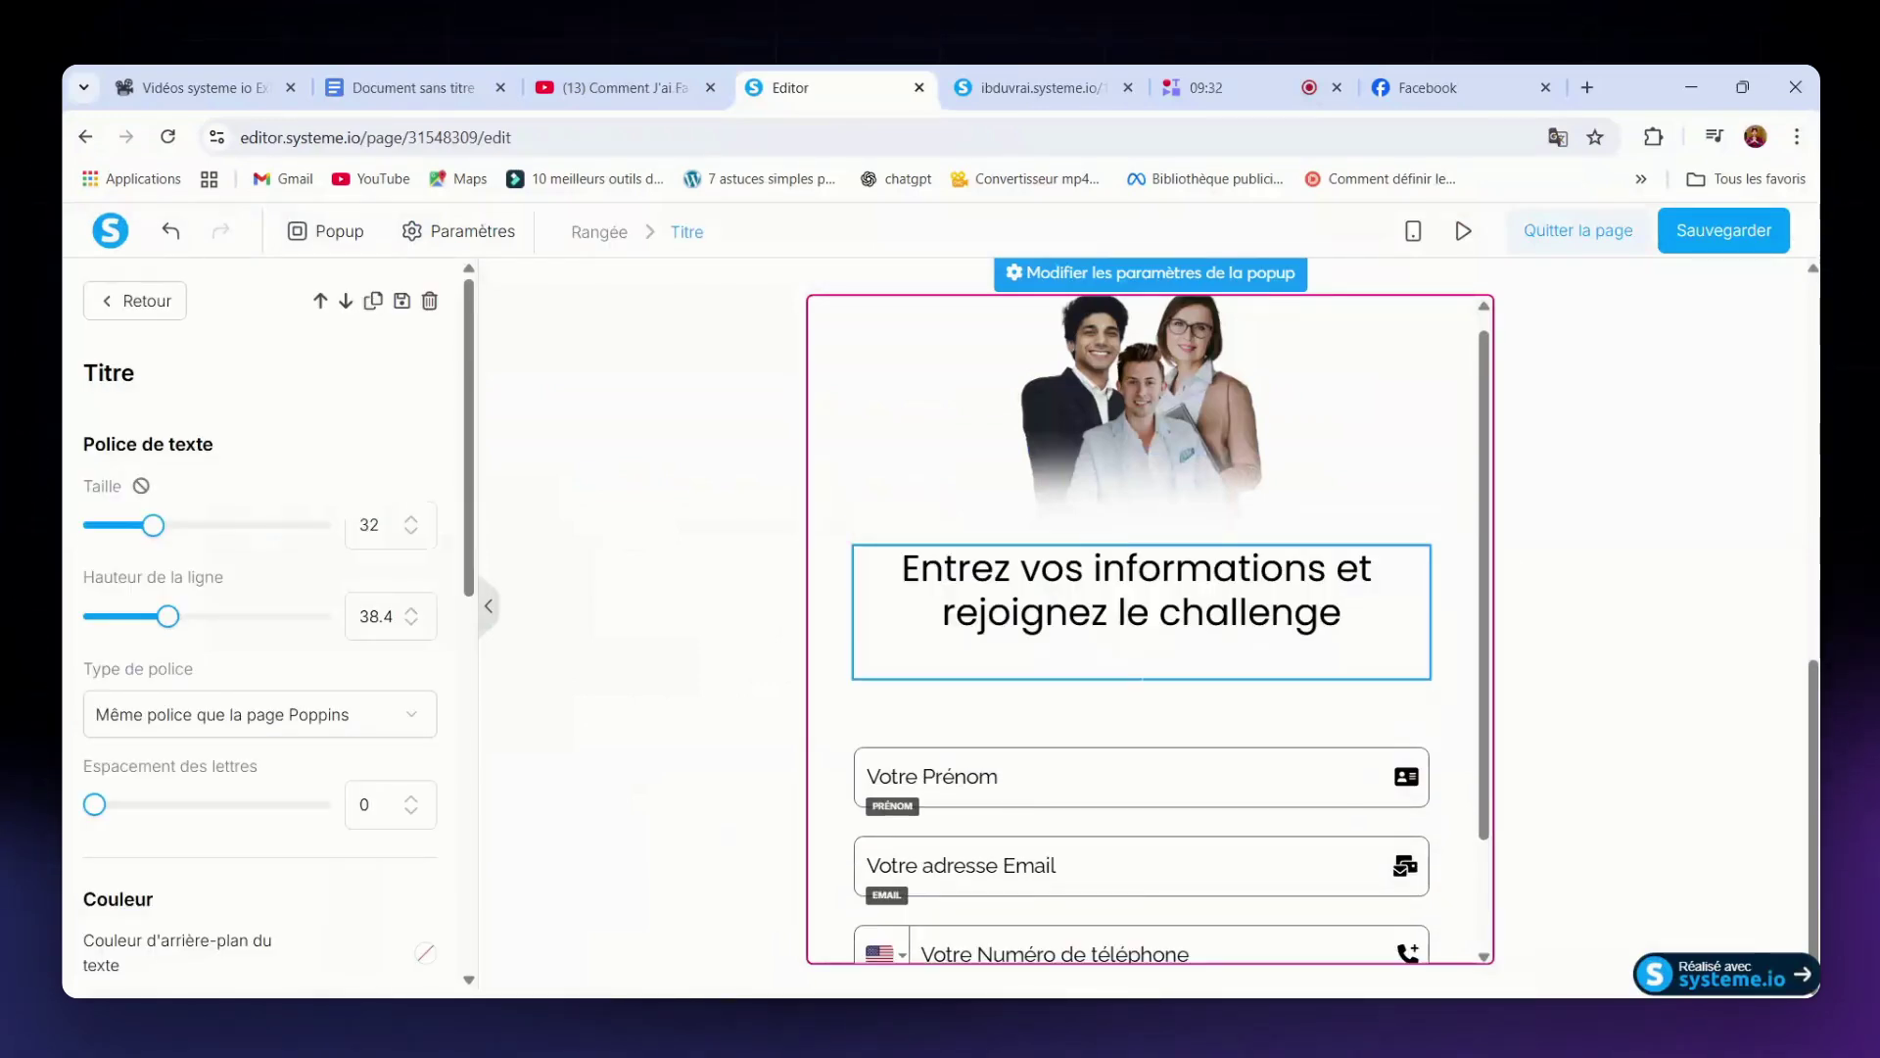
pyautogui.press('BackSpace')
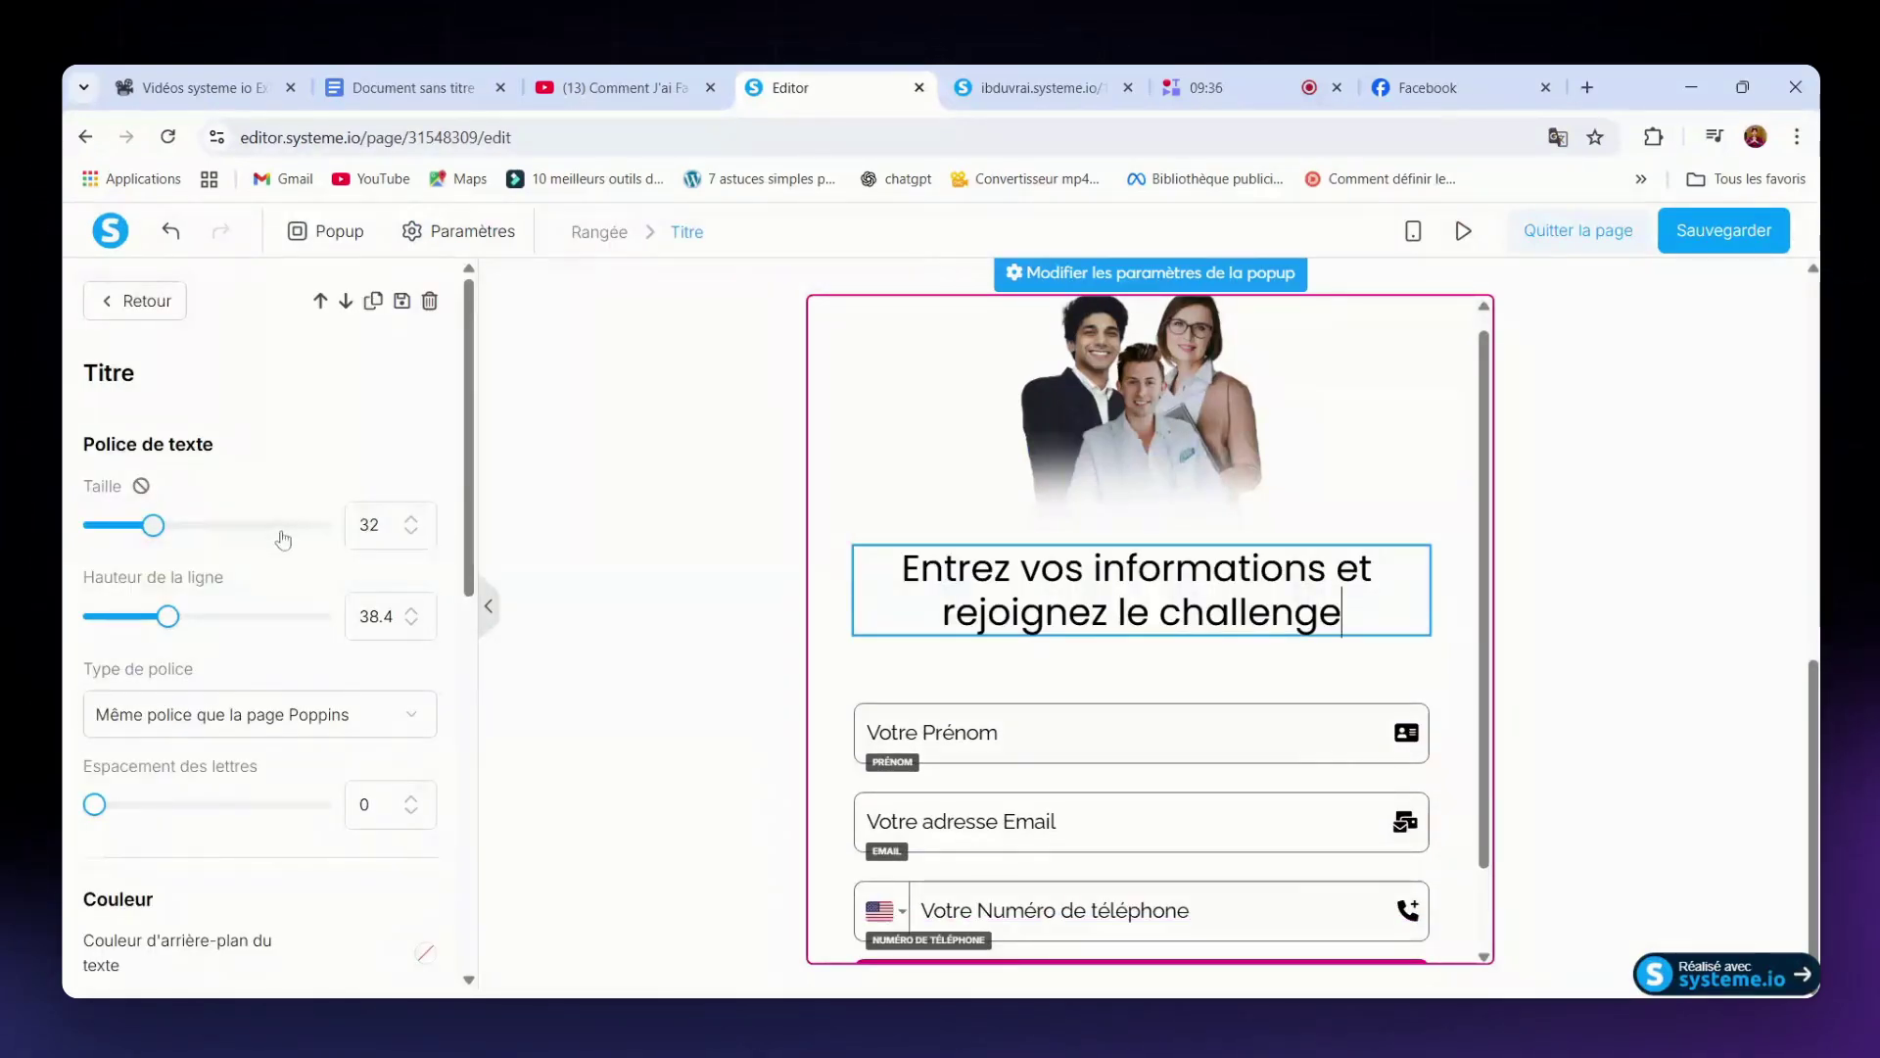
# - Set the popup title's font to the Google font Poppins in the Bold 700 style
pyautogui.scroll(-1, 289, 617)
pyautogui.click(223, 615)
pyautogui.click(181, 744)
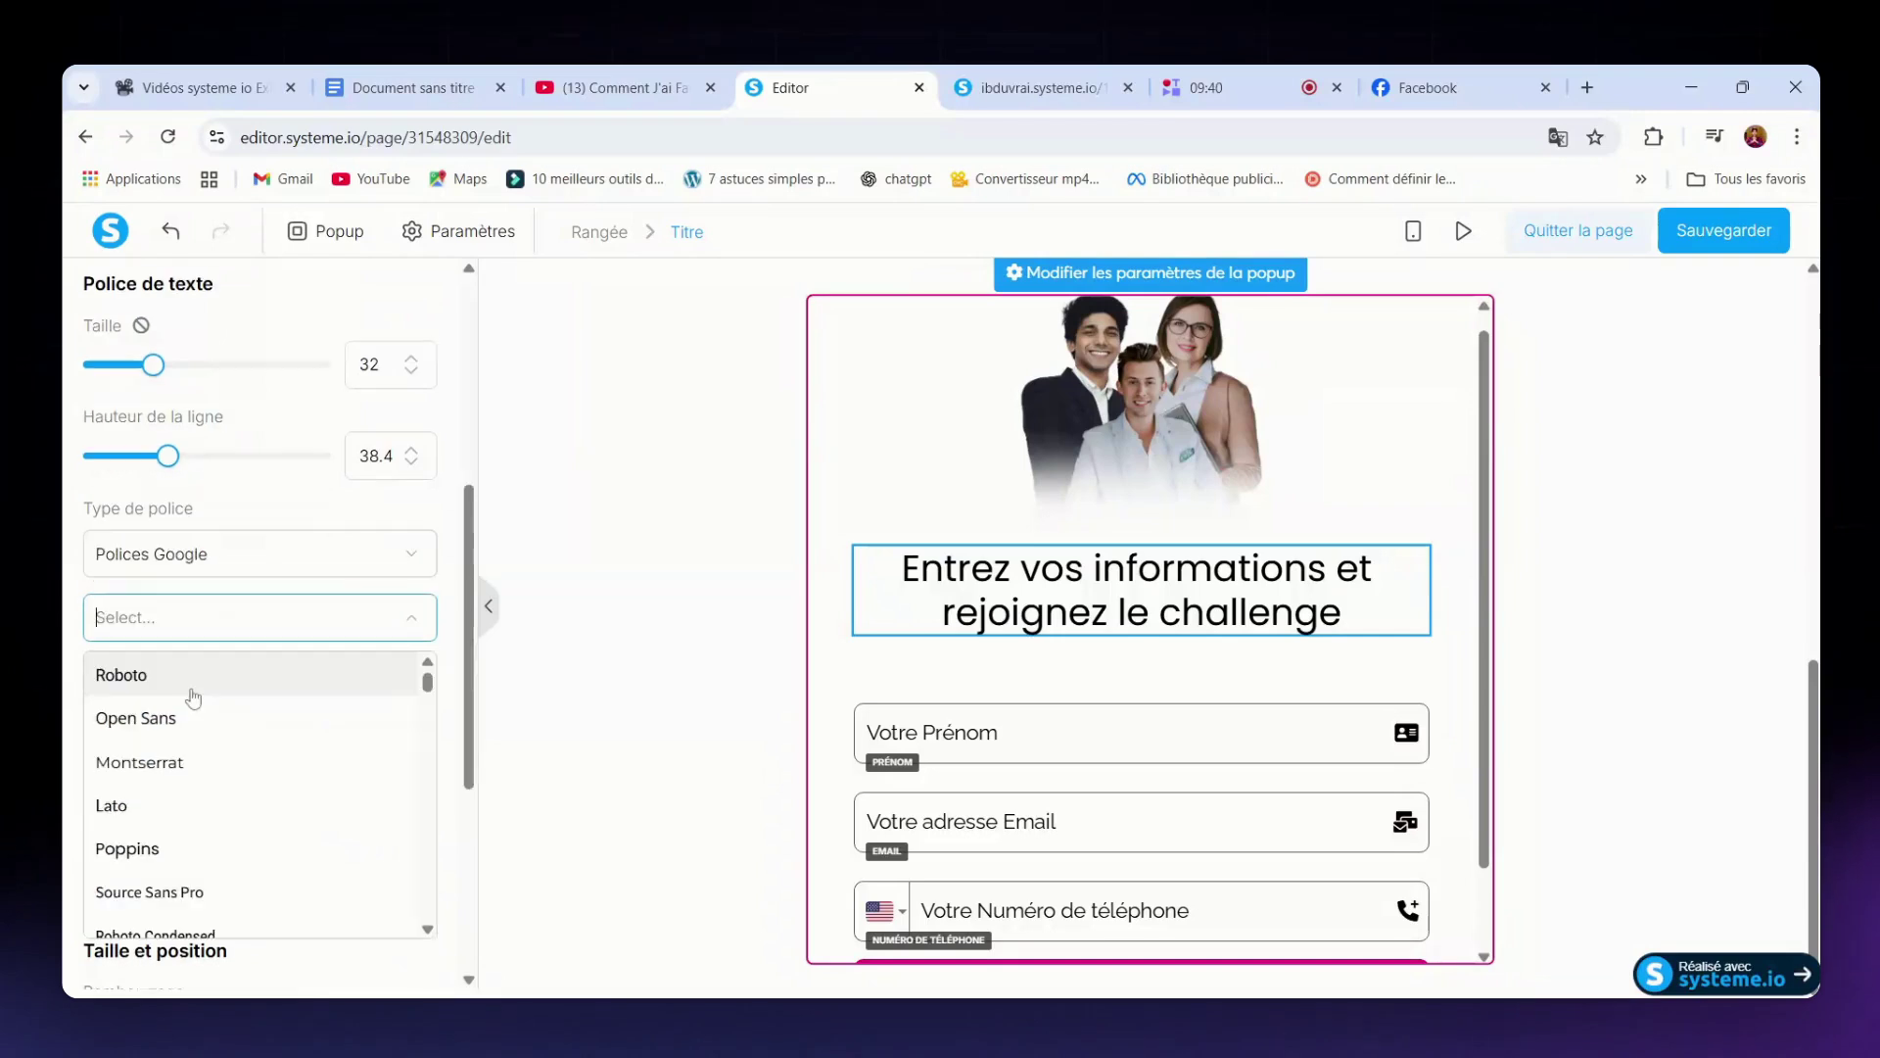
pyautogui.scroll(-4, 191, 744)
pyautogui.scroll(2, 150, 448)
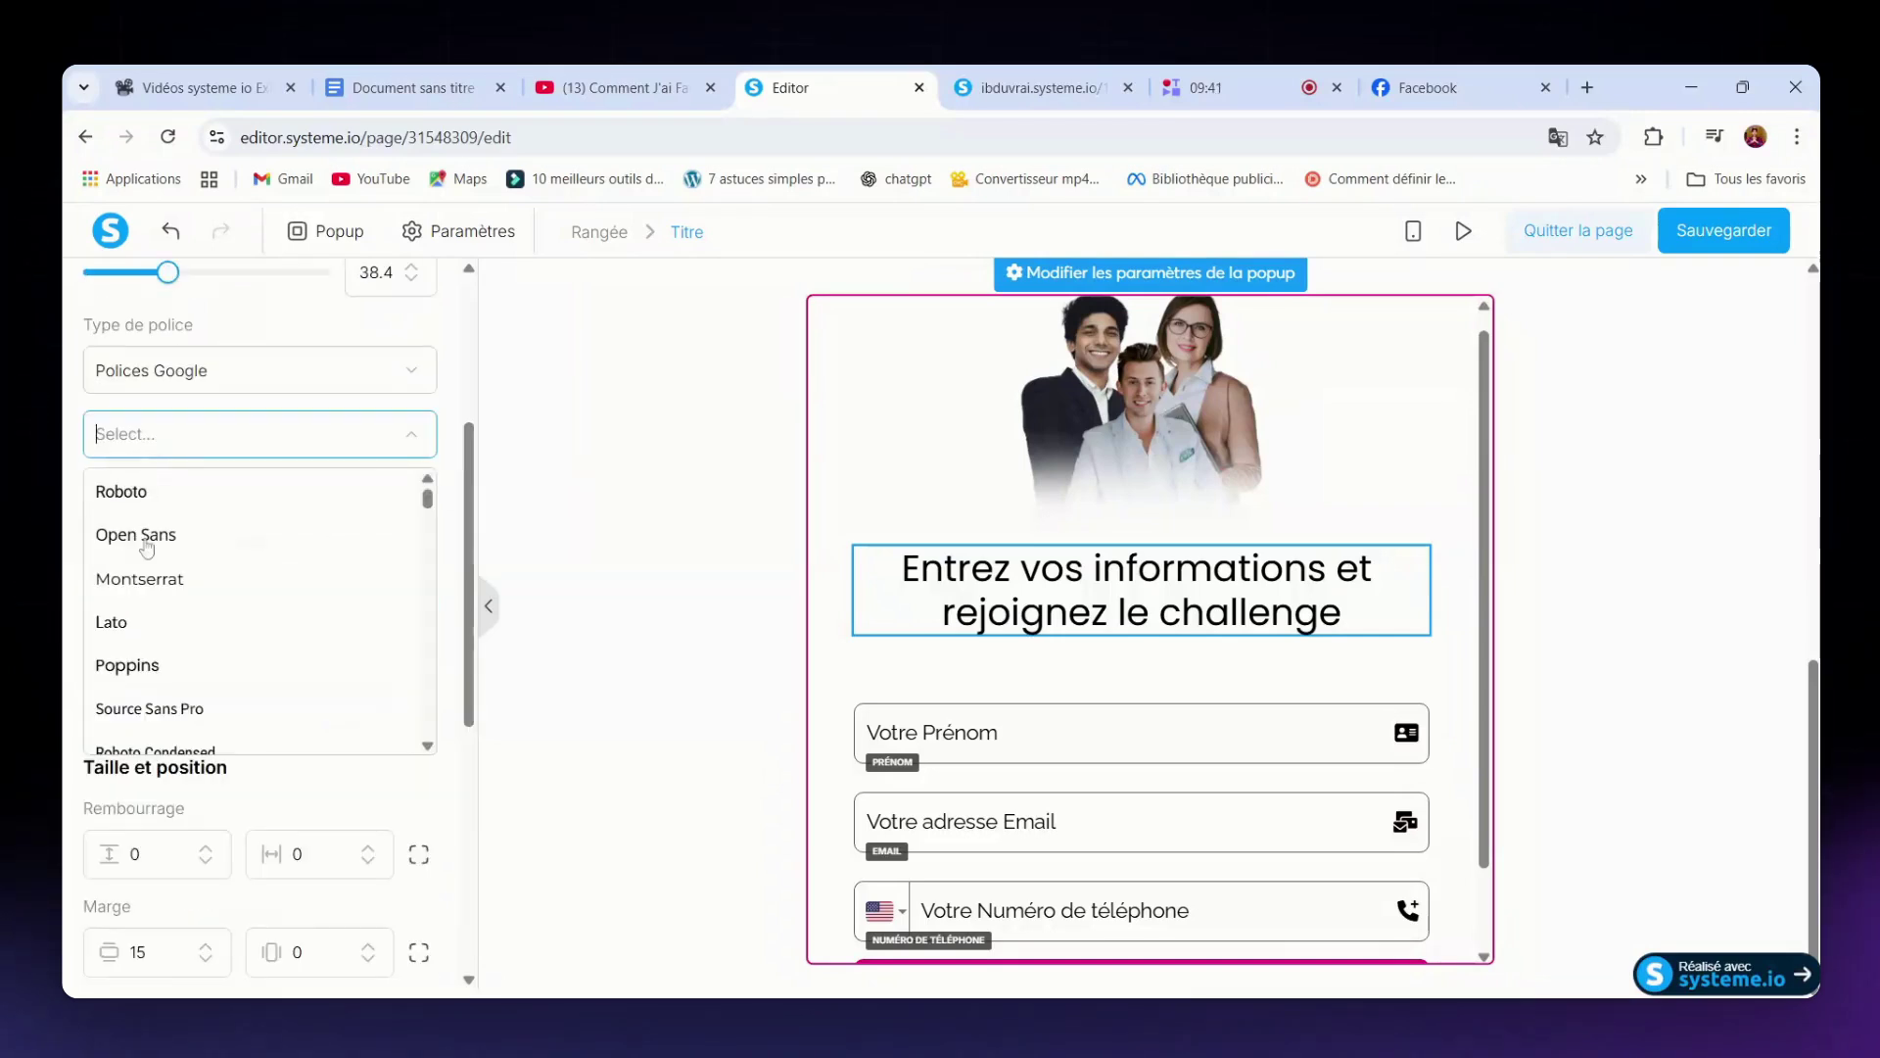
pyautogui.click(148, 673)
pyautogui.click(152, 543)
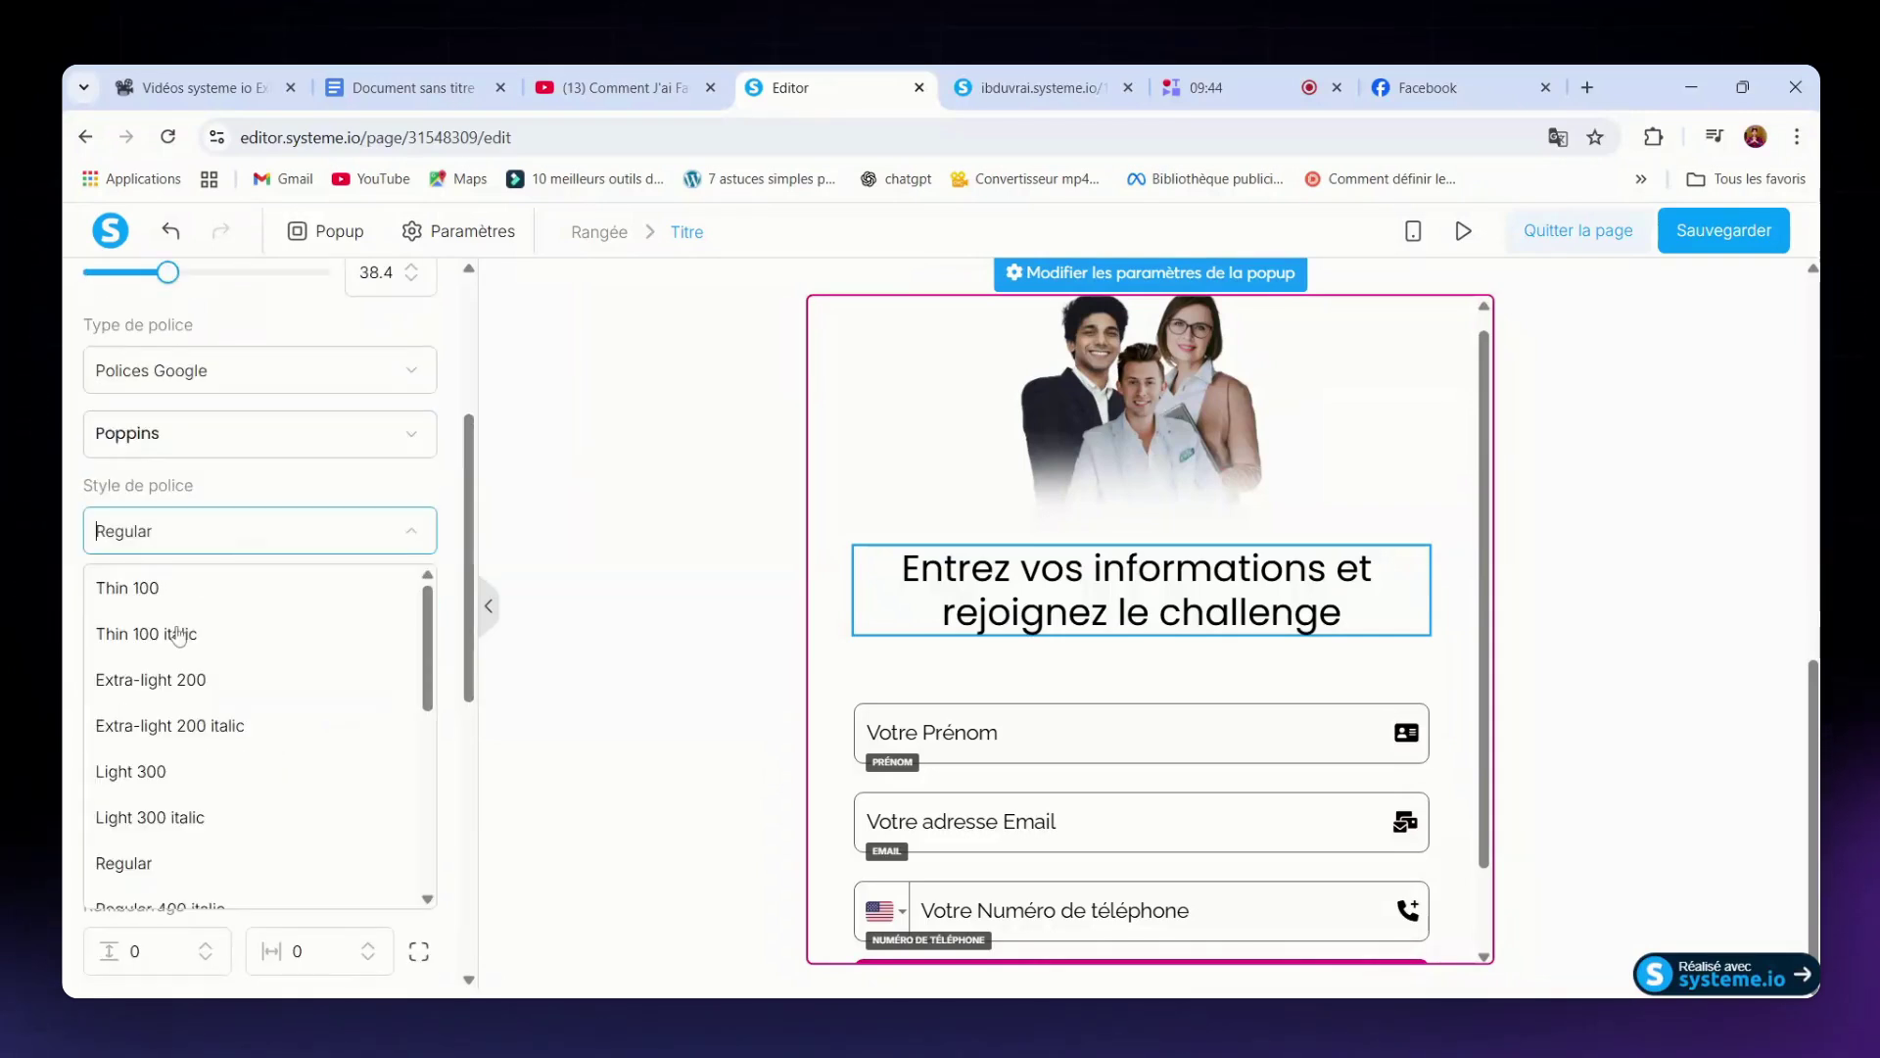
pyautogui.scroll(-2, 179, 637)
pyautogui.click(179, 637)
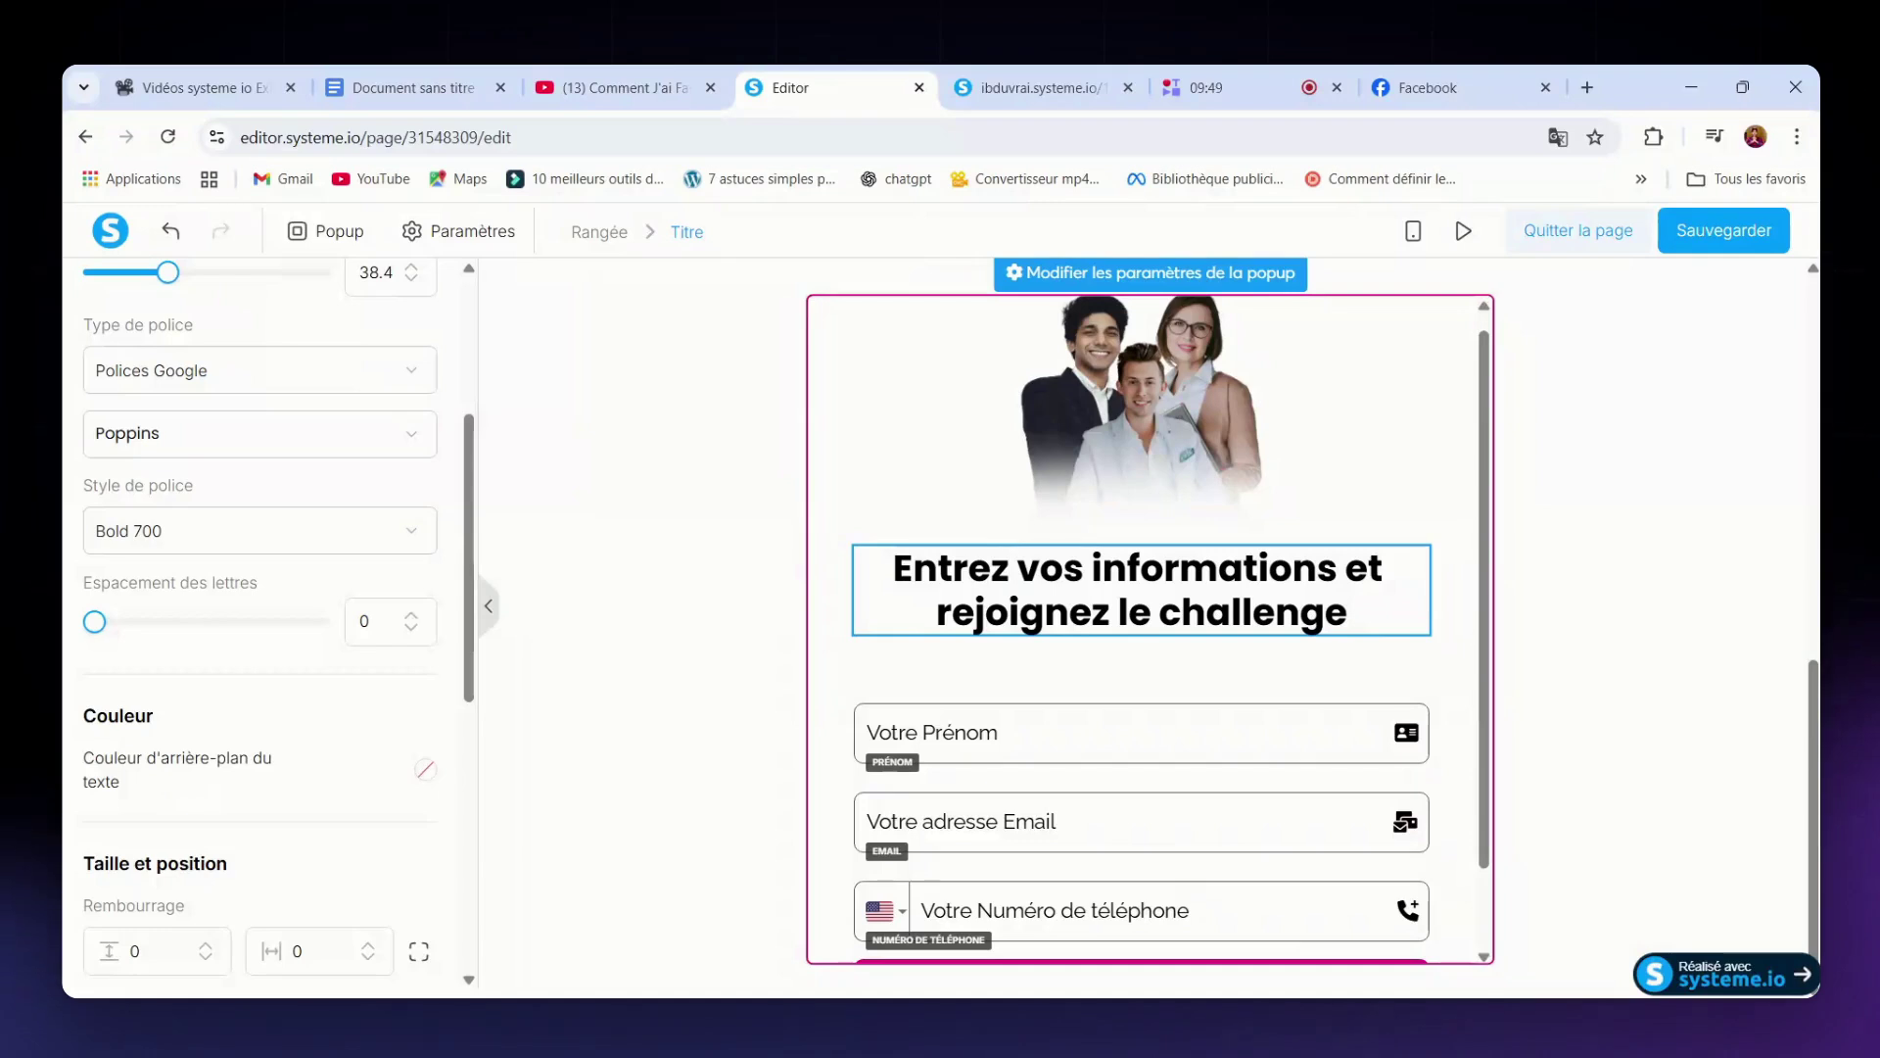
# - Color the words "informations" and "rejoignez" in the popup title with the saved magenta
pyautogui.moveTo(1090, 568); pyautogui.dragTo(1290, 568)
pyautogui.click(1411, 645)
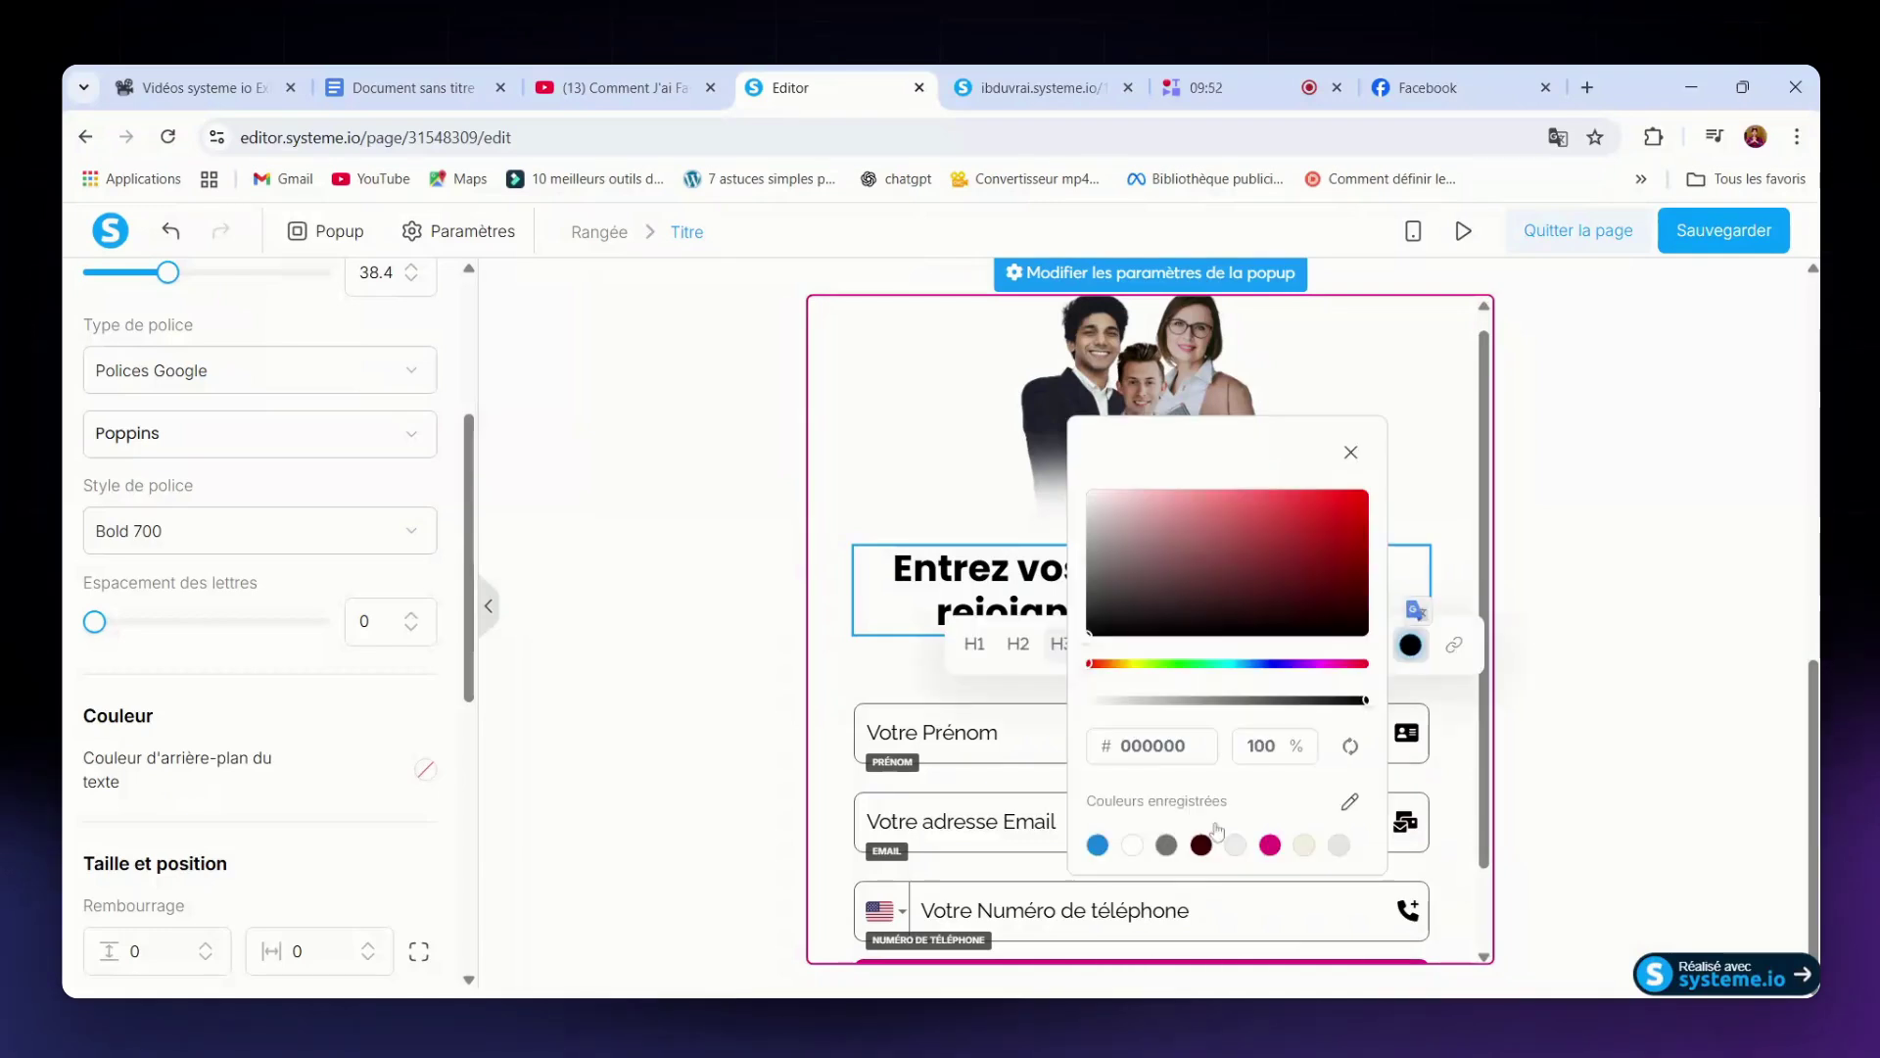
pyautogui.click(1270, 844)
pyautogui.click(937, 568)
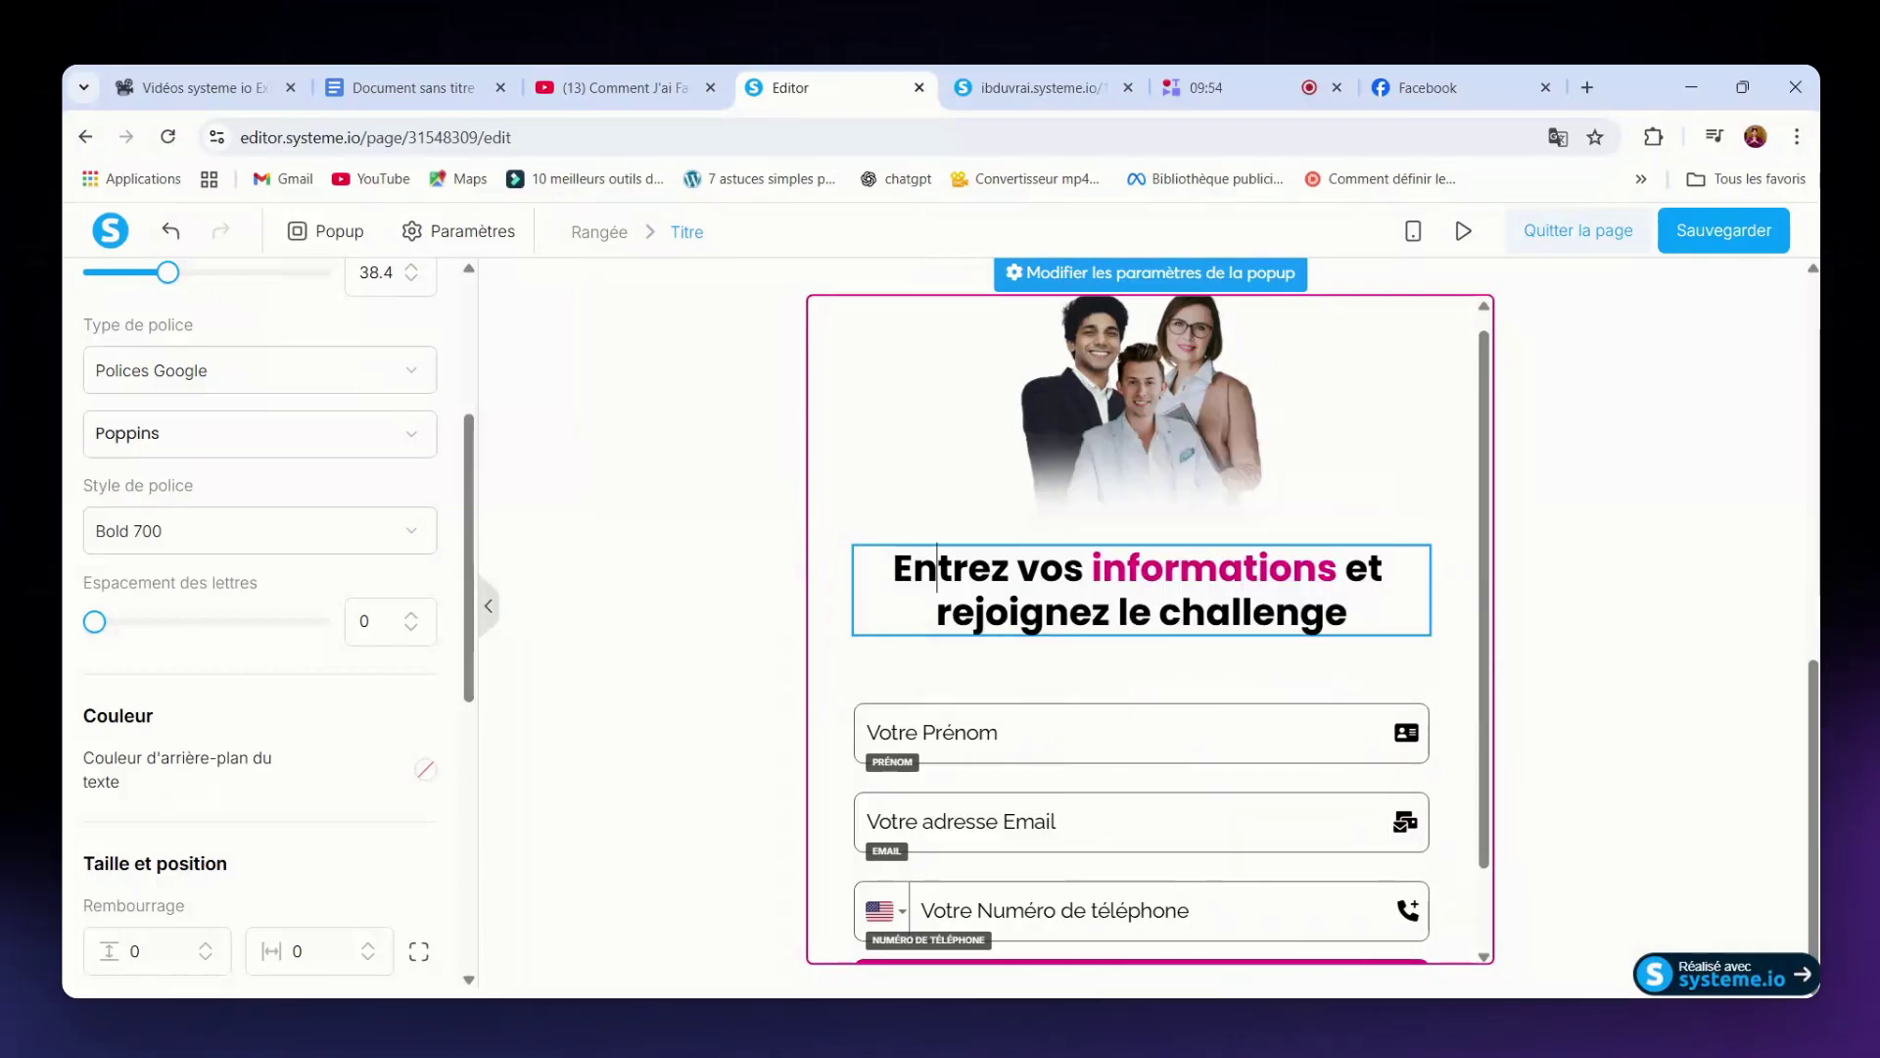
pyautogui.doubleClick(940, 612)
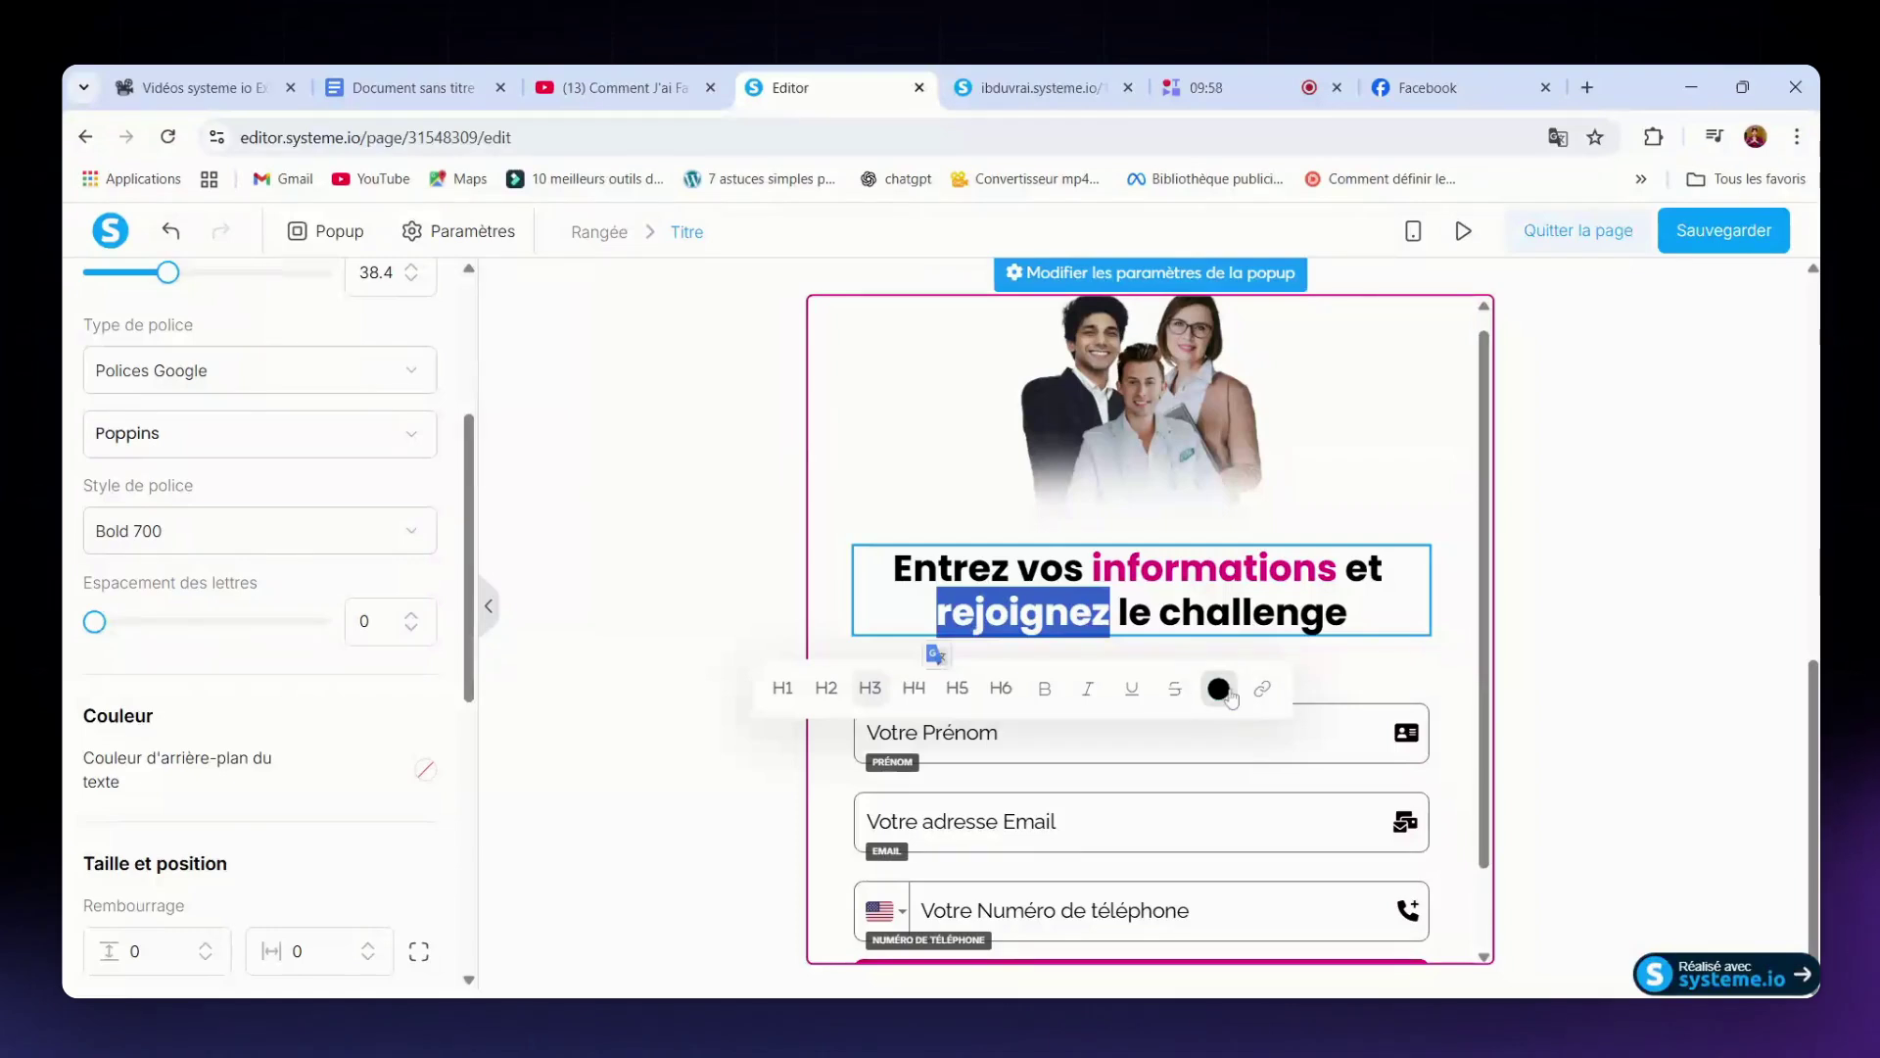
pyautogui.click(1219, 689)
pyautogui.click(1079, 889)
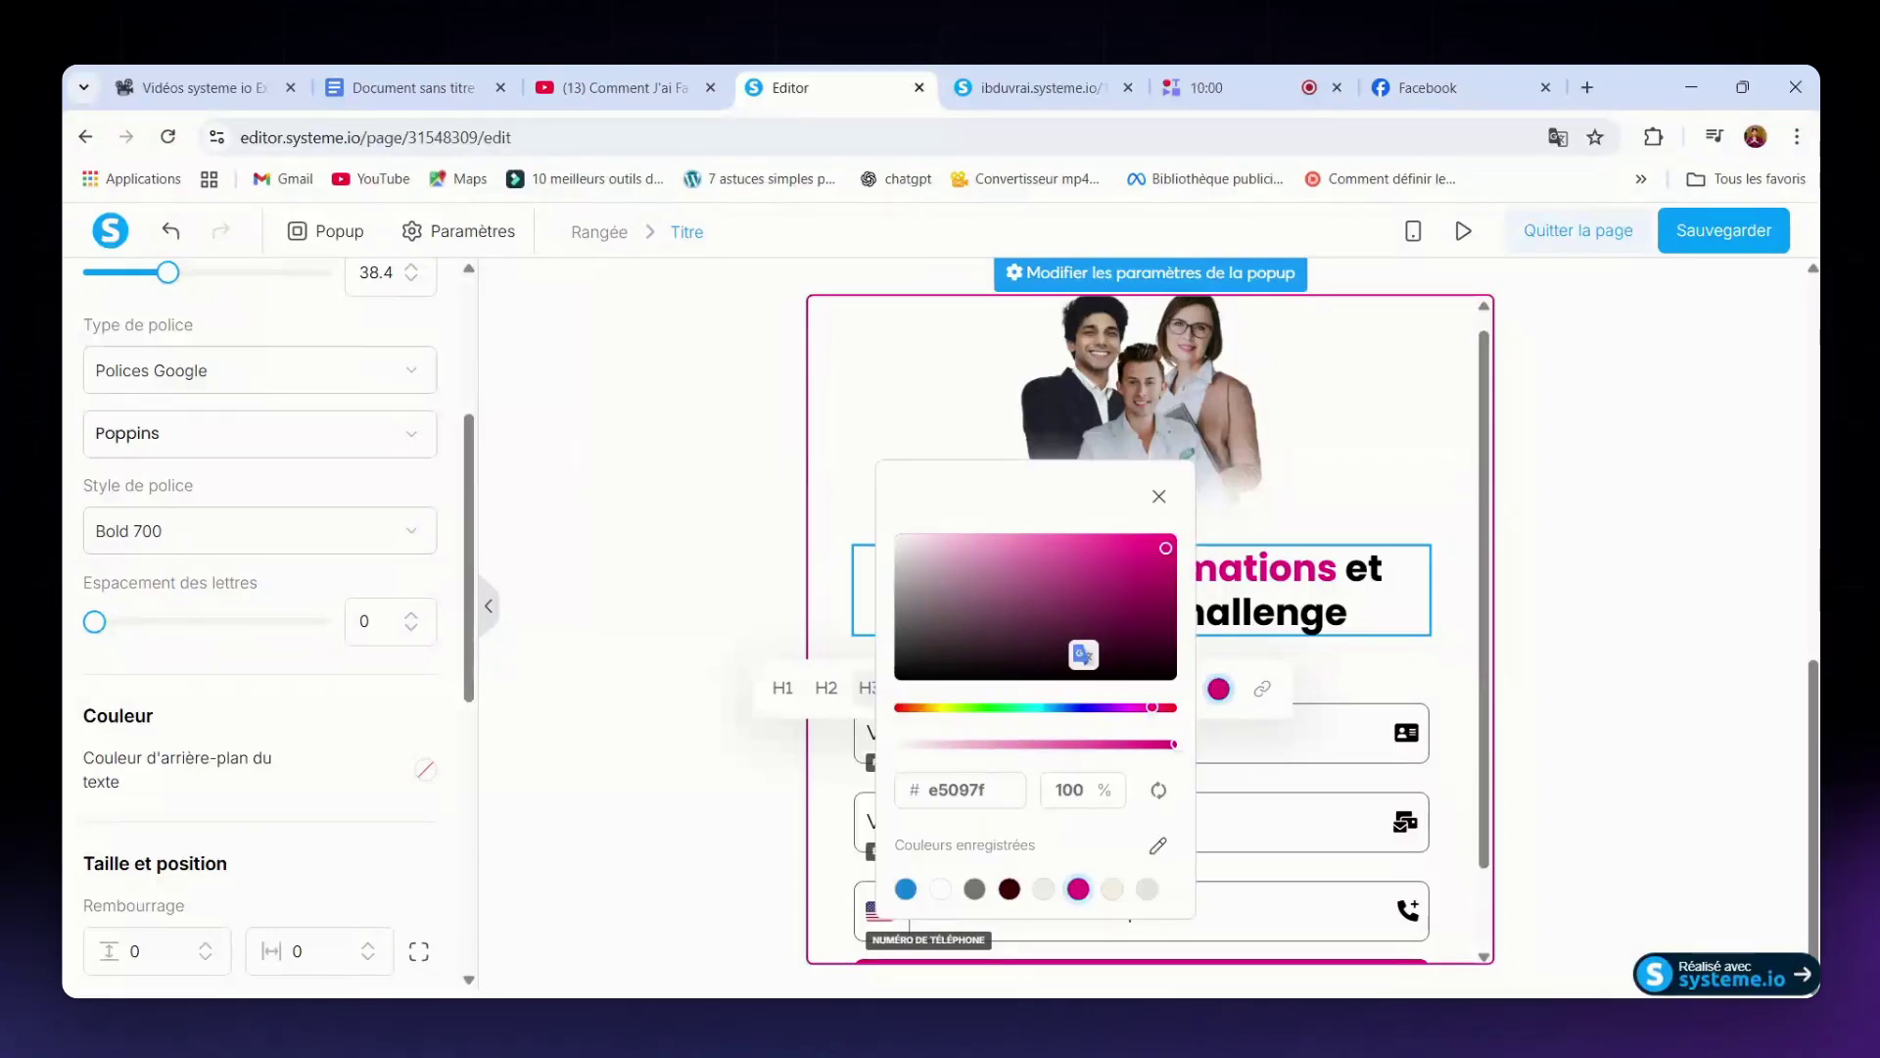
pyautogui.click(1347, 612)
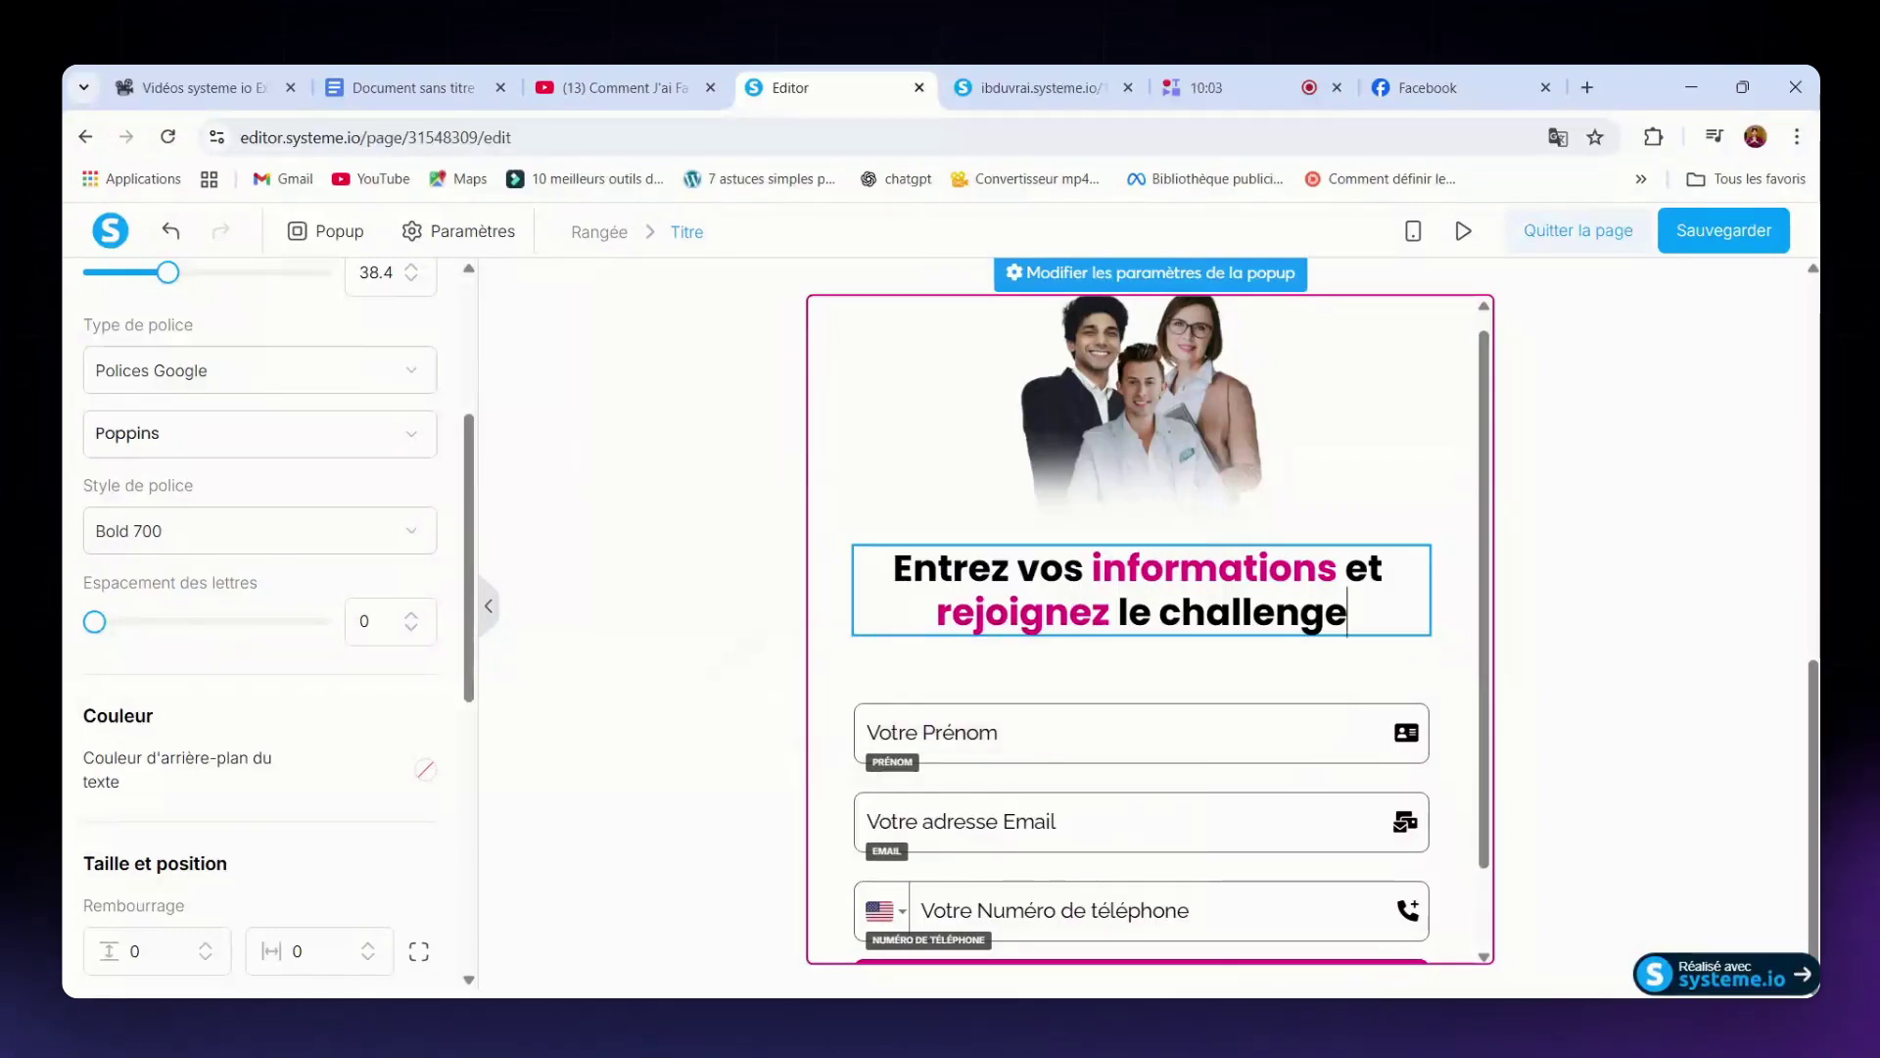
# - Give the form row a separate negative top margin to bring the fields closer to the title, and close its settings
pyautogui.click(1172, 678)
pyautogui.scroll(1, 207, 557)
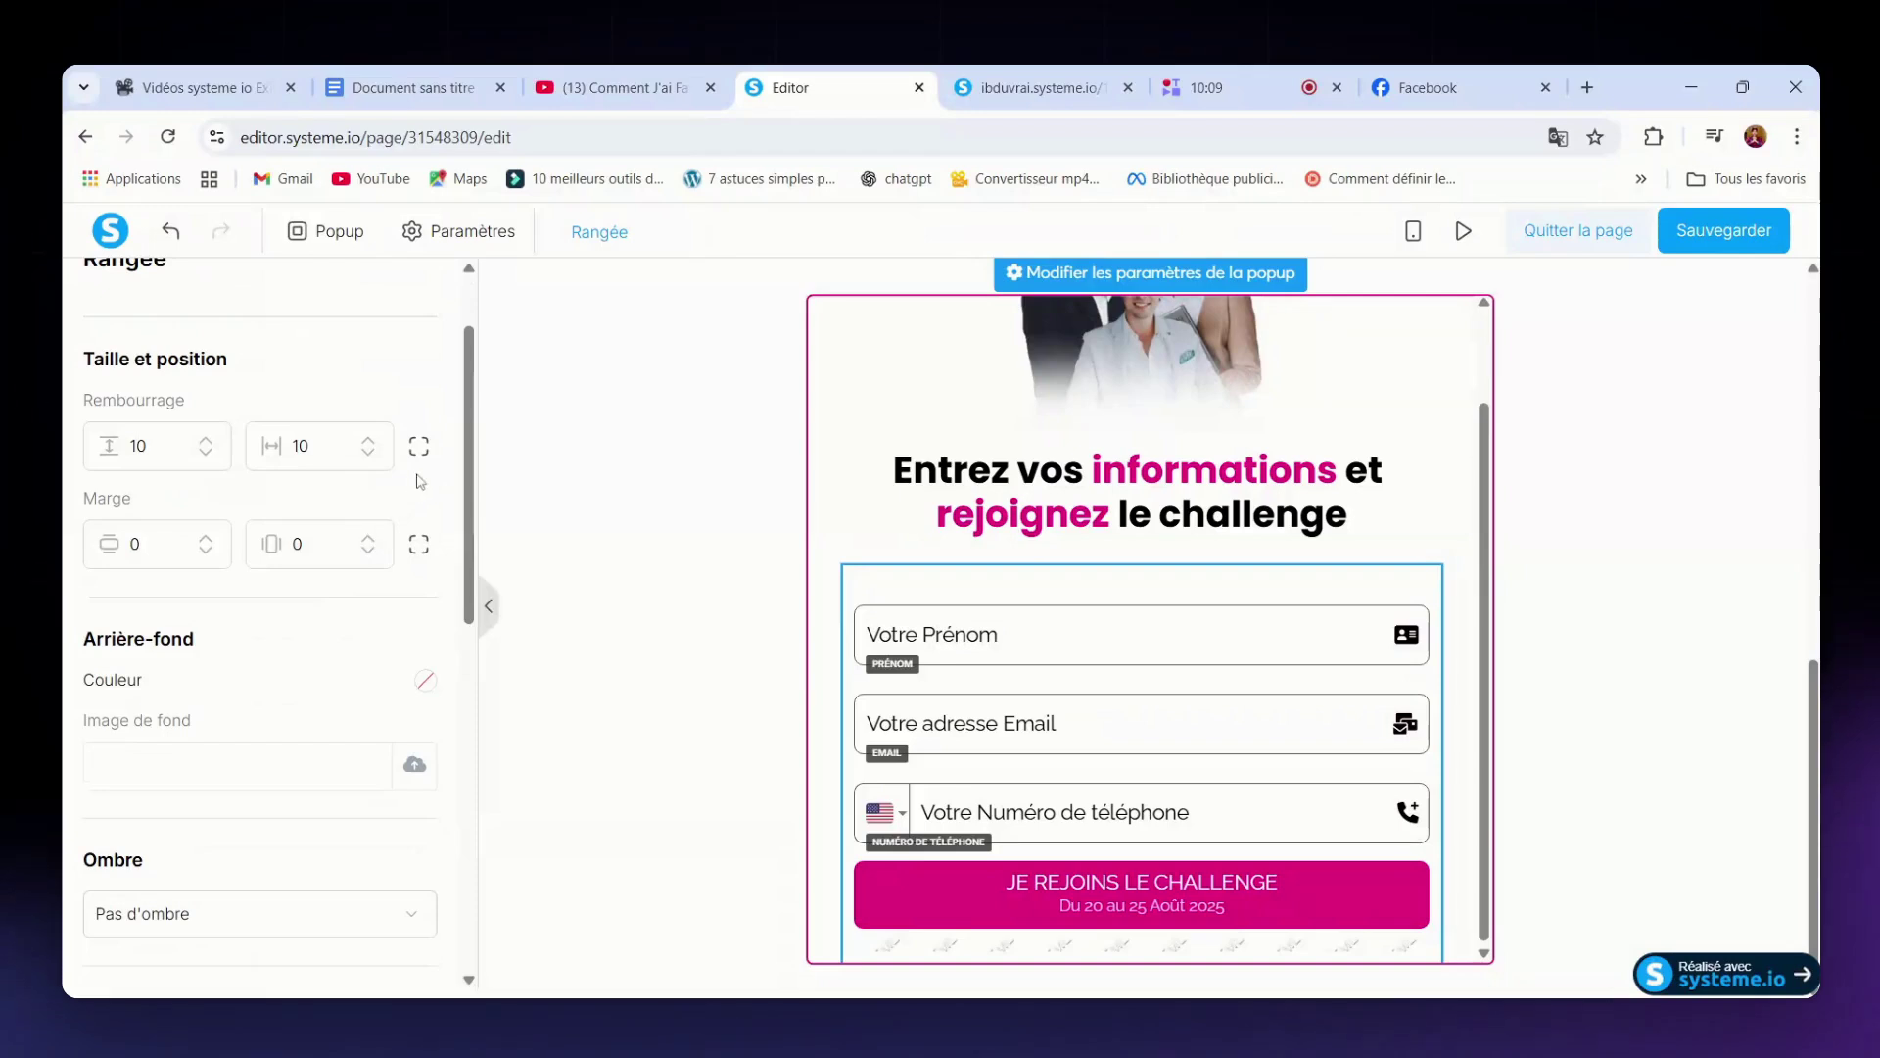
pyautogui.scroll(-16, 207, 557)
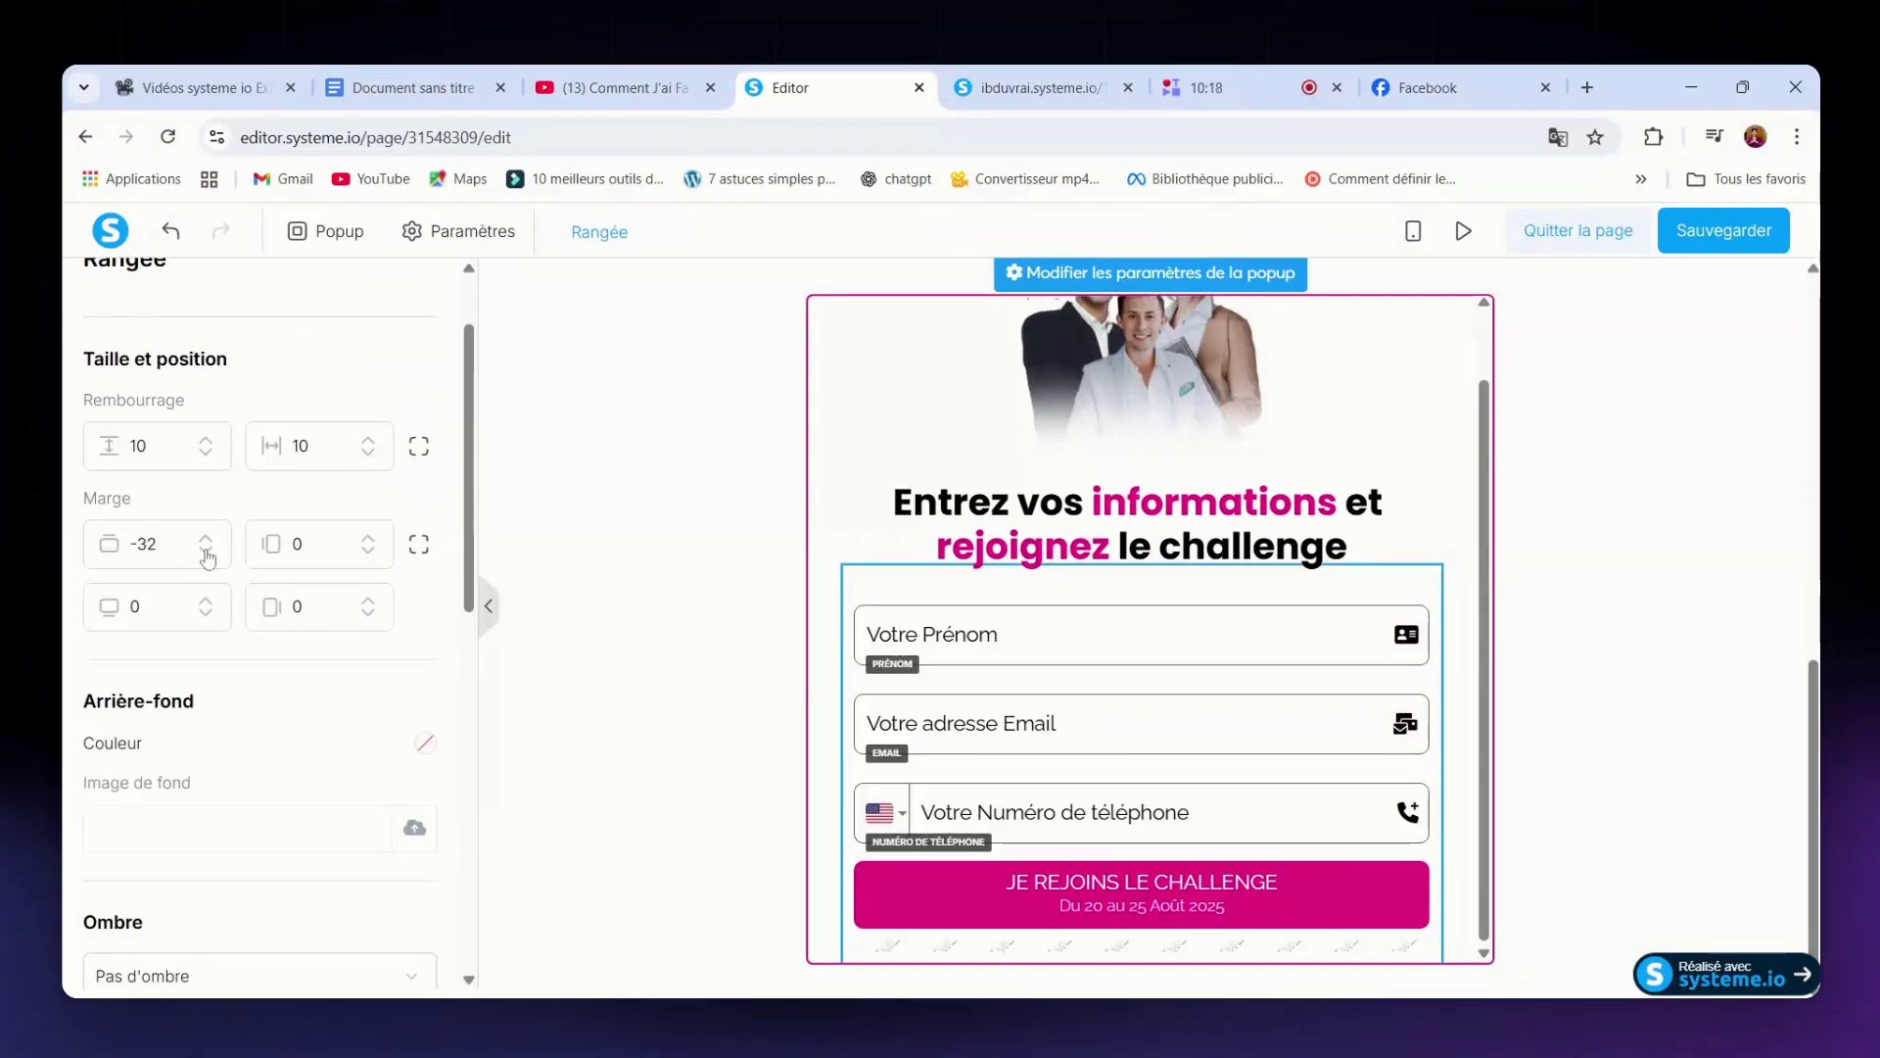
pyautogui.click(625, 331)
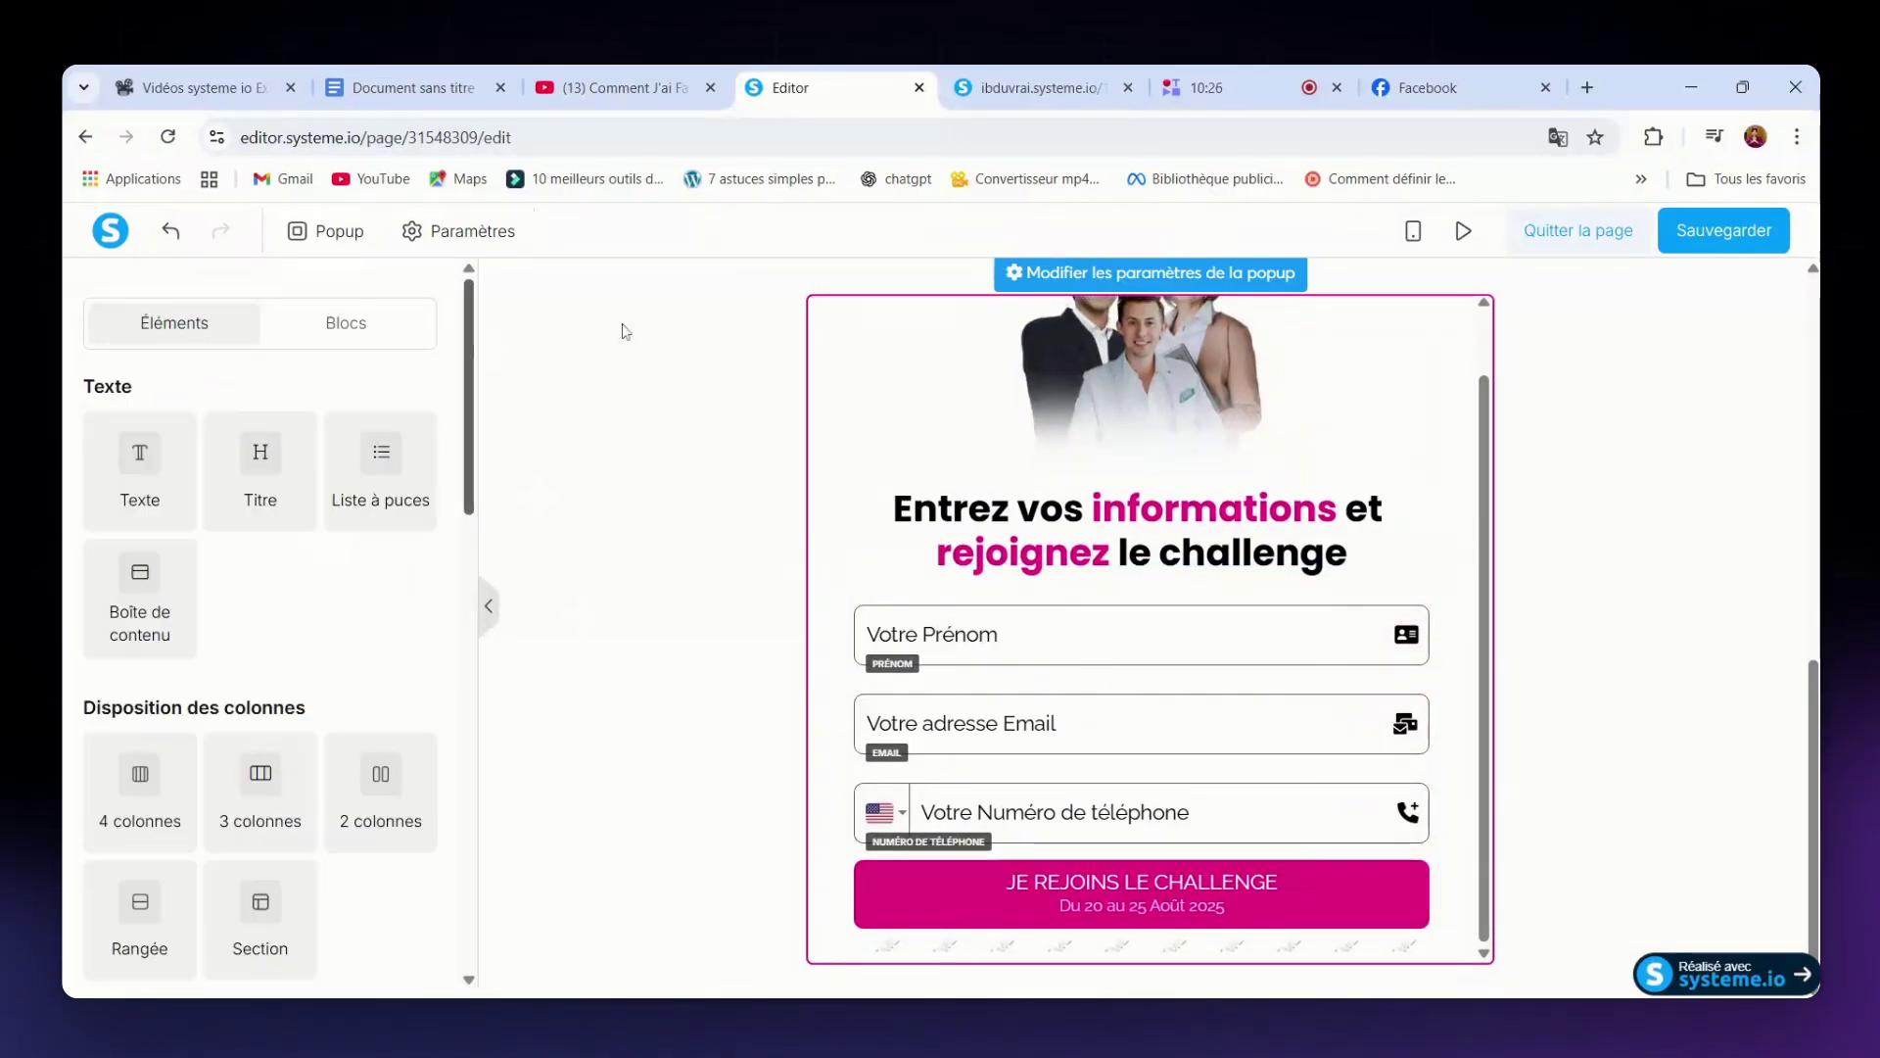
# - Save the updated popup and open the page preview to check the new title
pyautogui.click(1724, 230)
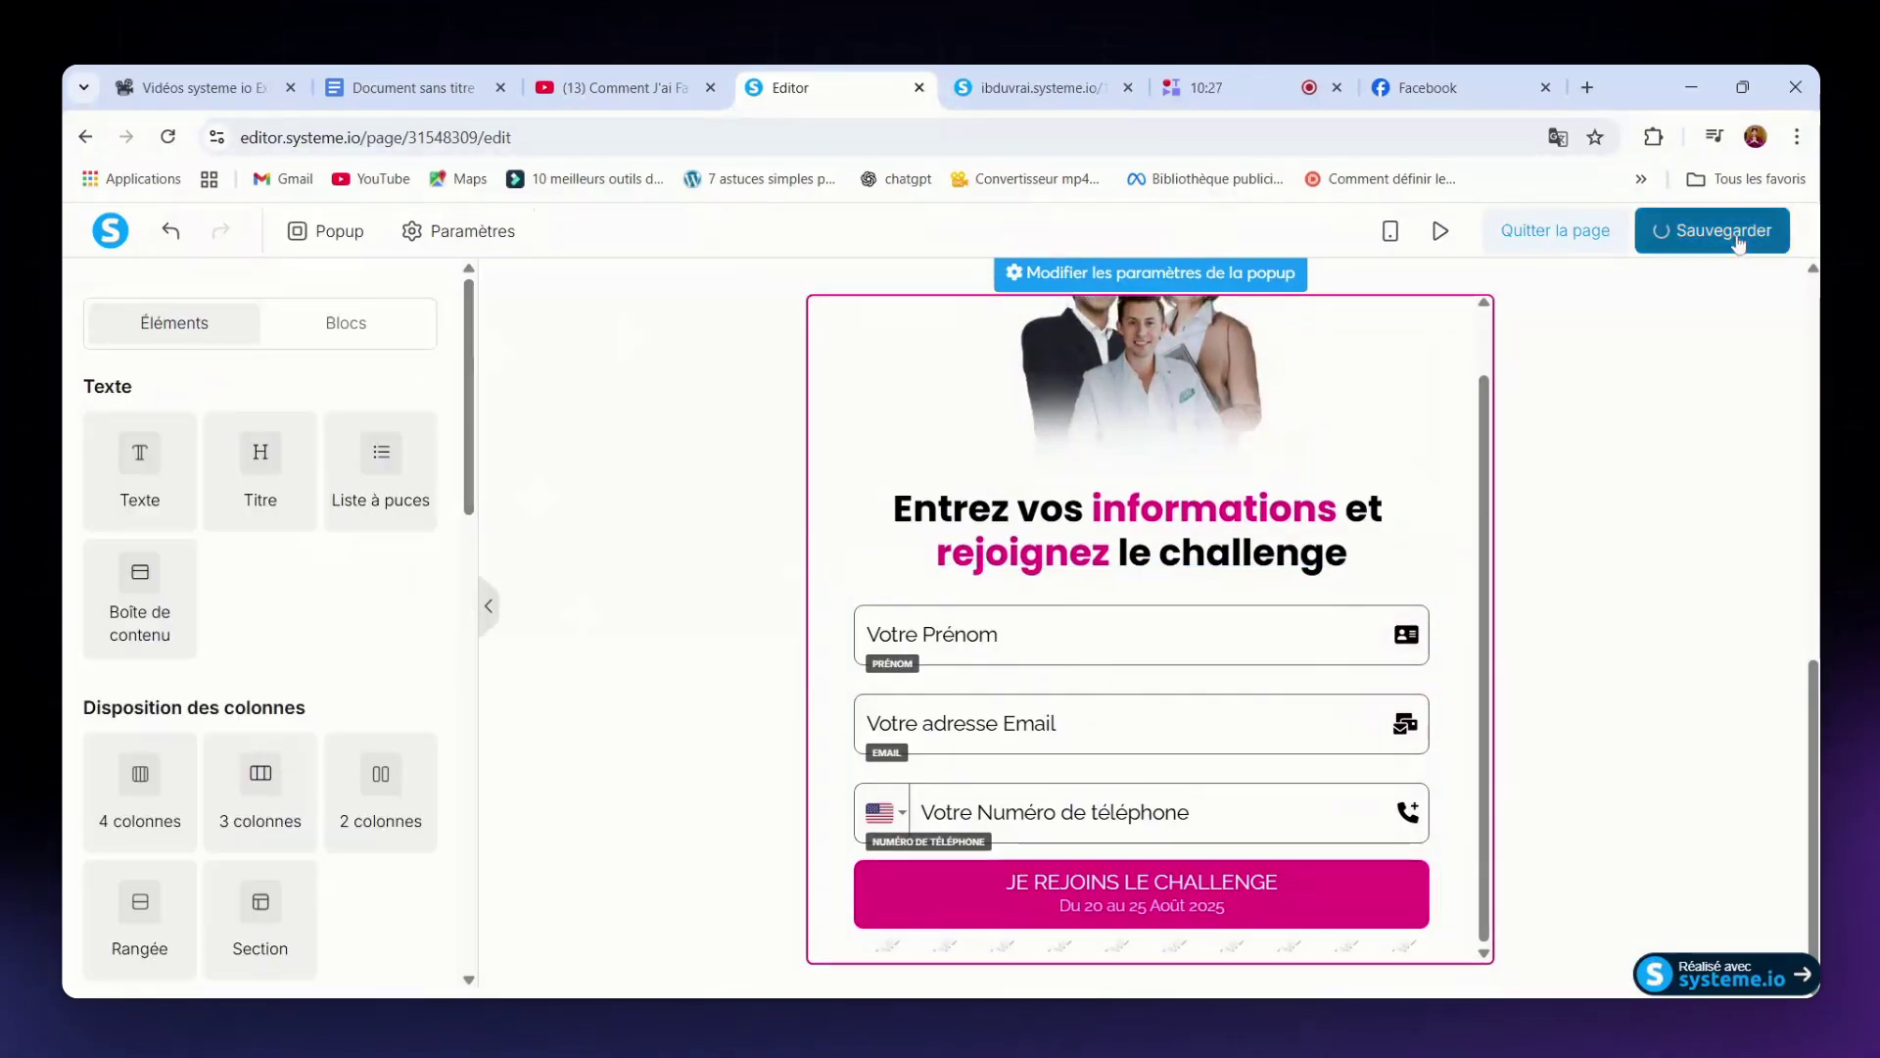
pyautogui.click(1465, 233)
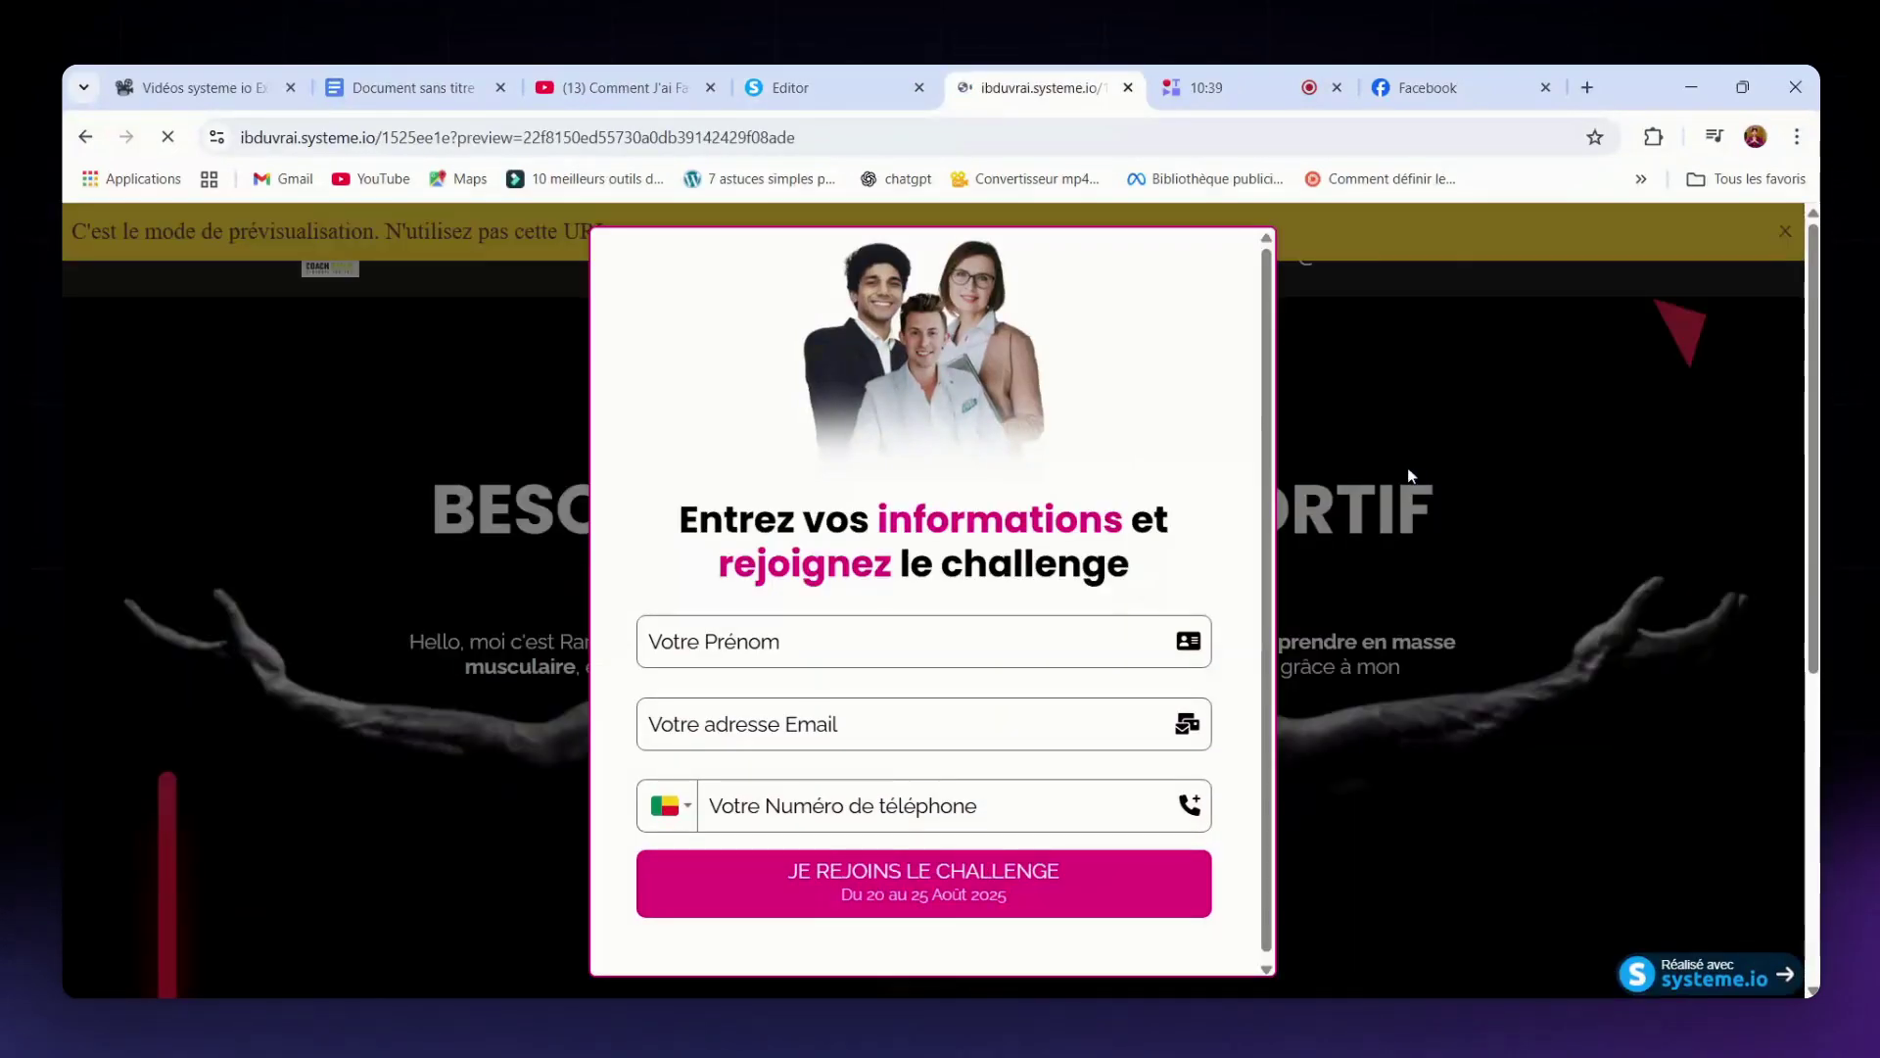